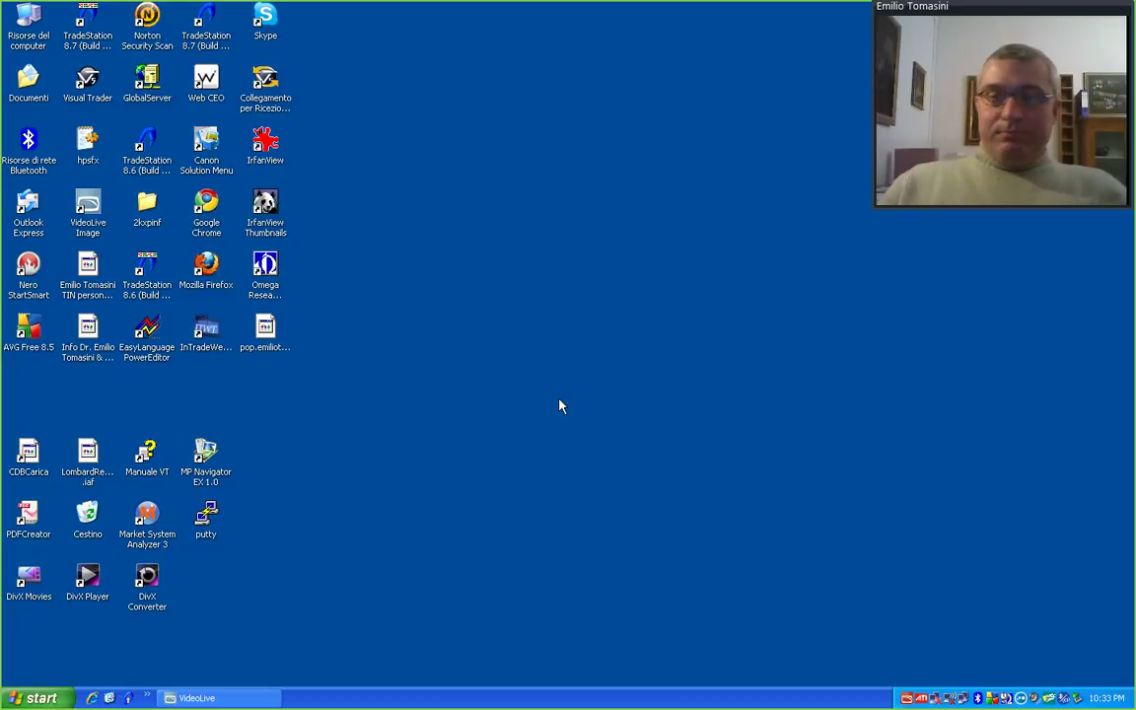
Launch GlobalServer from the Omega Research program group and maximize its window.
click(39, 698)
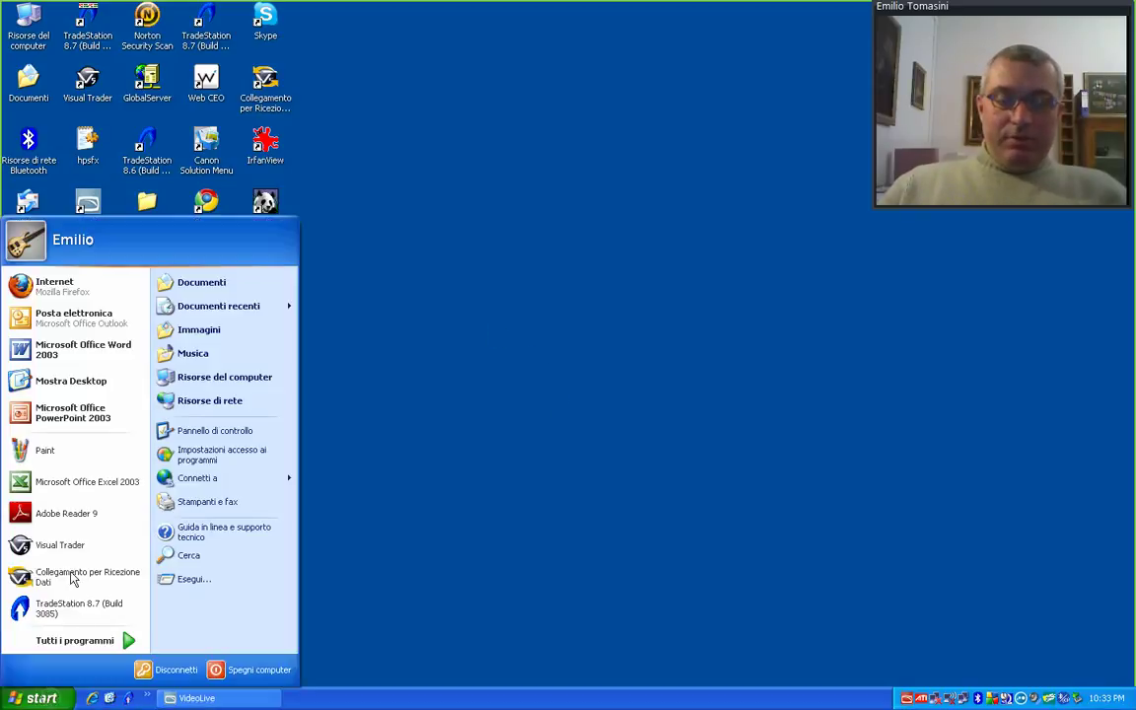
mouse_move(95, 639)
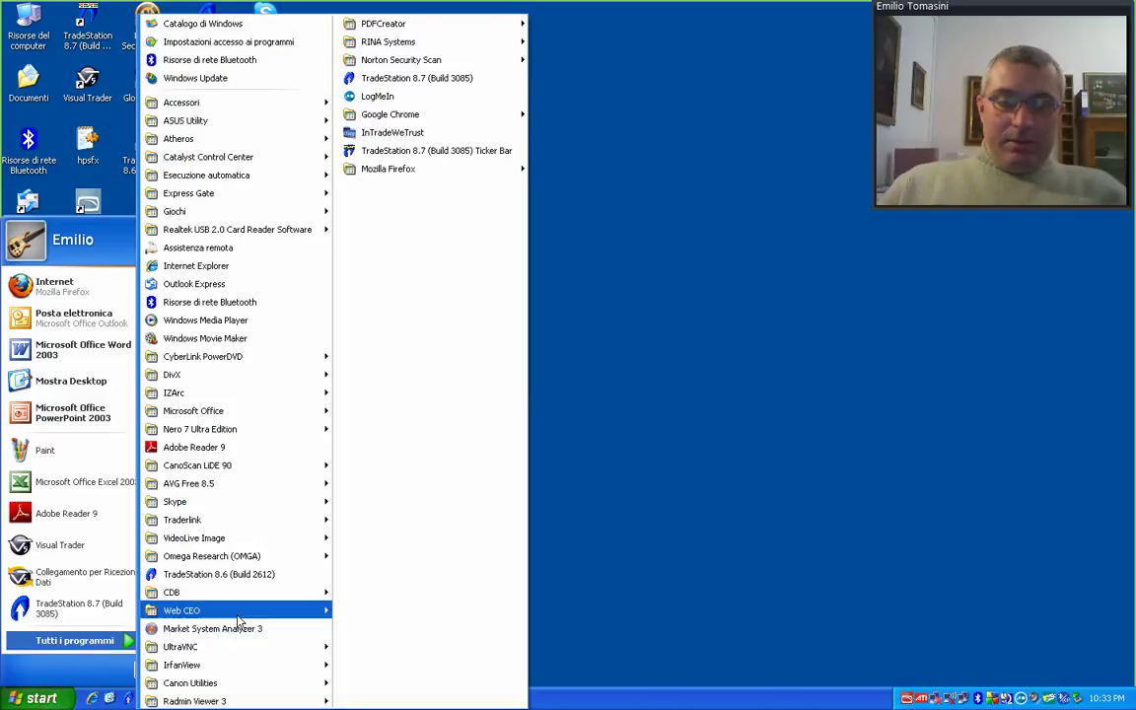
mouse_move(261, 556)
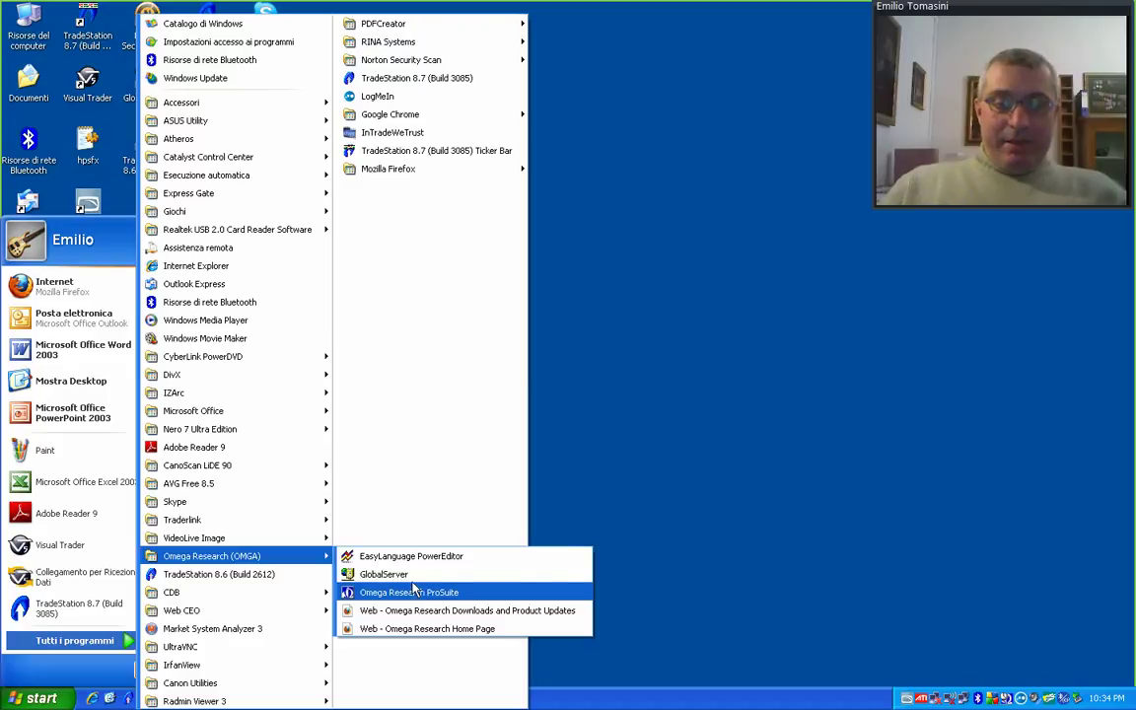
click(406, 576)
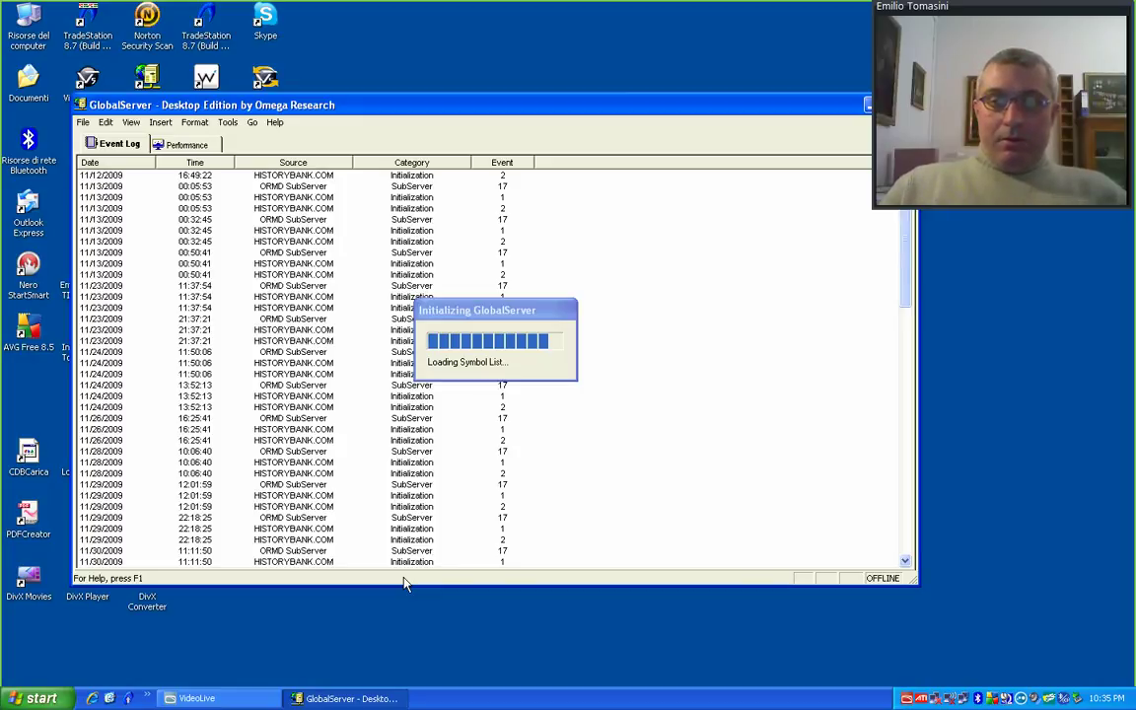
drag(568, 101, 522, 136)
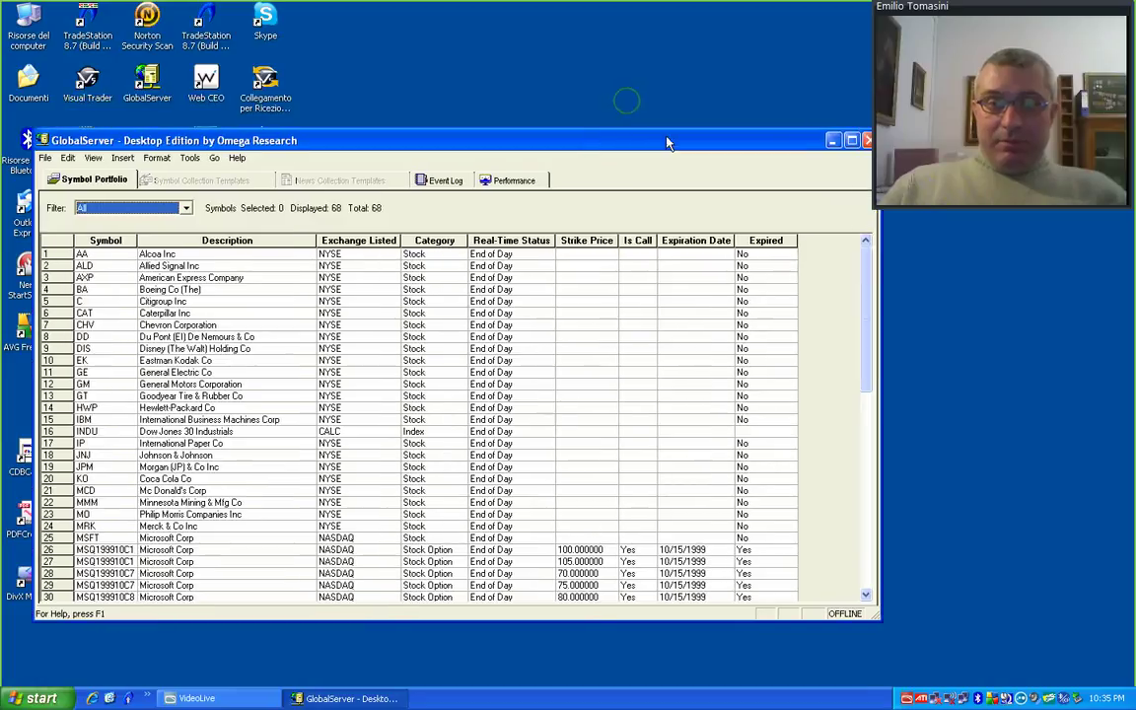
click(851, 141)
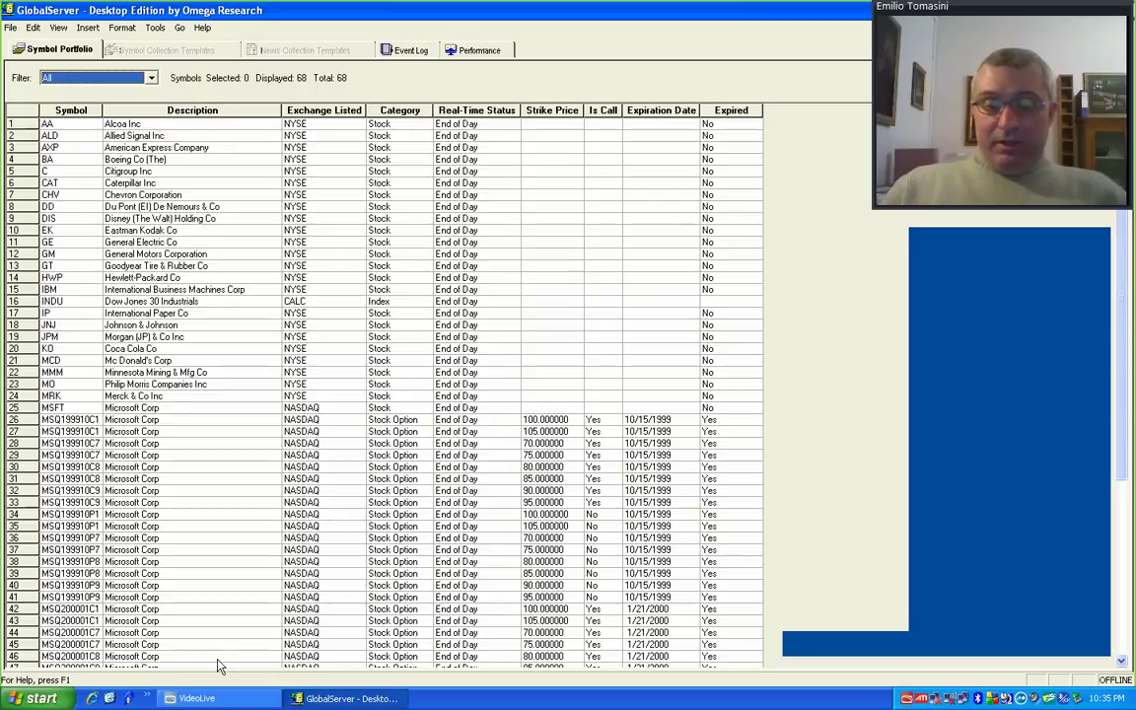
Start Omega Research ProSuite with a new workspace and bring up the choices for creating a new window.
click(42, 696)
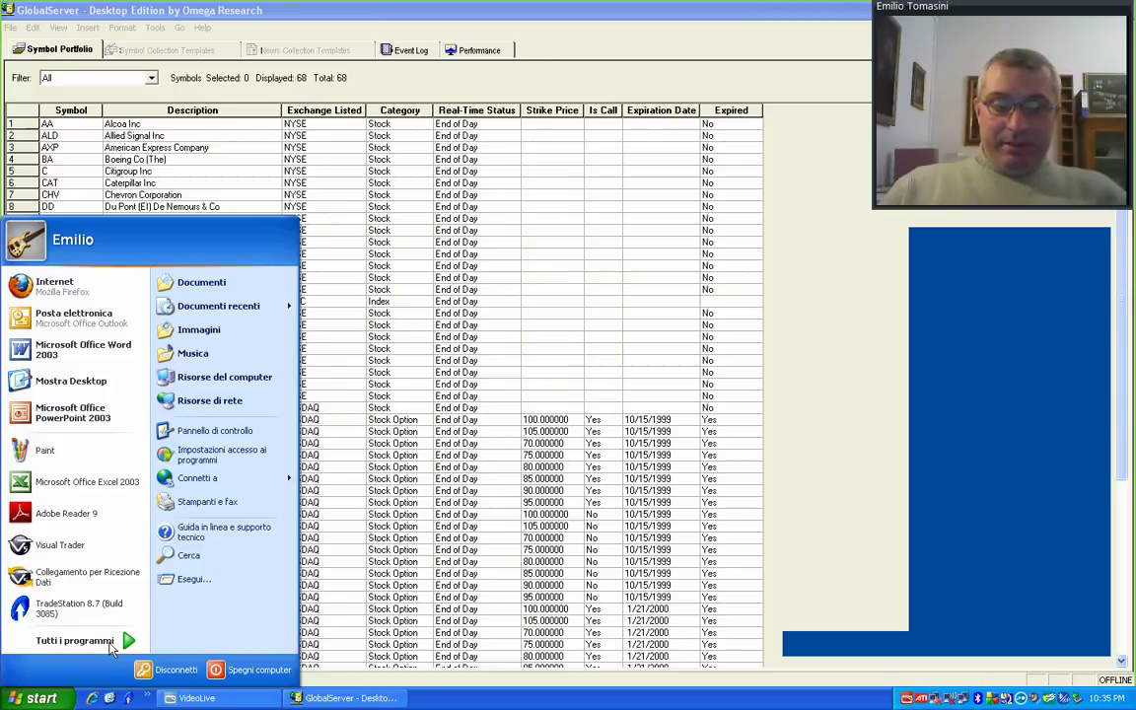
mouse_move(98, 641)
mouse_move(247, 556)
click(403, 593)
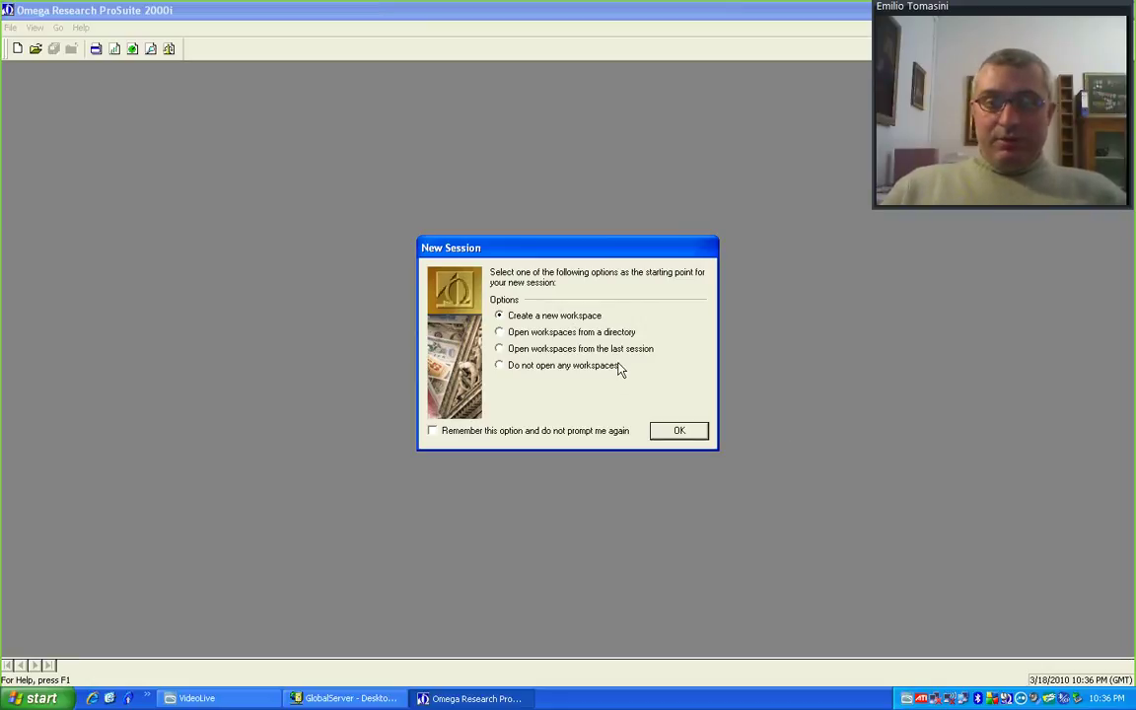
click(679, 432)
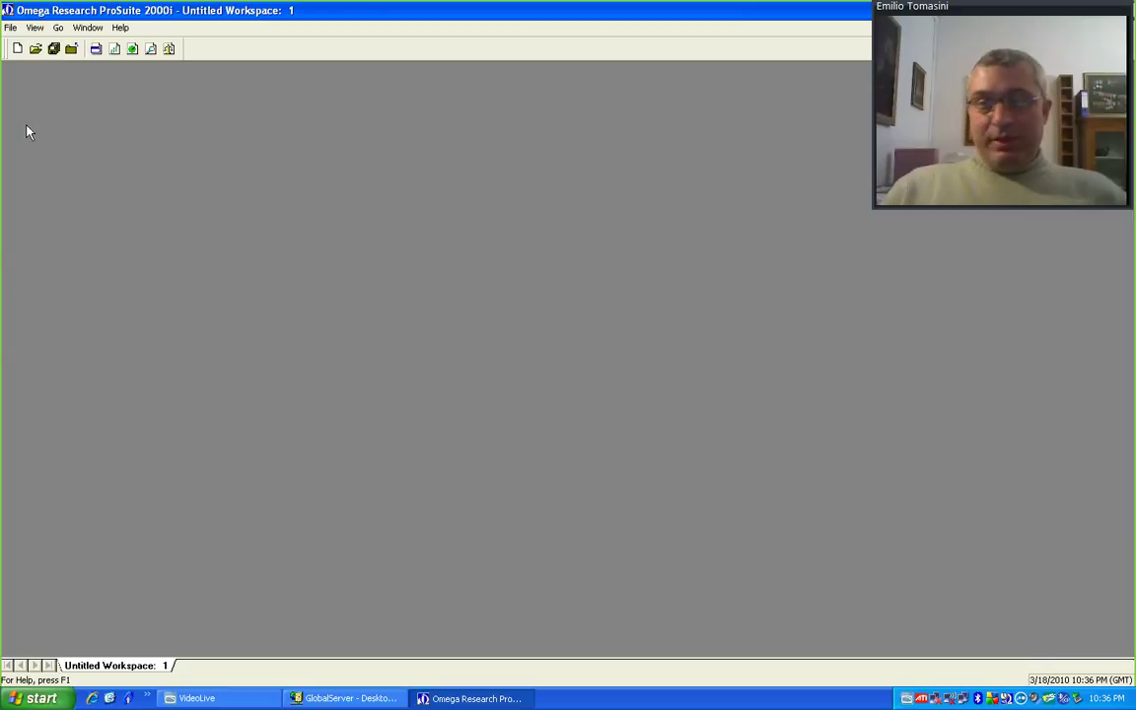
click(11, 27)
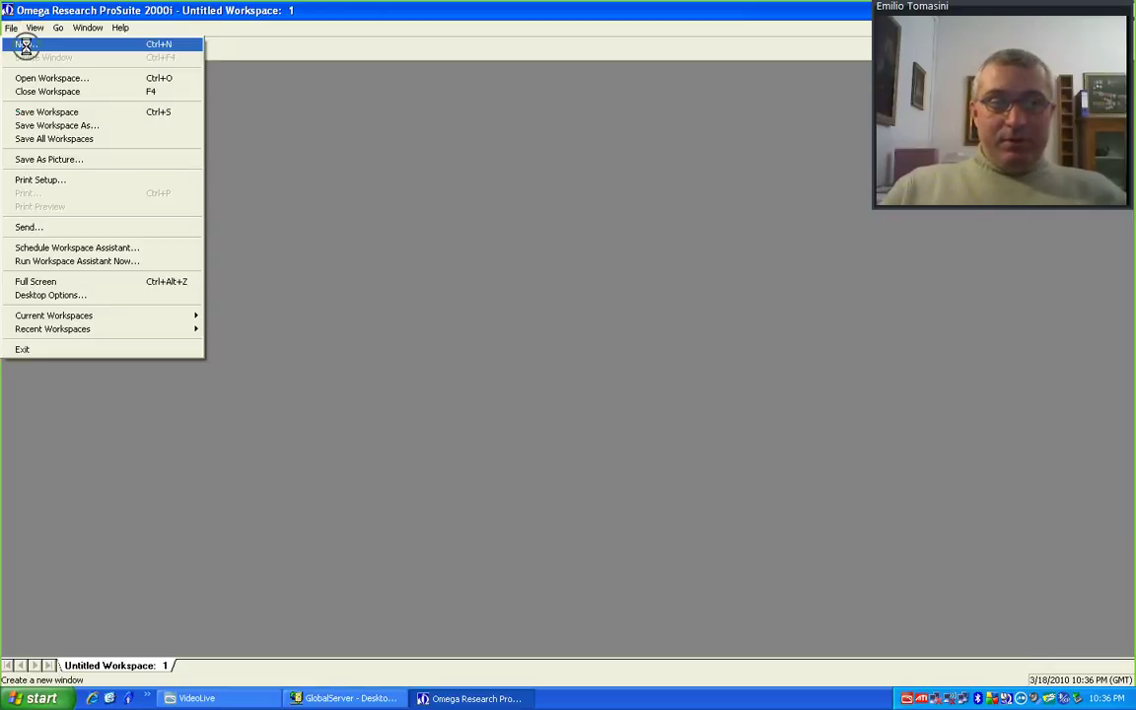
click(27, 46)
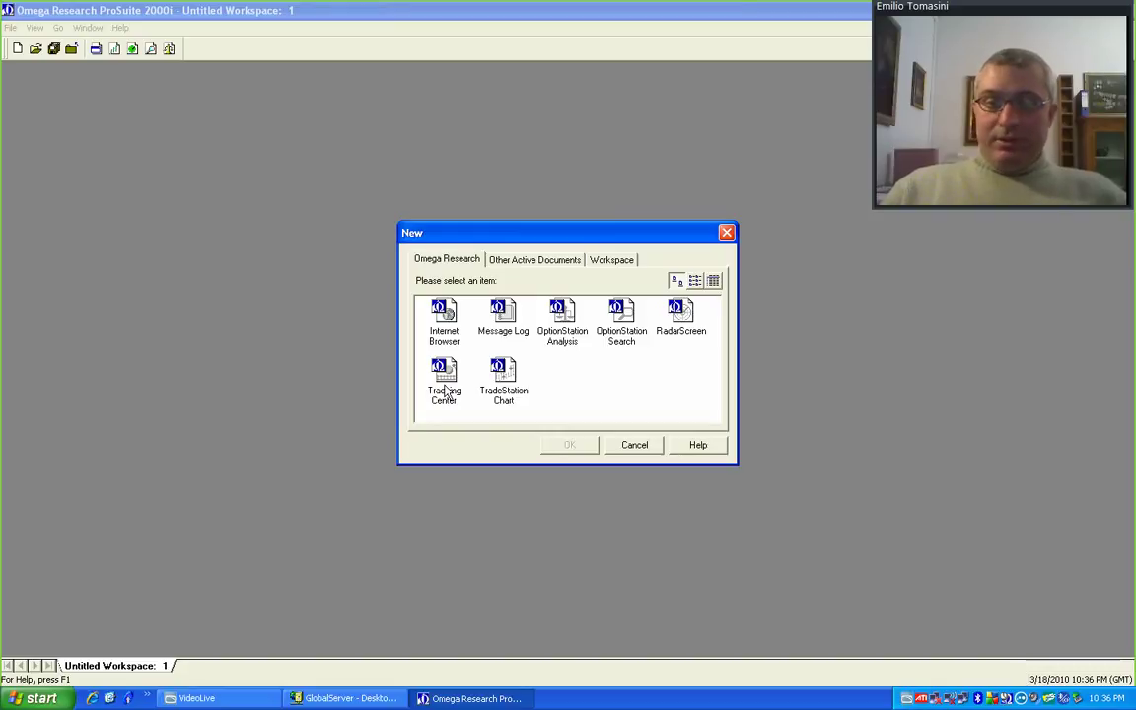
Look through the available window types, including TradeStation Chart, RadarScreen, OptionStation Search, OptionStation Analysis, Message Log and Internet Browser.
click(505, 380)
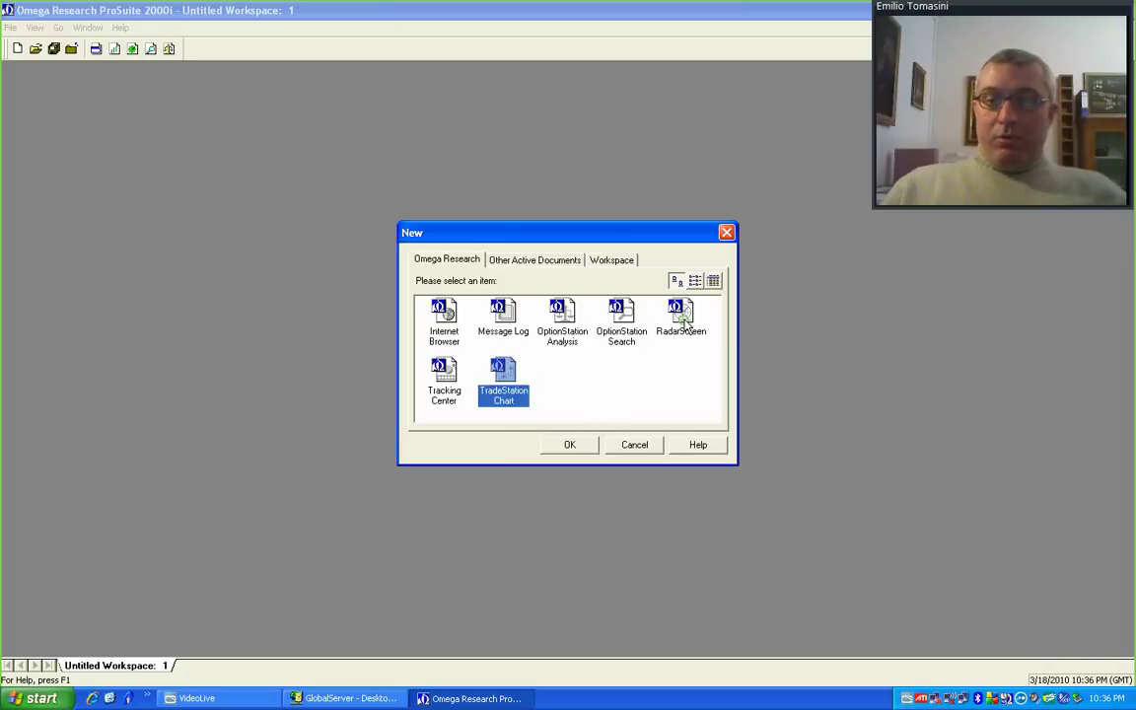
click(680, 325)
click(621, 332)
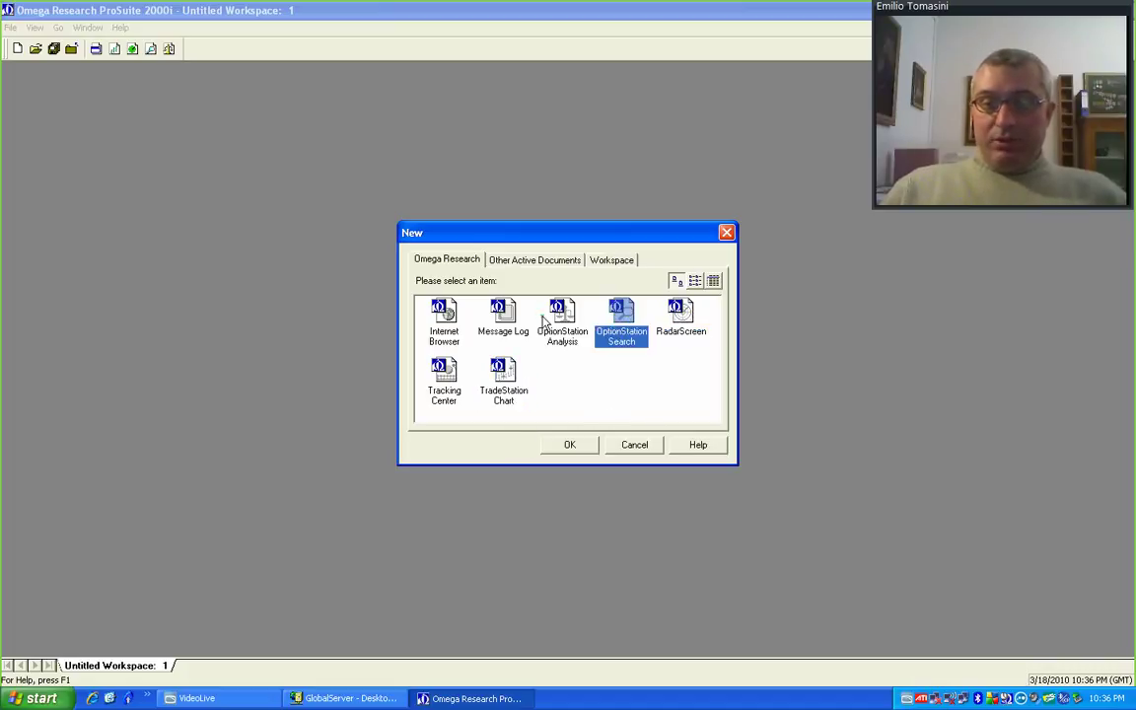
click(590, 336)
click(504, 314)
click(589, 333)
click(599, 332)
click(562, 318)
click(503, 315)
click(444, 317)
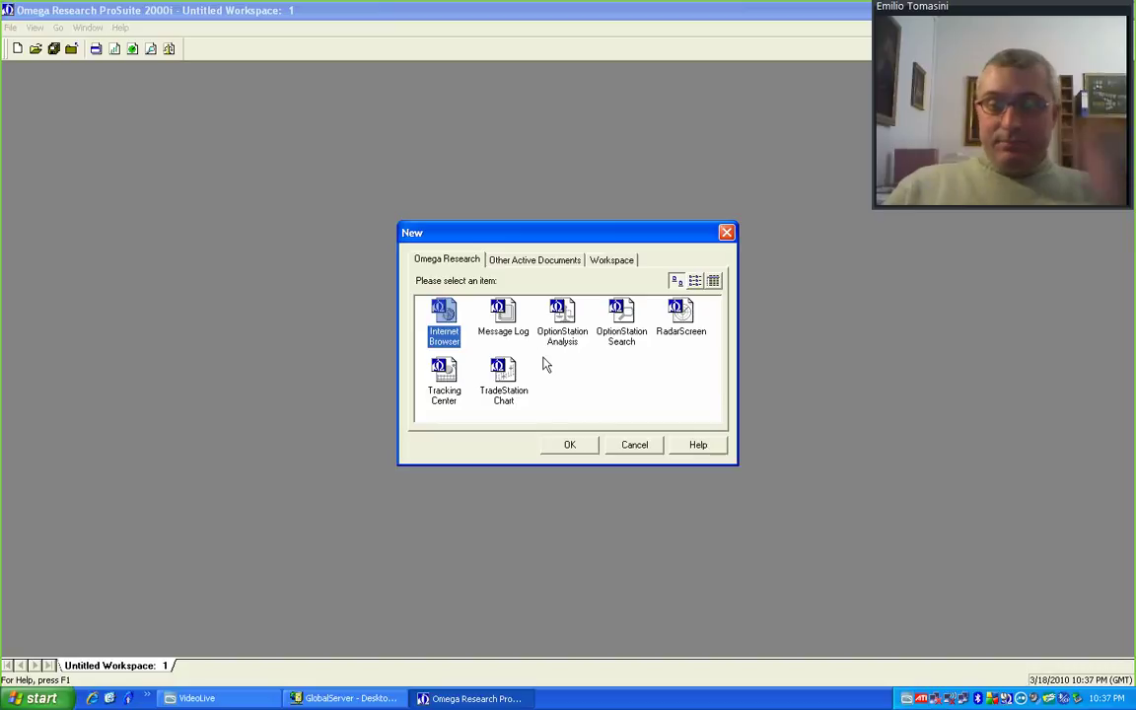
Create a new TradeStation Chart window and go to the start of its SPMIB symbol list.
click(503, 394)
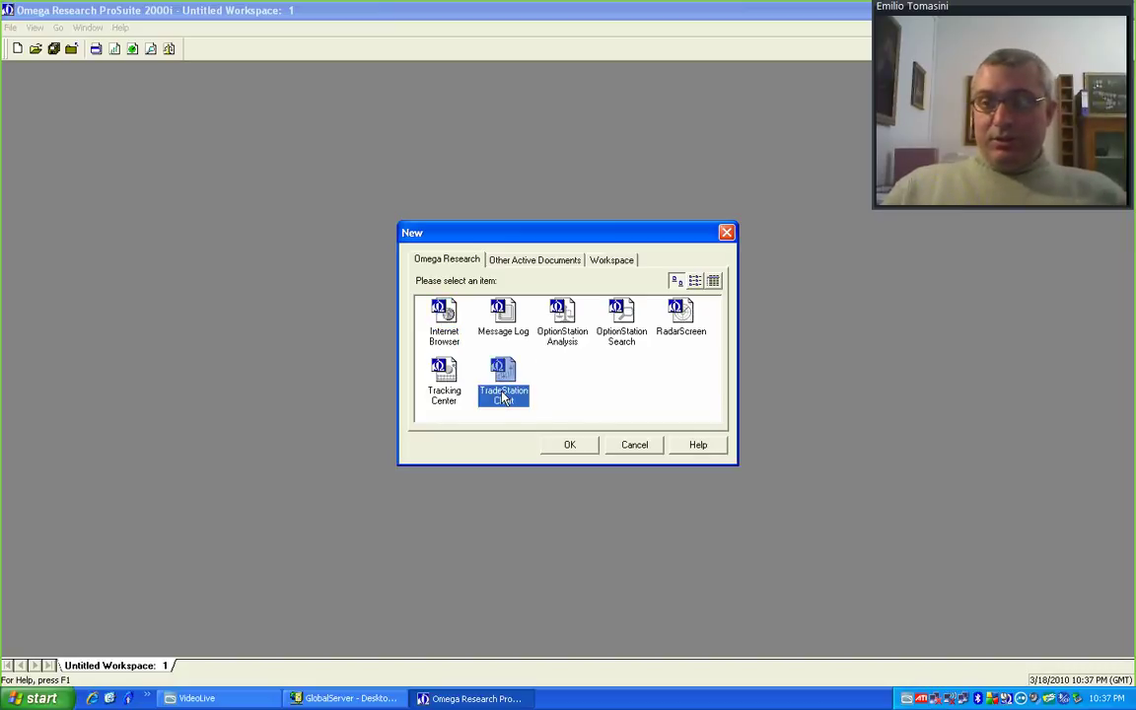
click(443, 387)
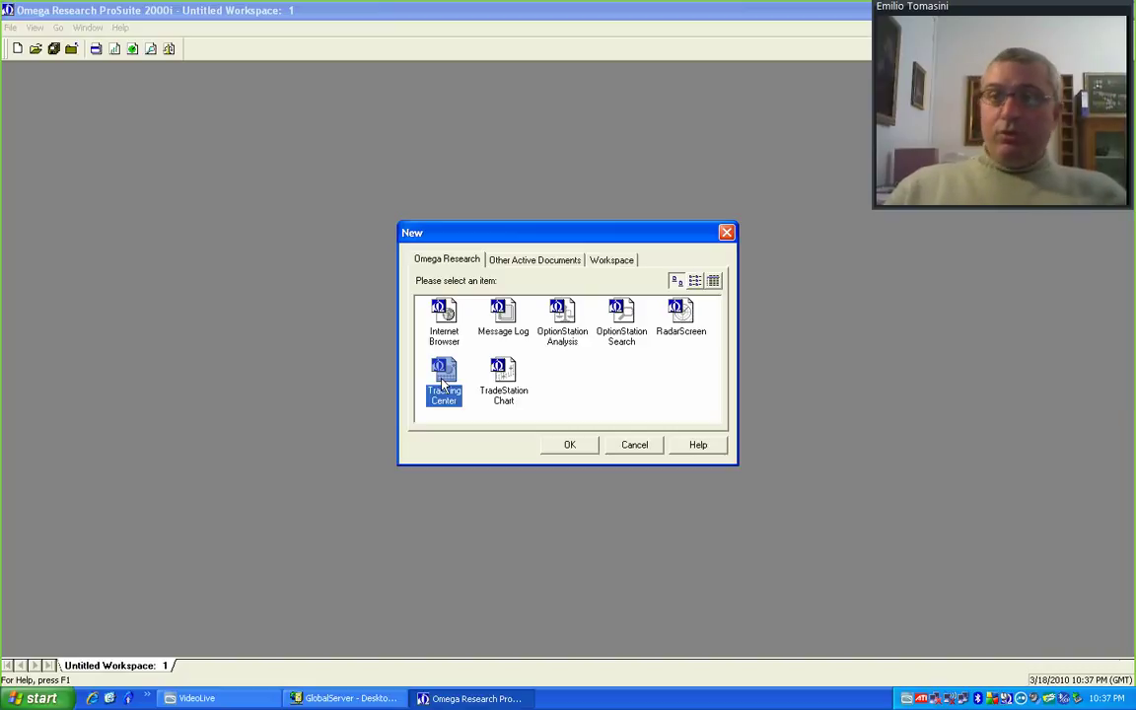
click(515, 389)
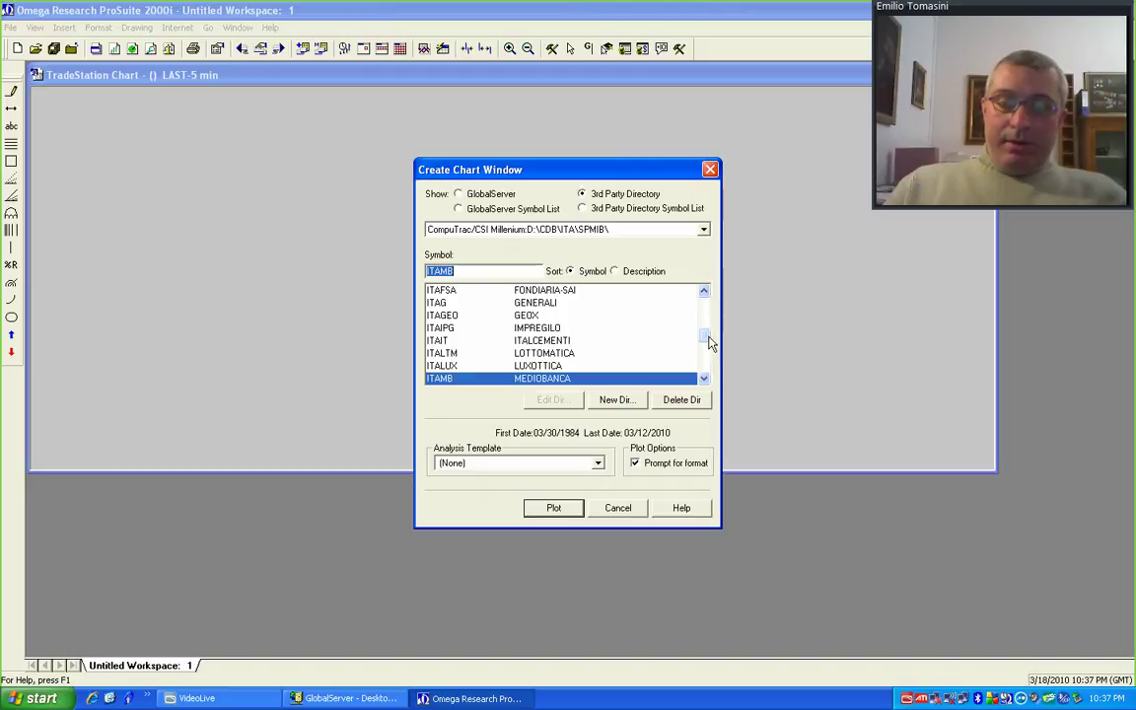
drag(710, 341, 725, 299)
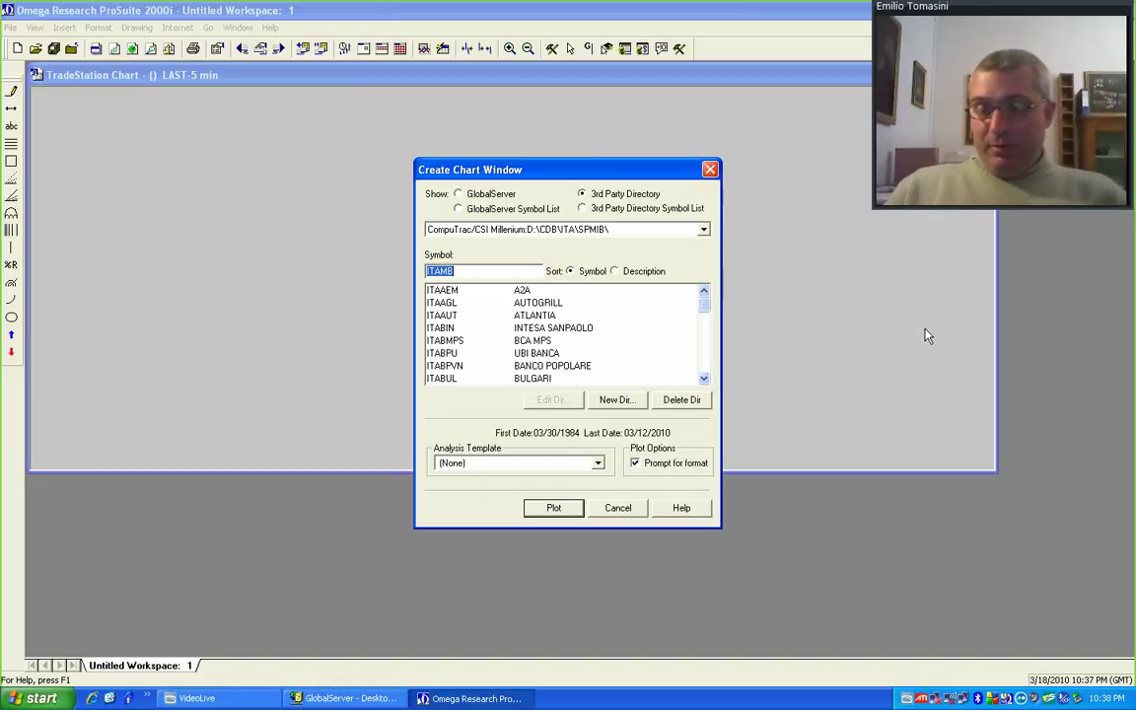
Start adding a new third-party data directory and choose the folder C:\CDB for it.
click(617, 400)
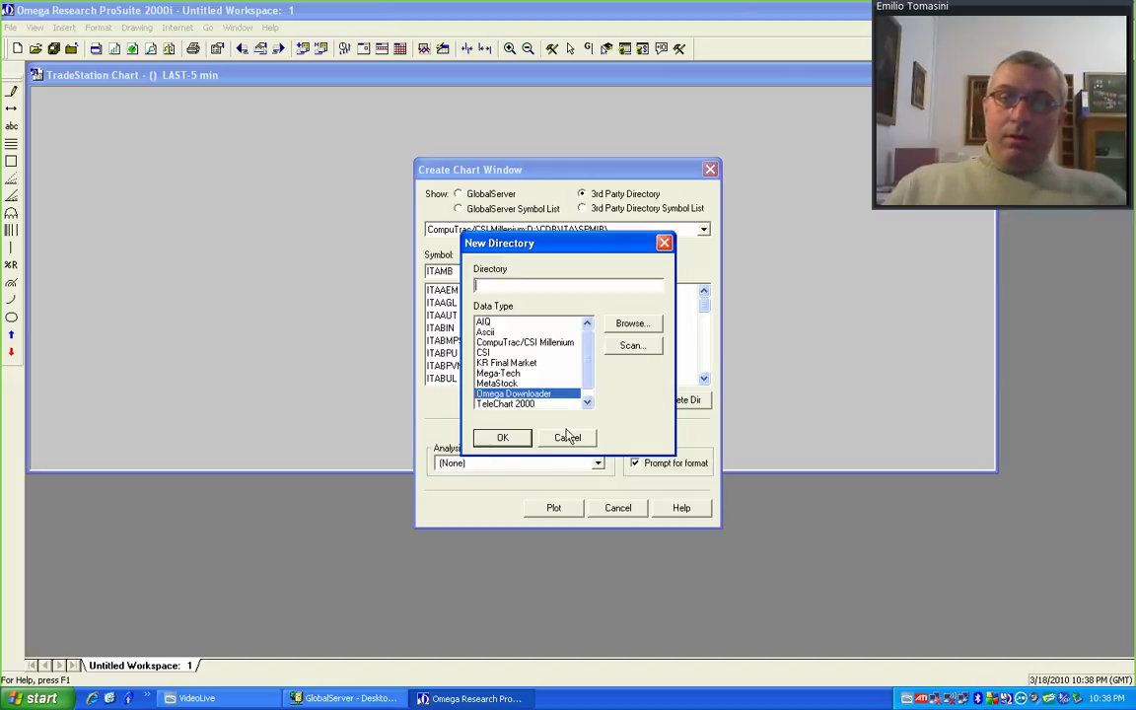
click(628, 329)
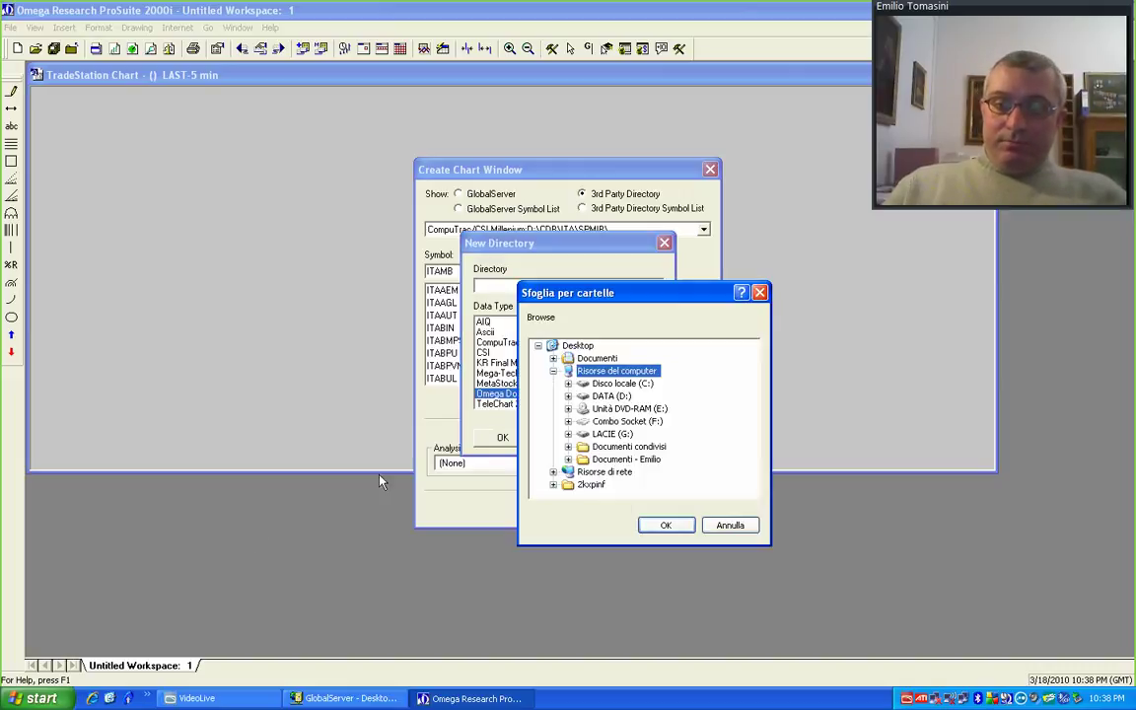
double_click(623, 384)
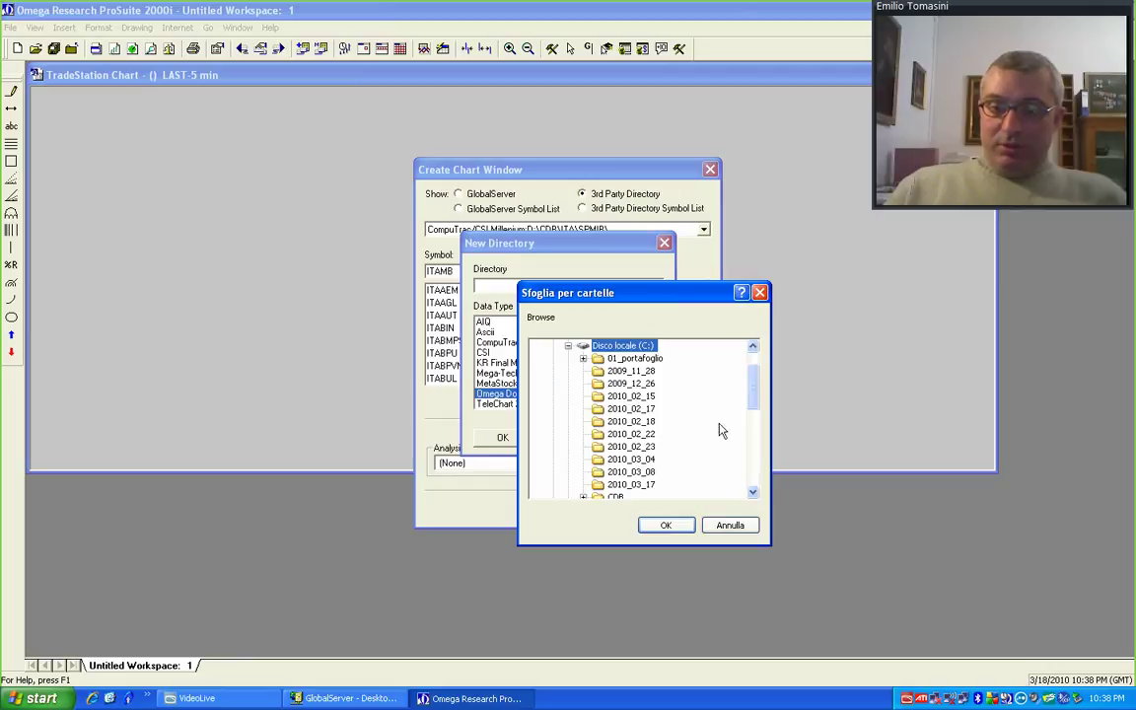
drag(754, 395, 755, 435)
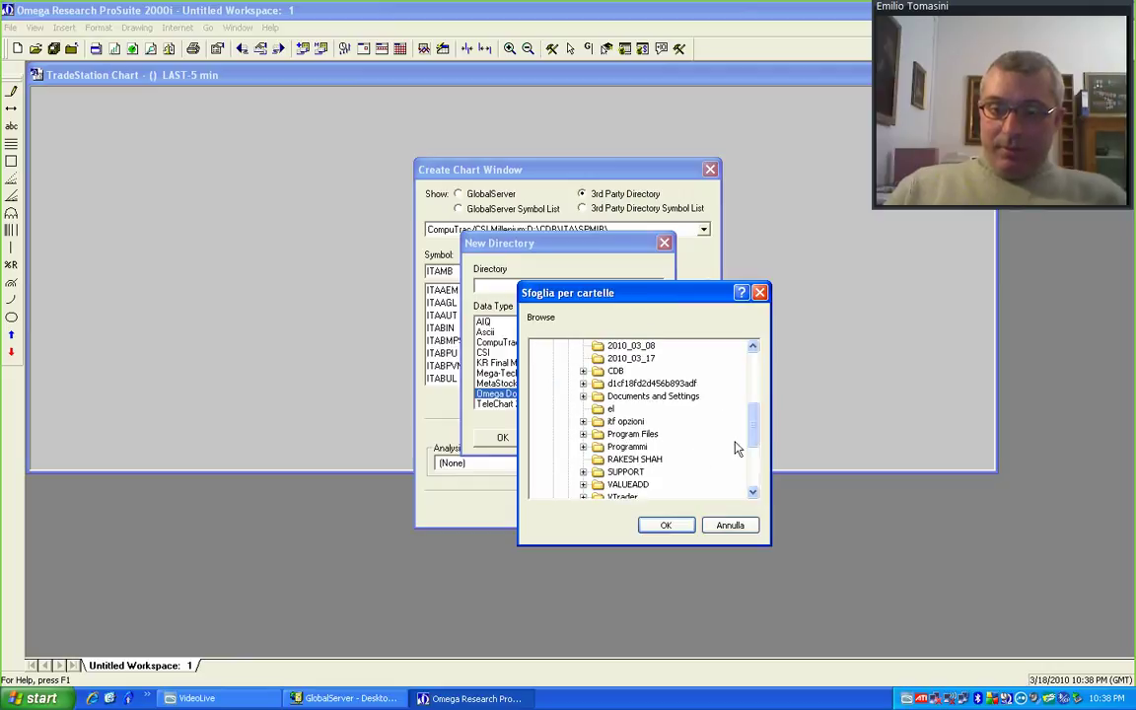
double_click(616, 371)
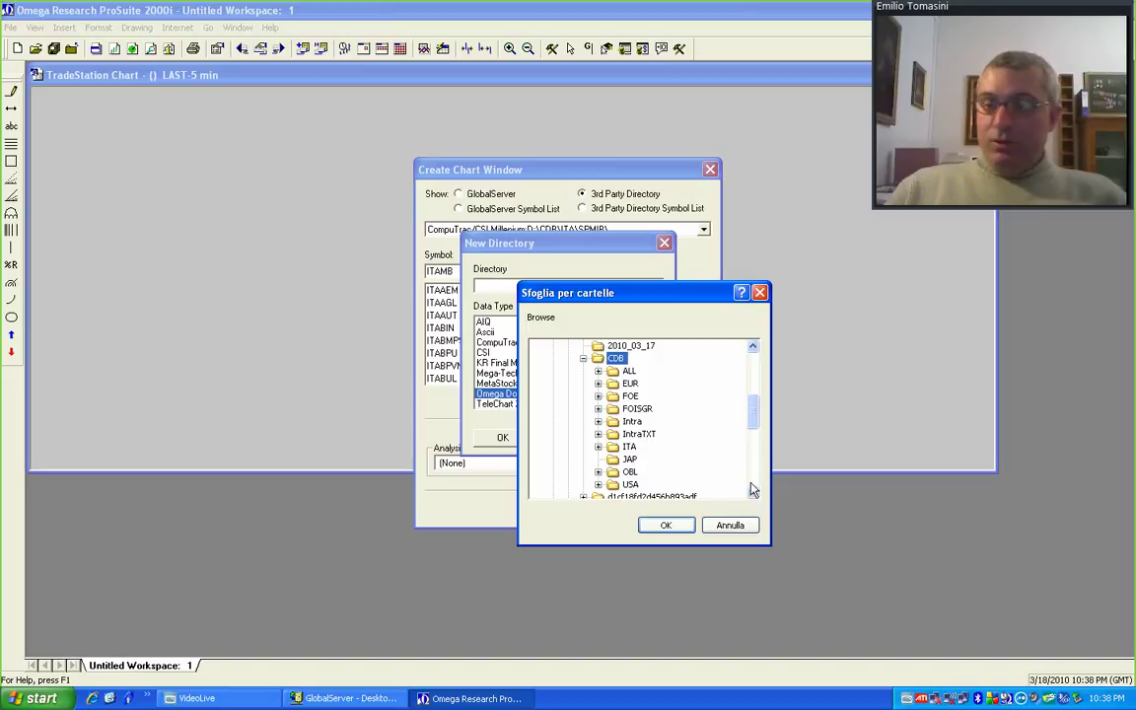
click(677, 527)
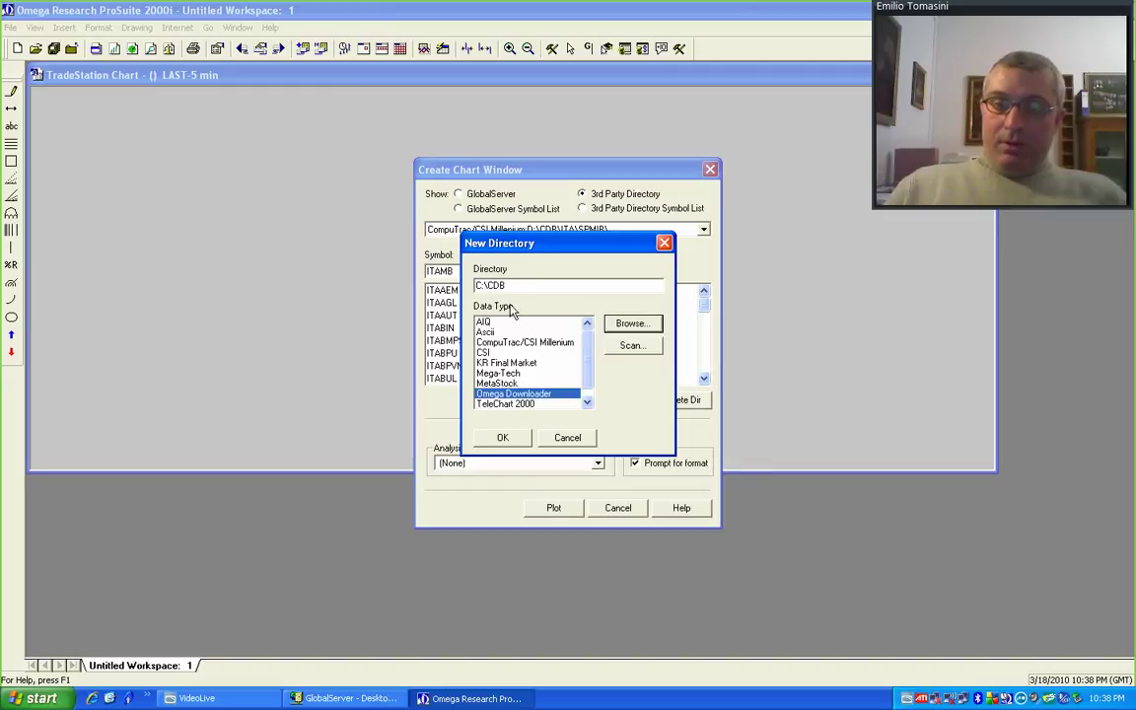
Try the MetaStock and Ascii data types and the drive scan for the new directory, and cancel adding it.
click(514, 384)
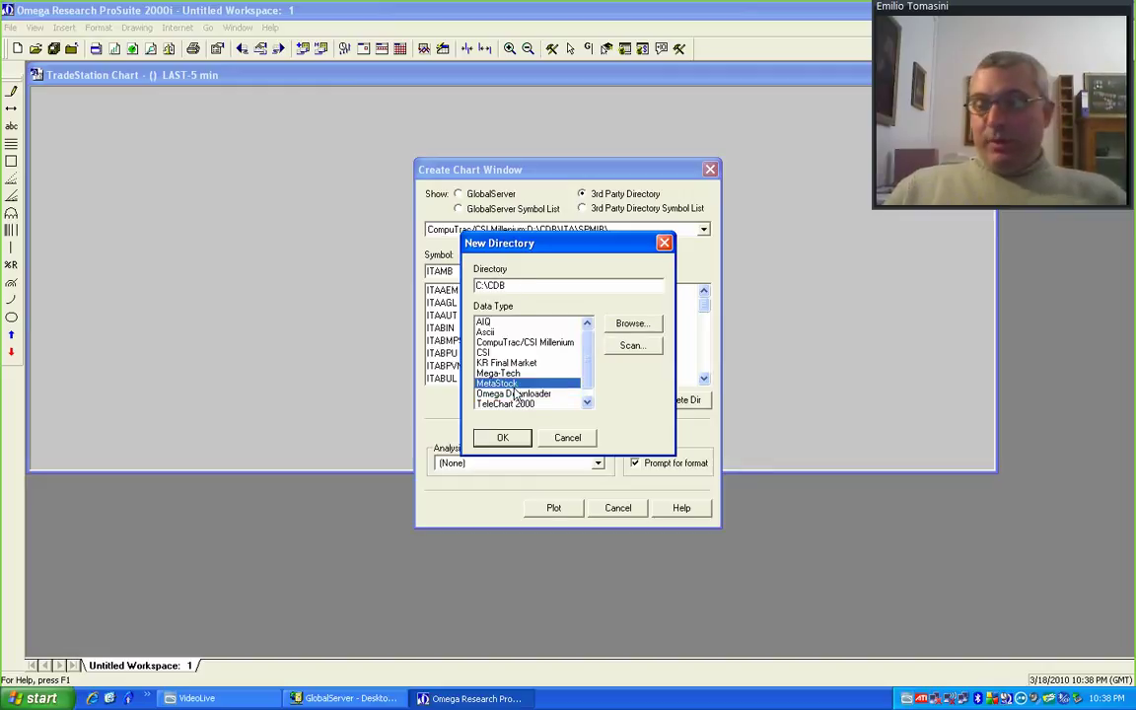
click(486, 333)
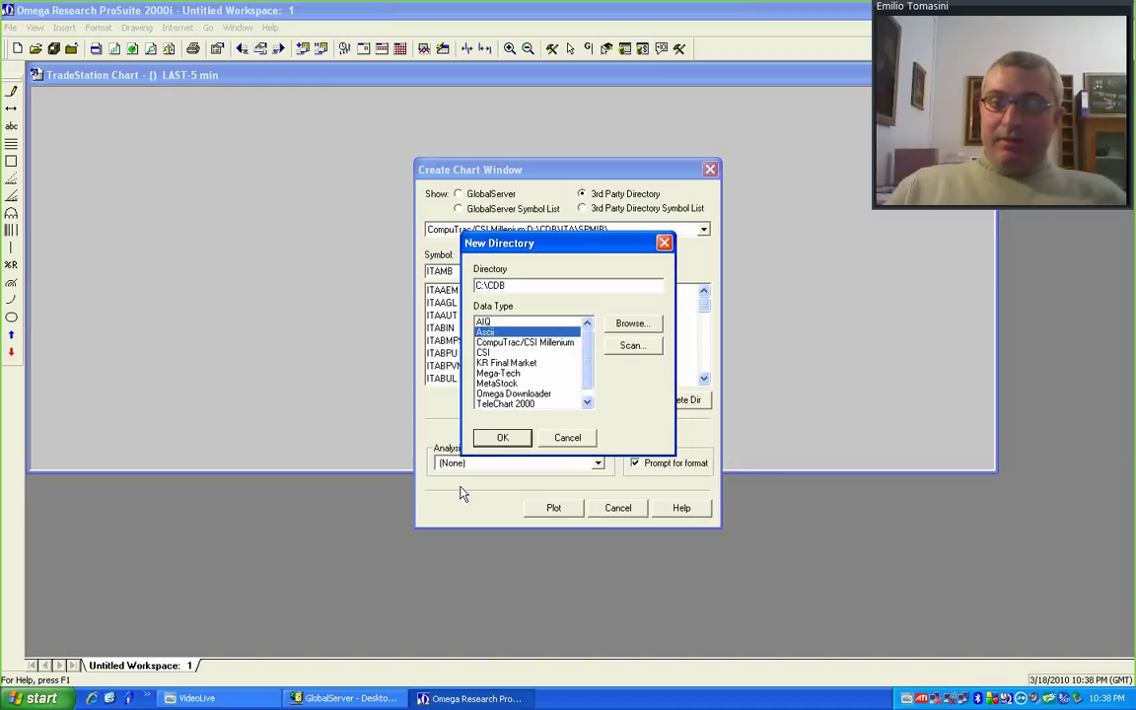
click(630, 348)
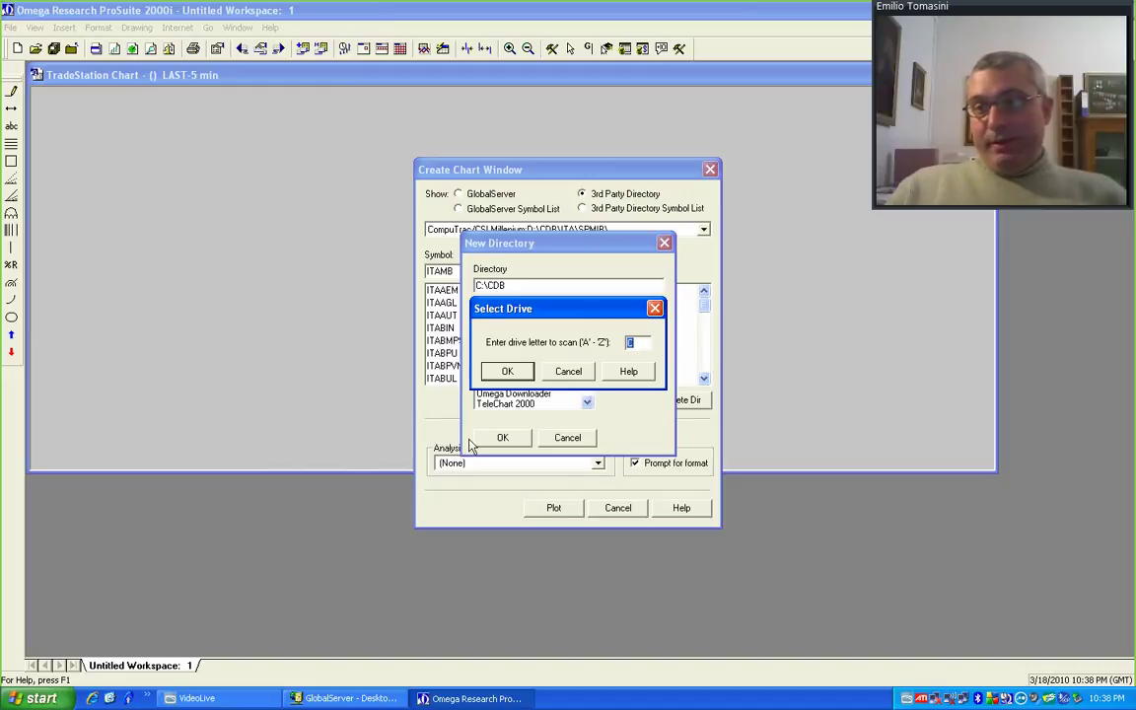
click(560, 375)
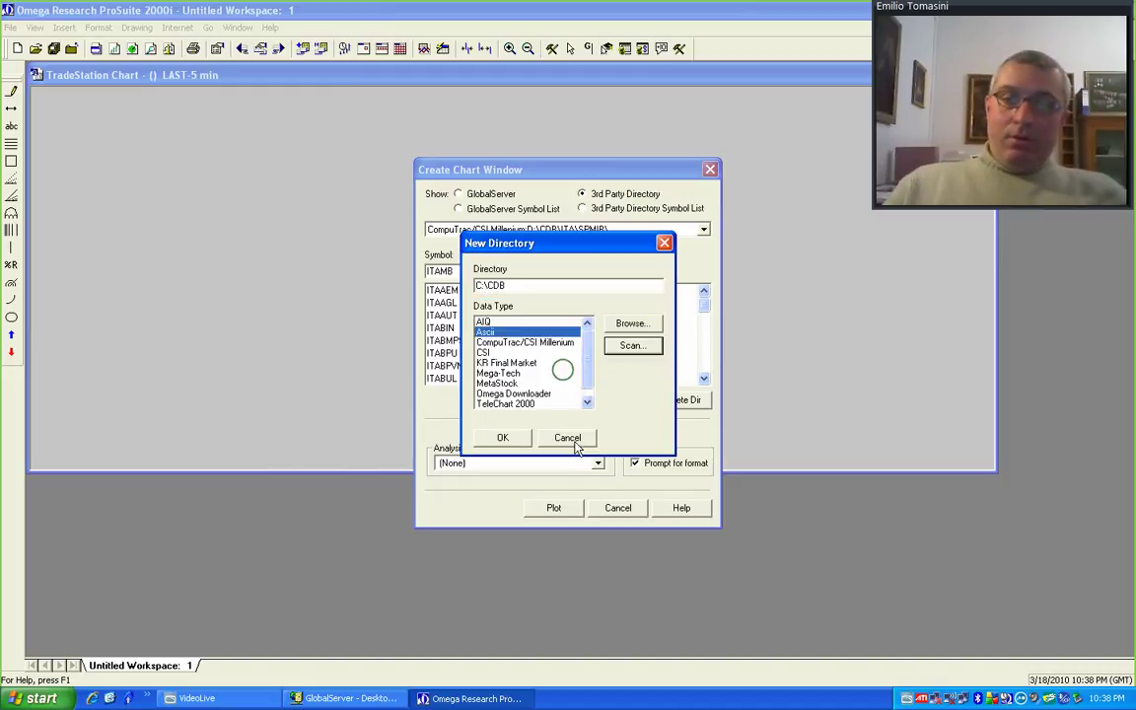
click(568, 437)
Display the symbols of the D:\CDB\OBL\MOT_OBA directory and of GlobalServer, and return to the third-party directory source.
click(612, 229)
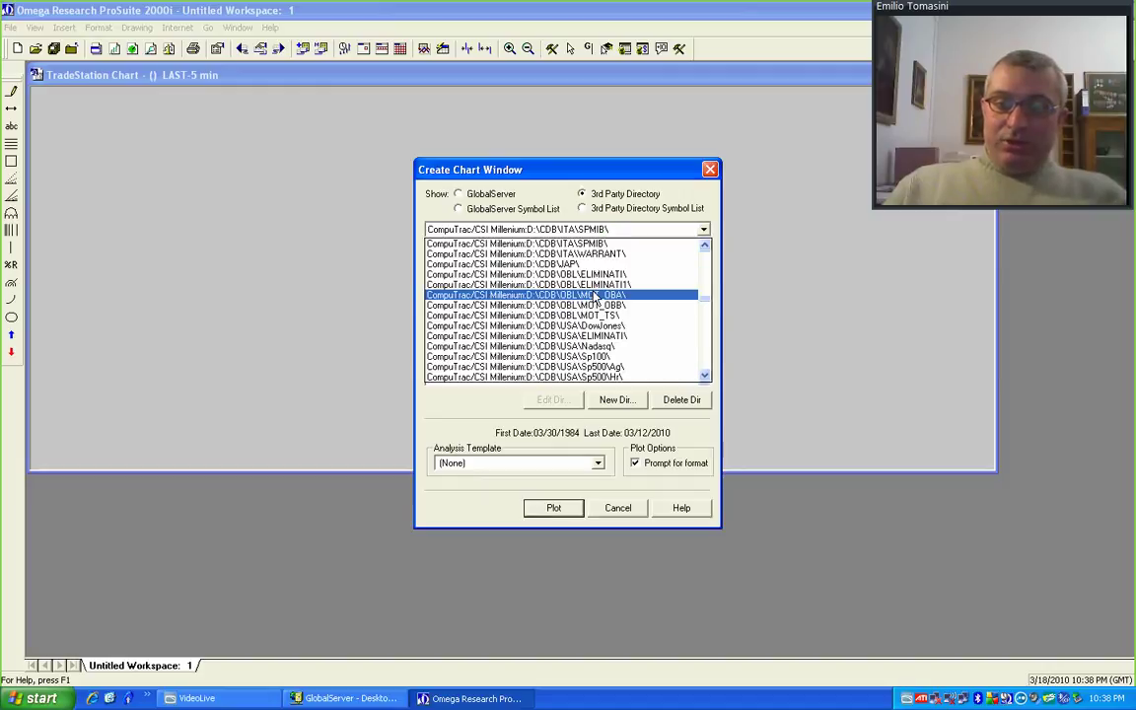
click(595, 297)
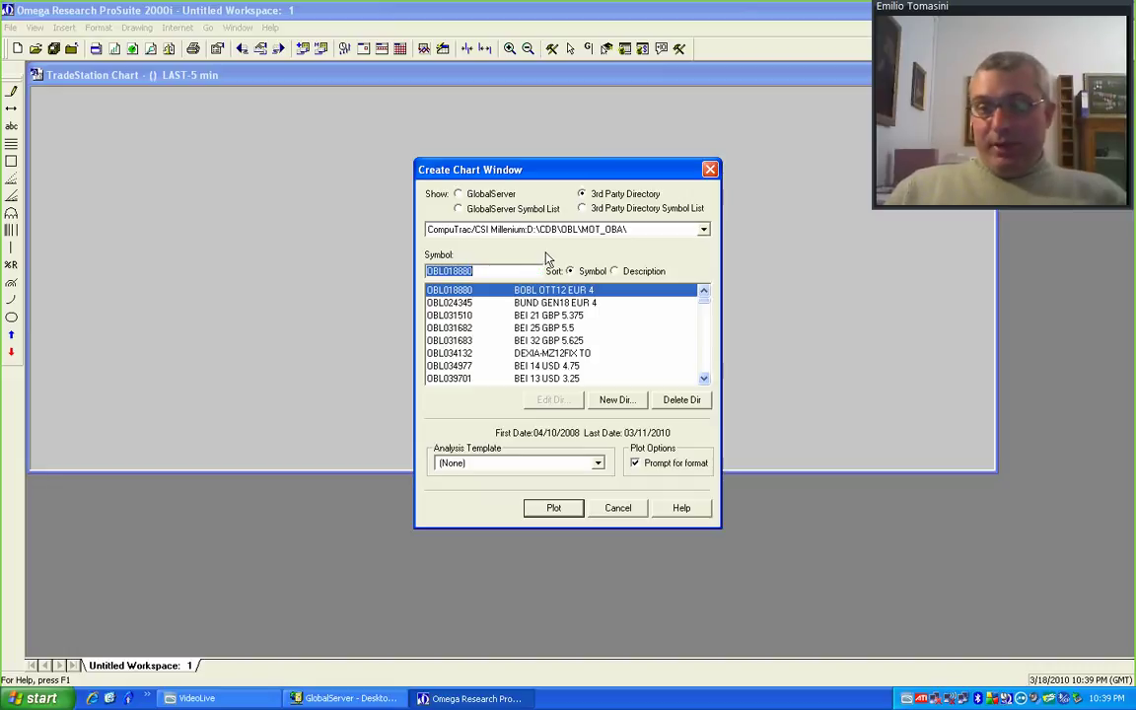
click(490, 195)
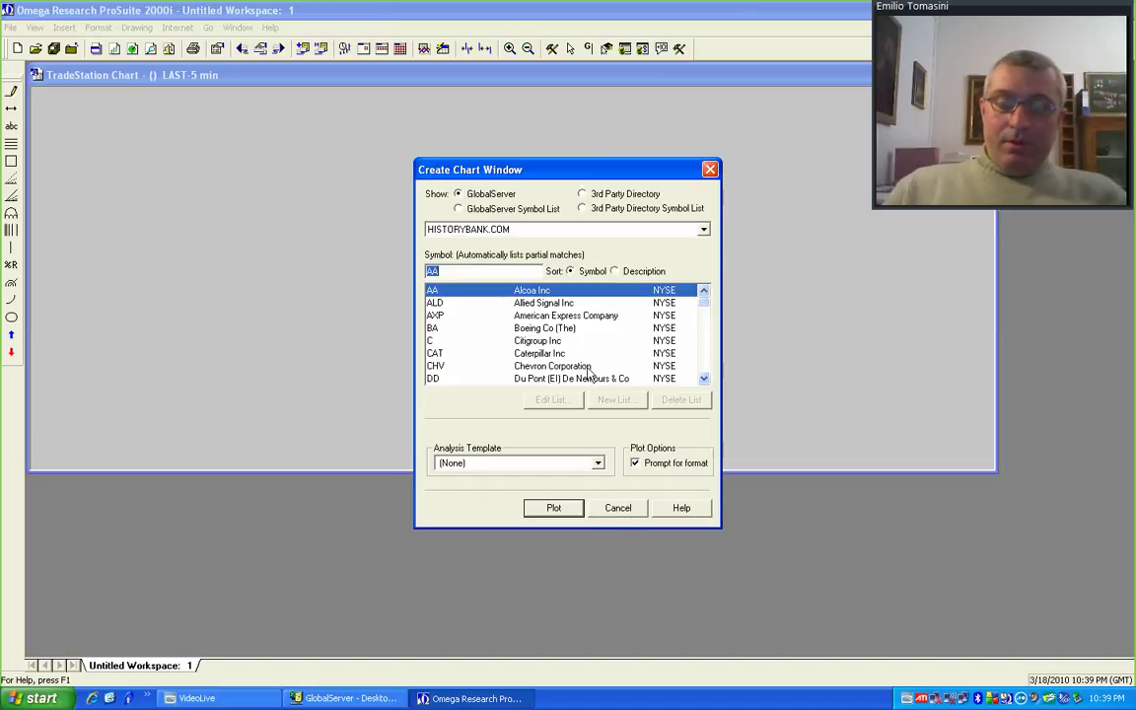
click(614, 195)
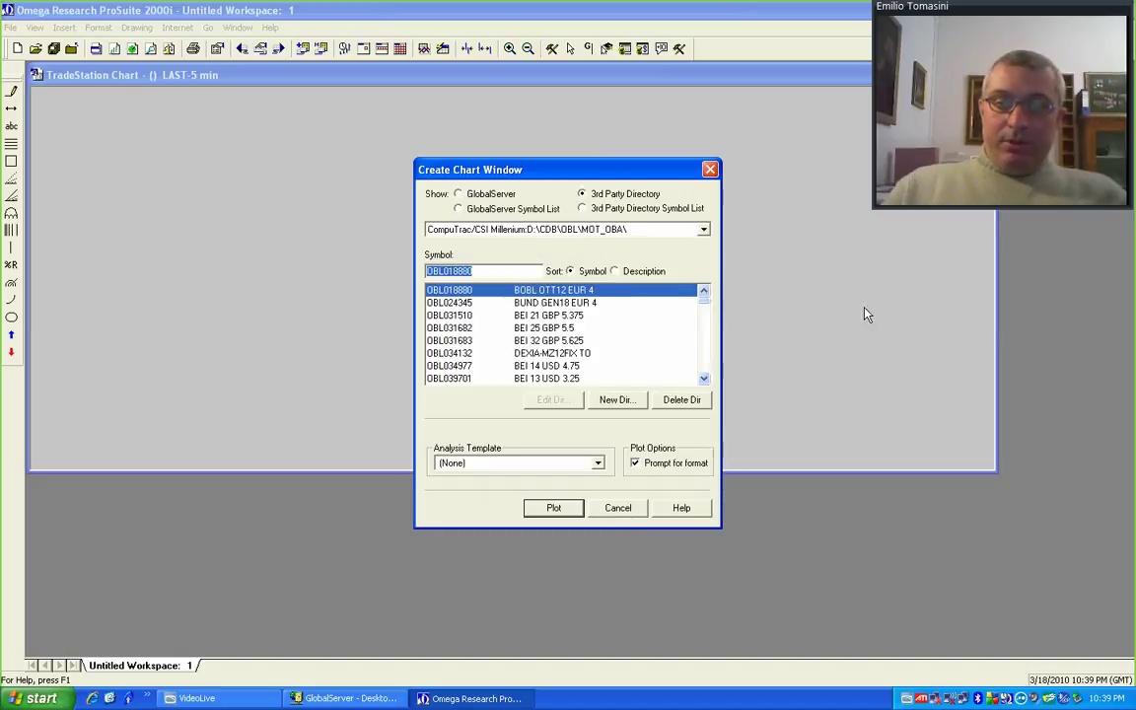
Choose the CompuTrac/CSI Millenium directory D:\CDB\ITA\OZ\ as the chart's symbol source.
click(560, 229)
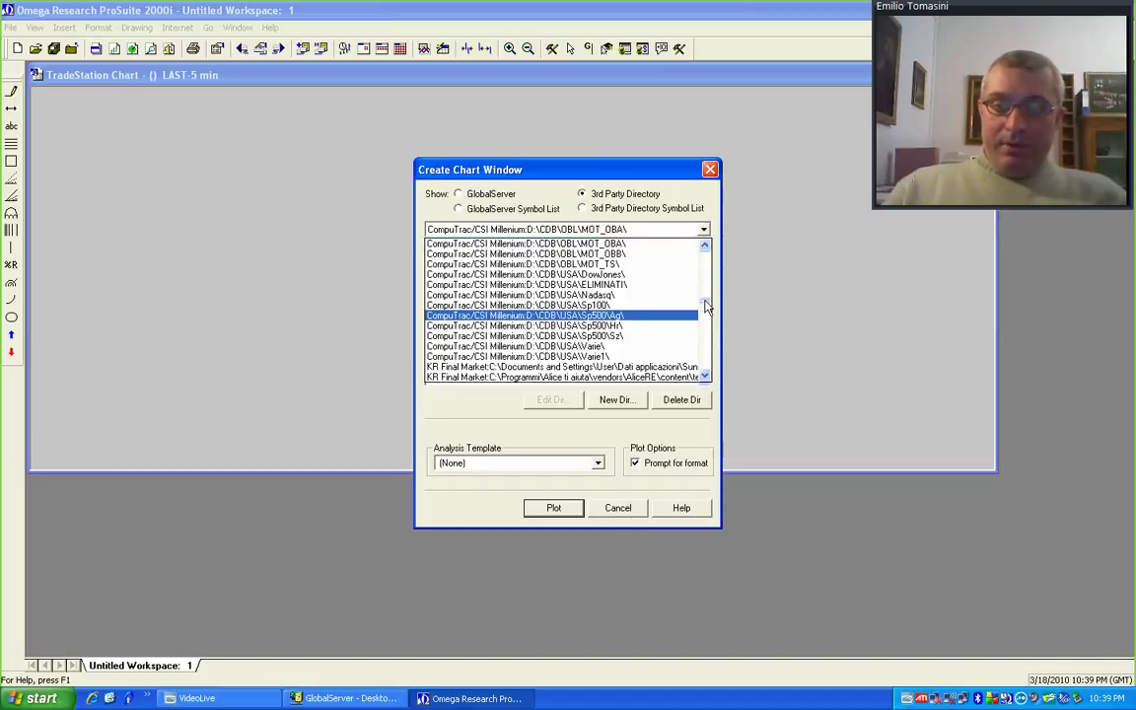
scroll(707, 301, up, 1)
scroll(707, 301, up, 4)
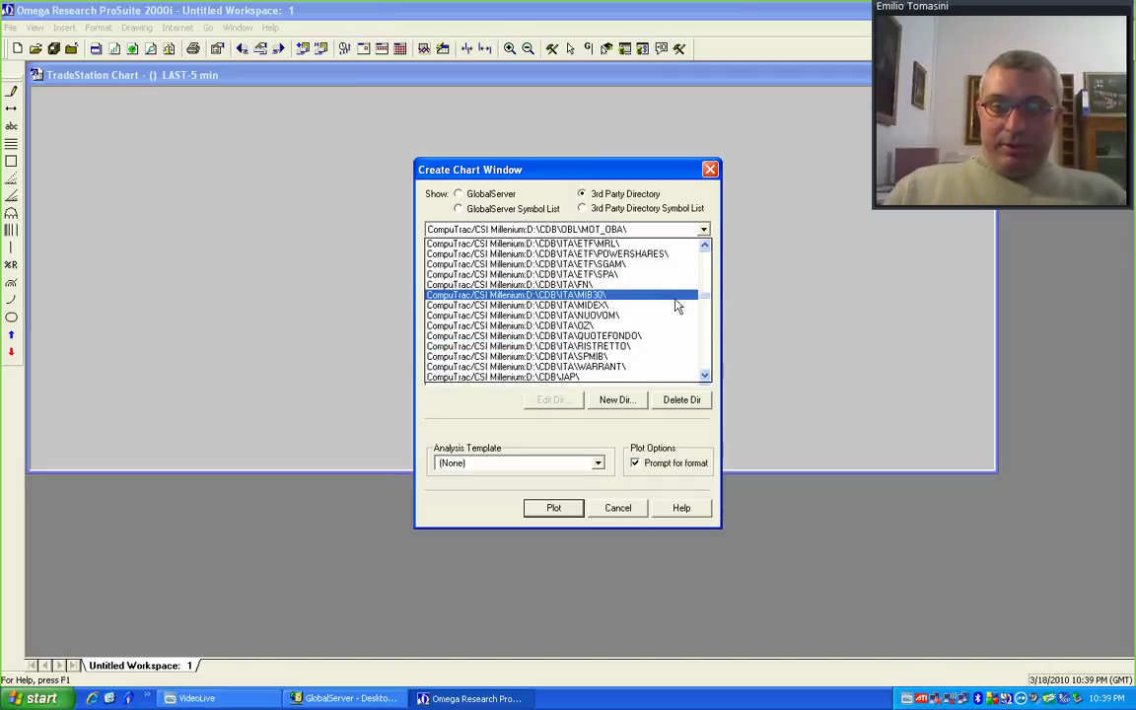
click(663, 326)
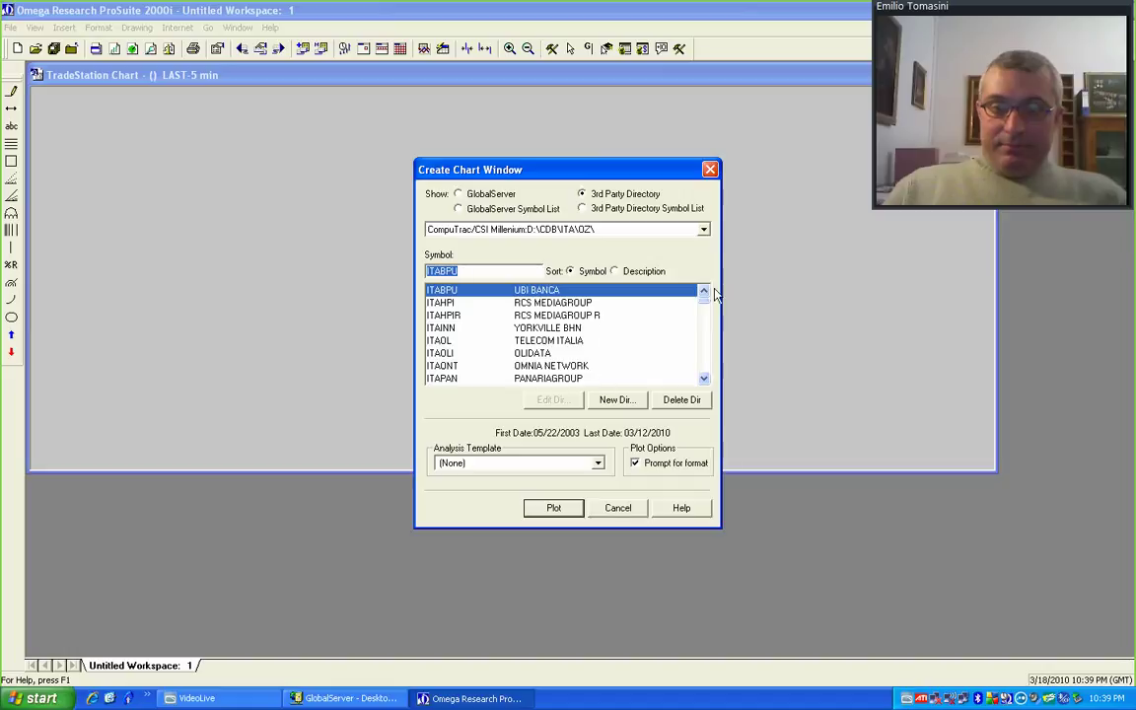
Start plotting the ITABPU symbol, open its universe settings and place the cursor in the morning session start time.
click(552, 514)
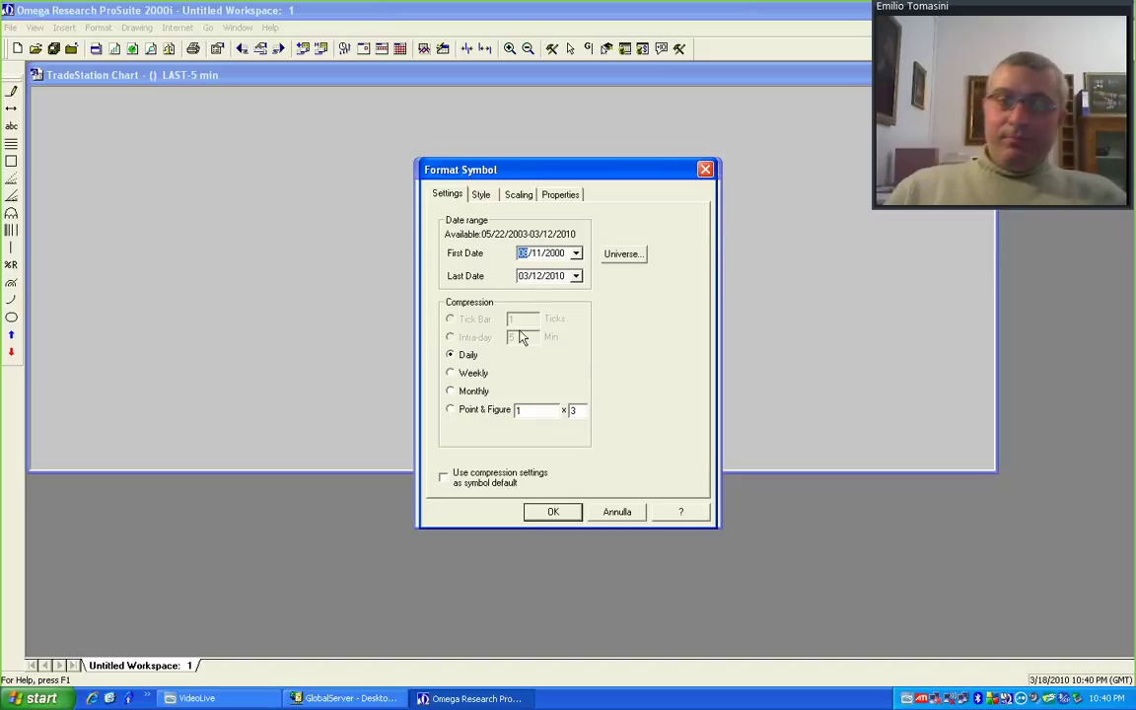
click(555, 252)
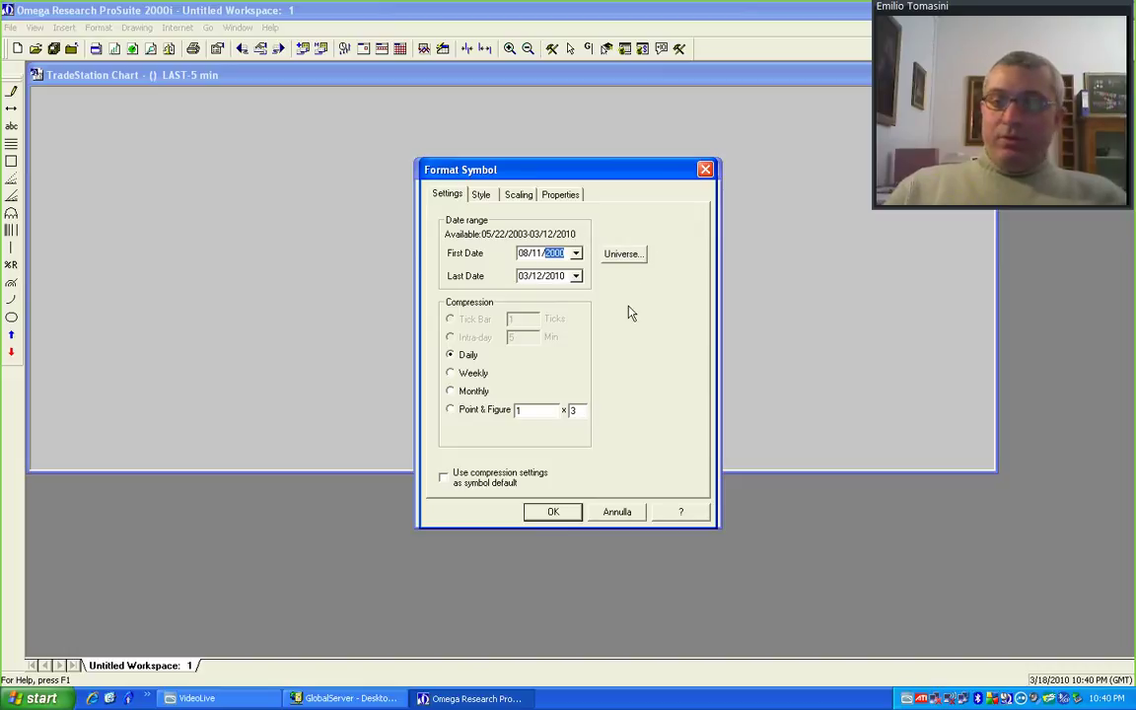
click(625, 255)
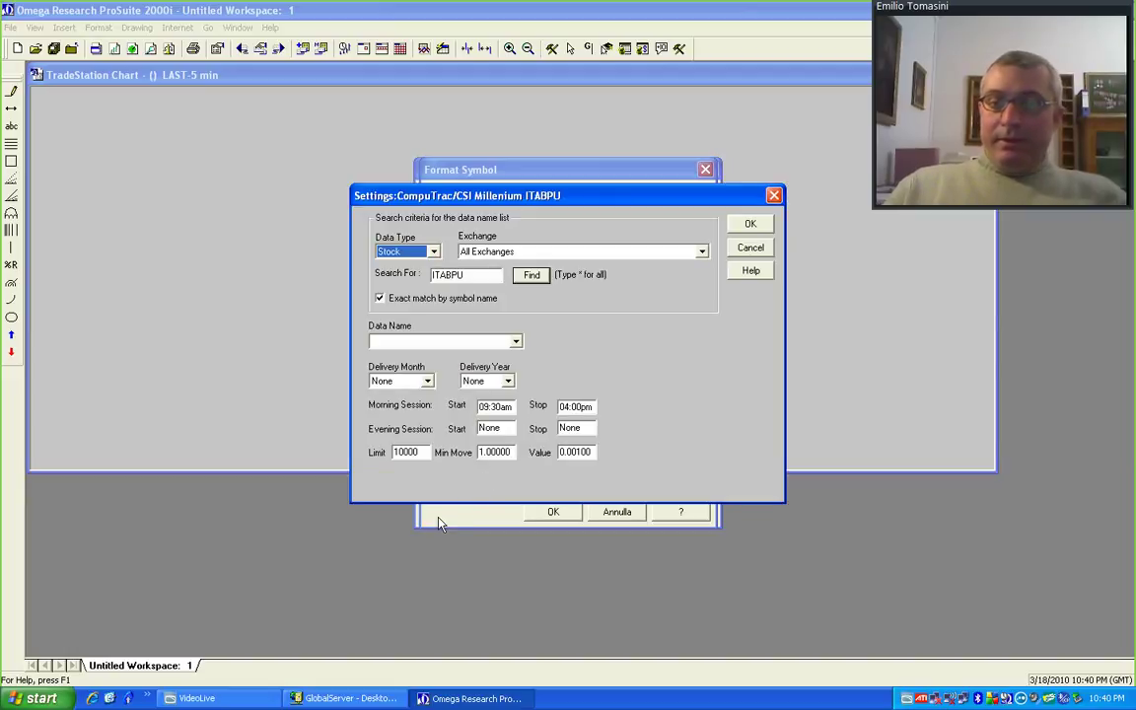
click(483, 406)
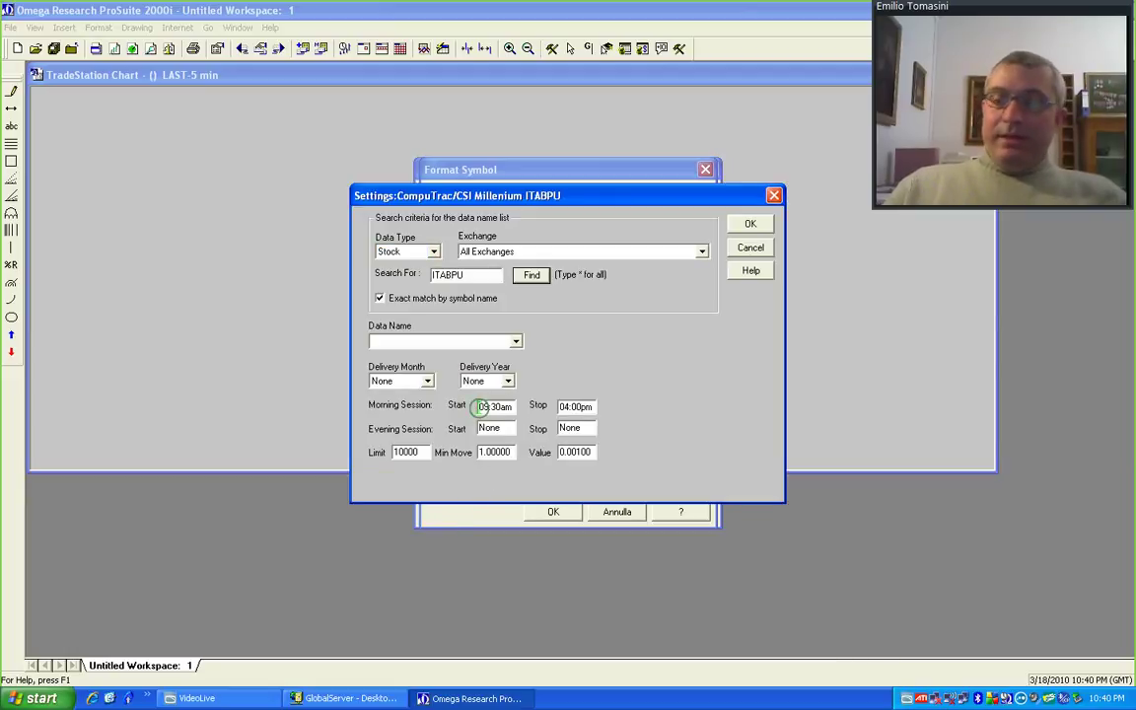
double_click(493, 408)
click(493, 407)
double_click(496, 408)
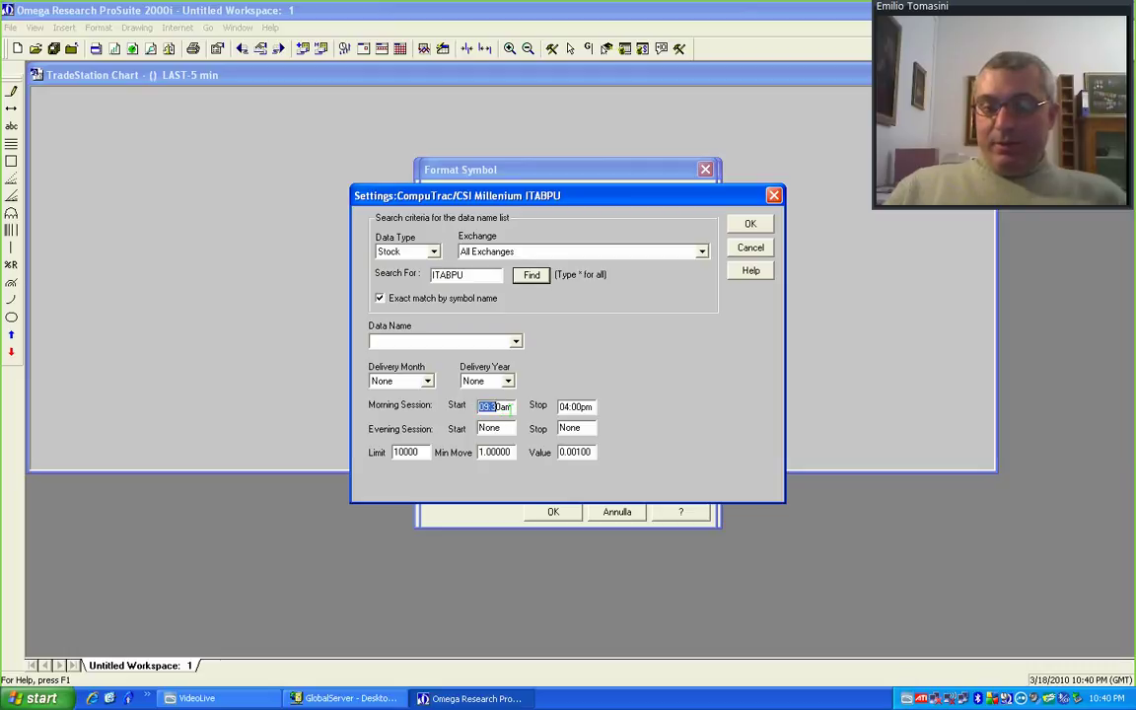
click(495, 408)
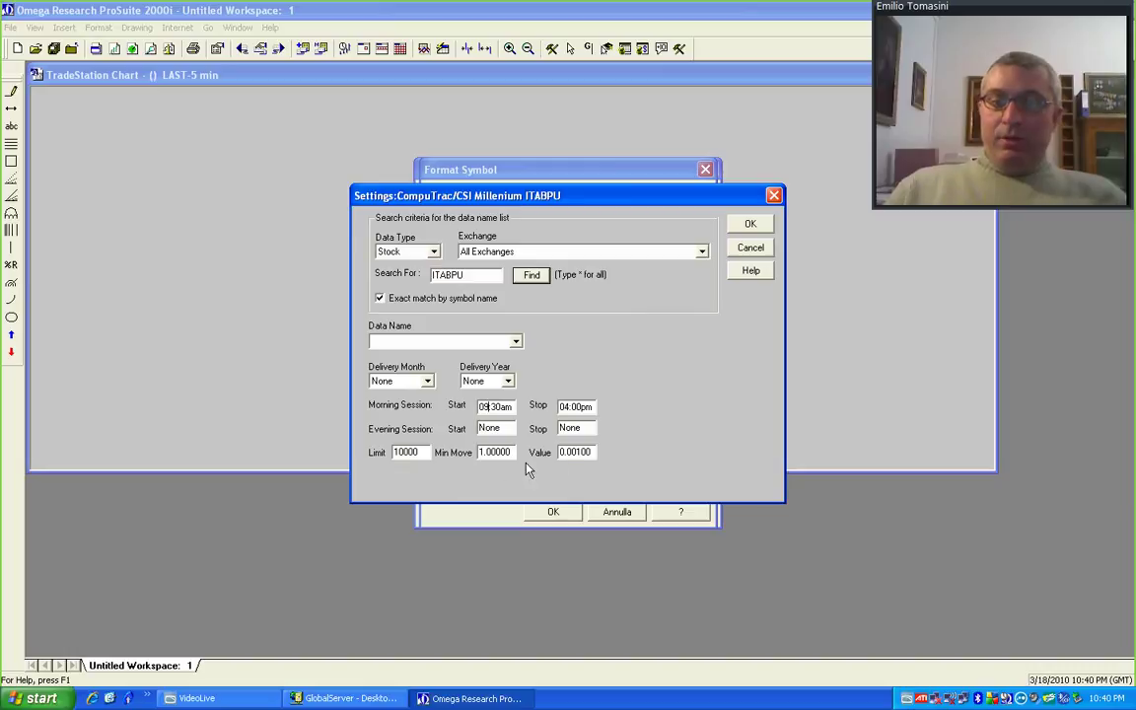
Try a minimum move of 1 with value 1, and a minimum move of 0.25 with value 50, for ITABPU.
drag(593, 452, 464, 406)
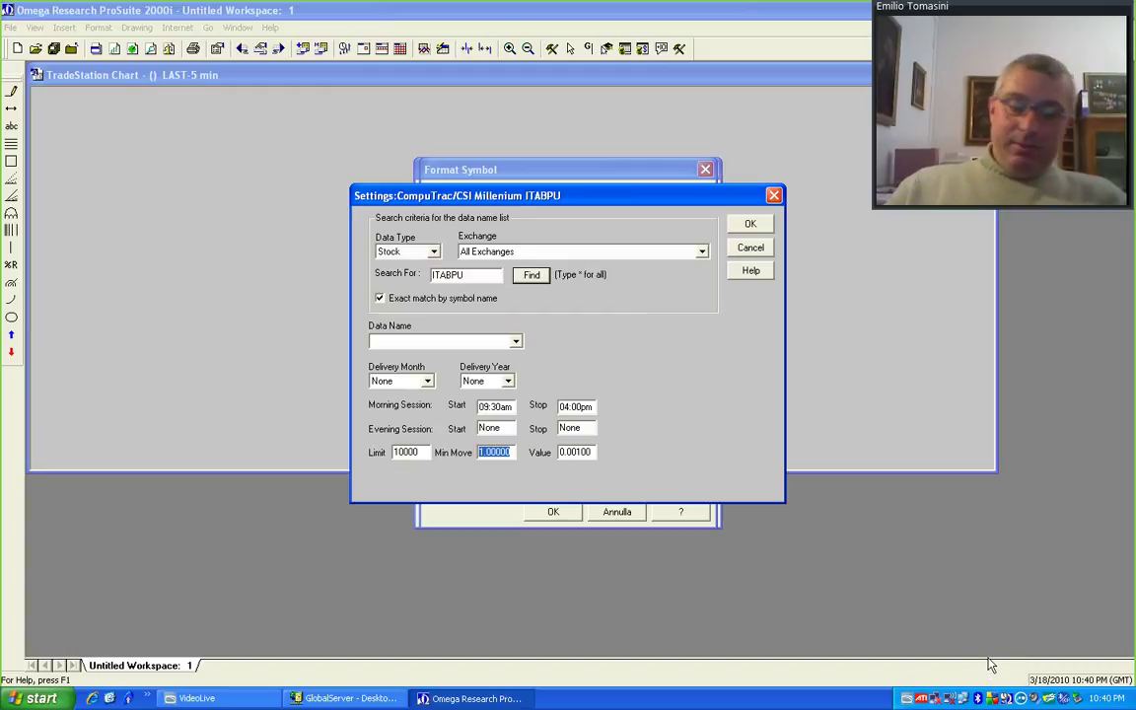
text(1)
double_click(589, 452)
key(BackSpace)
text(1)
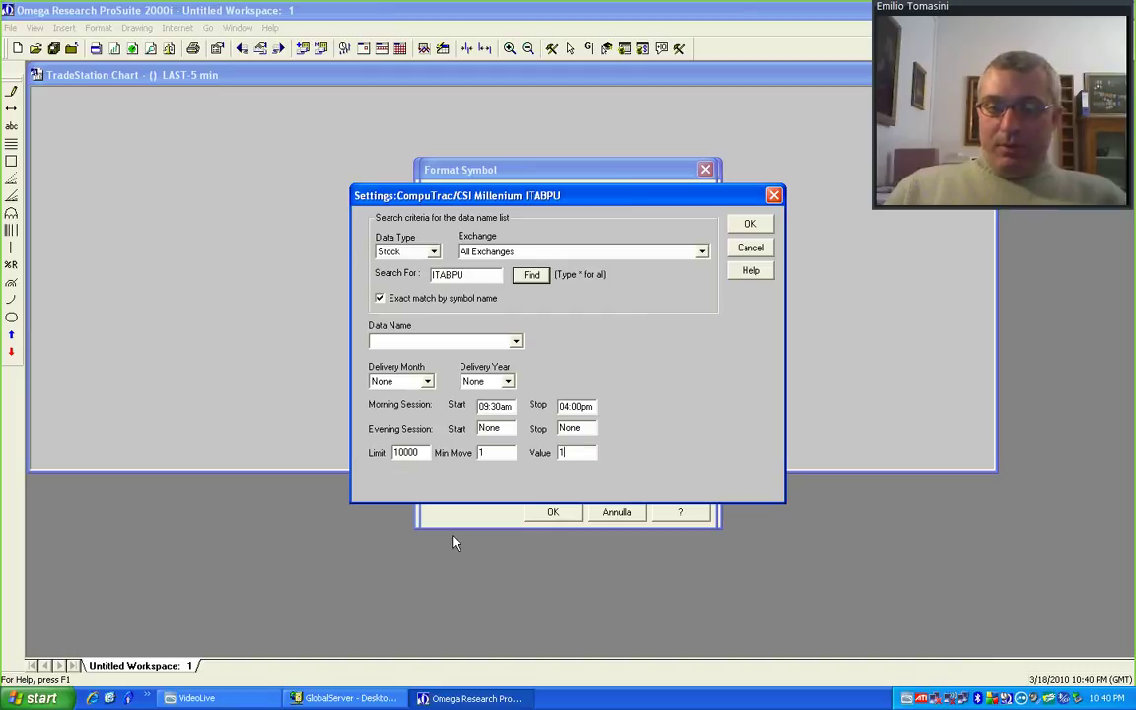
key(shift+Tab)
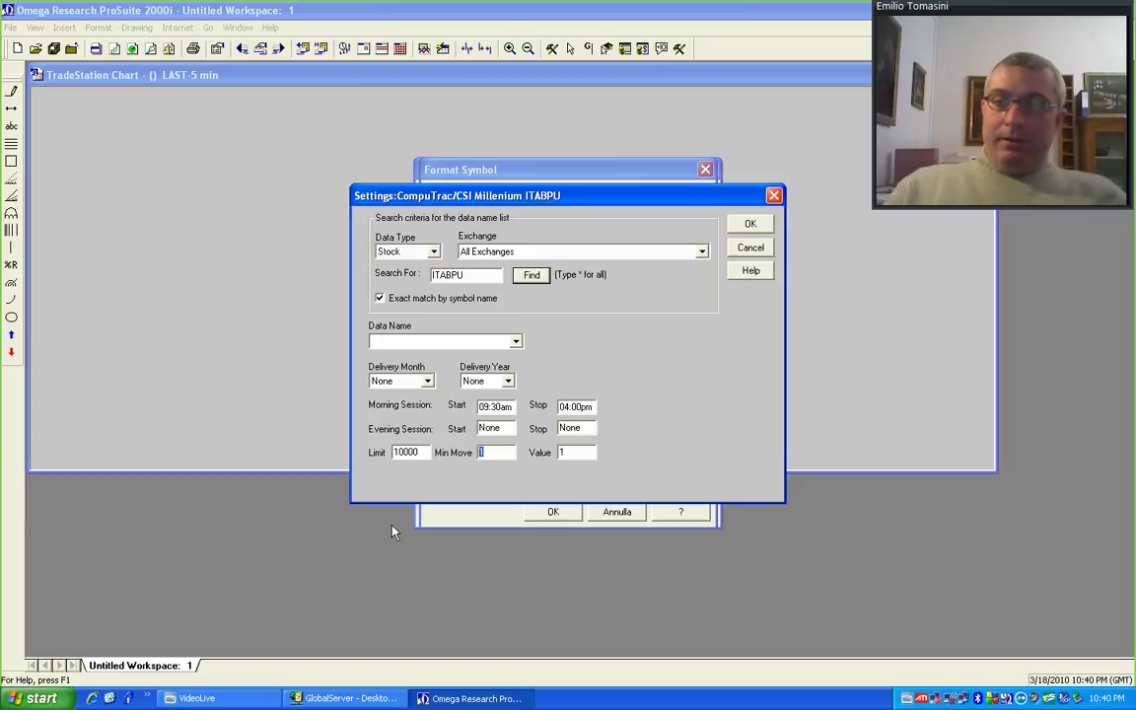
text(0.25)
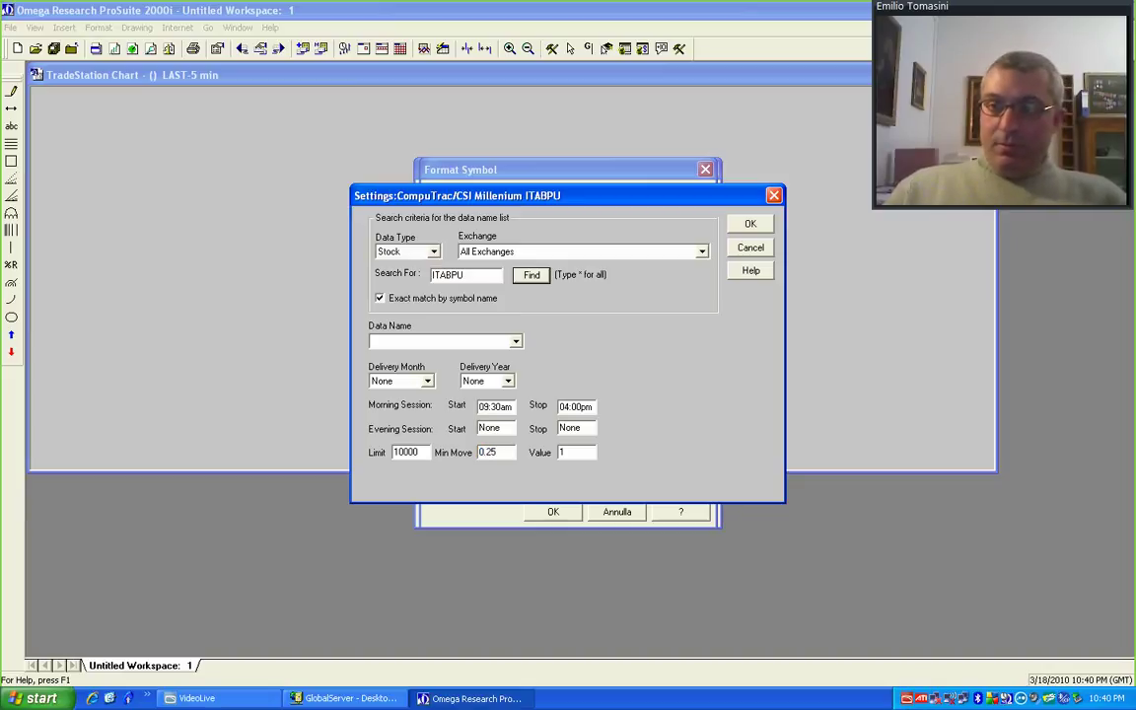
click(570, 452)
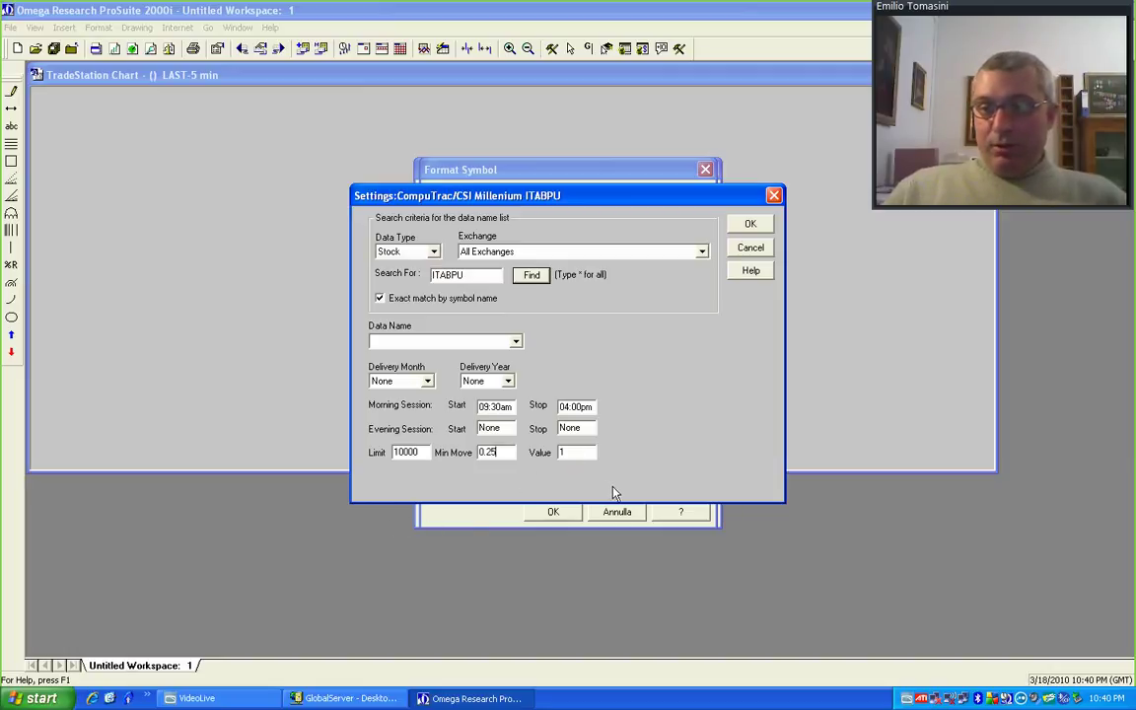
drag(573, 453, 547, 461)
text(50)
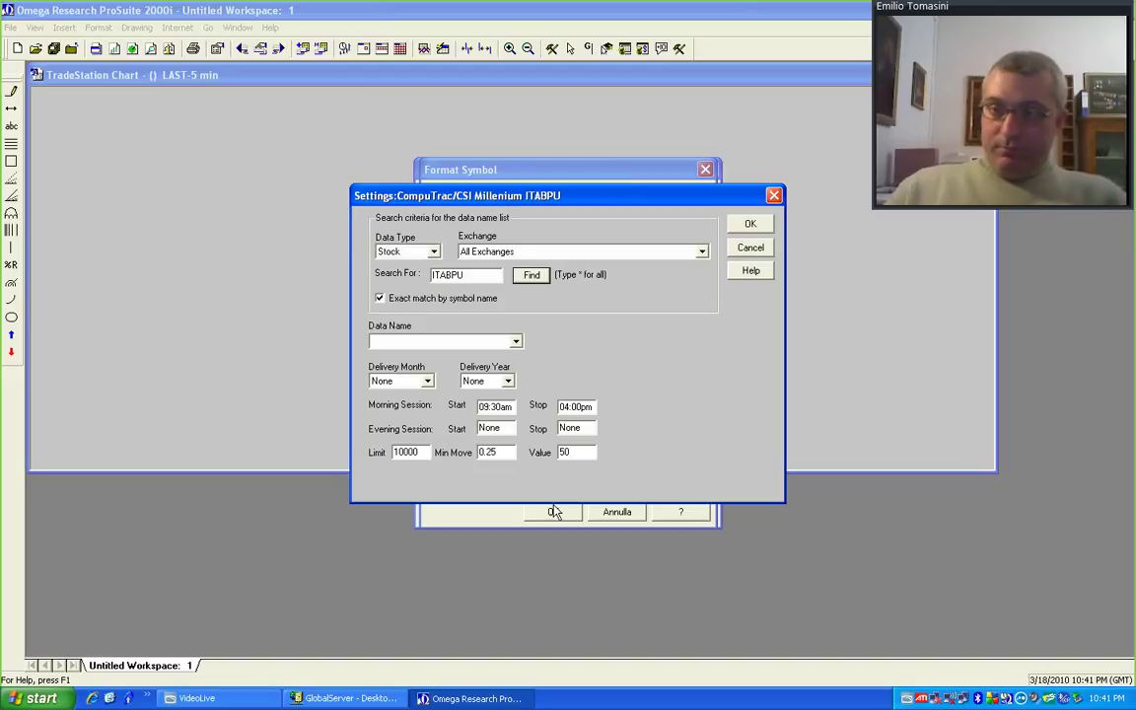
Try a minimum move of 0.10 and a value of 1000 in the ITABPU settings.
double_click(501, 452)
text(0.109)
key(BackSpace)
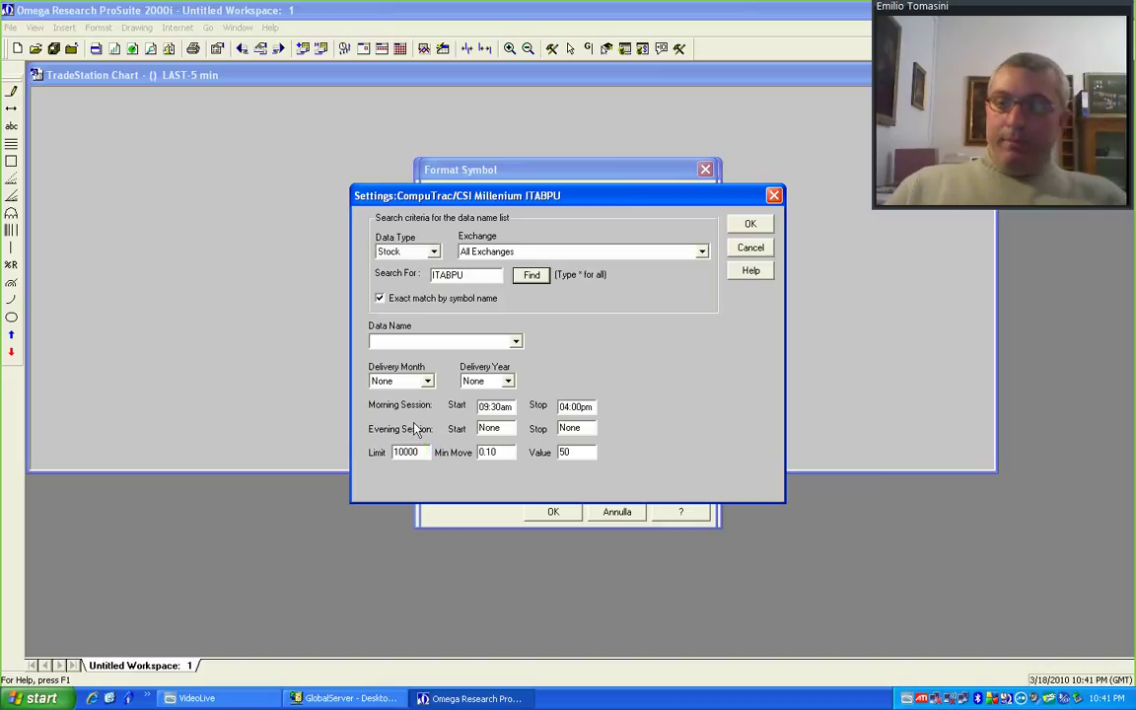
double_click(571, 452)
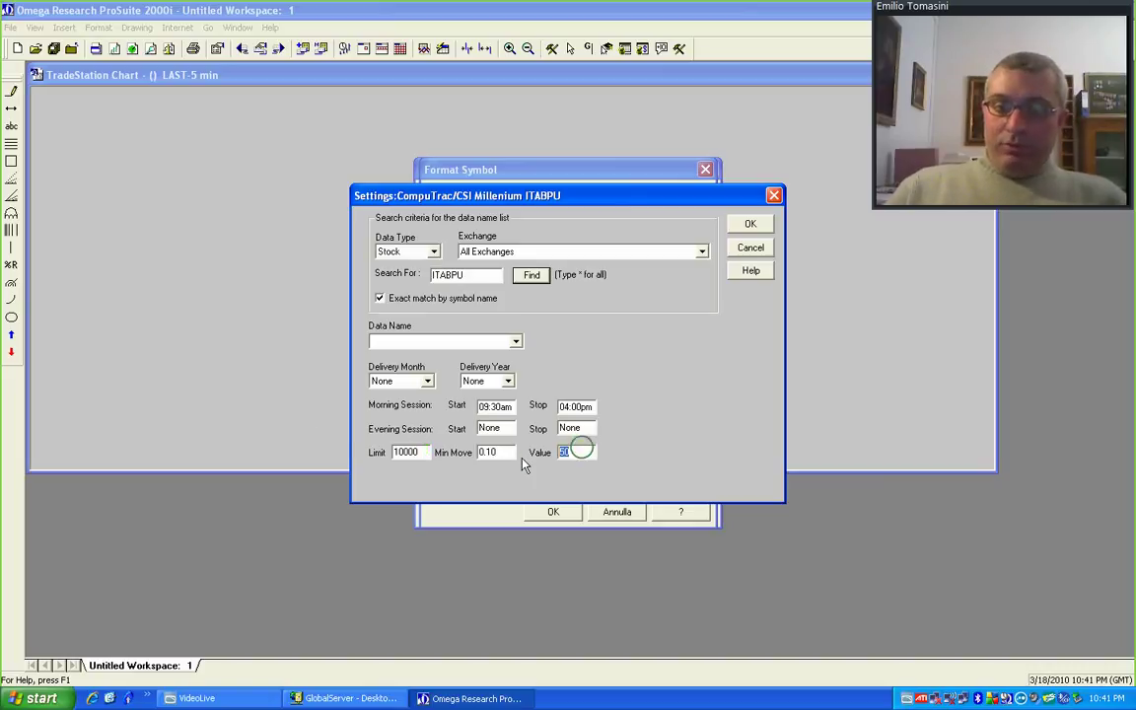
text(1000)
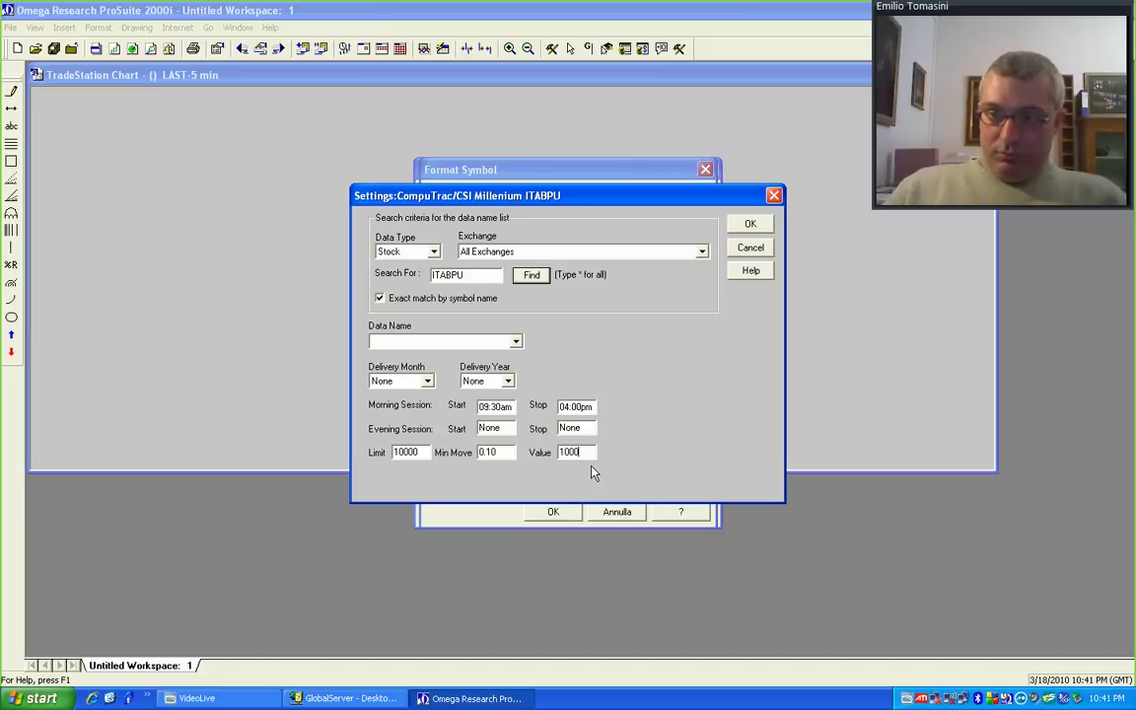
Set ITABPU's minimum move and value both to 1, plot its daily chart and maximize the chart window.
click(498, 453)
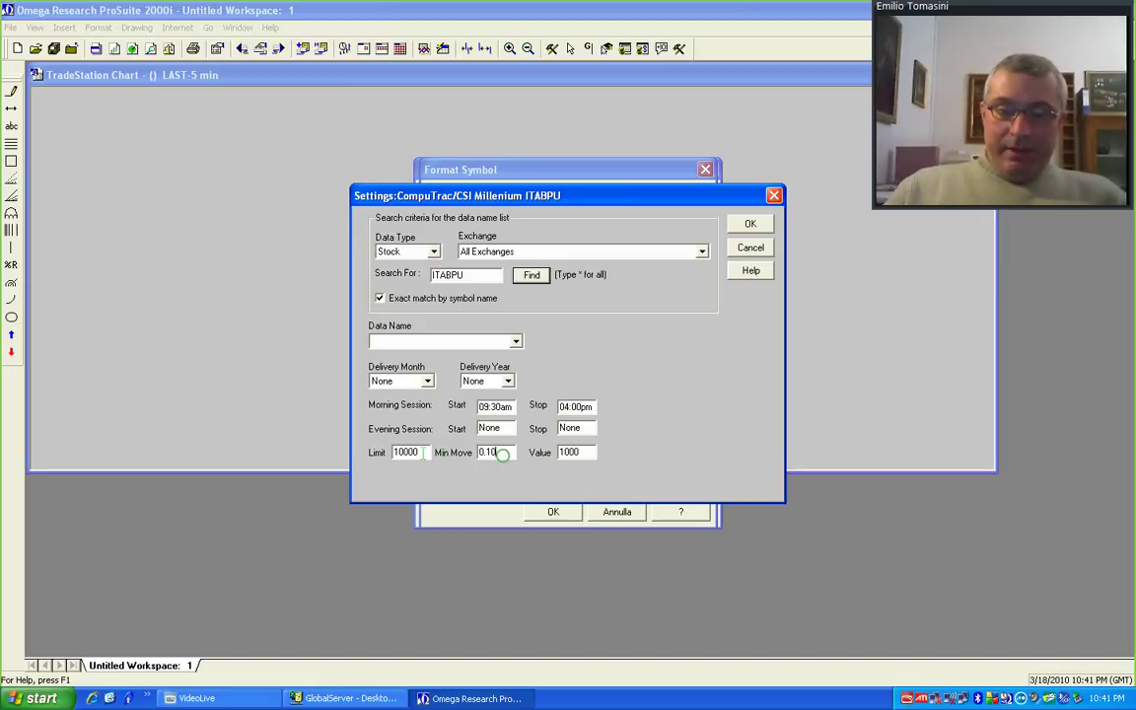
double_click(499, 453)
text(1)
key(Tab)
text(1)
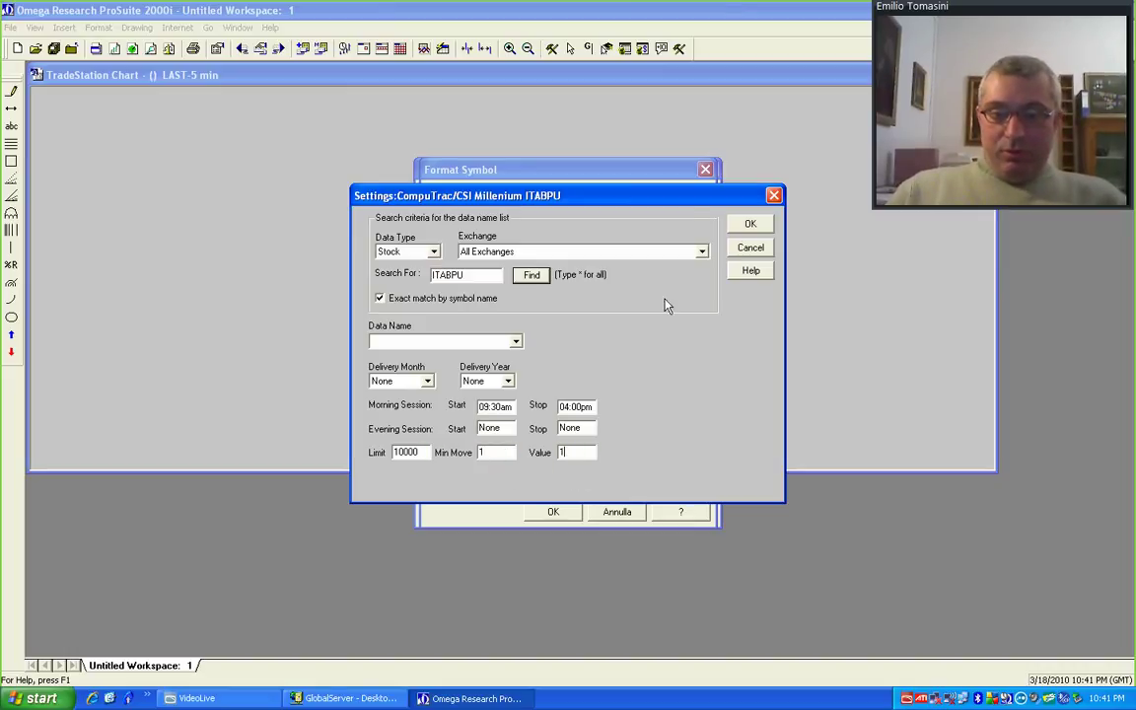
click(750, 222)
click(554, 511)
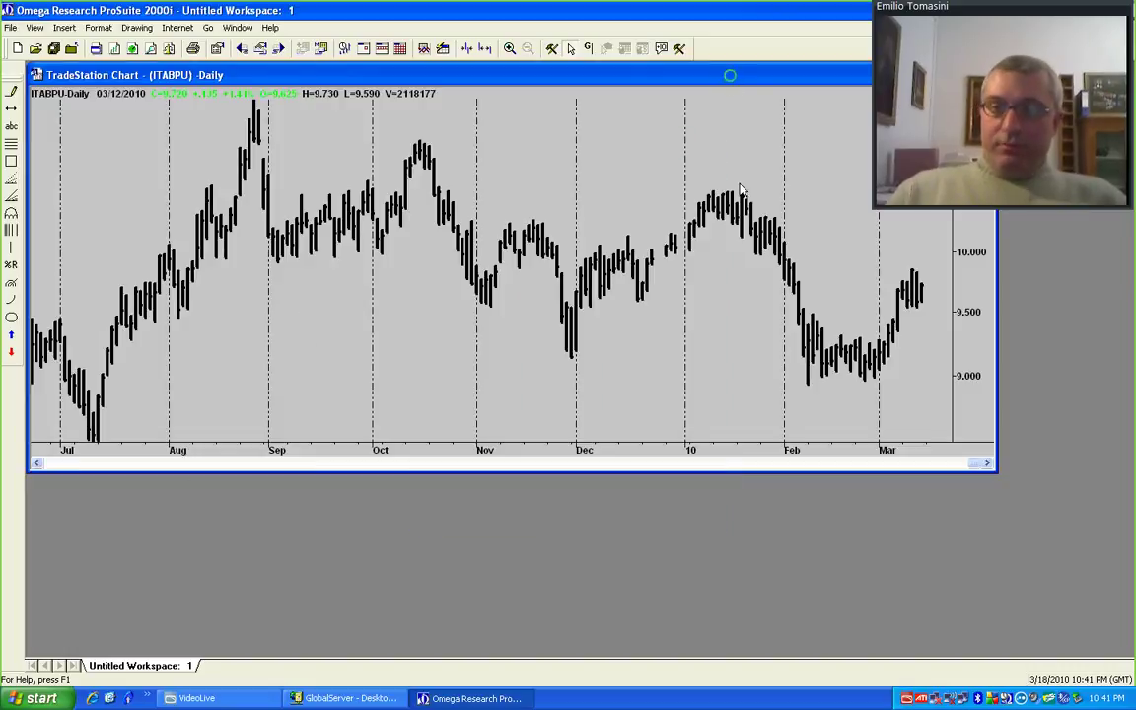
drag(728, 77, 740, 221)
click(980, 219)
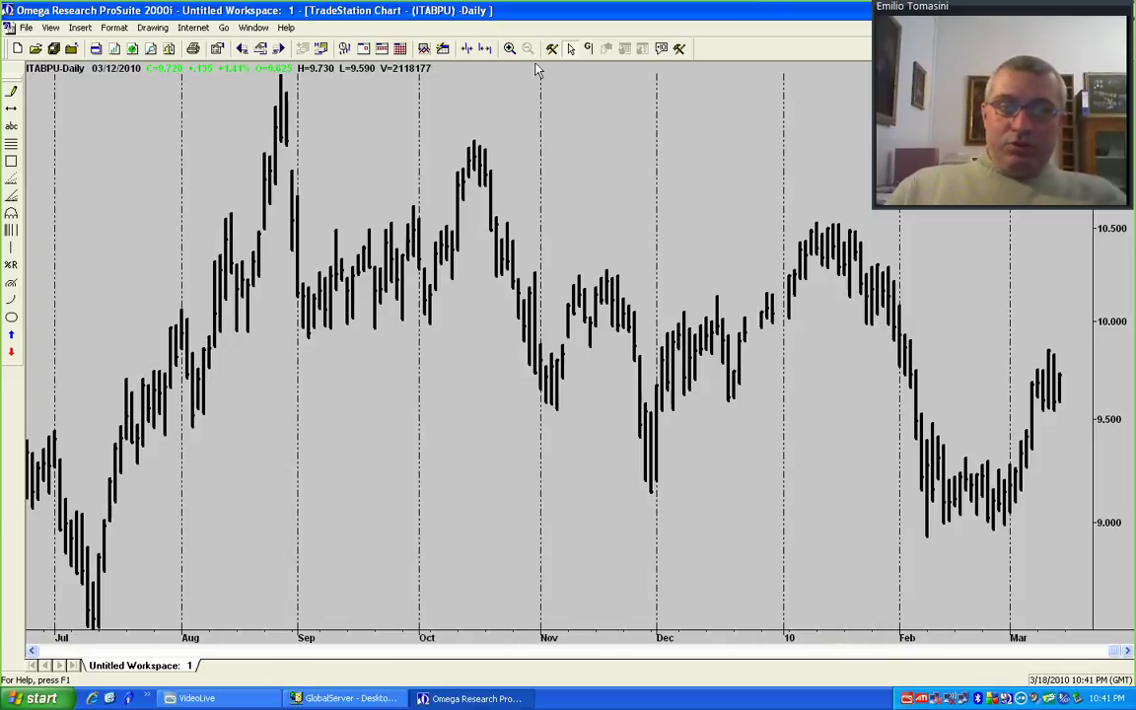
View the ITABPU chart in weekly and monthly compression and return it to daily.
click(381, 50)
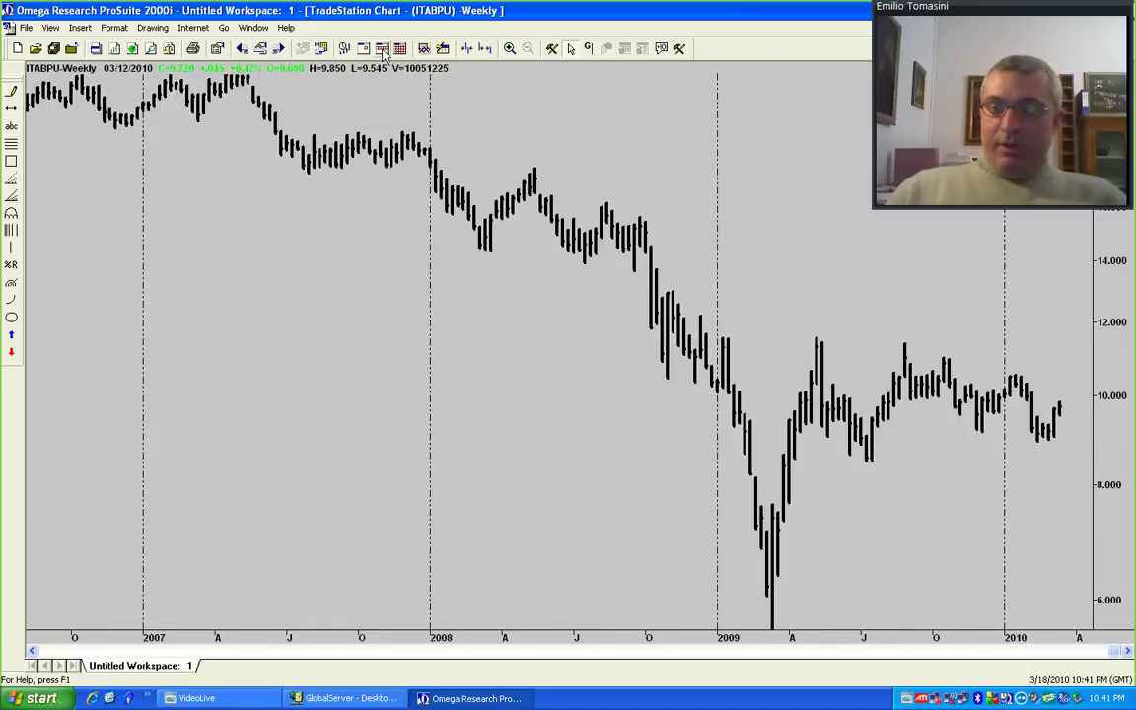
click(398, 49)
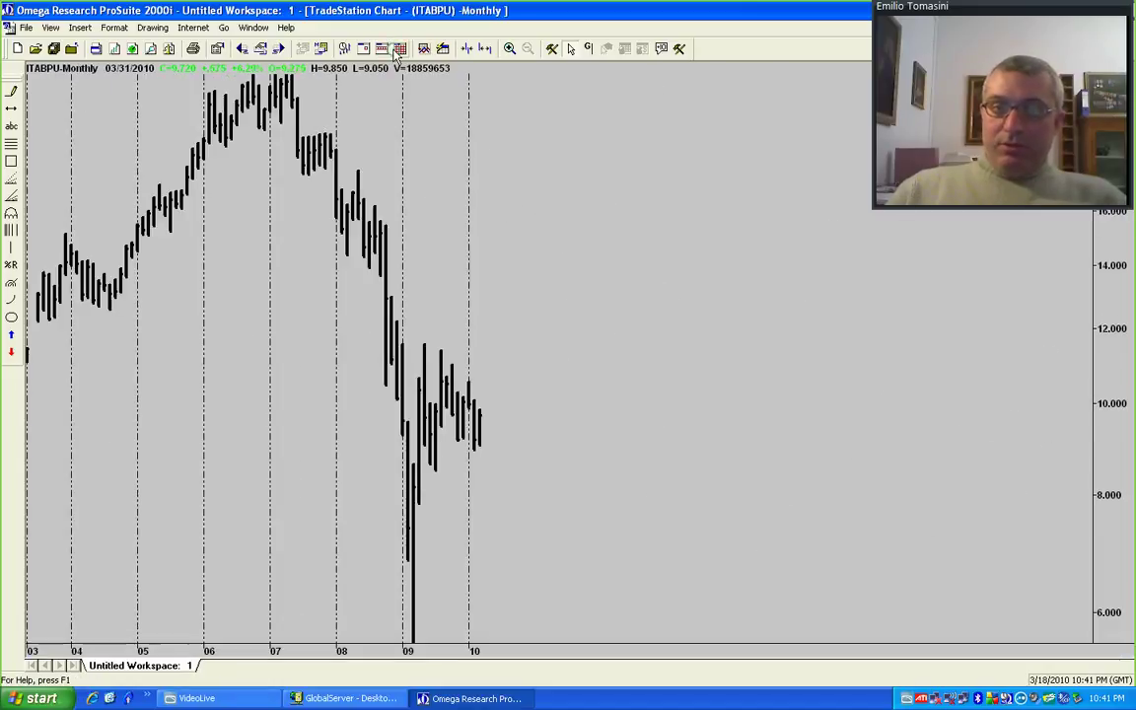
click(382, 49)
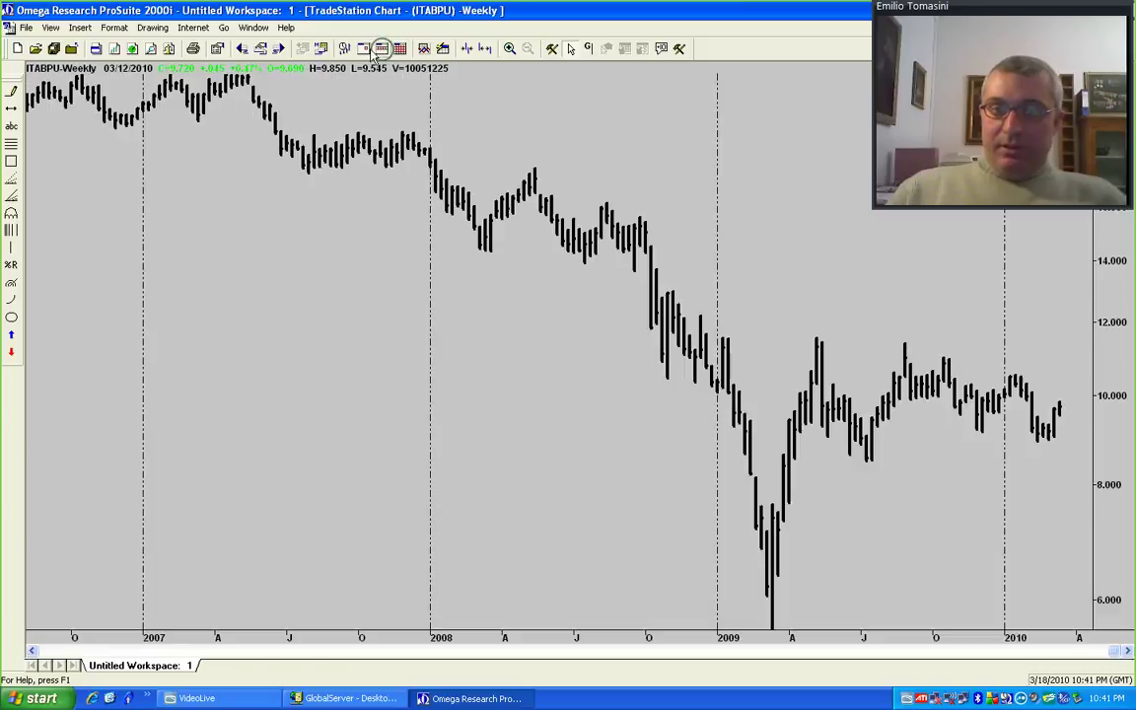
click(363, 50)
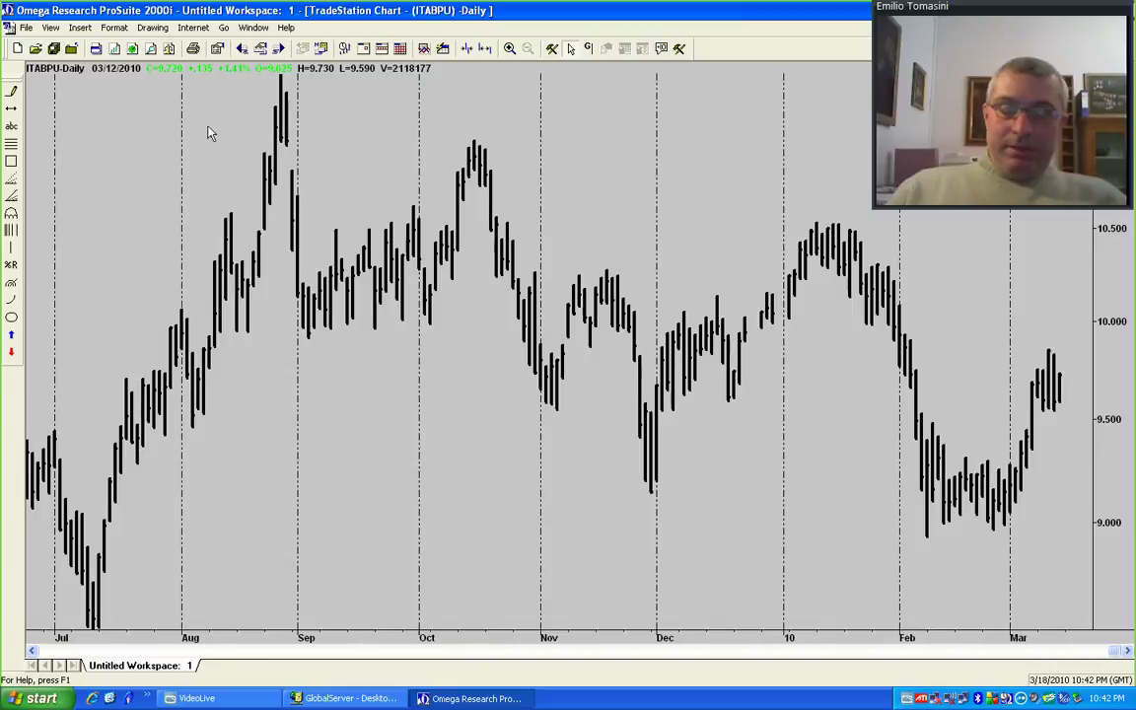
Save the workspace in the MyWork folder as 11111 video.
click(52, 48)
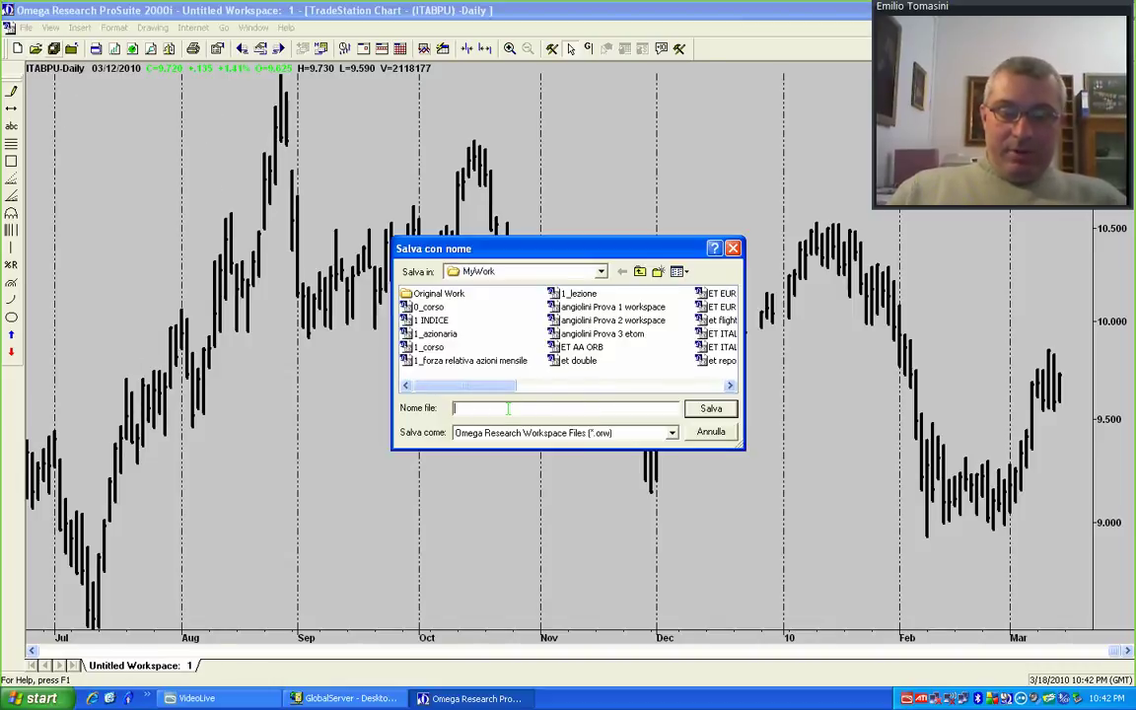
text(11111 video)
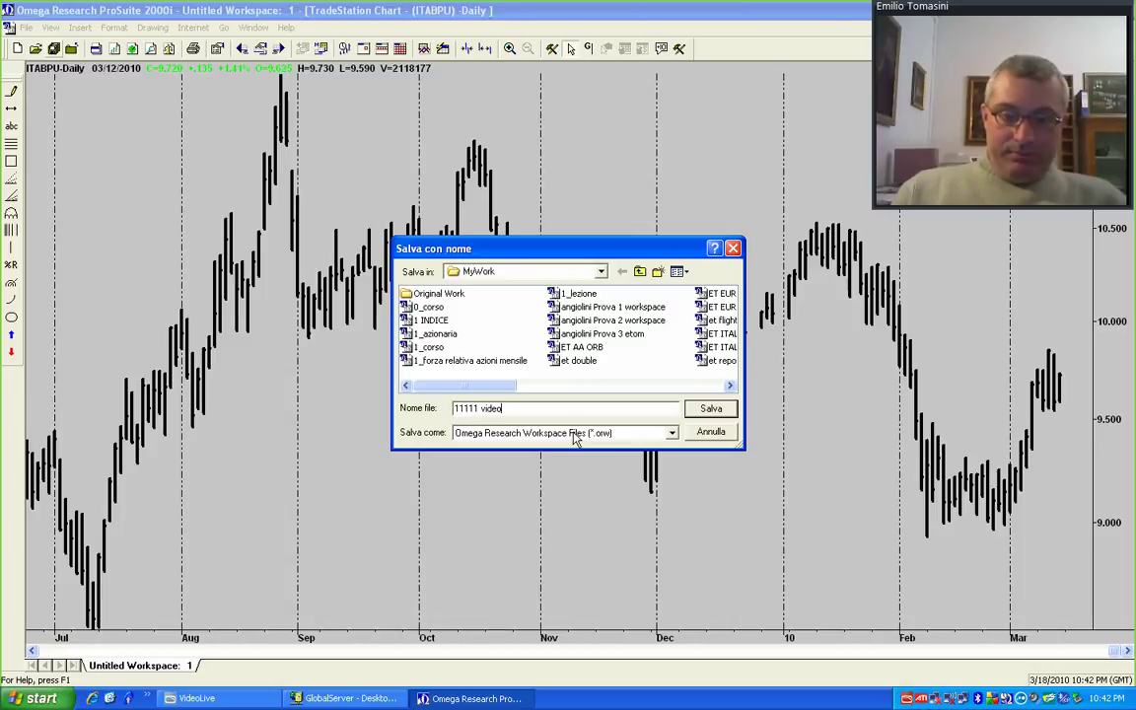
key(Return)
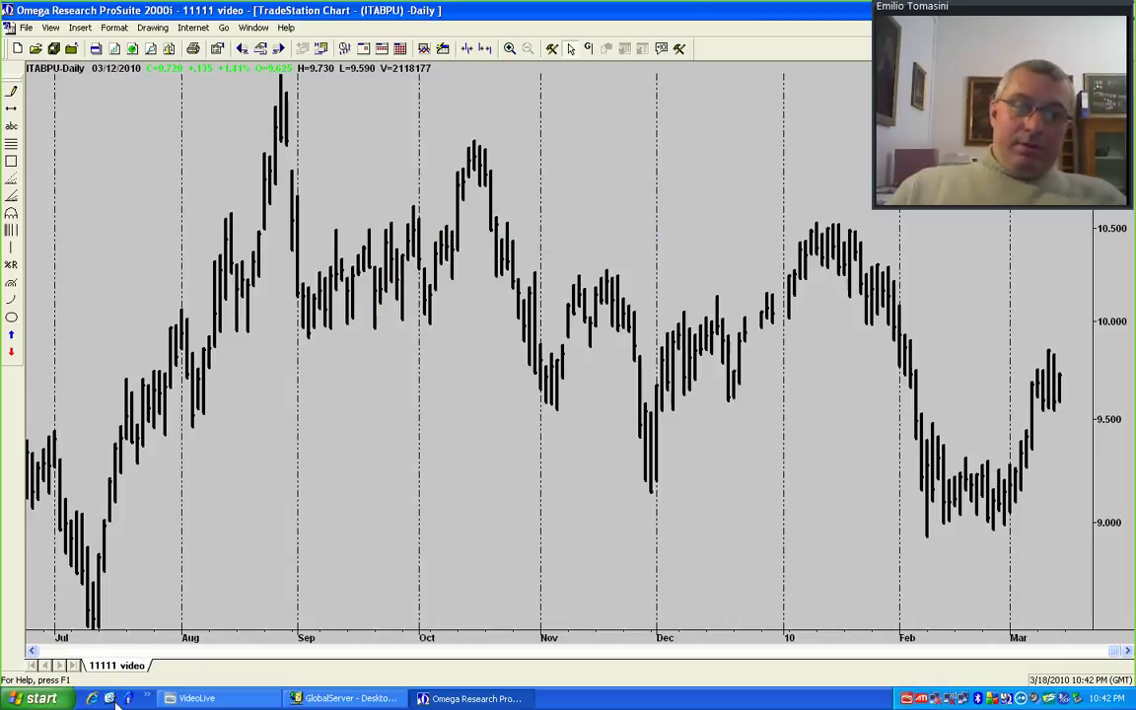
Create a new TradeStation chart and choose the MetaStock directory D:\CDB\Intra\60\ as its symbol source.
click(25, 27)
click(39, 46)
double_click(503, 380)
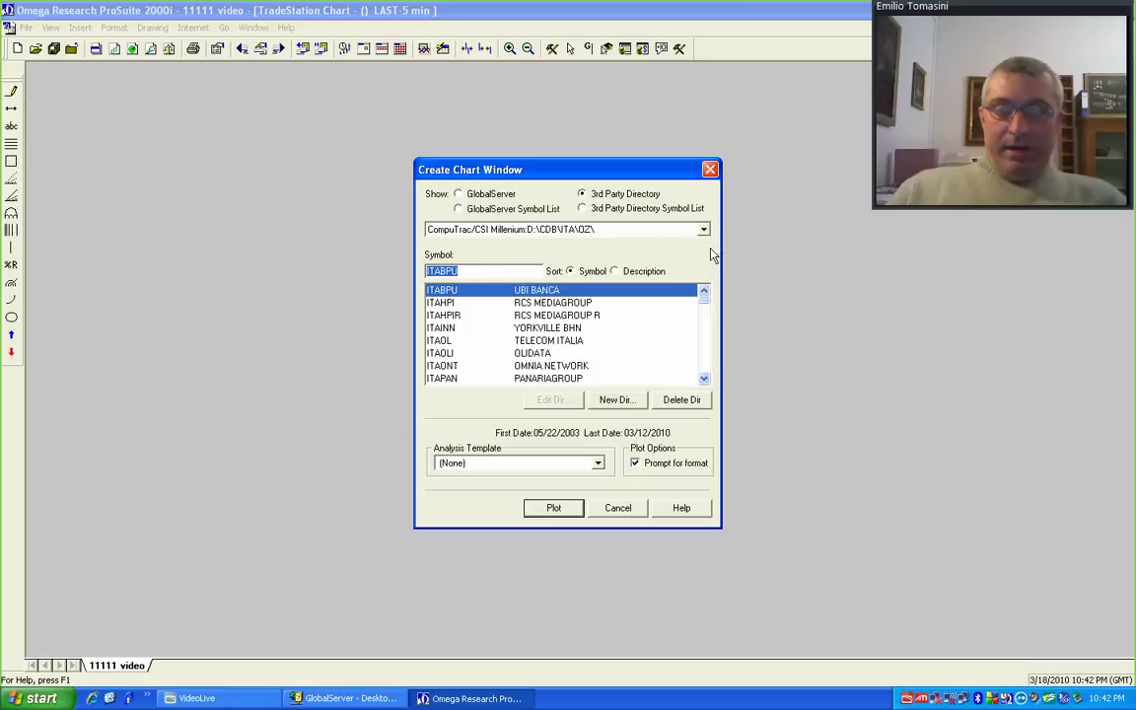
click(610, 229)
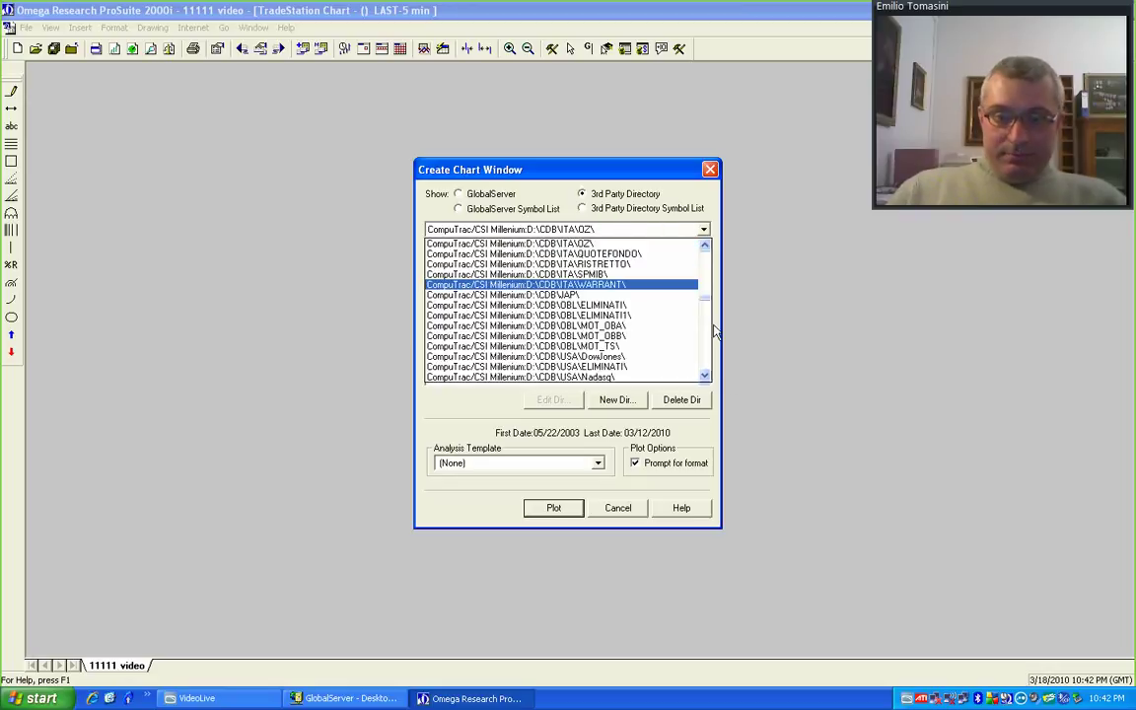
drag(706, 305, 708, 314)
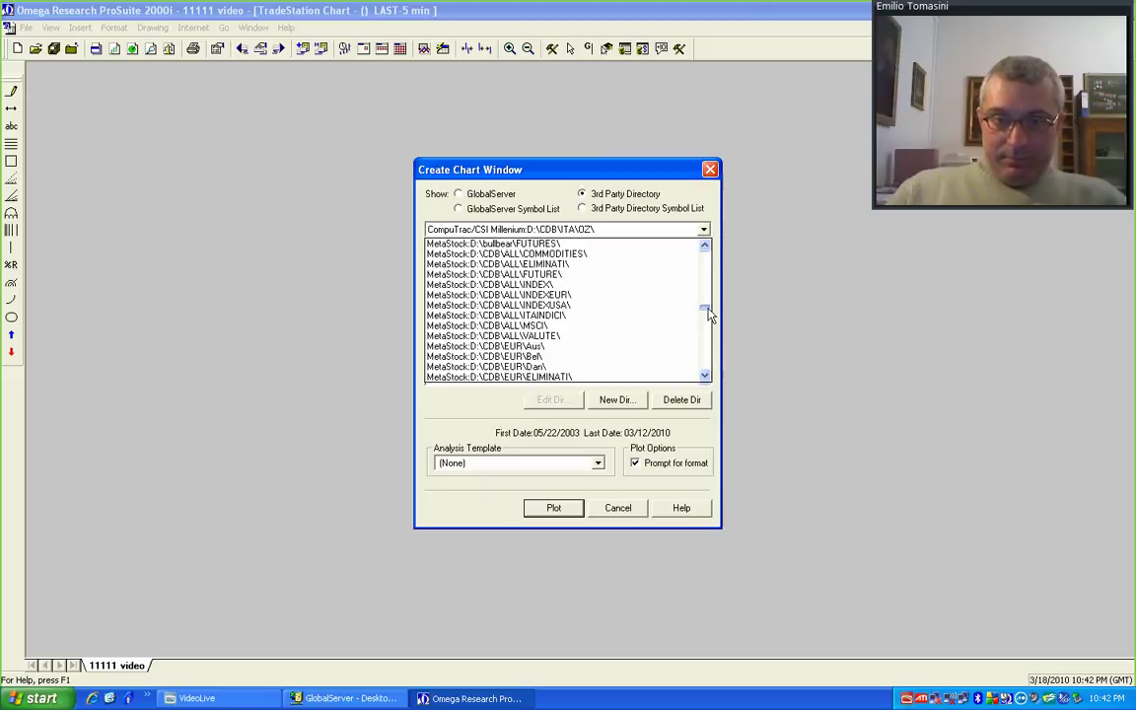
drag(710, 314, 639, 320)
click(642, 333)
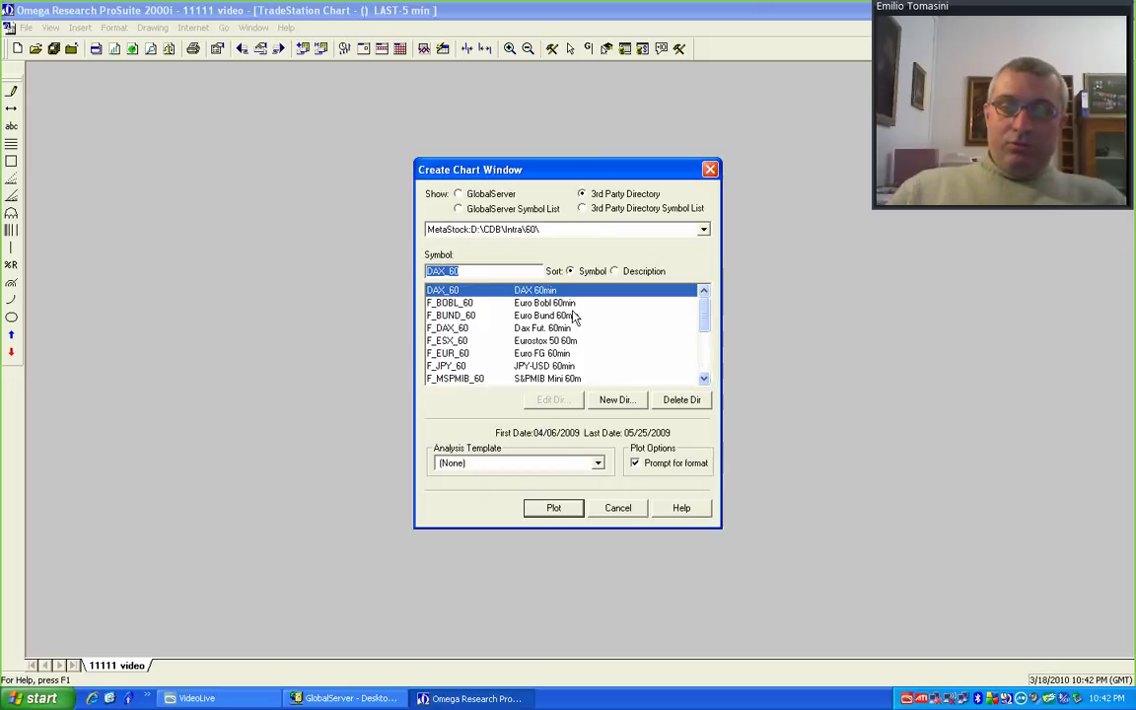
Start plotting the DAX_60 symbol with its intra-day compression set to 60 minutes.
click(554, 509)
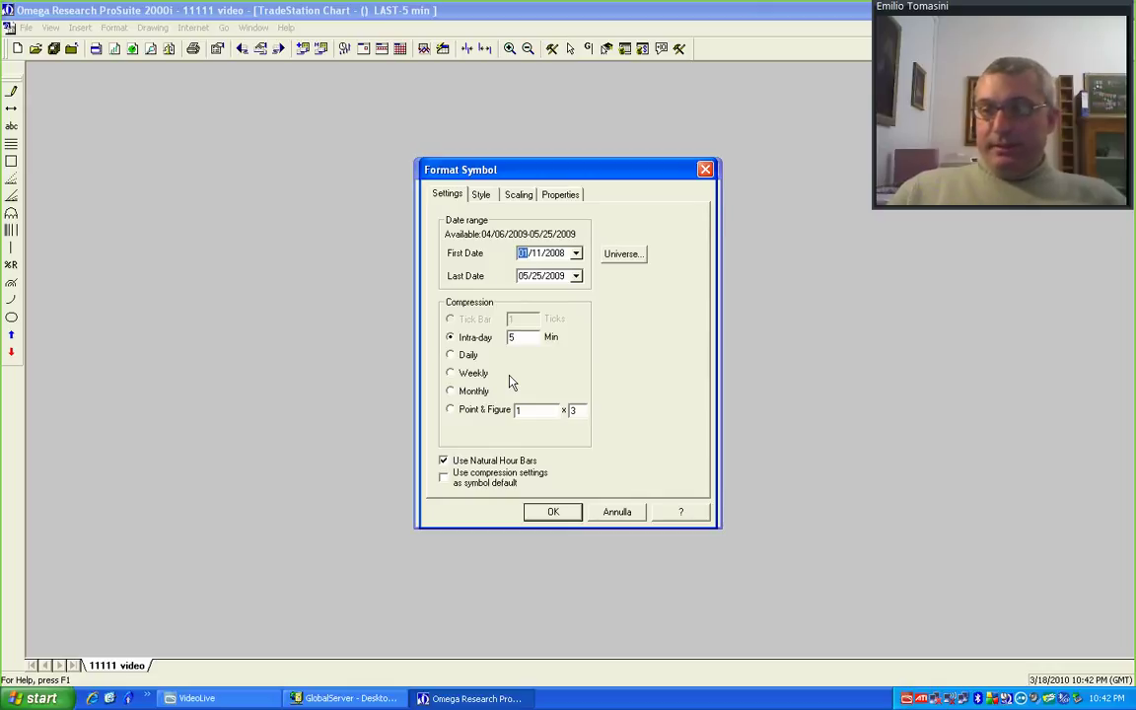
double_click(510, 338)
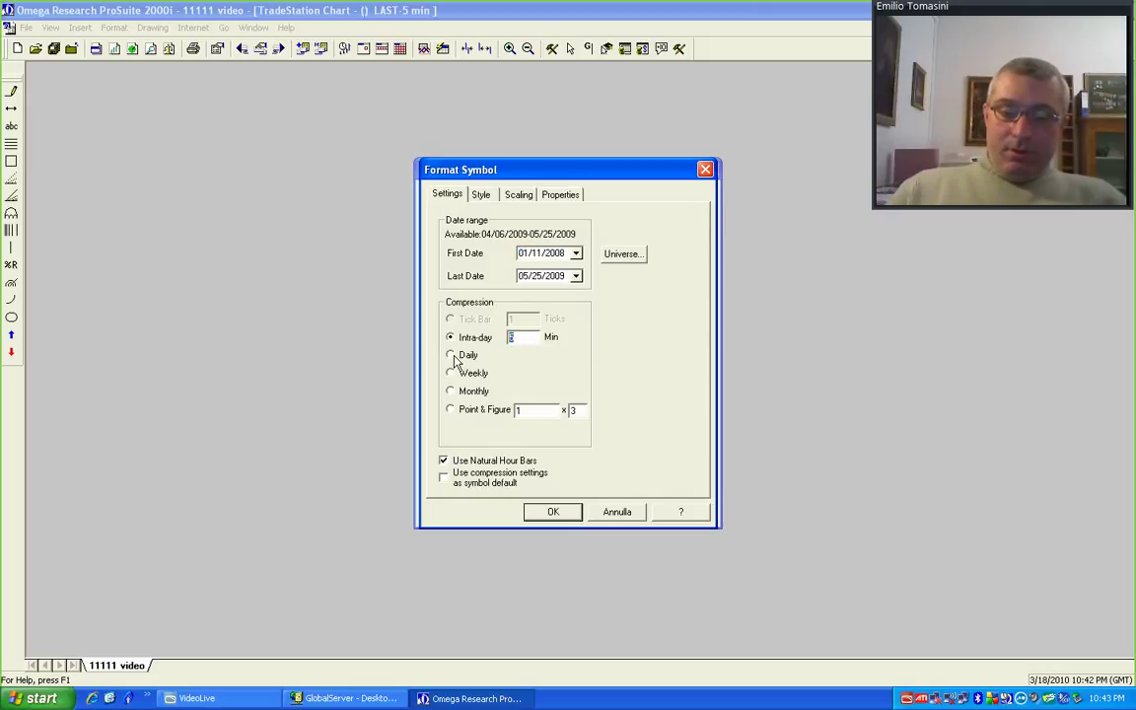
text(60)
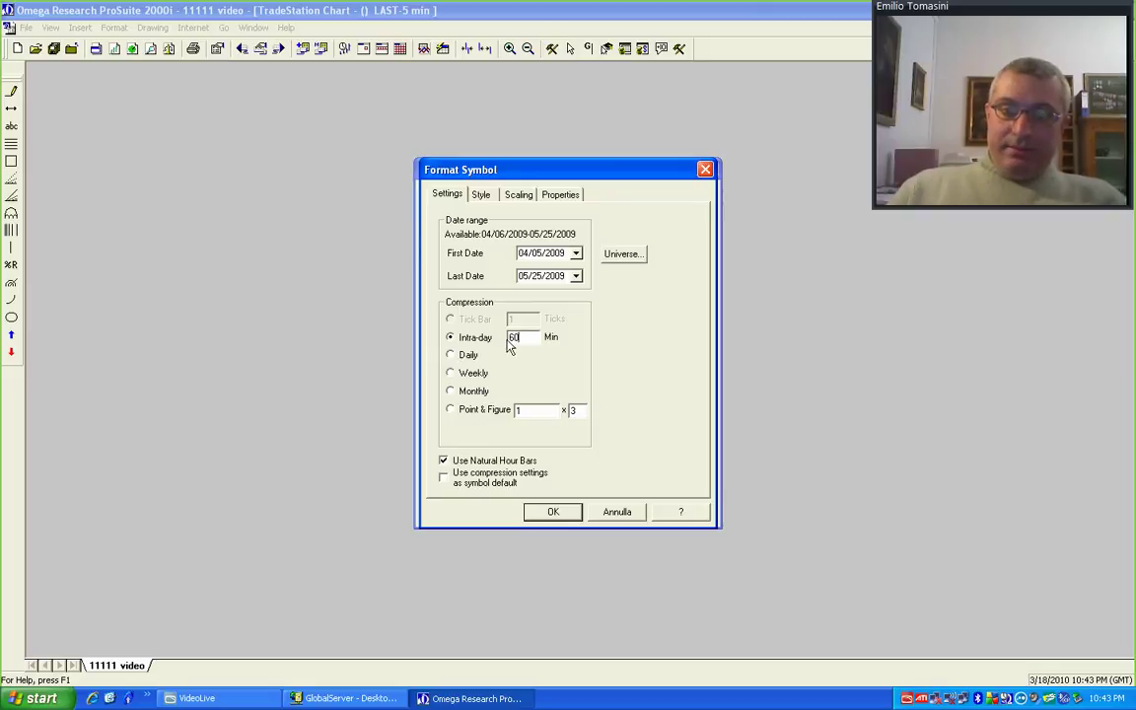
Open the universe settings for the DAX symbol and set its morning session start to 08:00am.
click(616, 255)
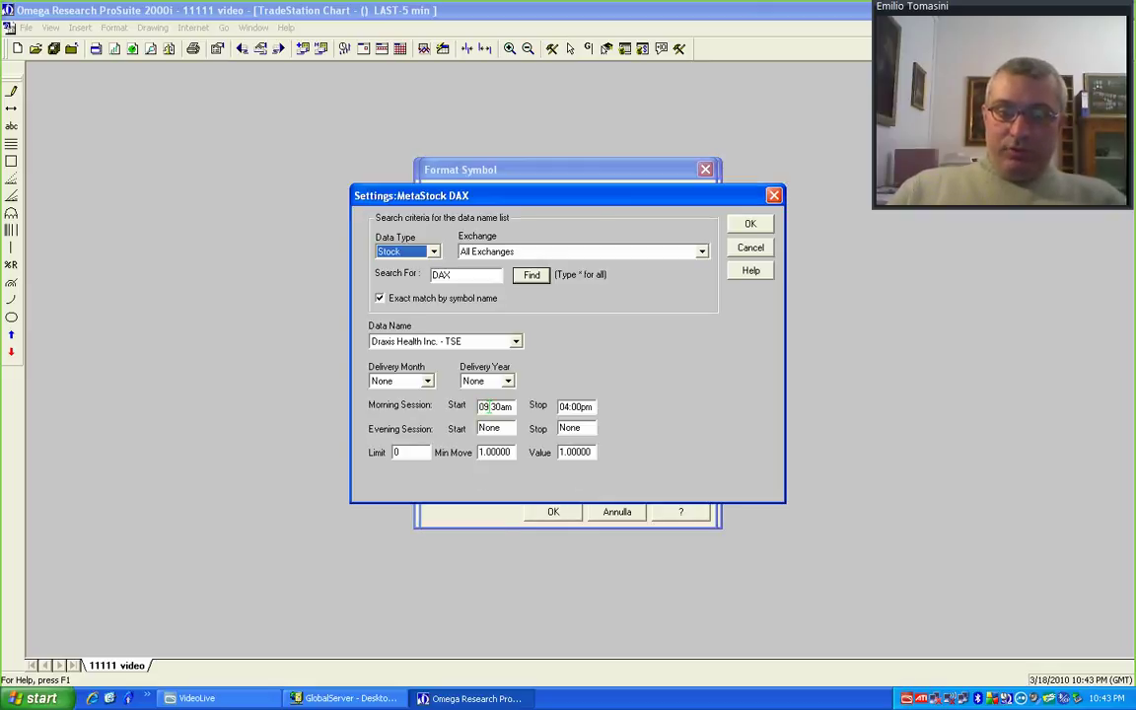
click(485, 406)
key(BackSpace)
text(8:)
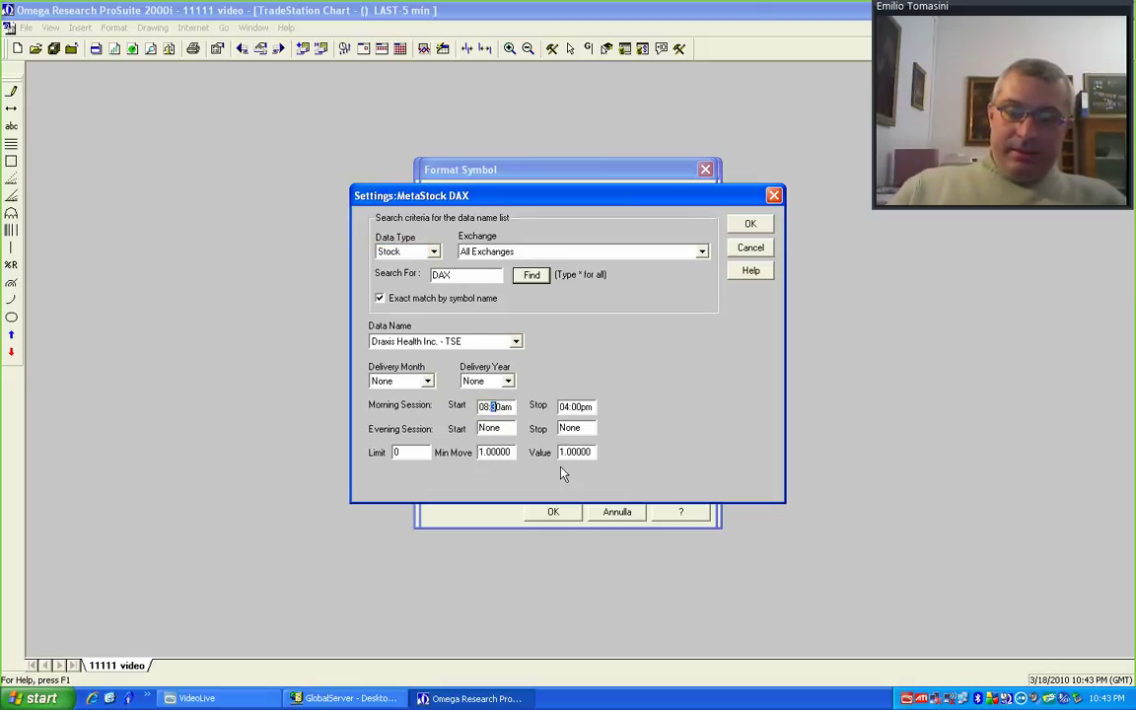
text(0)
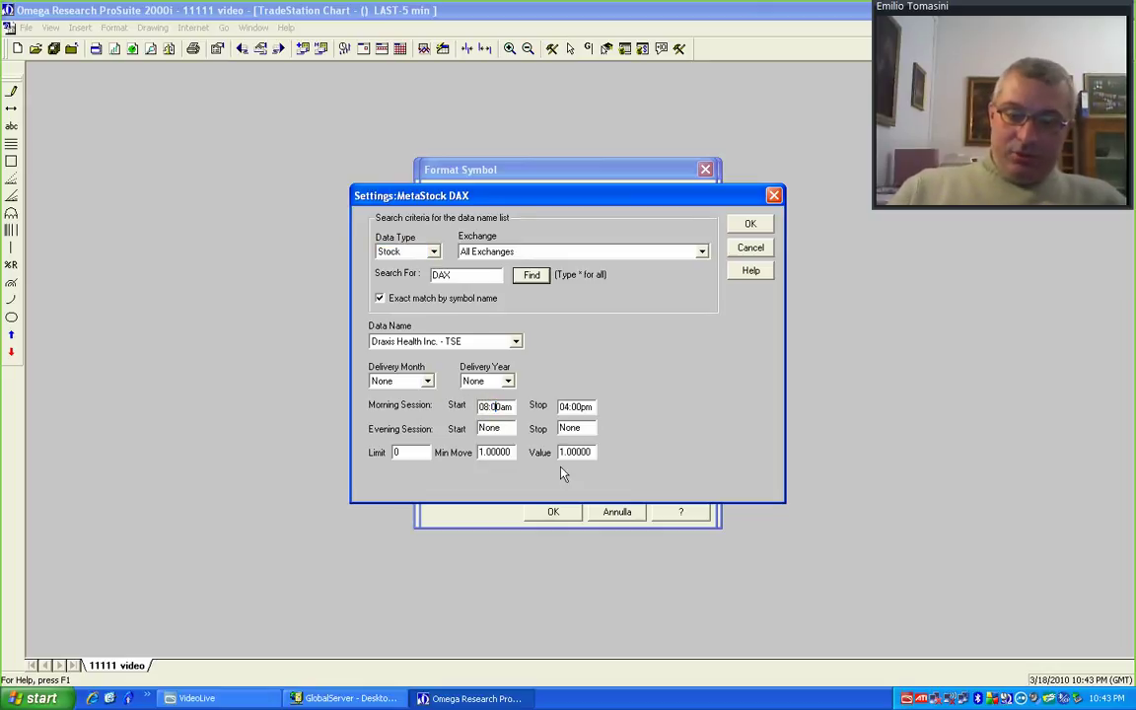
Set the DAX morning session stop time to 10:00pm.
double_click(570, 407)
text(2200pm)
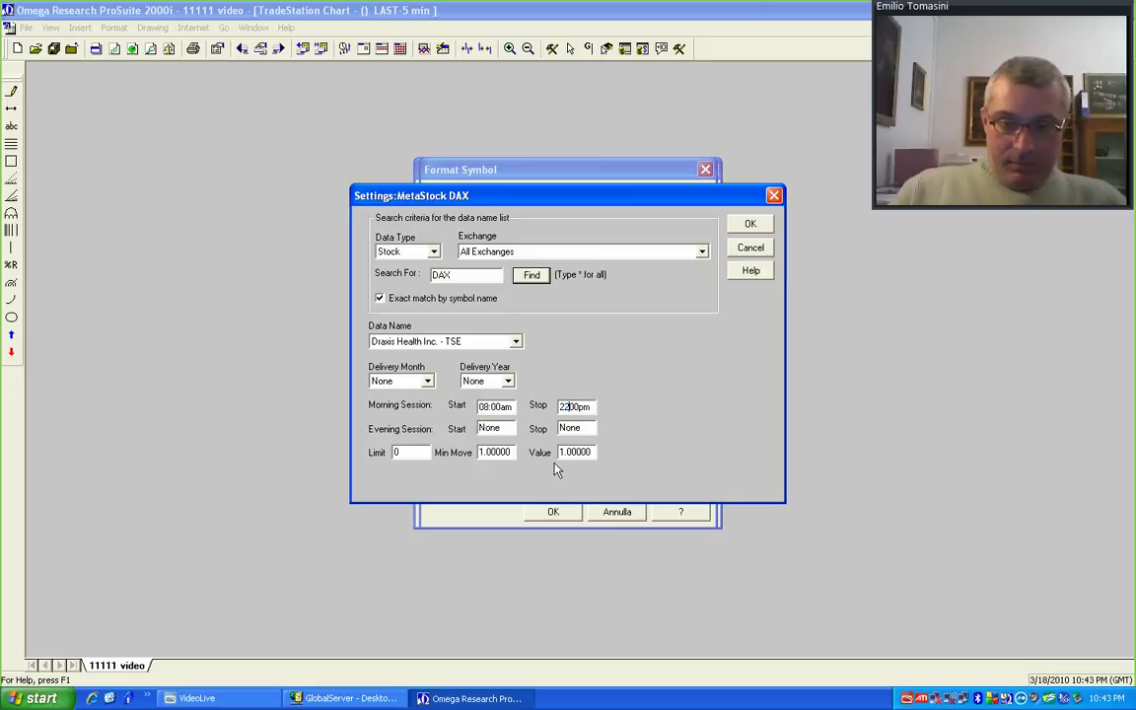
key(BackSpace)
key(BackSpace)
key(BackSpace)
key(BackSpace)
key(BackSpace)
key(BackSpace)
text(10:00pm)
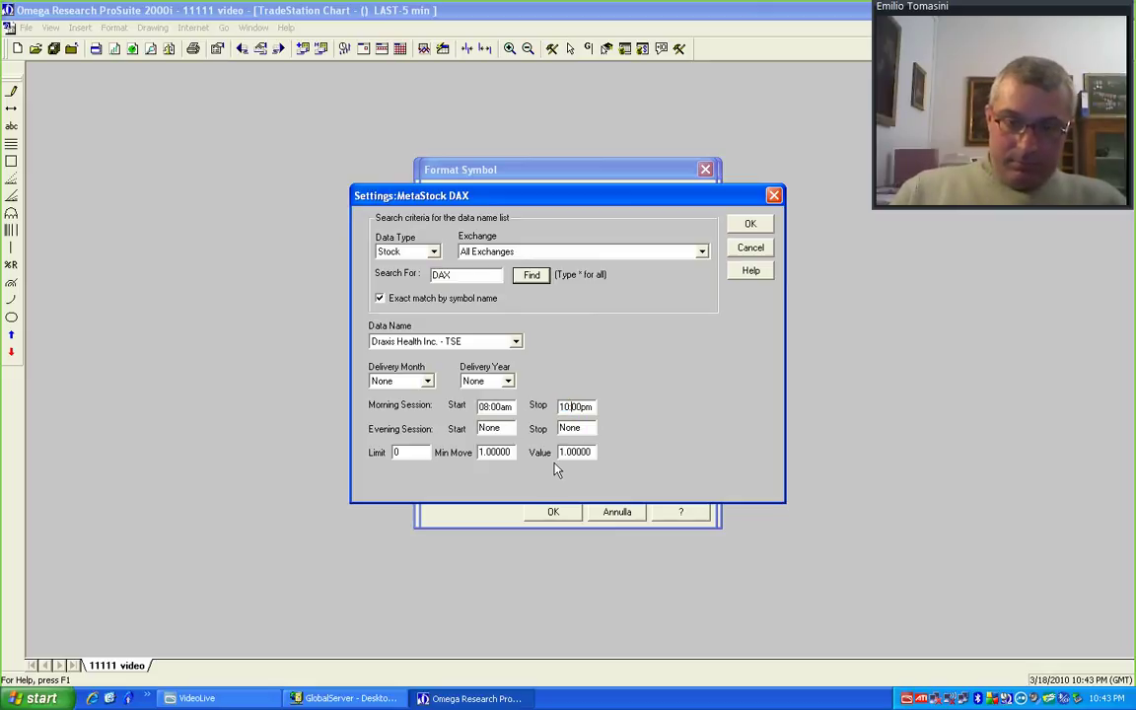
Set the DAX minimum move to 0.5 and value to 50, and plot the 60-minute chart.
double_click(508, 452)
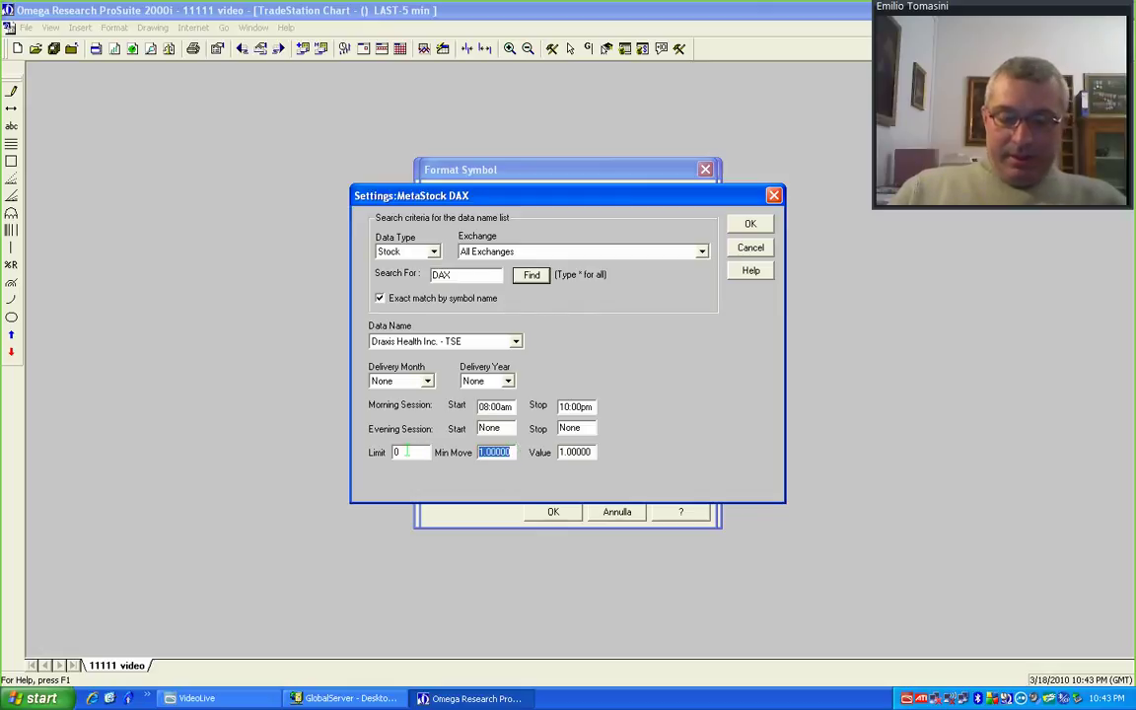
text(0.5)
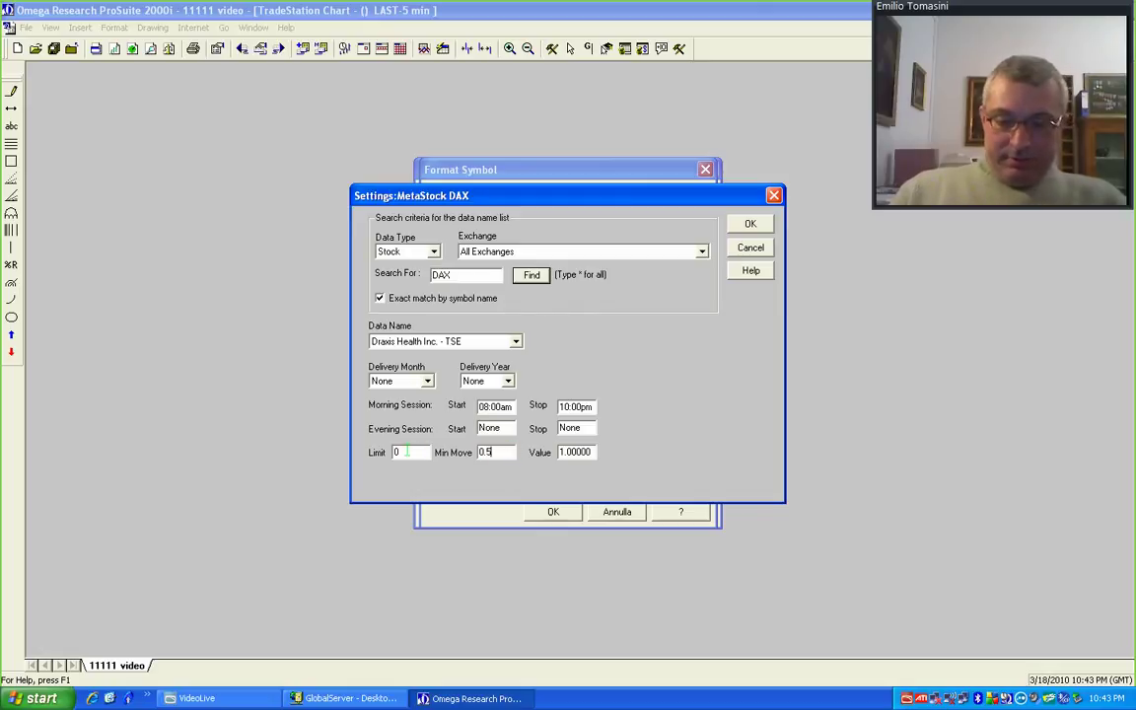
drag(604, 455, 419, 484)
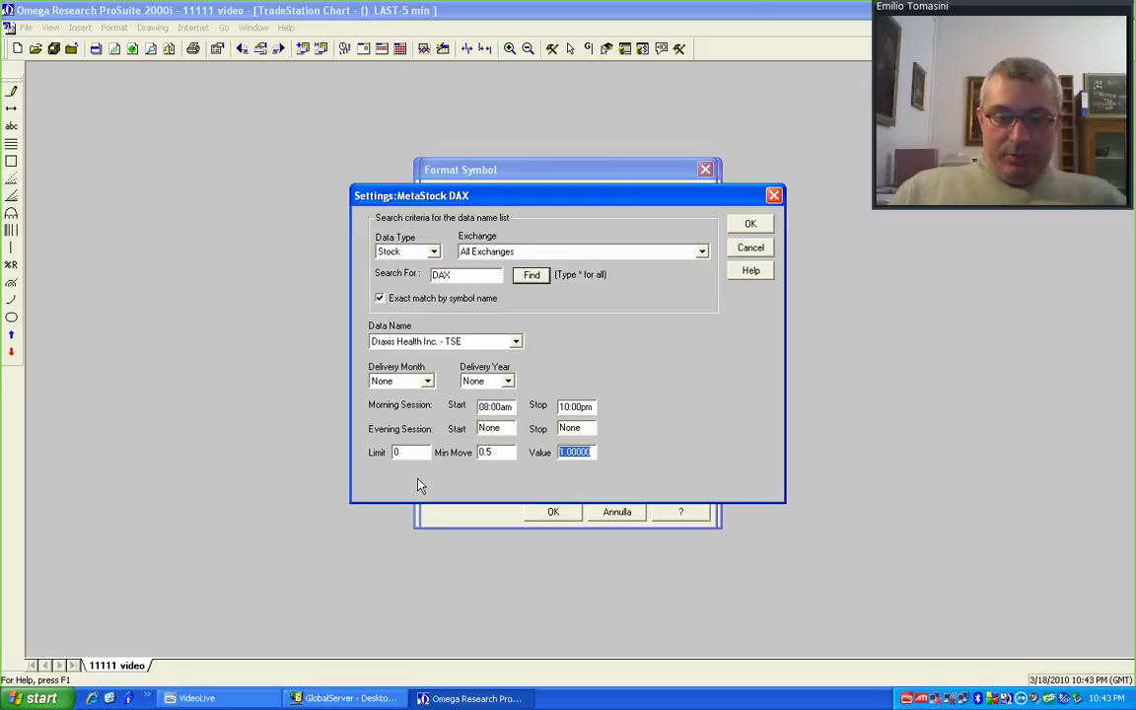
text(25)
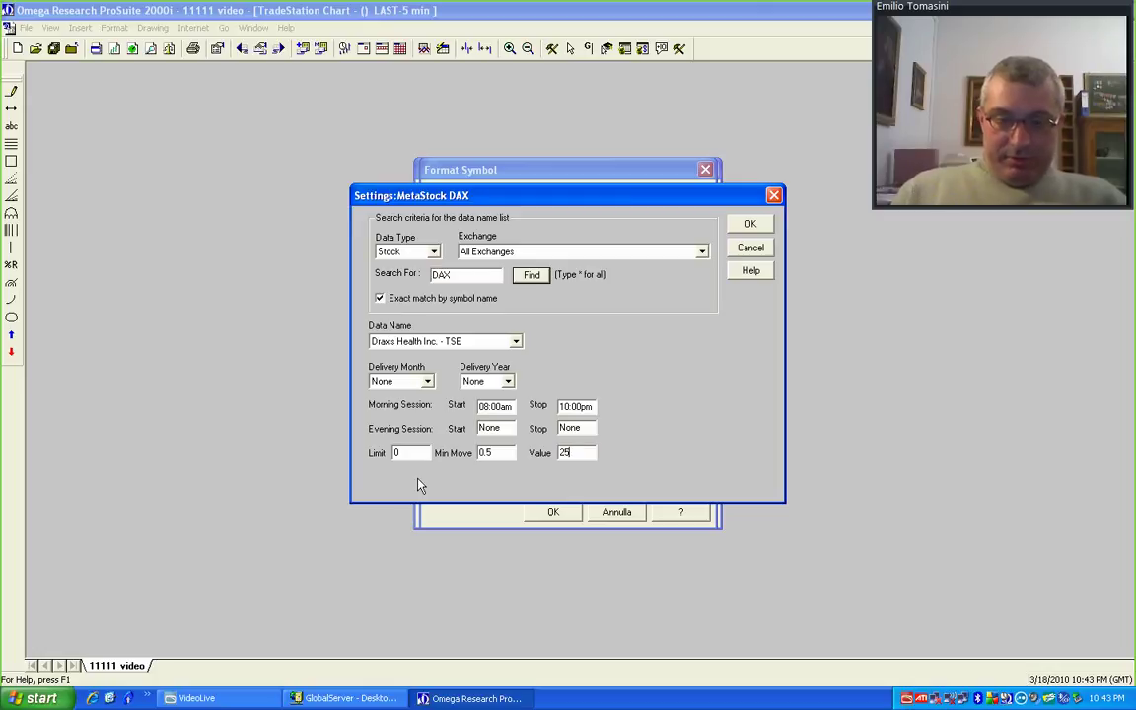
double_click(577, 452)
text(50)
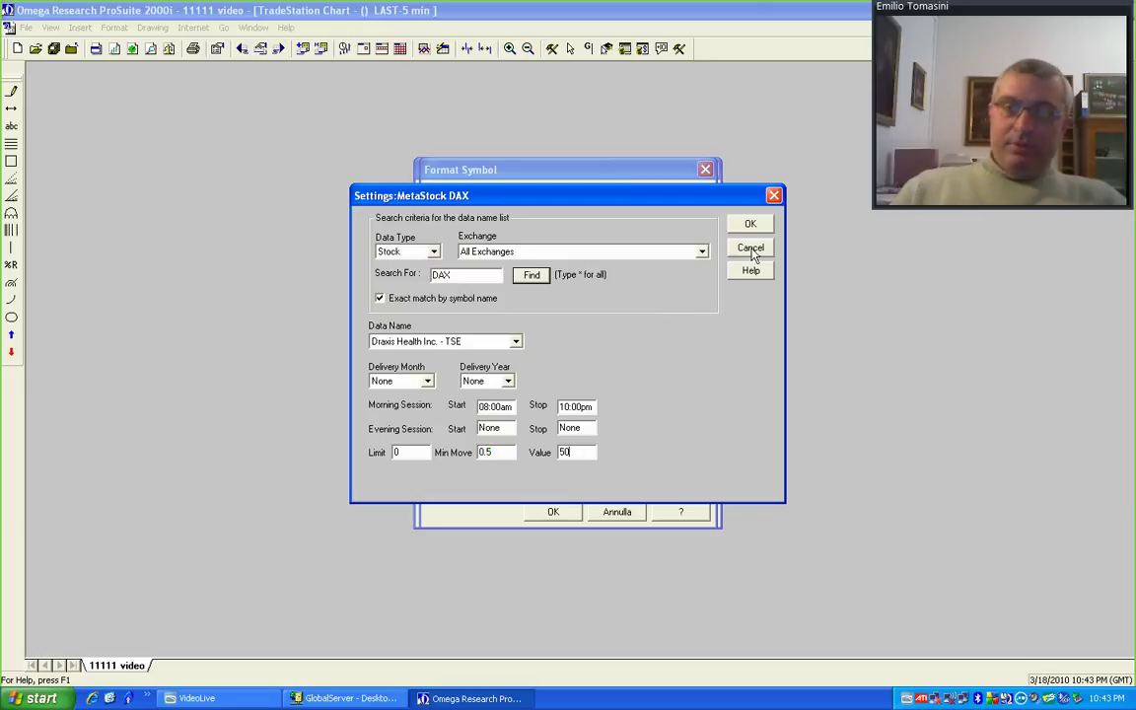
click(751, 224)
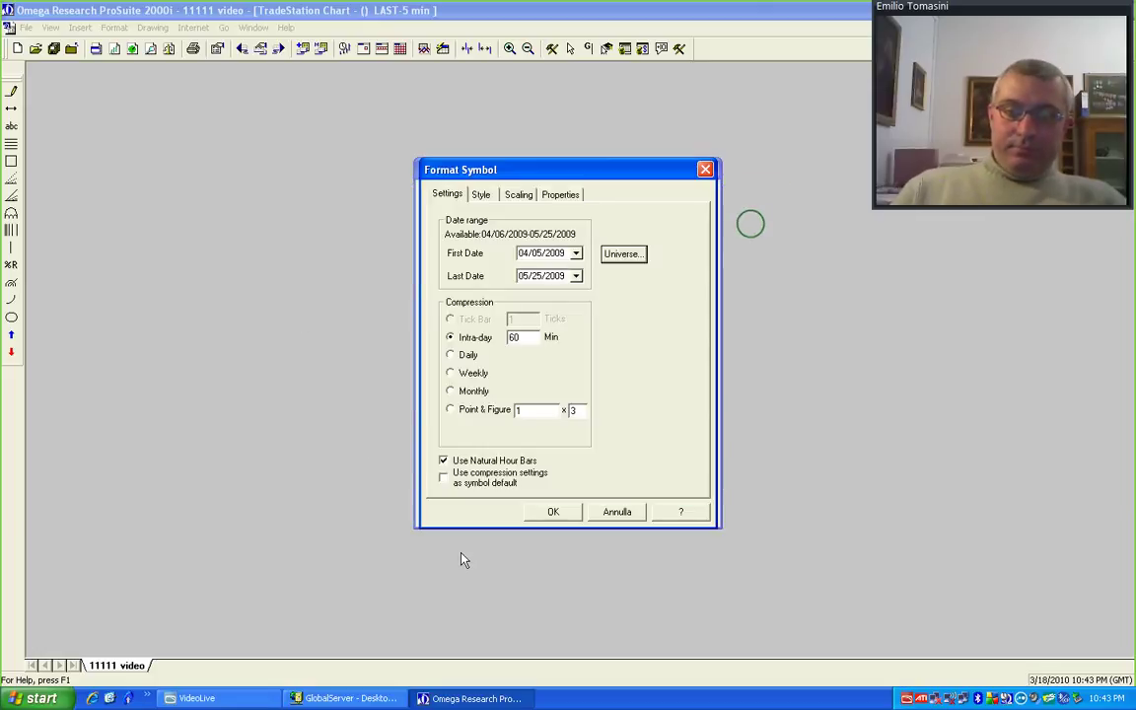
click(562, 513)
click(344, 248)
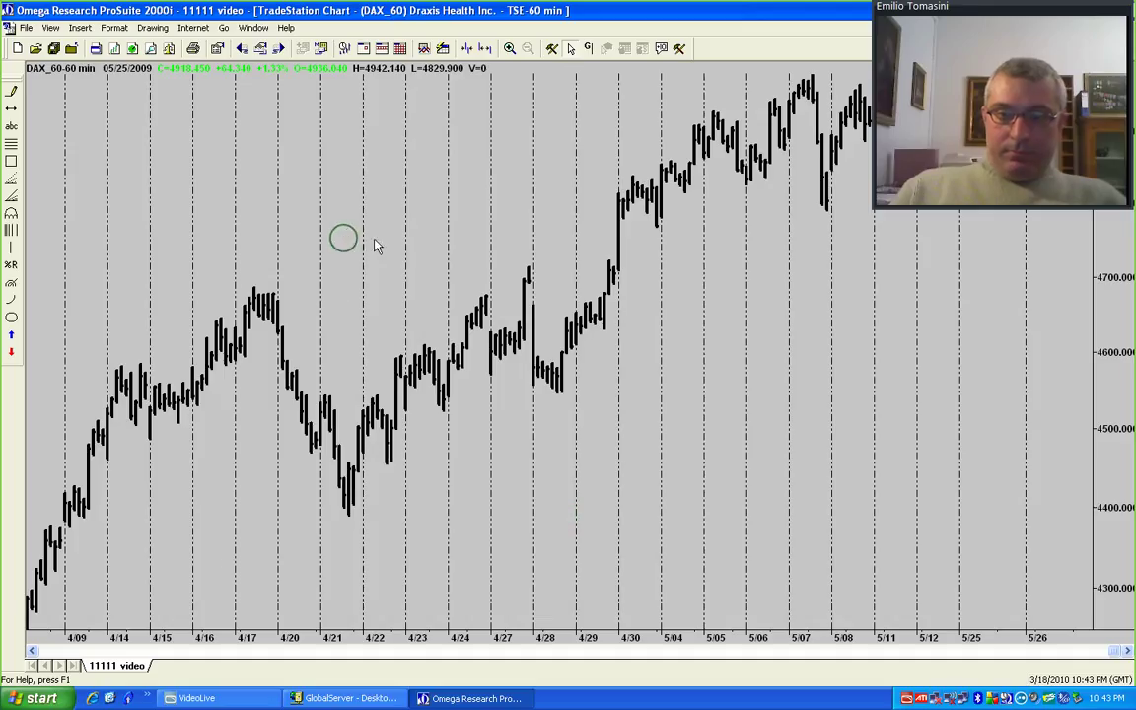
Widen the bar spacing to examine the hourly DAX bars and a bar's data around 5/11, then narrow the spacing again.
click(485, 48)
click(484, 49)
click(484, 49)
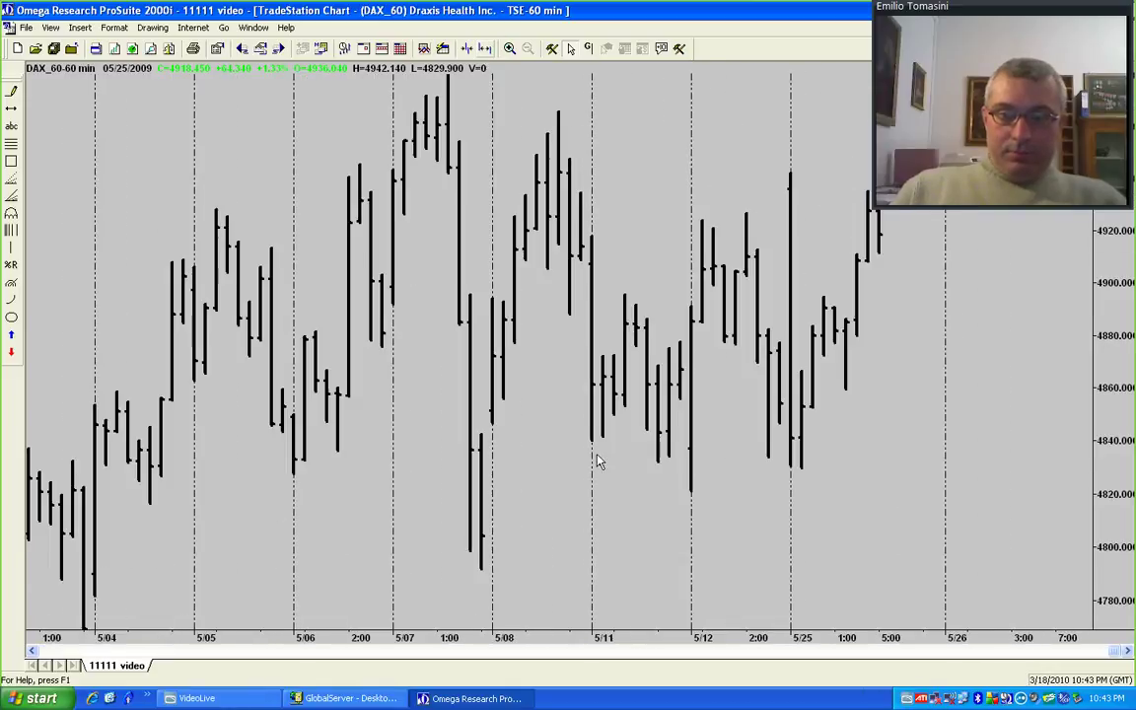
mouse_move(579, 553)
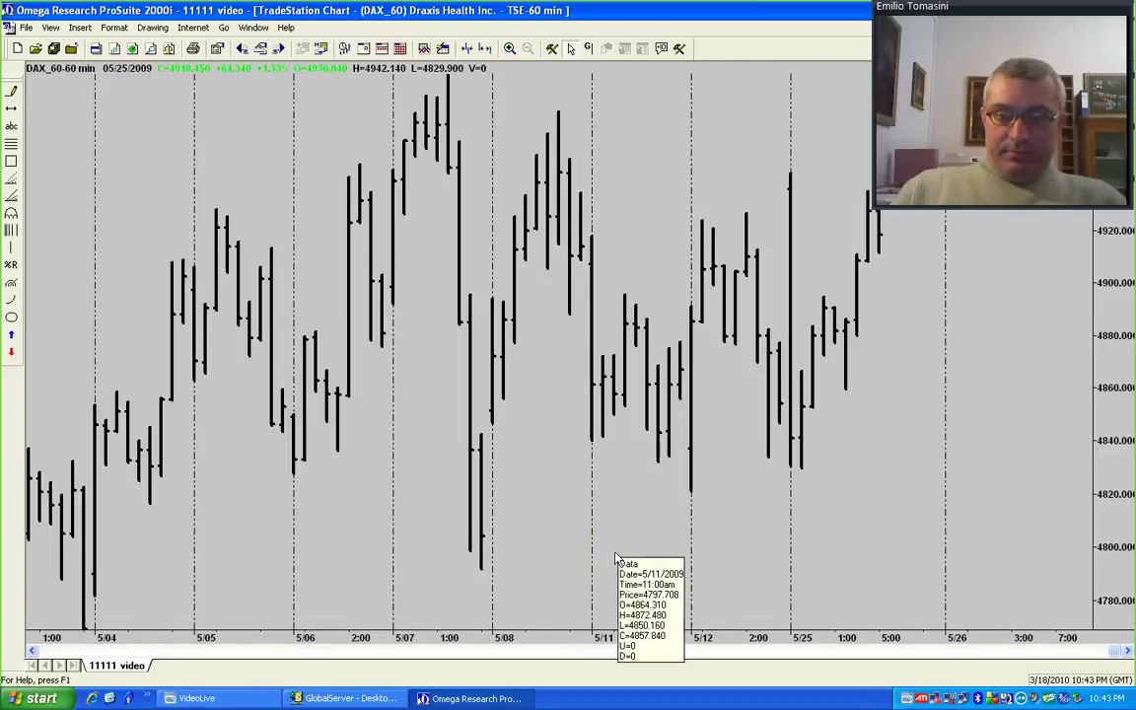
click(657, 203)
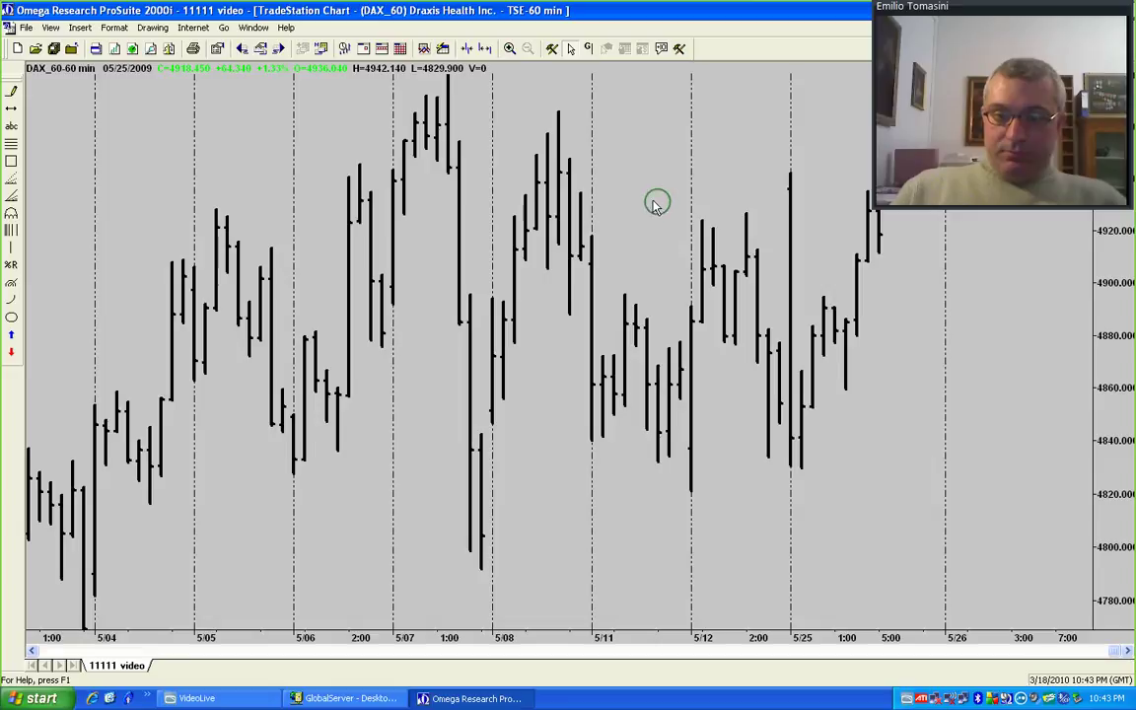
click(424, 48)
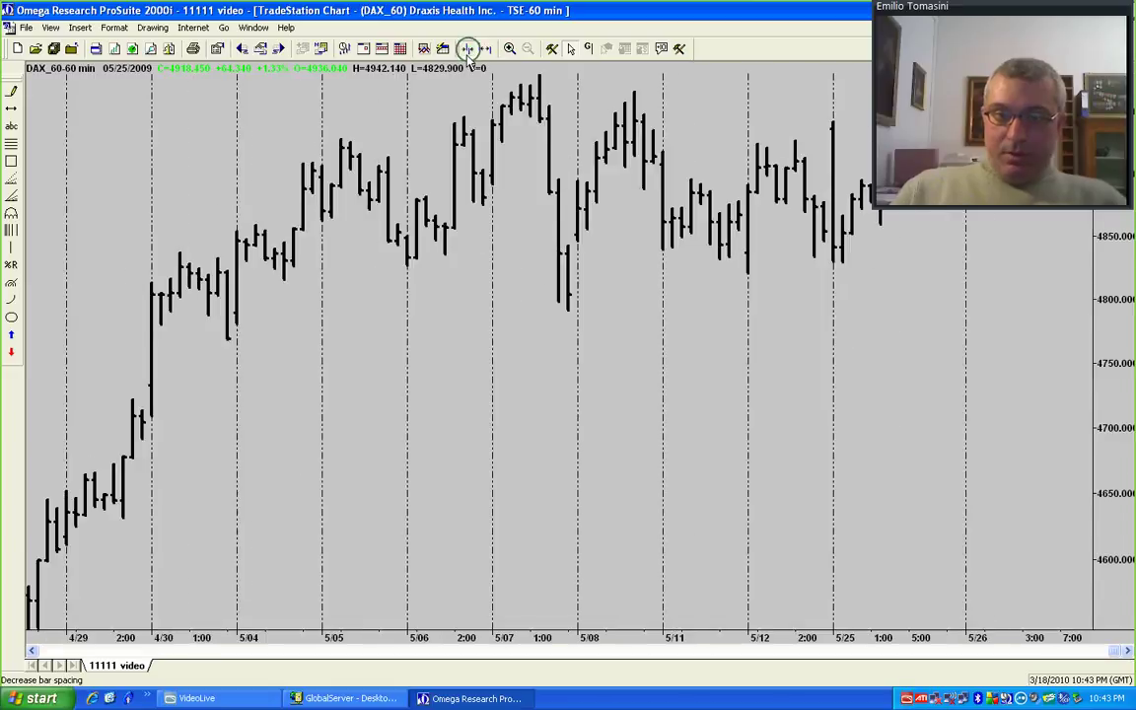
click(424, 48)
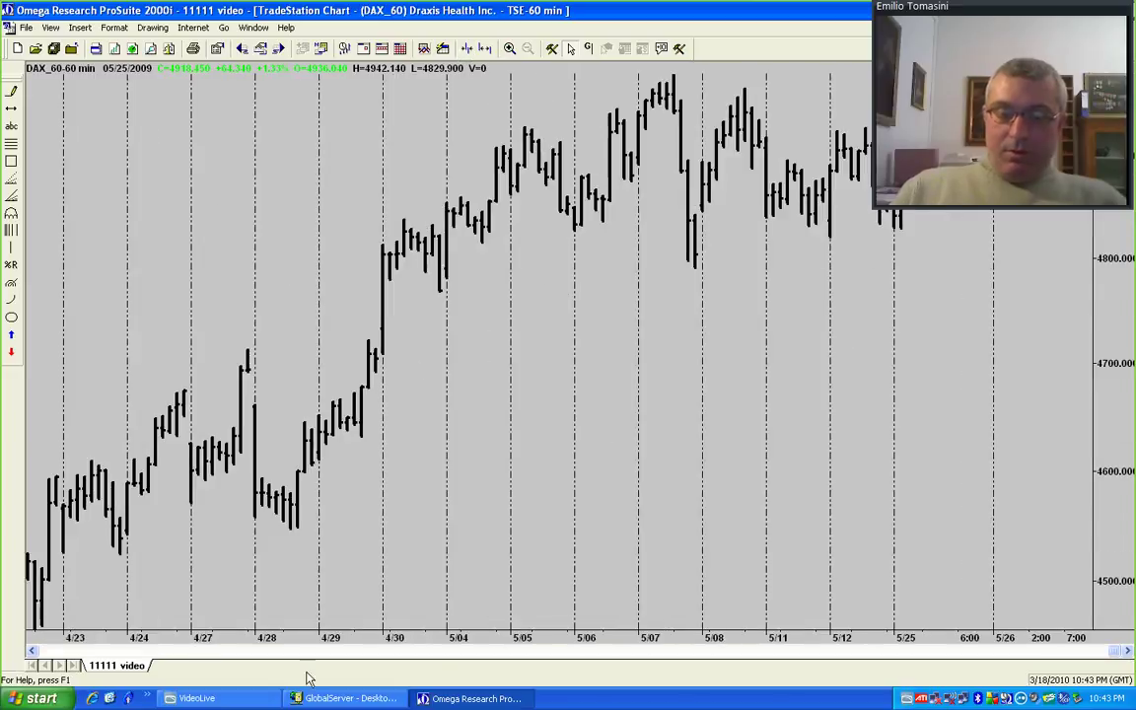
Browse to C:\CDB\IntraTXT\60 in Windows Explorer and open the DAX 60min text file.
click(26, 28)
click(41, 699)
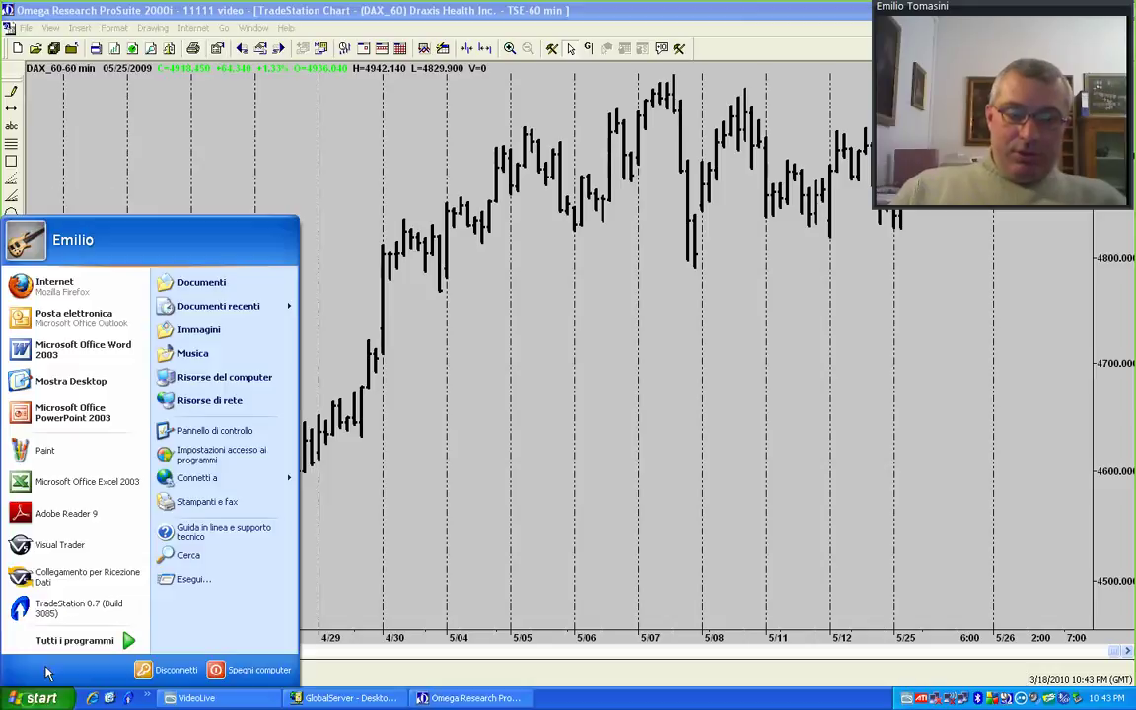
drag(221, 399, 210, 382)
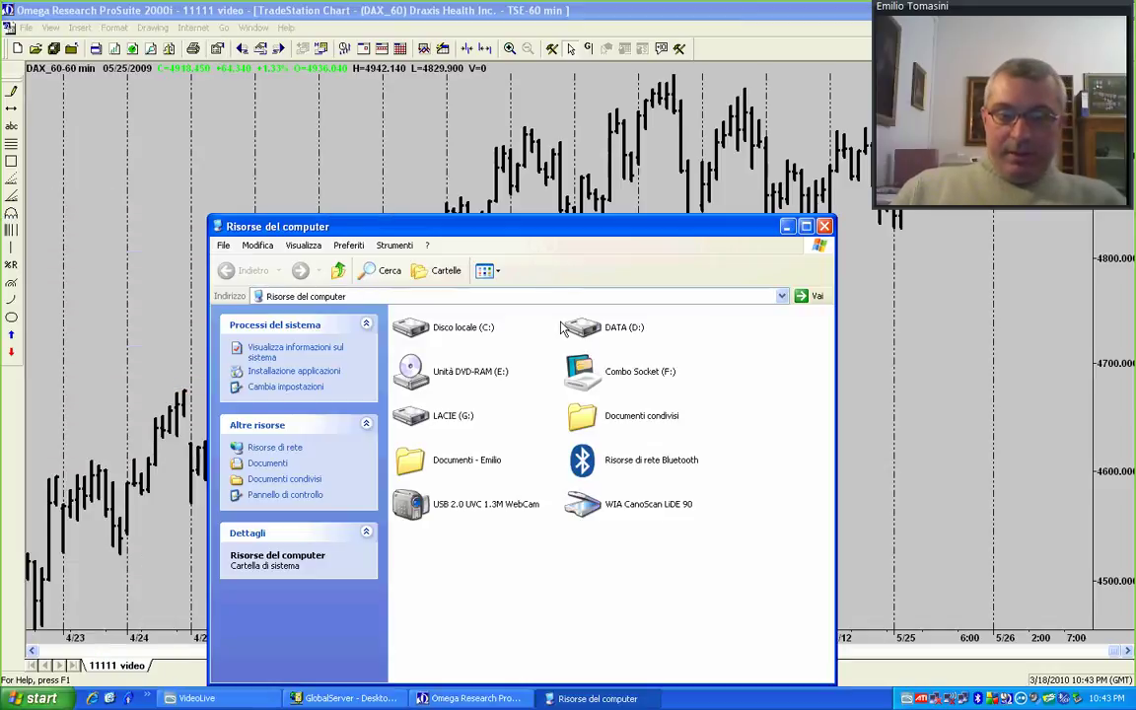
double_click(562, 329)
click(338, 270)
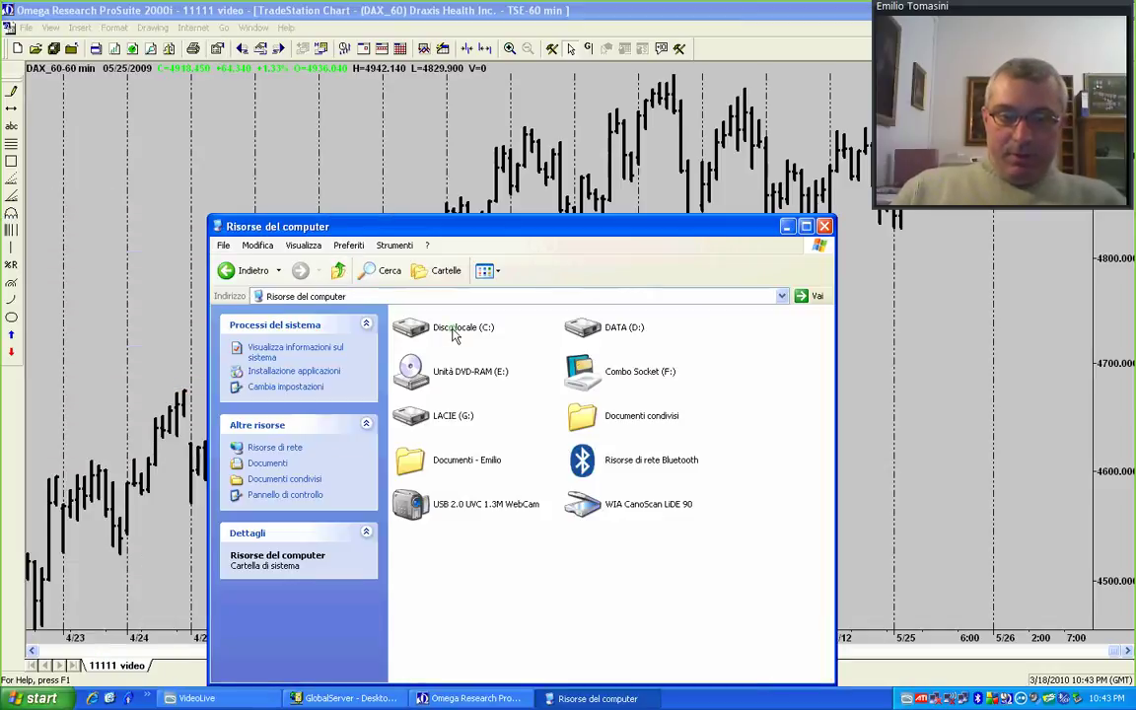
double_click(457, 331)
double_click(411, 475)
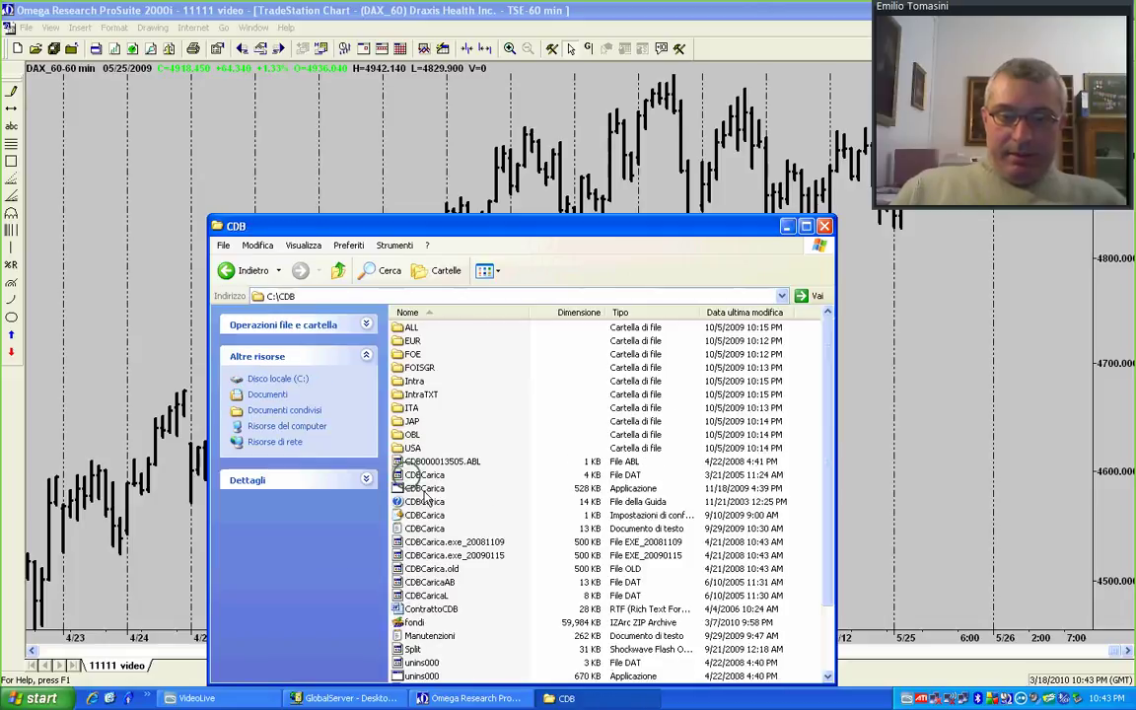
double_click(418, 396)
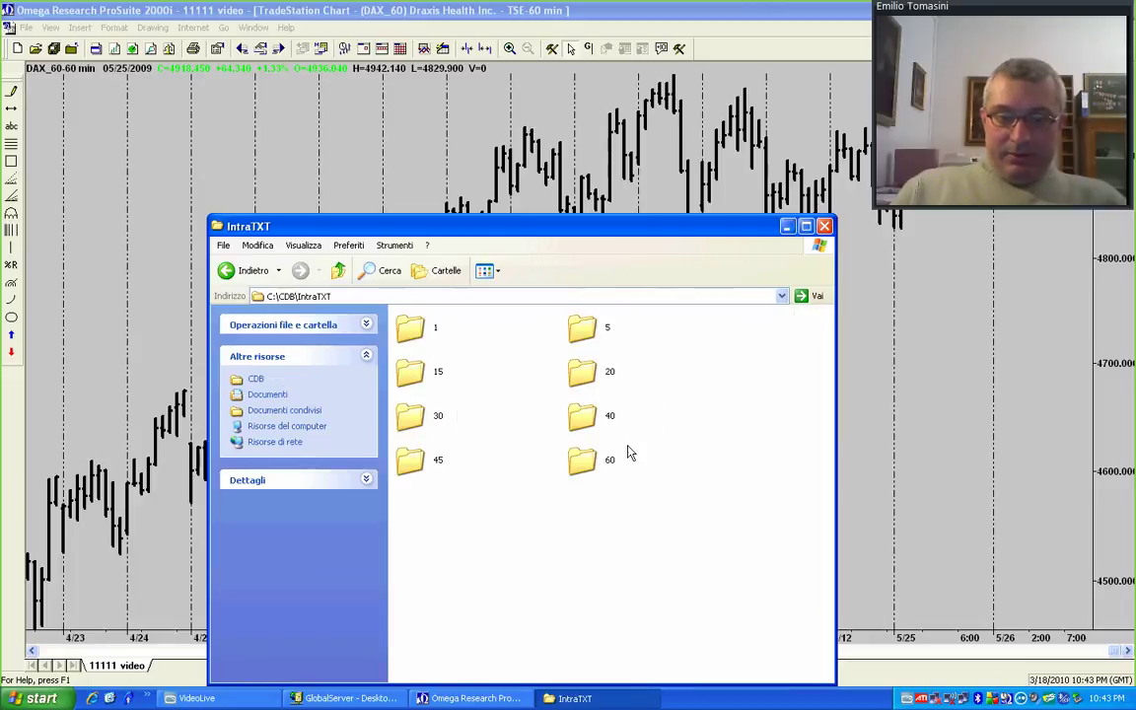
double_click(582, 459)
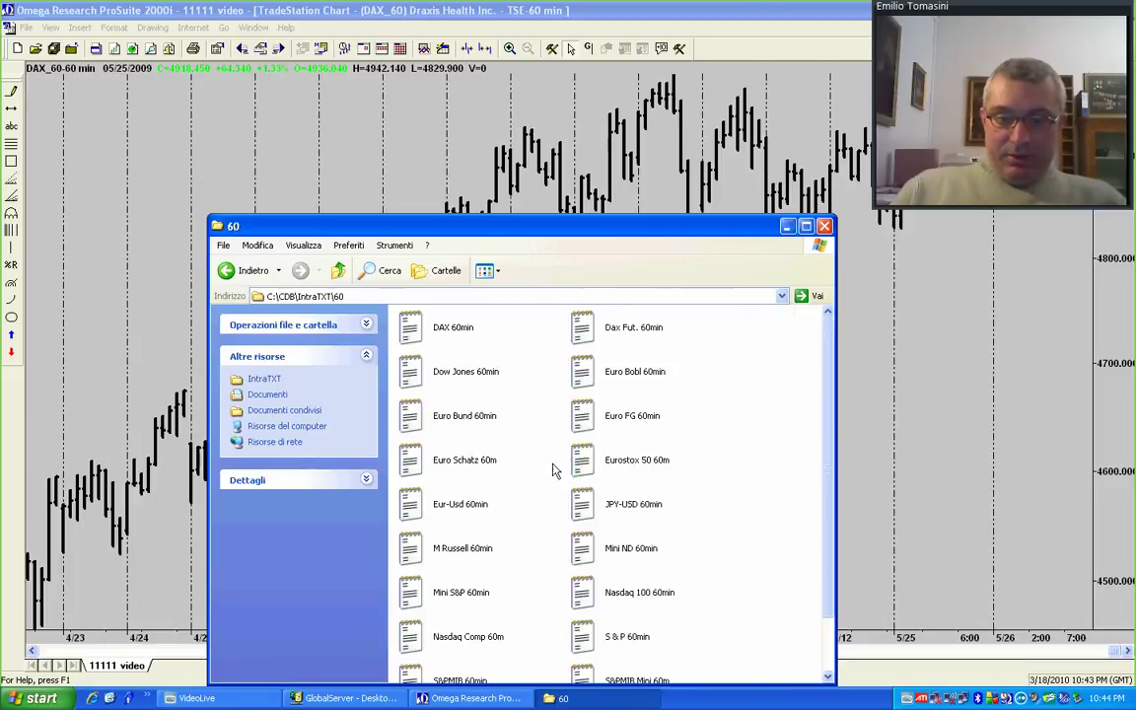
double_click(464, 325)
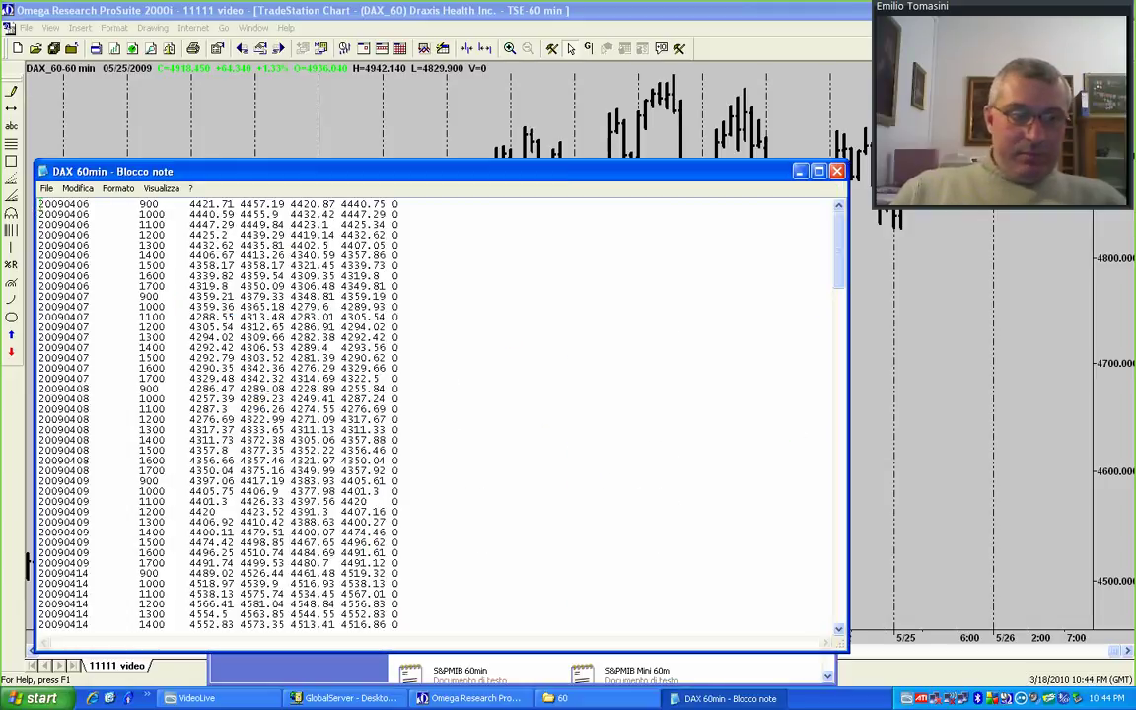
Examine the date, bar time and price columns in the DAX 60min file, then close the file and its folder.
drag(38, 205, 102, 207)
drag(189, 204, 341, 225)
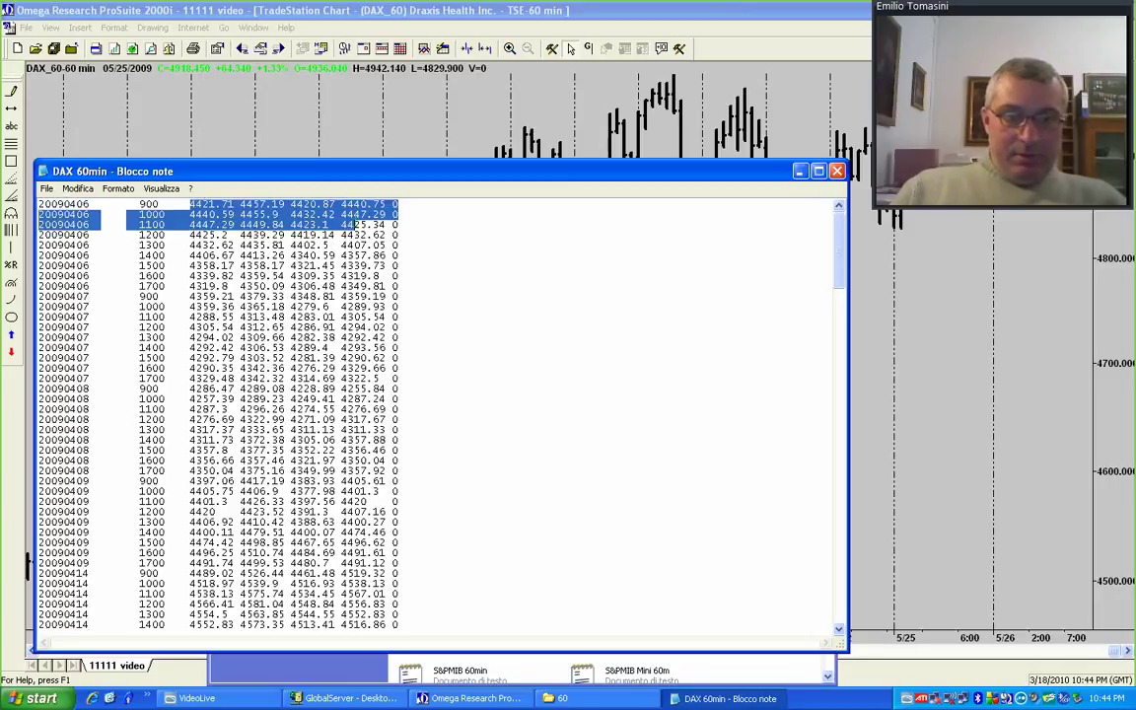
click(139, 204)
drag(140, 205, 163, 214)
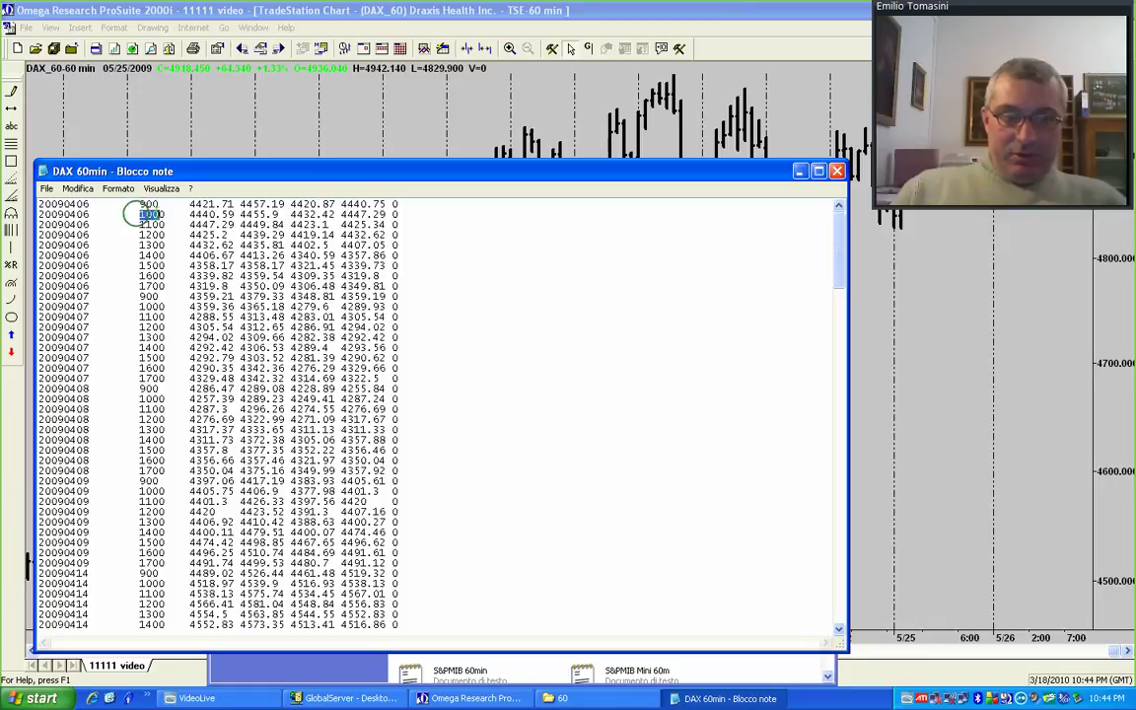
drag(139, 286, 168, 286)
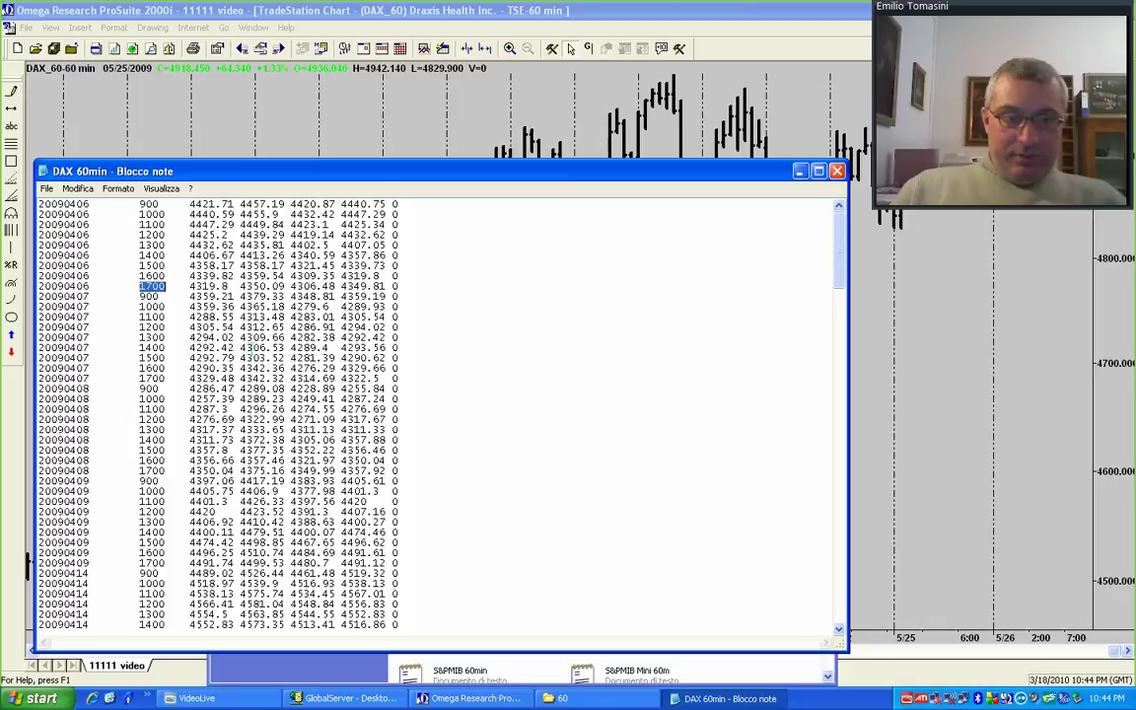
click(157, 282)
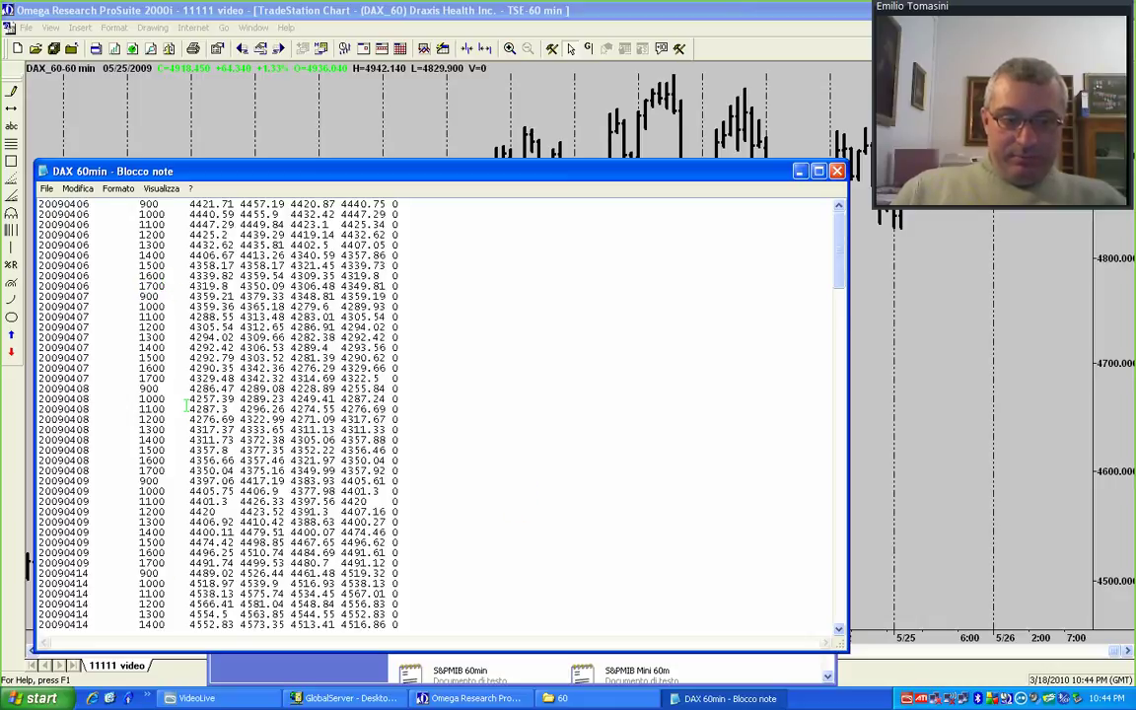
scroll(170, 573, down, 20)
scroll(169, 382, down, 5)
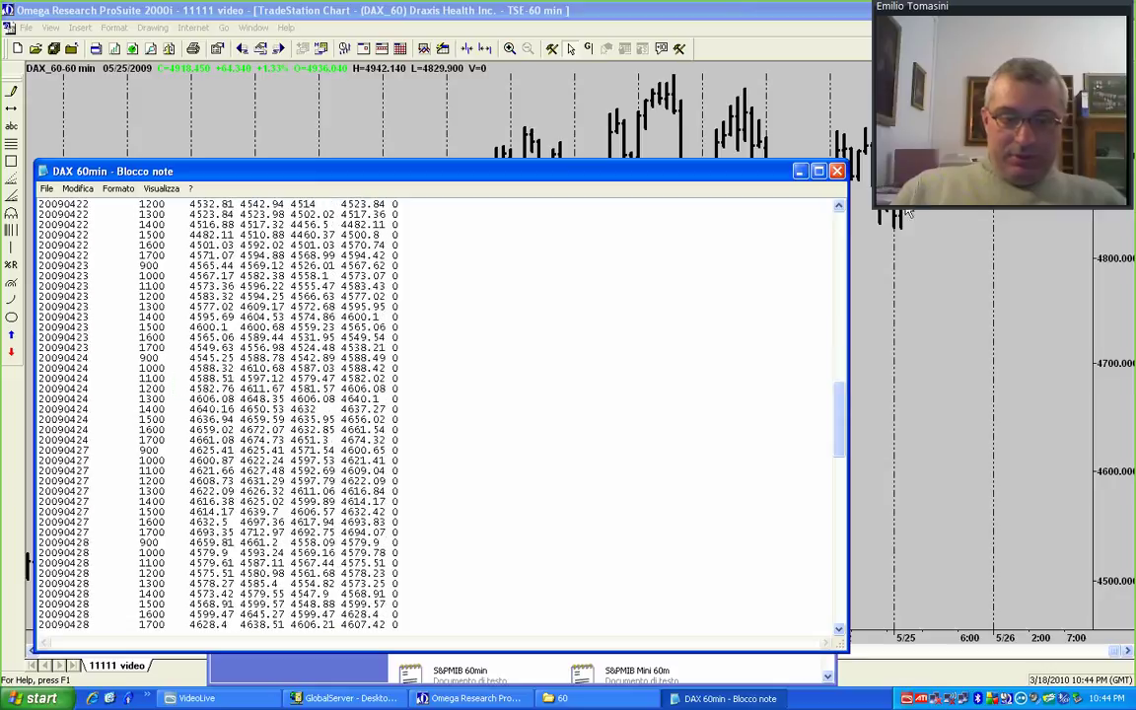
click(836, 172)
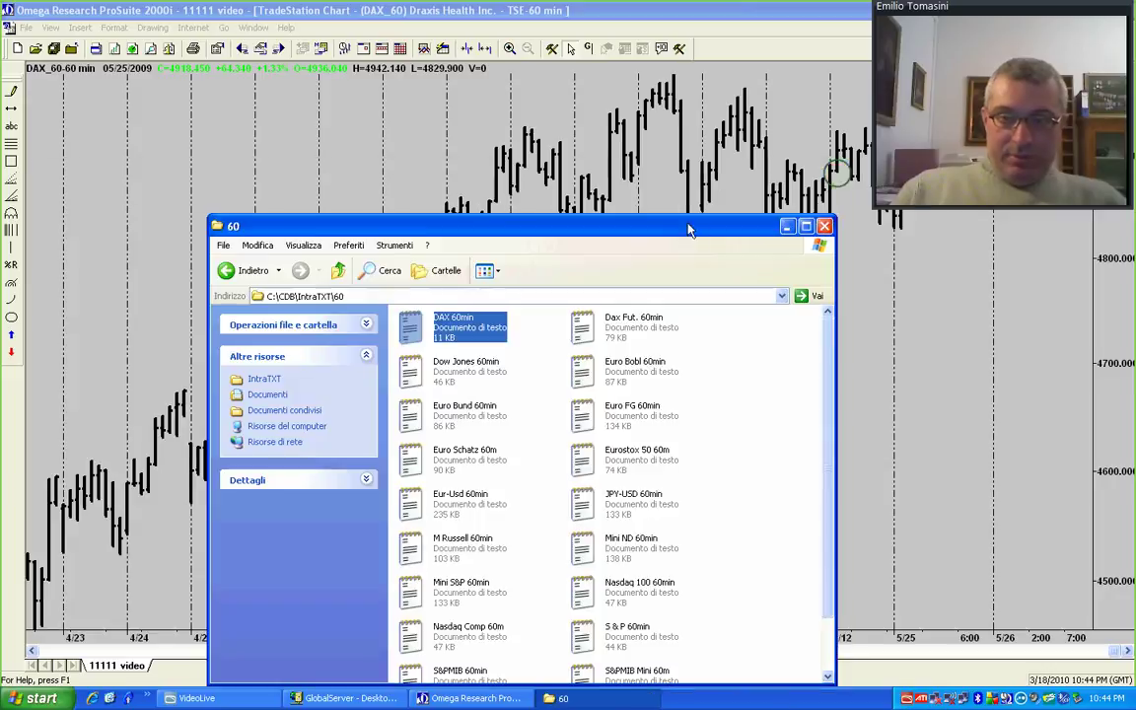
click(824, 227)
Set the plotted DAX_60 symbol's morning session stop time to 05:00pm and apply it to the chart.
double_click(639, 141)
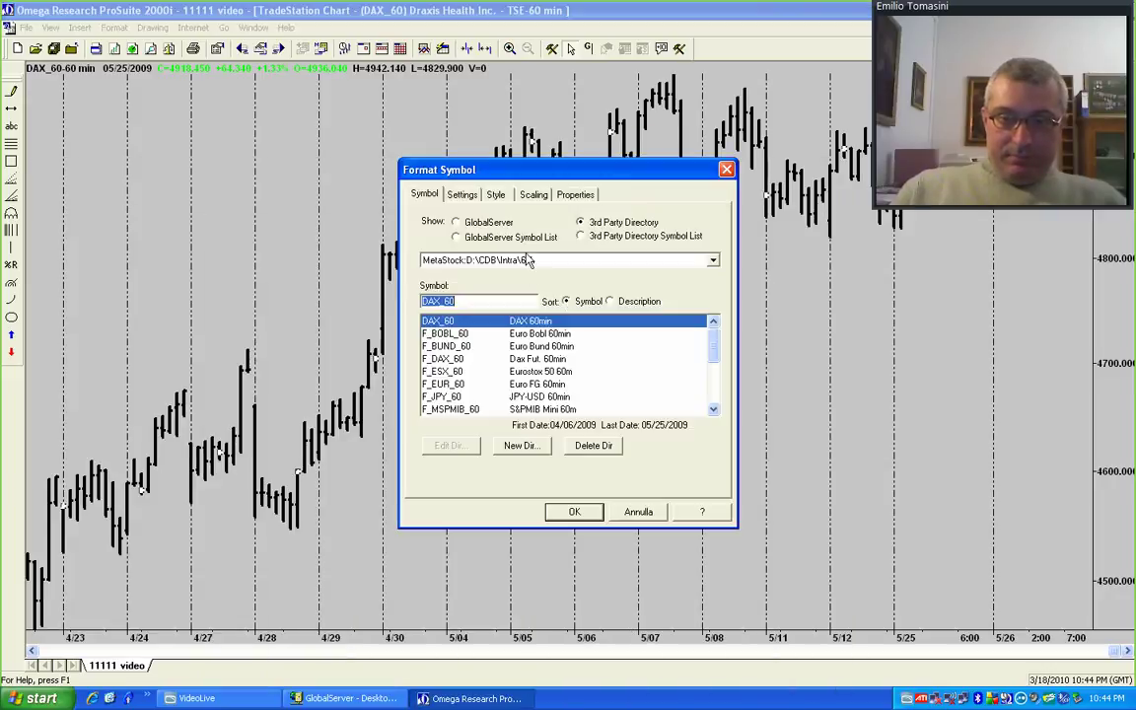
click(462, 195)
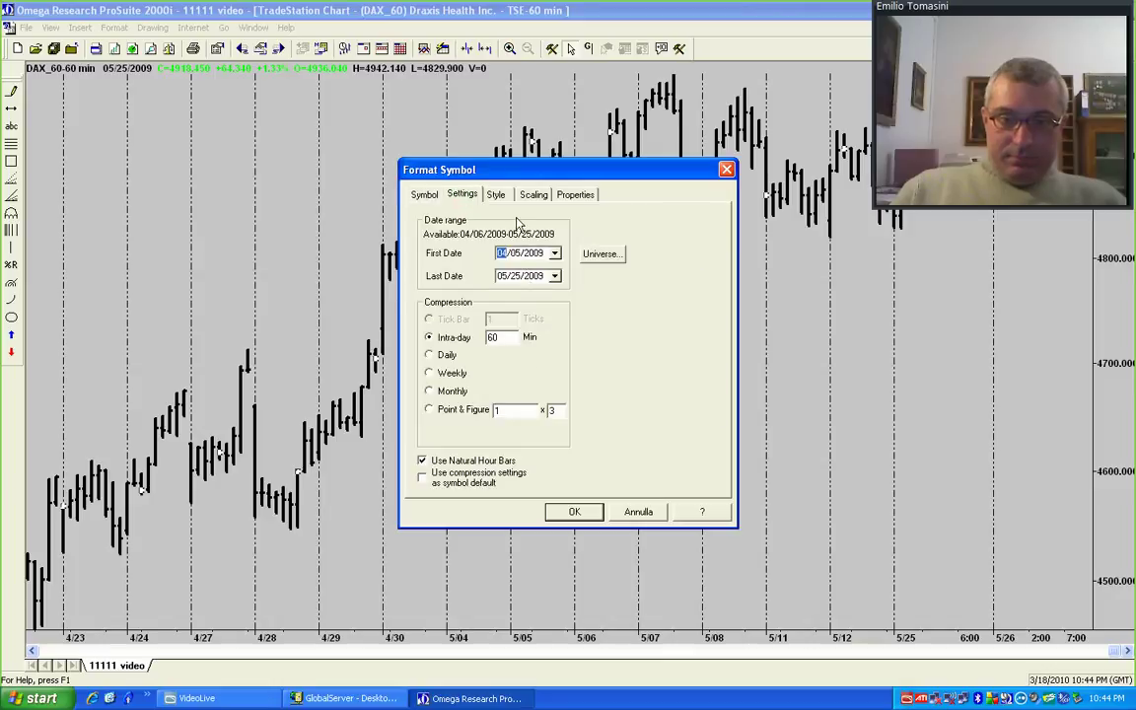
click(605, 254)
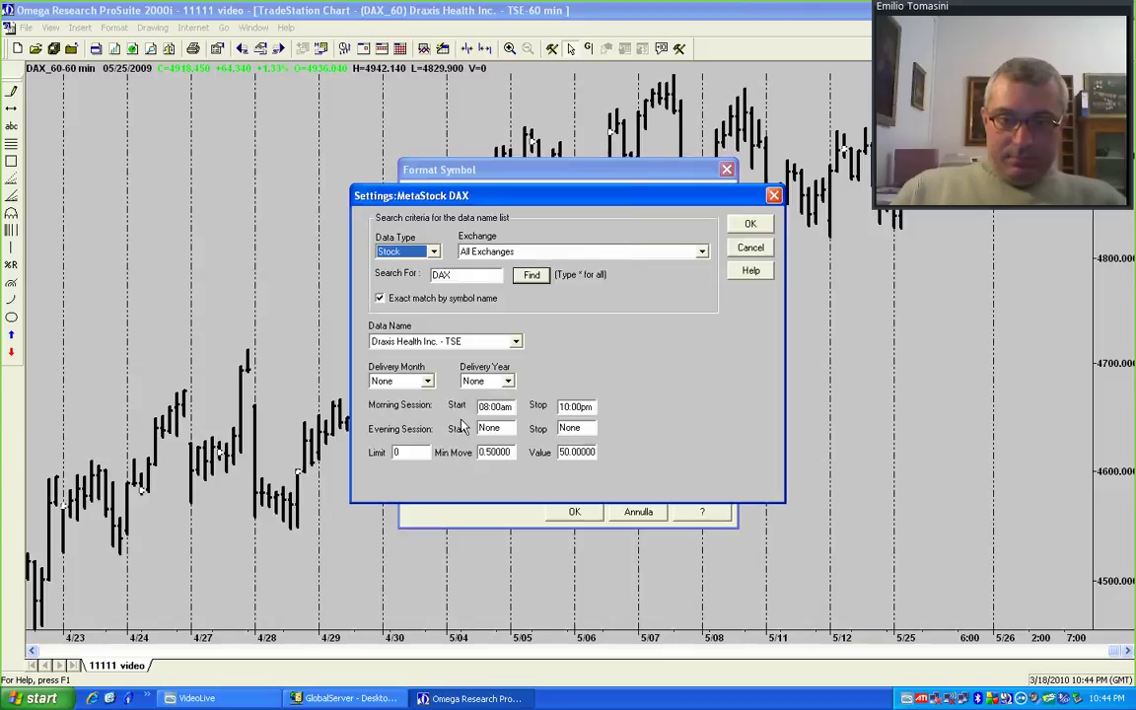
double_click(562, 407)
text(05)
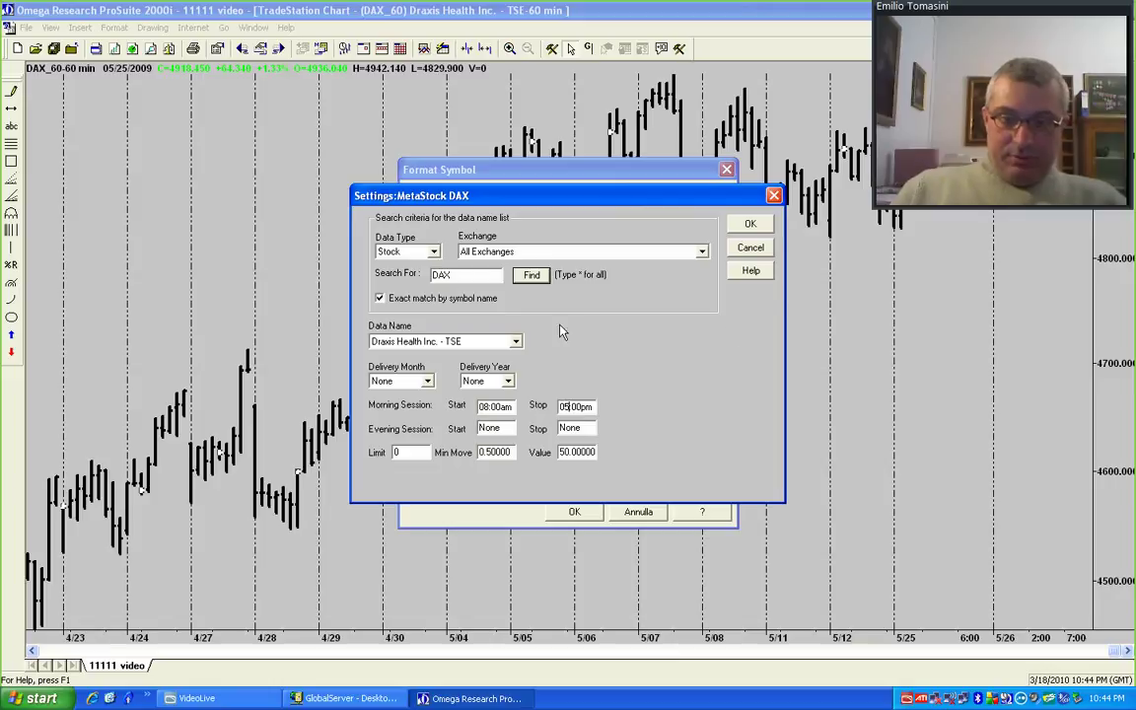
click(751, 224)
click(574, 512)
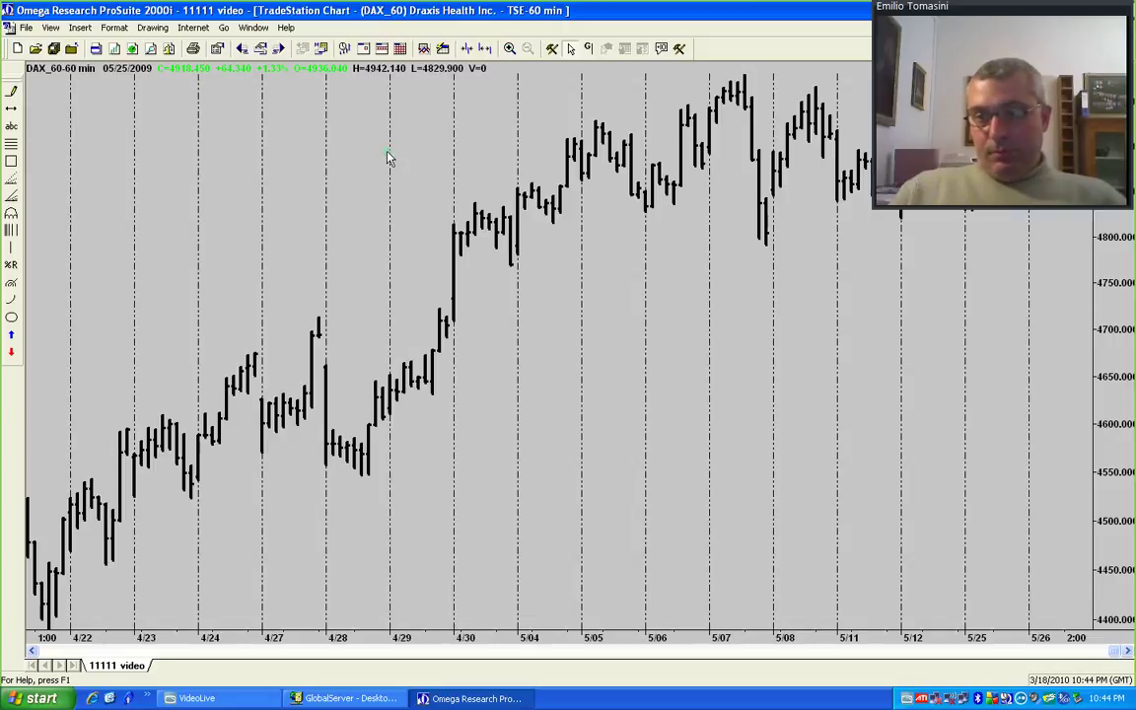
Arrange the DAX_60 and ITABPU chart windows side by side and make the DAX_60 chart active.
click(253, 26)
click(281, 67)
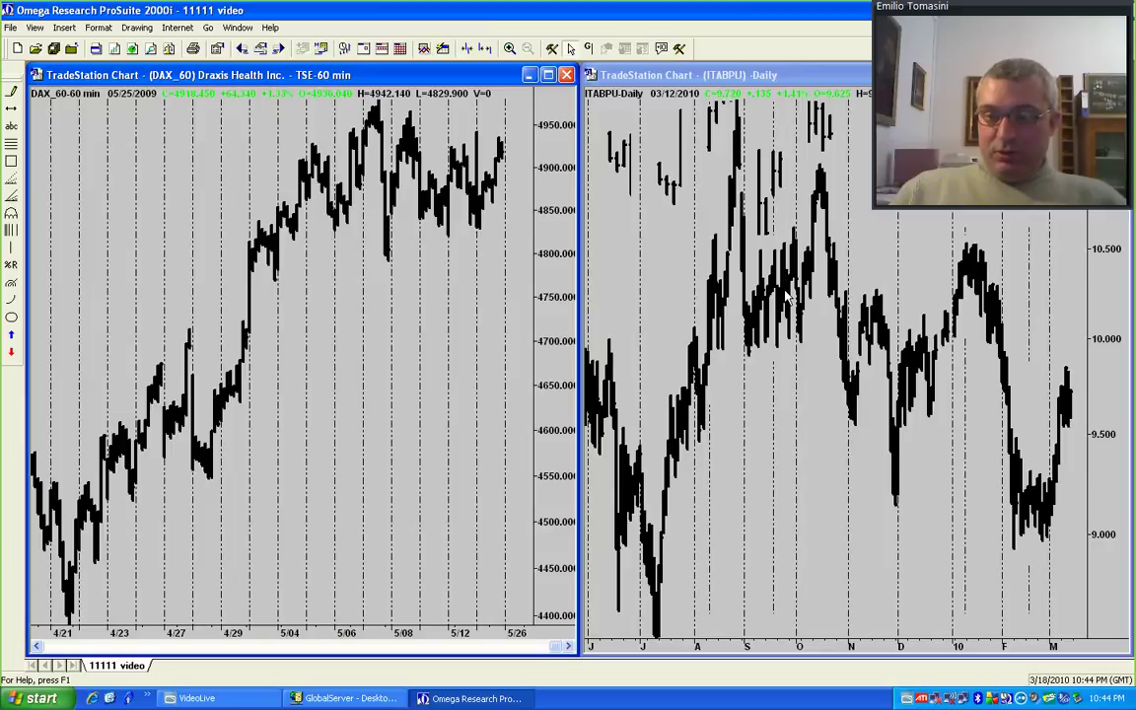
click(117, 182)
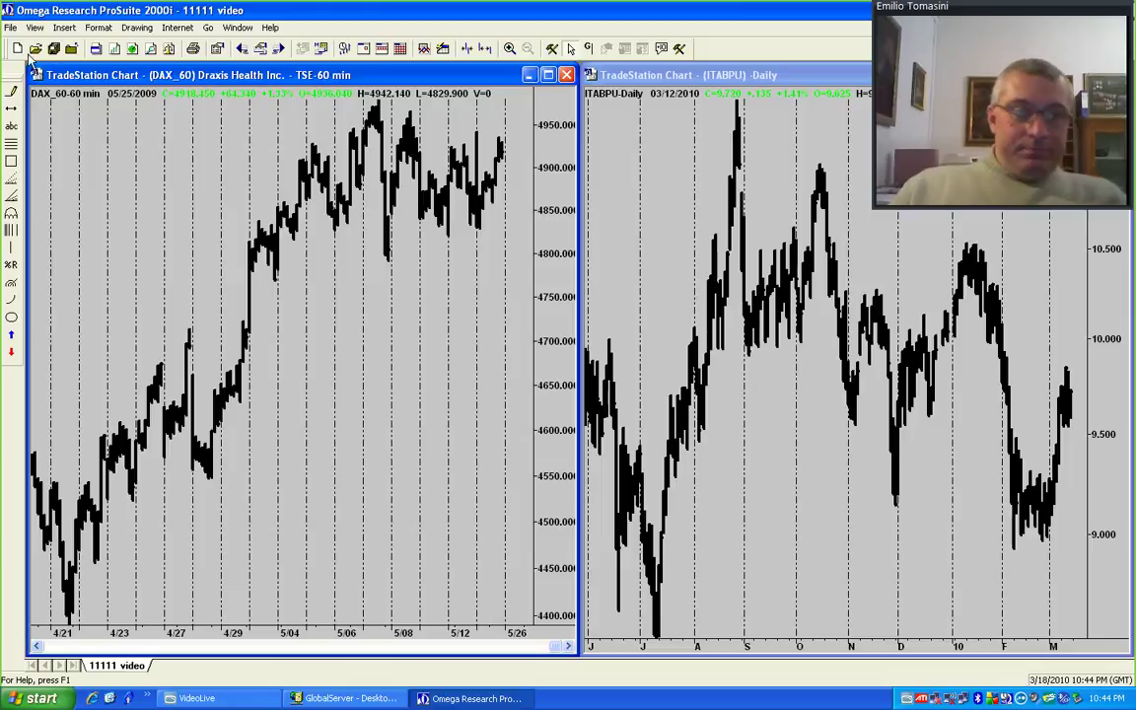
Open the toolbar customization, hide the Chart and Drawing toolbars and show both again.
click(10, 27)
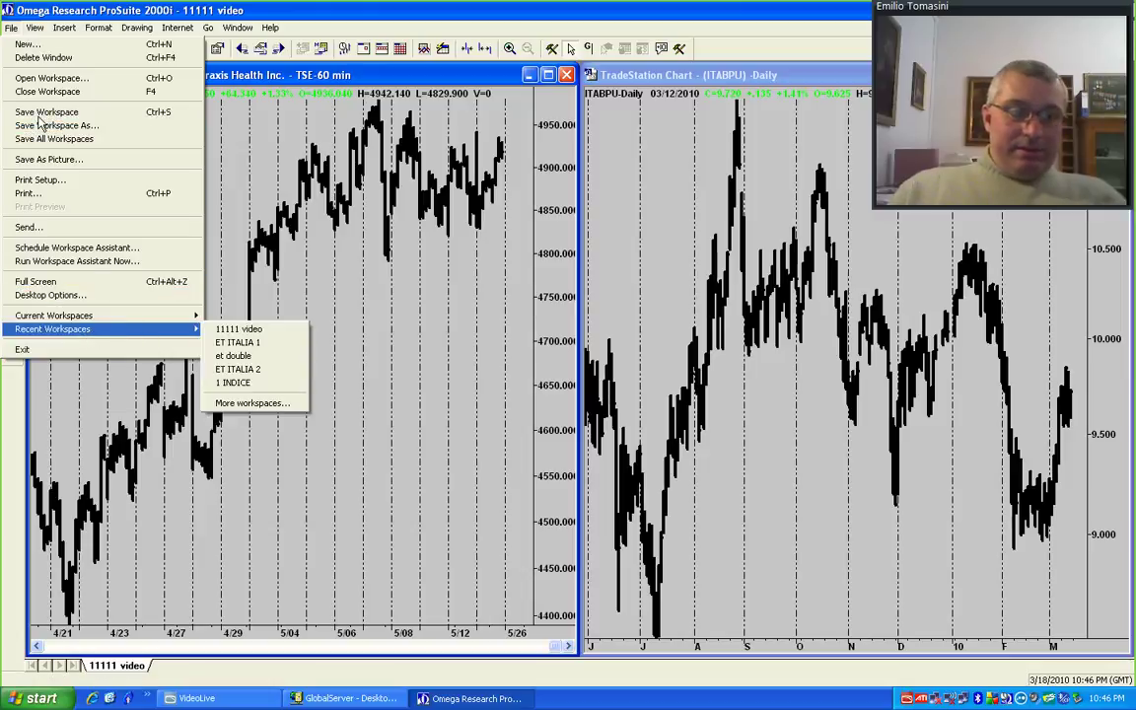
mouse_move(33, 28)
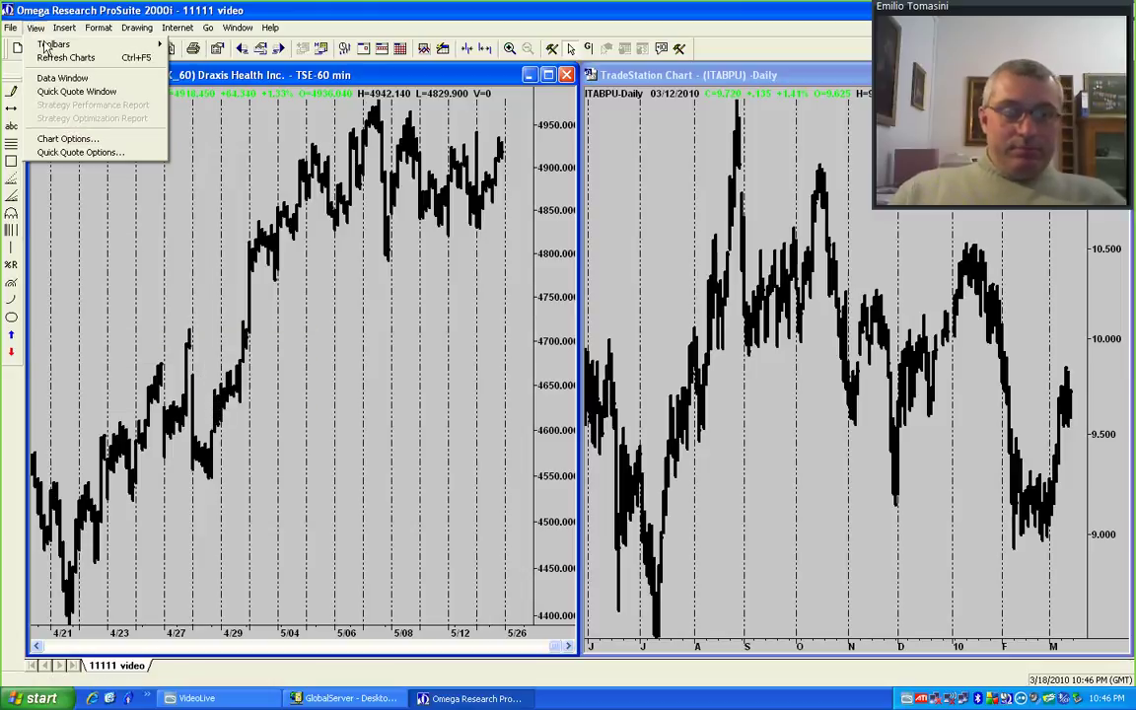
mouse_move(126, 45)
click(202, 45)
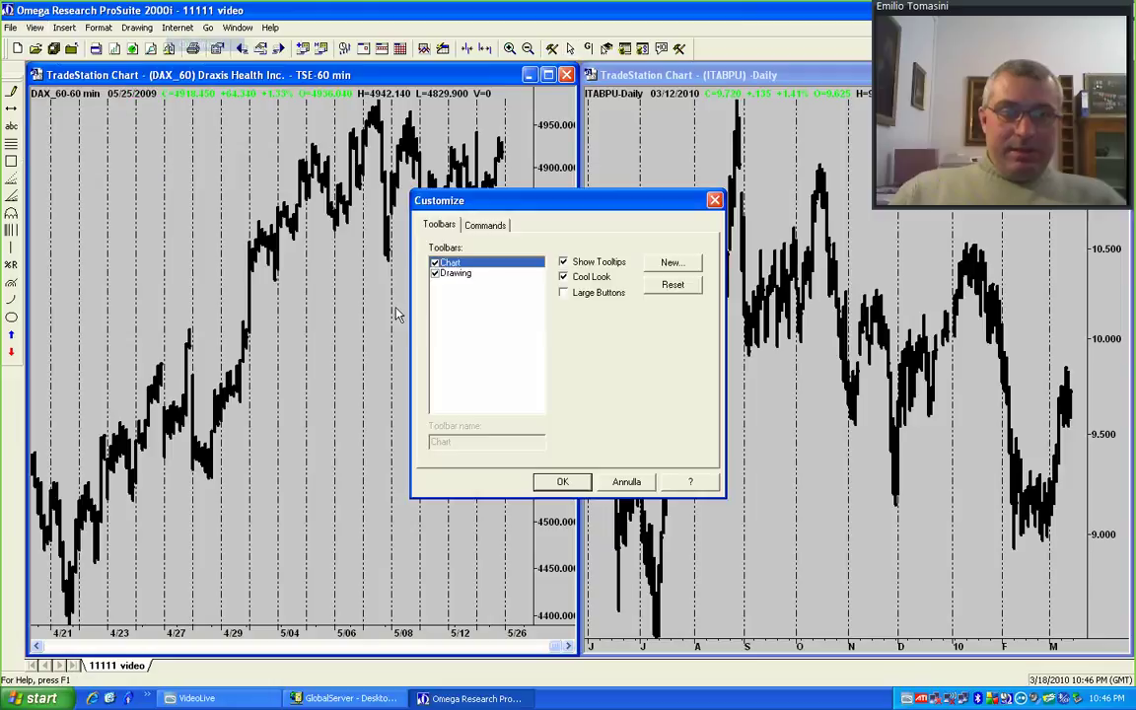
click(435, 262)
click(435, 273)
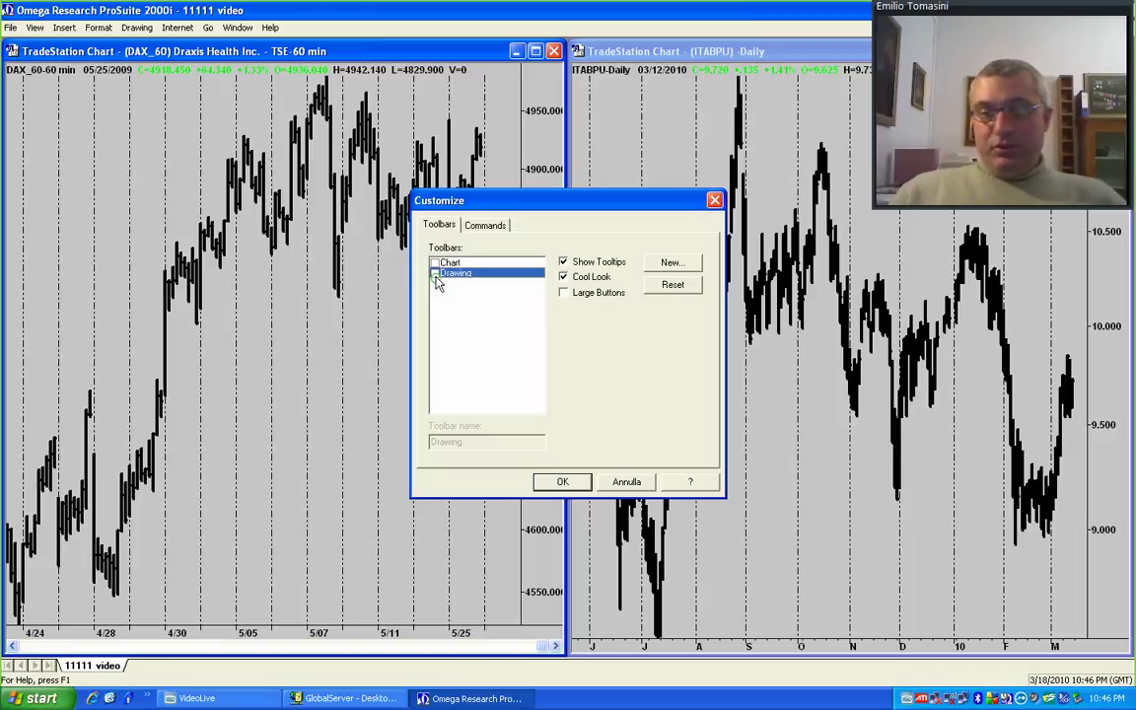
click(435, 274)
click(435, 263)
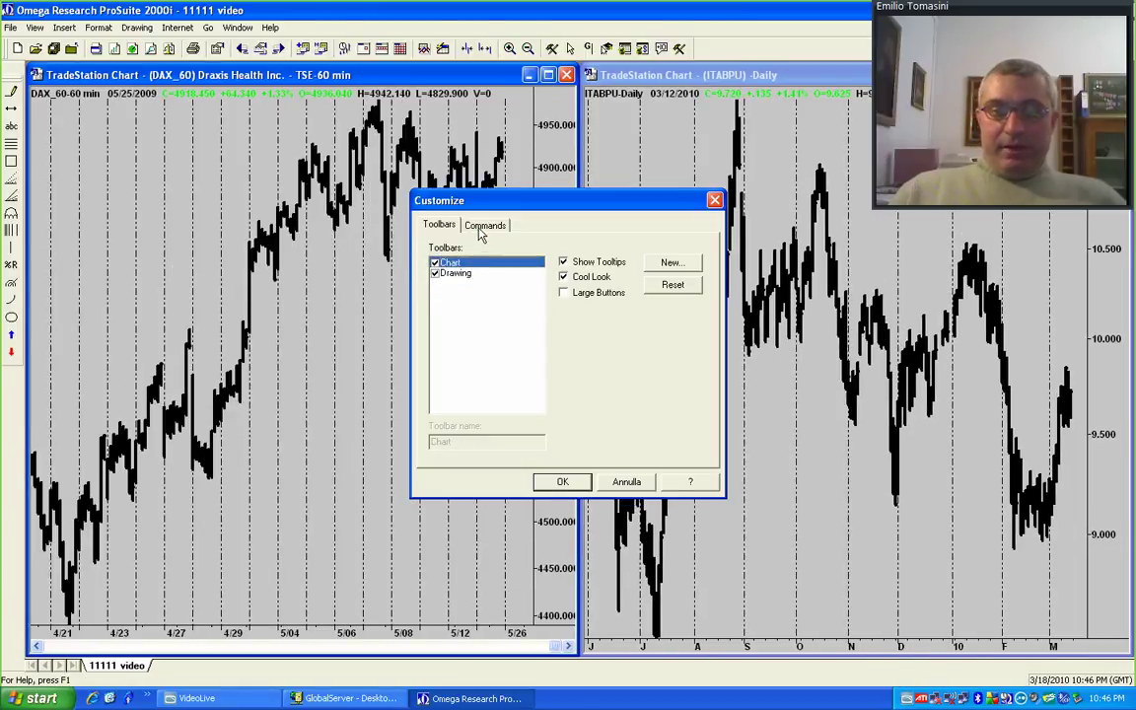
Examine the toolbar buttons available in the File, View, Format, Pointers and Format Chart command categories, then close the customization.
click(482, 226)
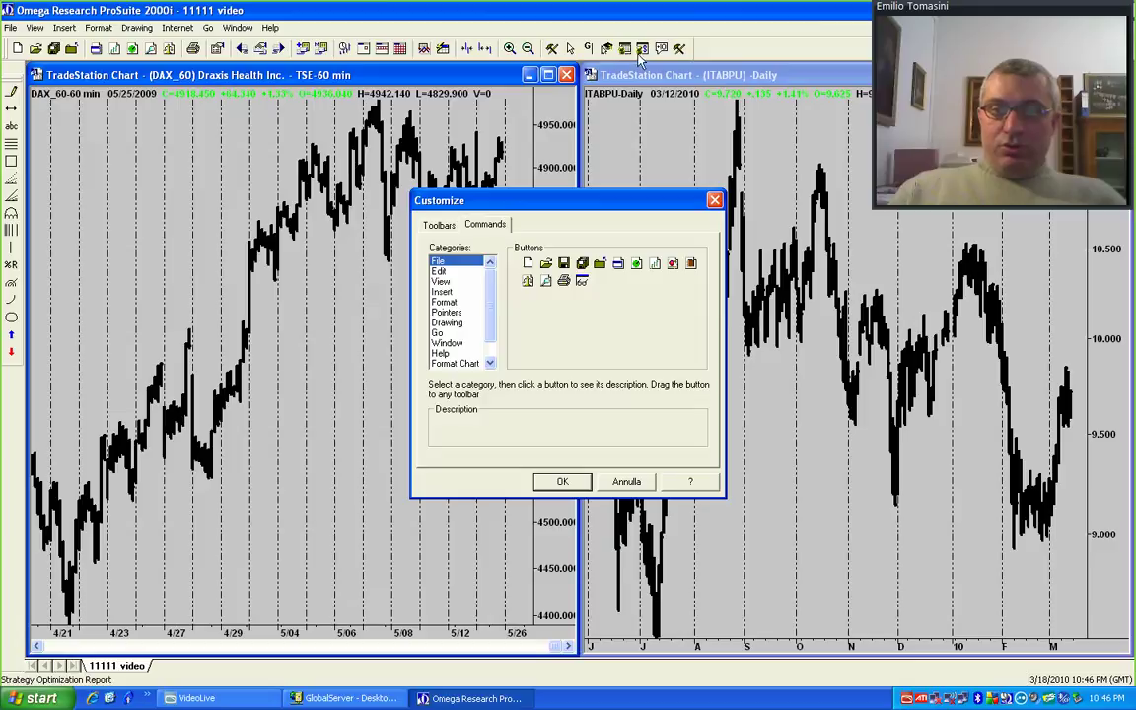
click(441, 281)
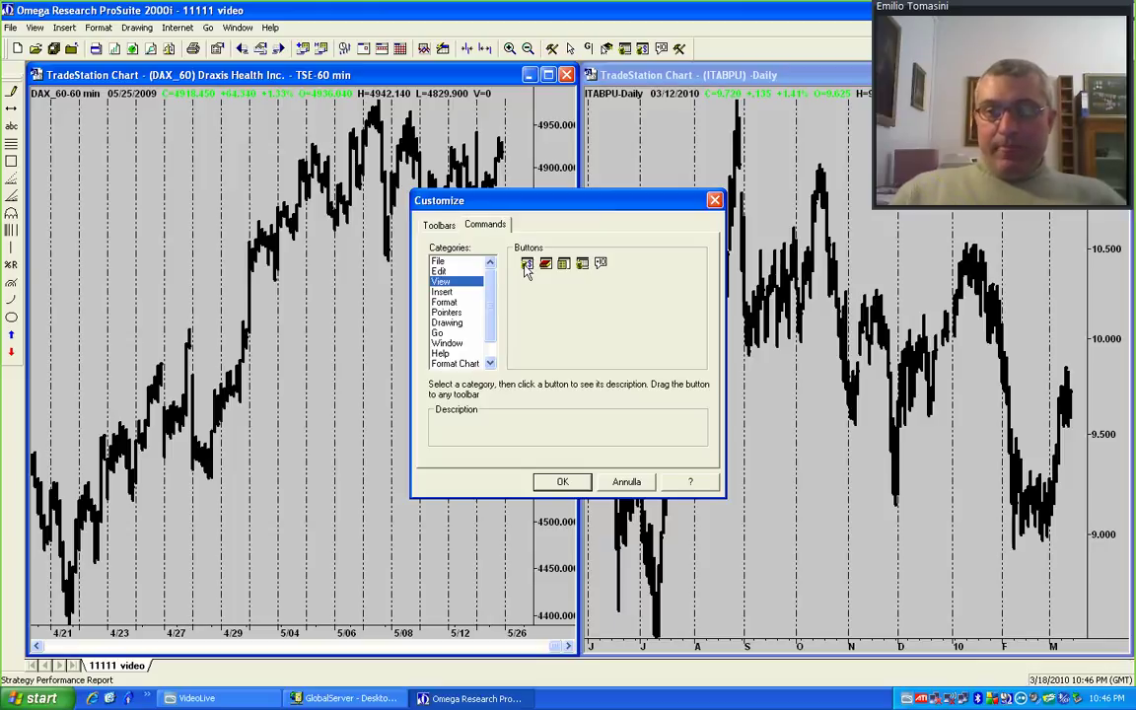
click(442, 303)
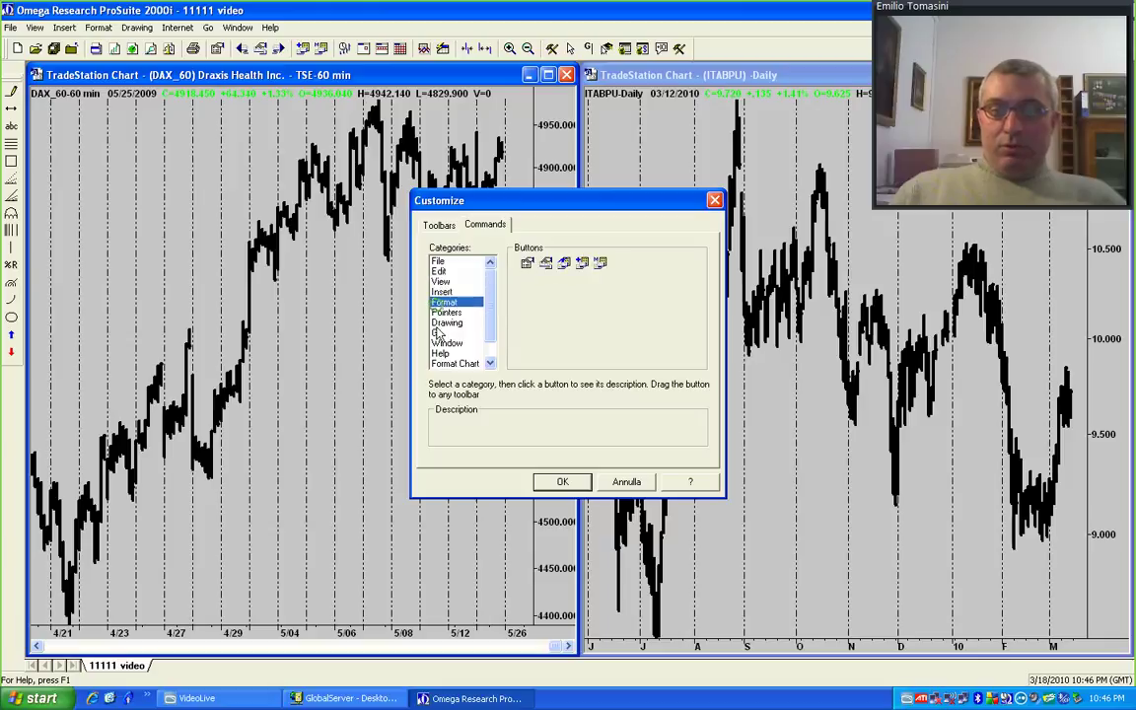
click(441, 313)
click(454, 363)
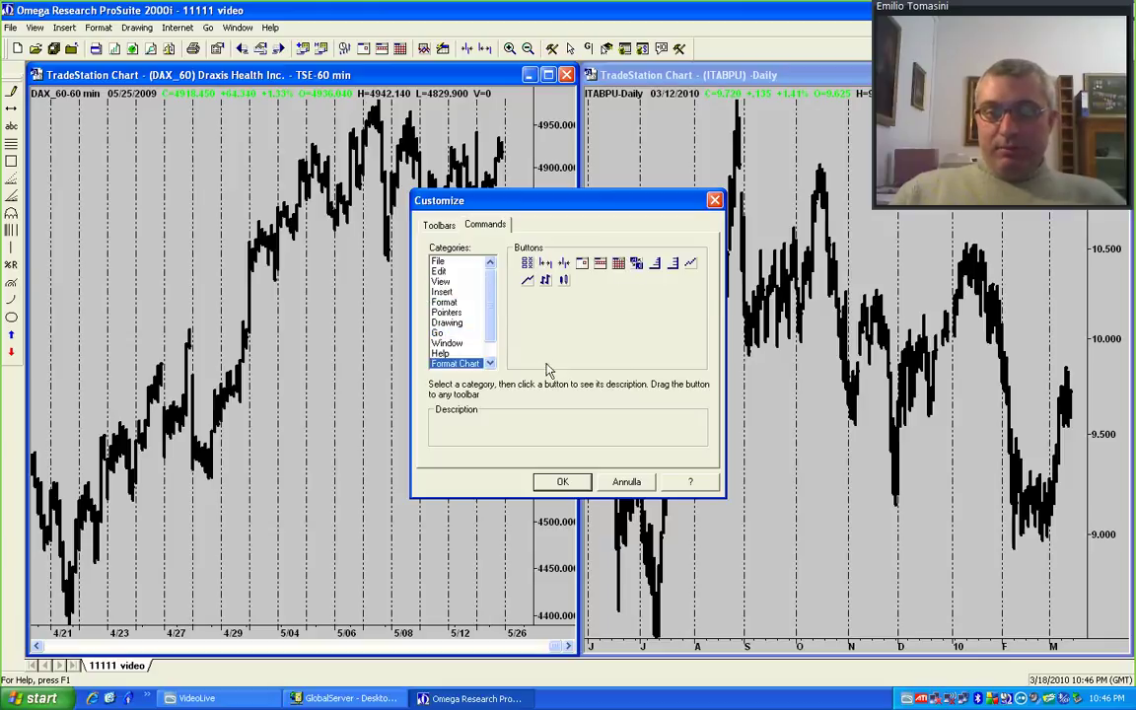
click(564, 483)
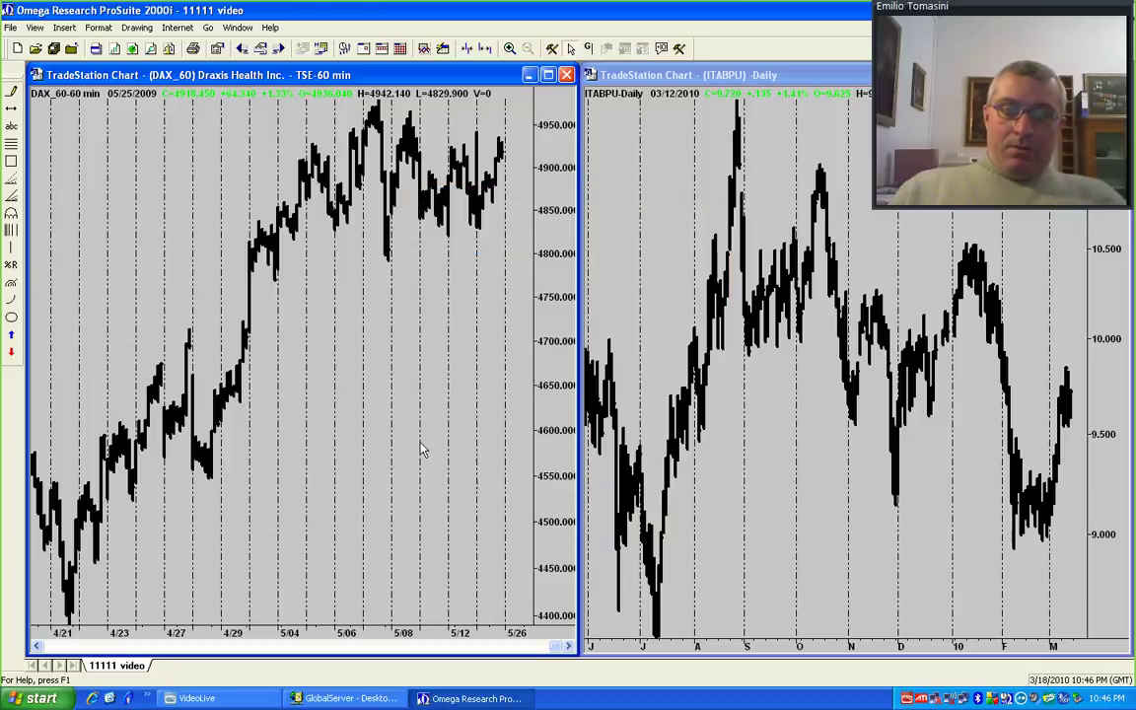
click(35, 27)
mouse_move(50, 41)
click(183, 43)
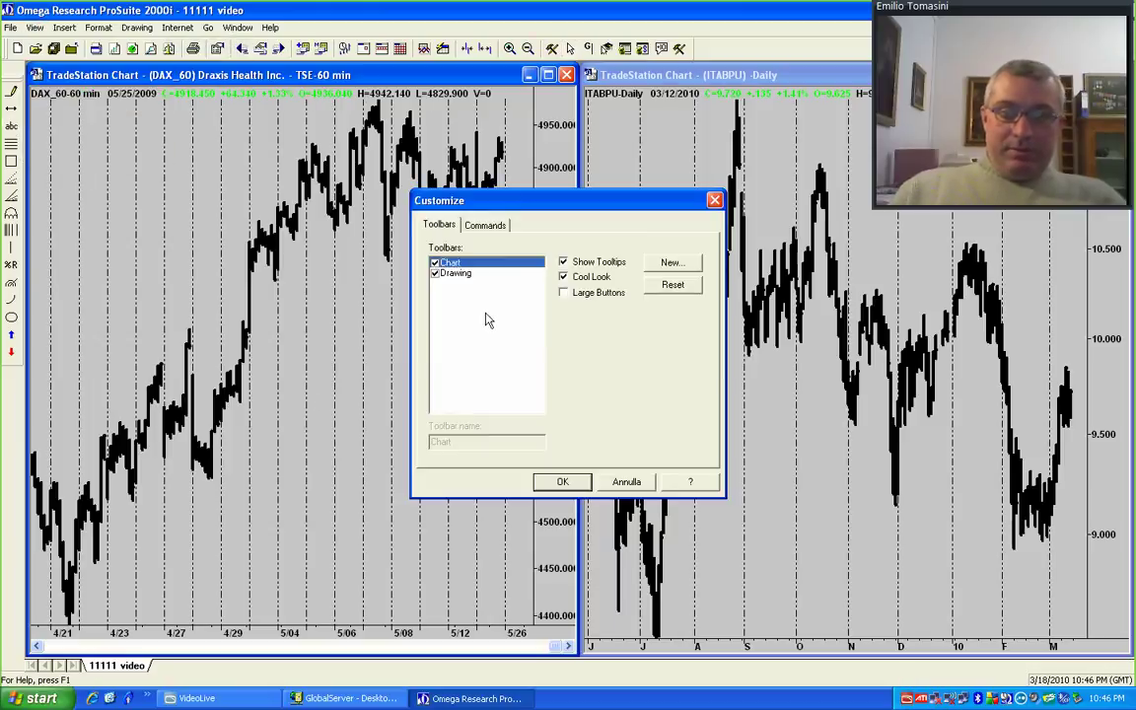
click(486, 225)
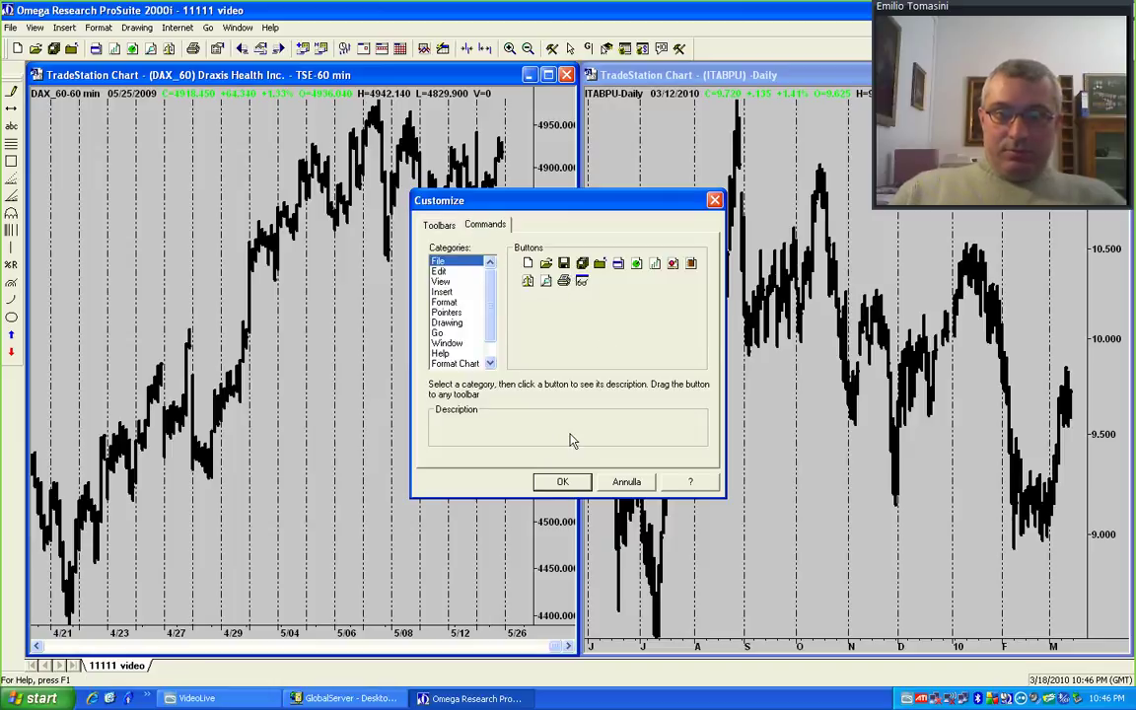
click(562, 481)
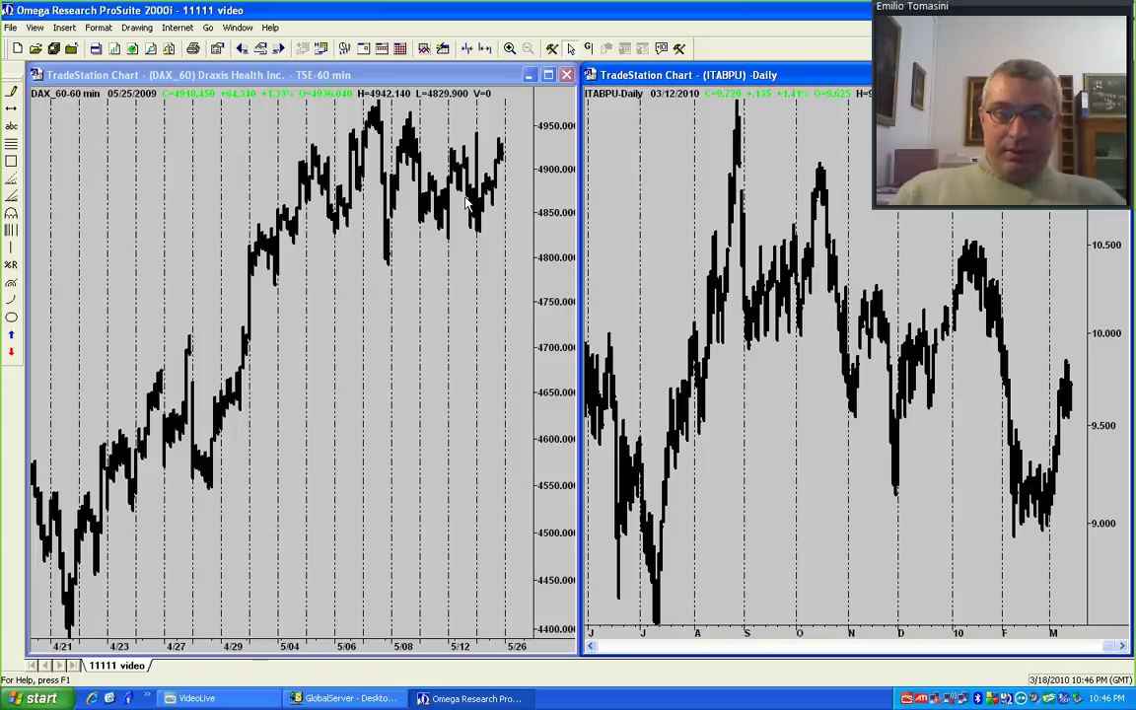
click(37, 28)
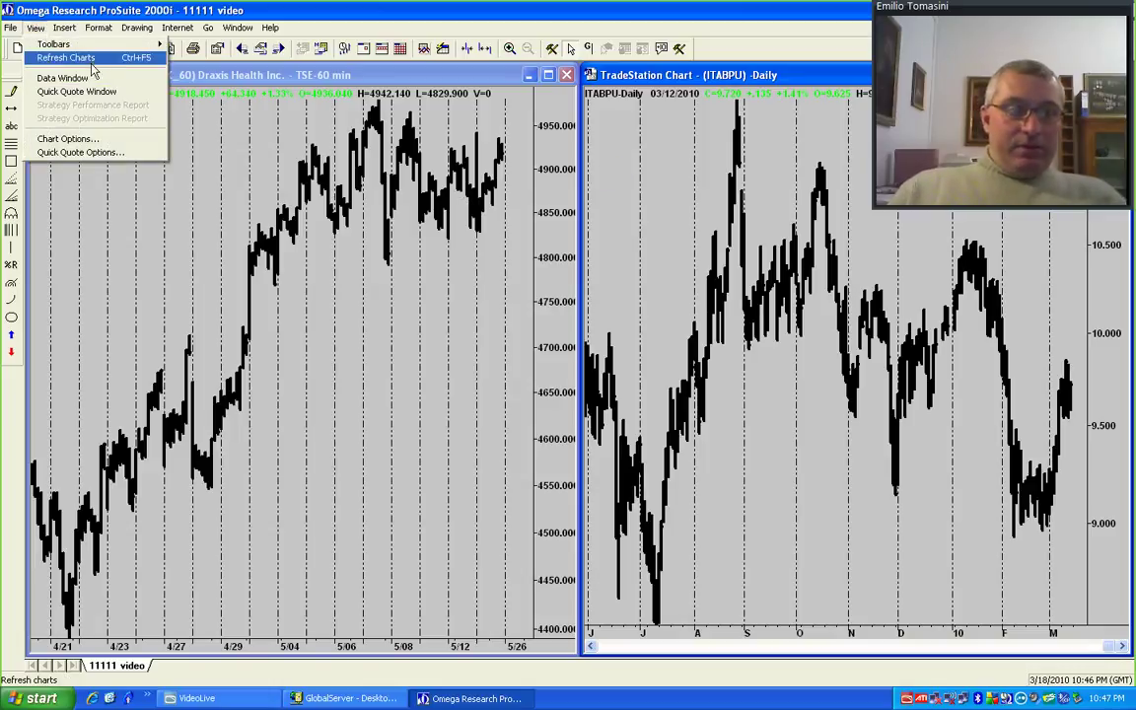
click(94, 140)
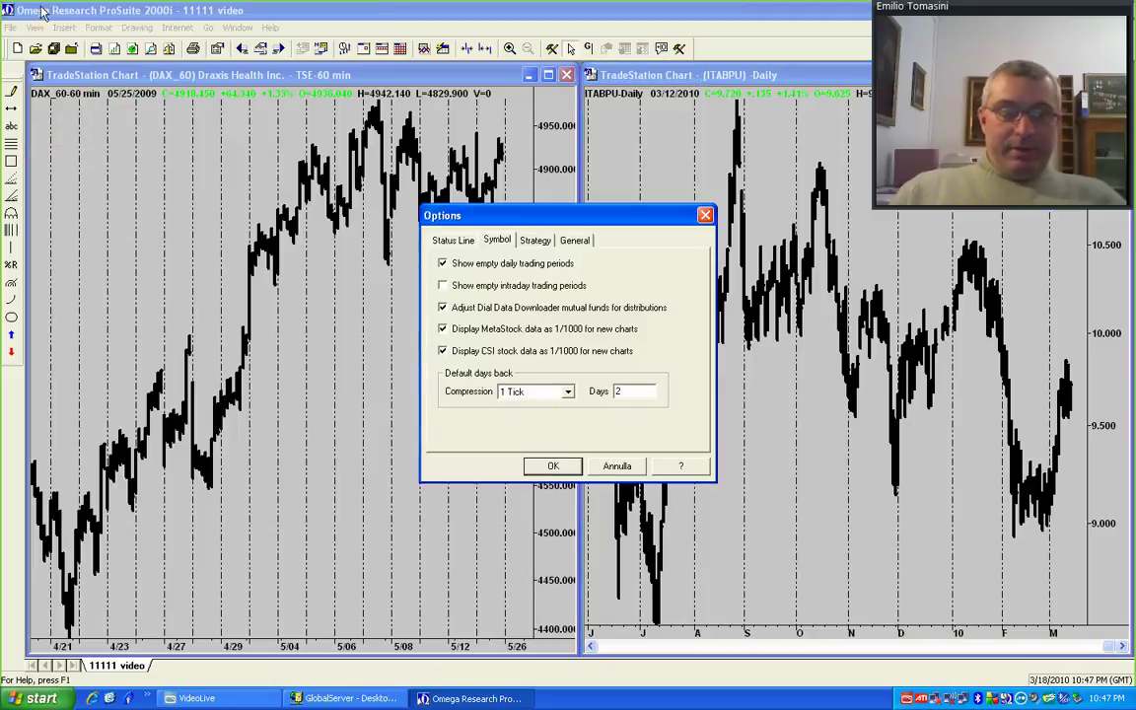
click(619, 467)
Set the default days back for Daily compression to 500000 in the chart options and apply it.
click(34, 27)
click(69, 139)
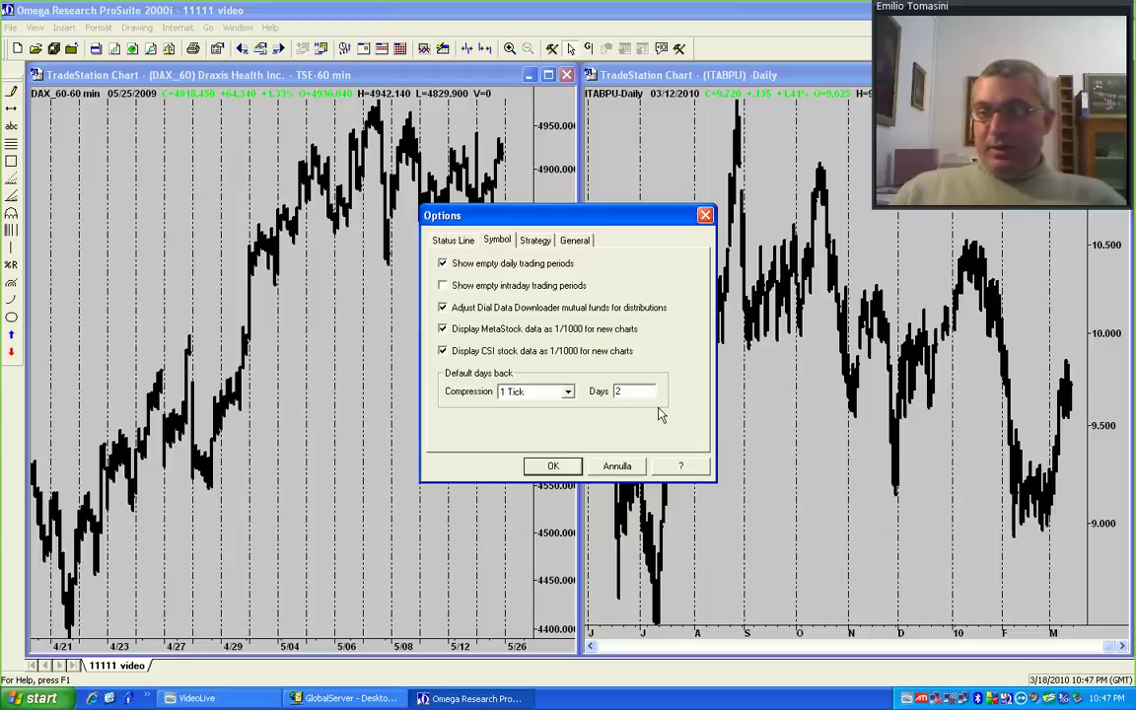
click(542, 393)
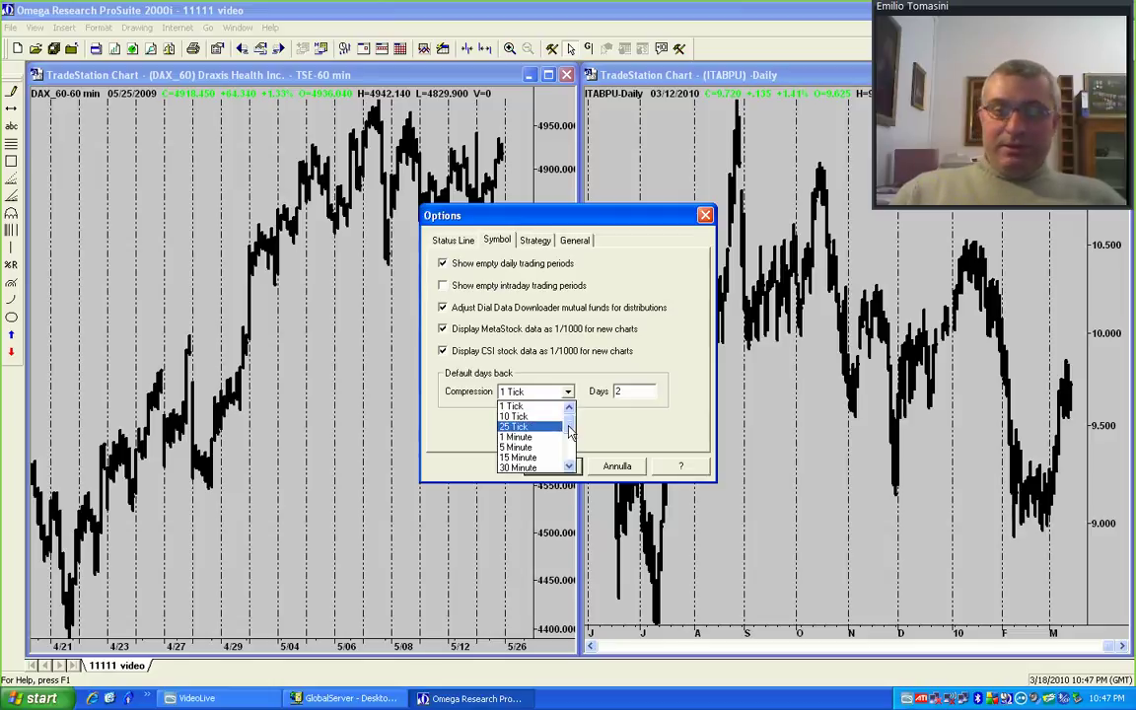
mouse_move(569, 431)
mouse_down()
mouse_move(571, 449)
mouse_move(573, 437)
mouse_up()
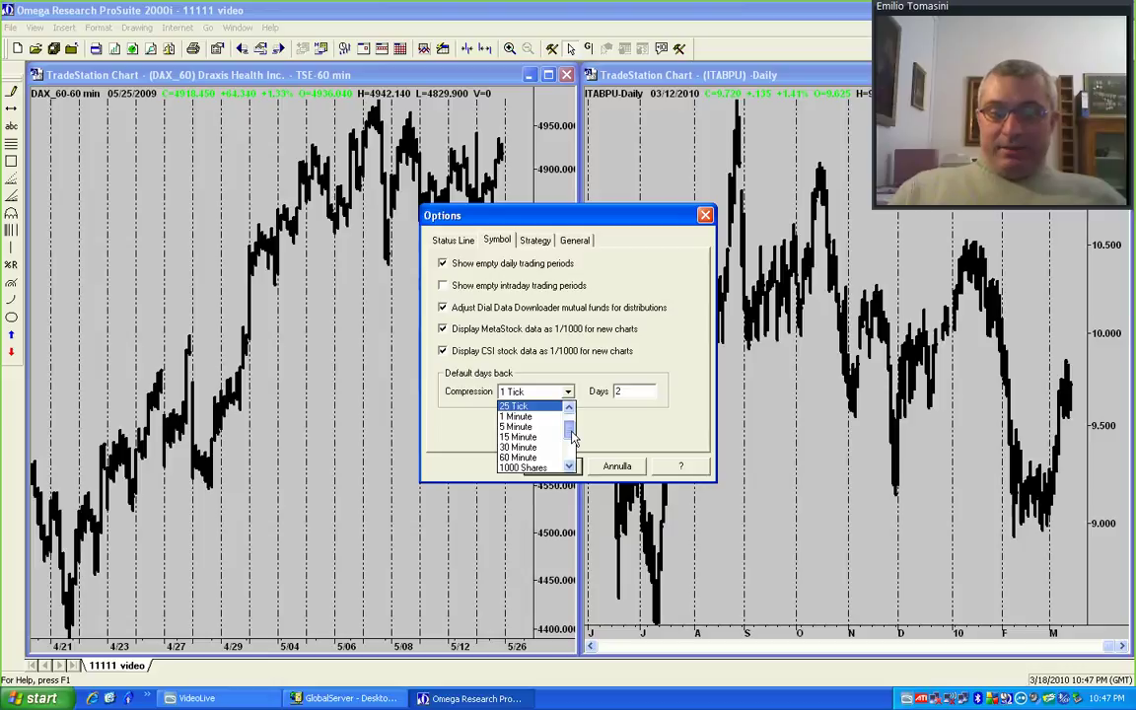
drag(572, 437, 574, 464)
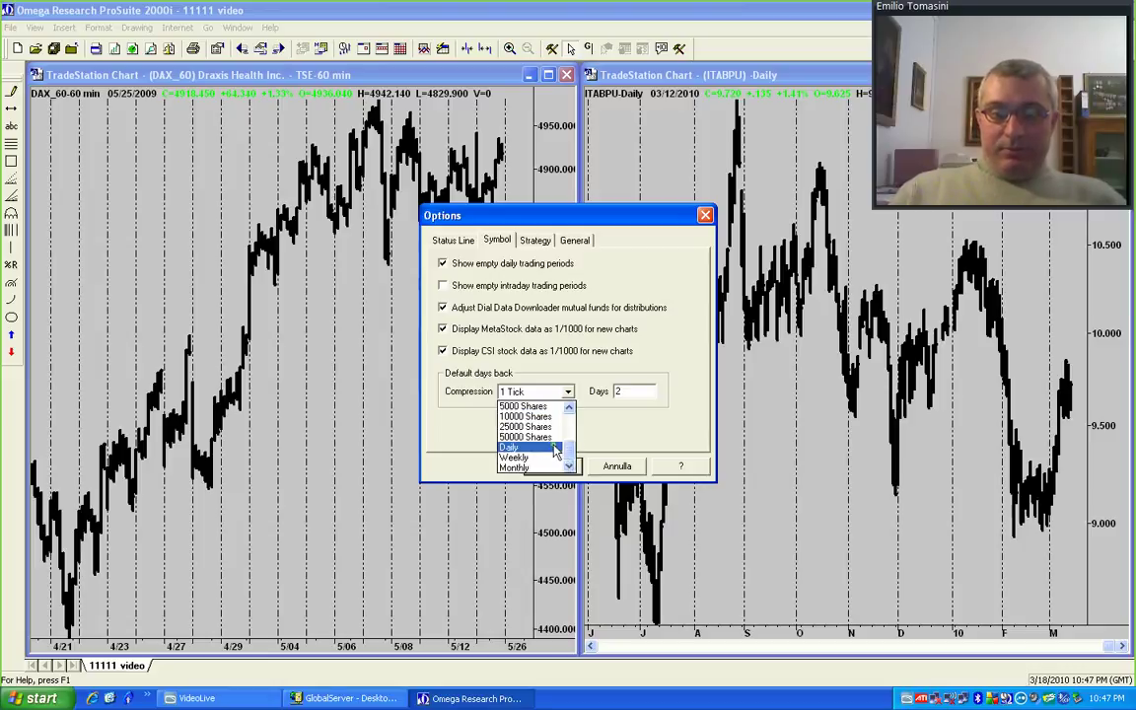
click(555, 451)
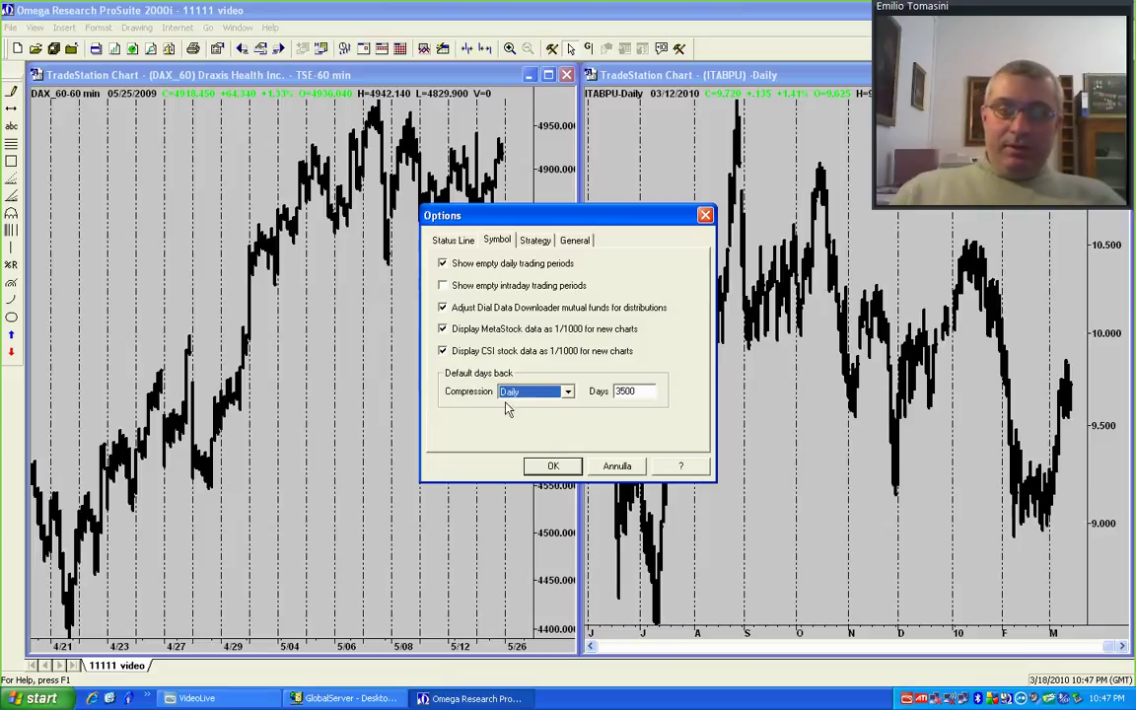
double_click(629, 392)
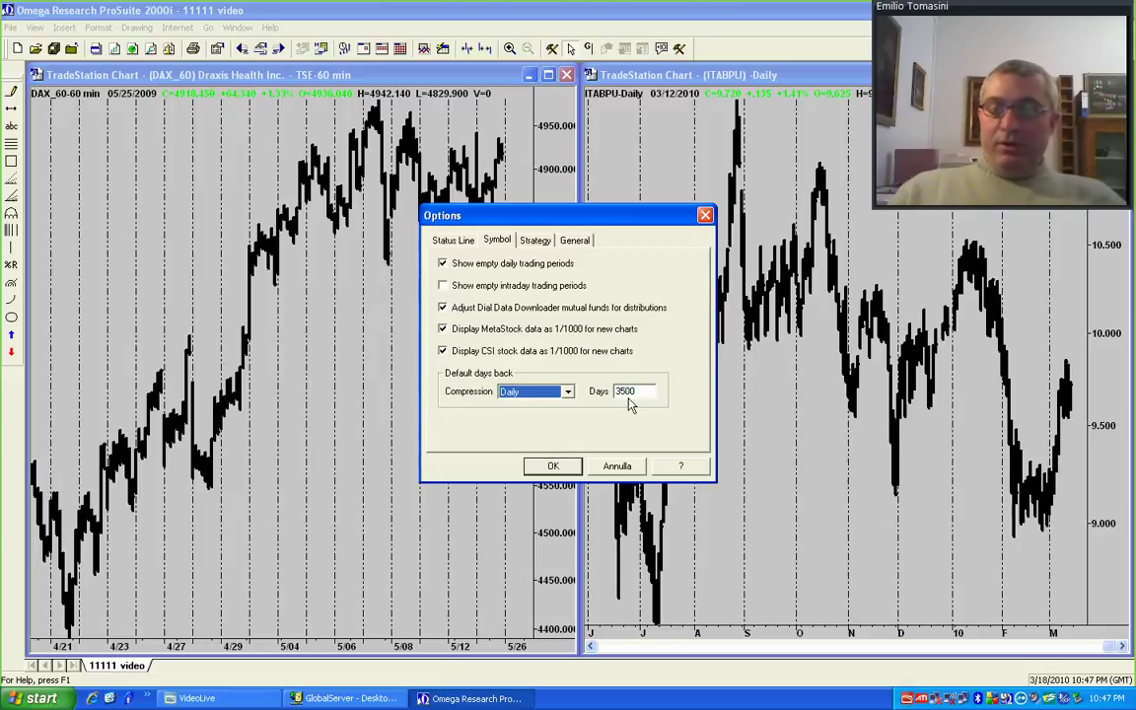
key(Tab)
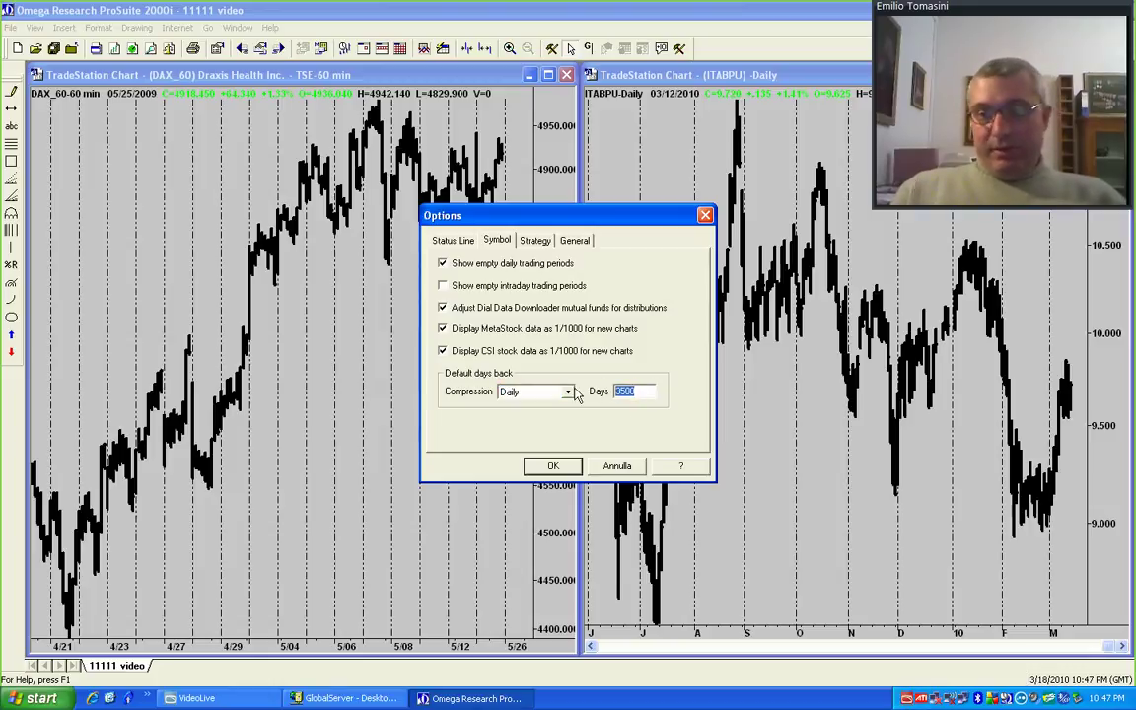
text(500000)
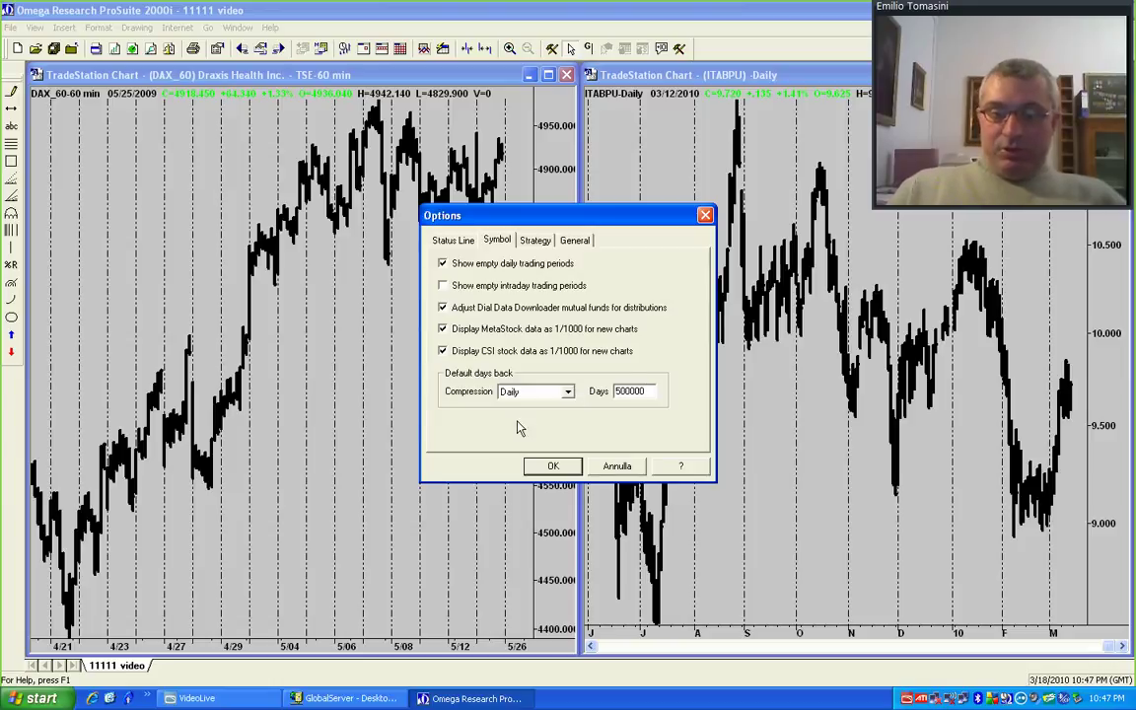
click(554, 467)
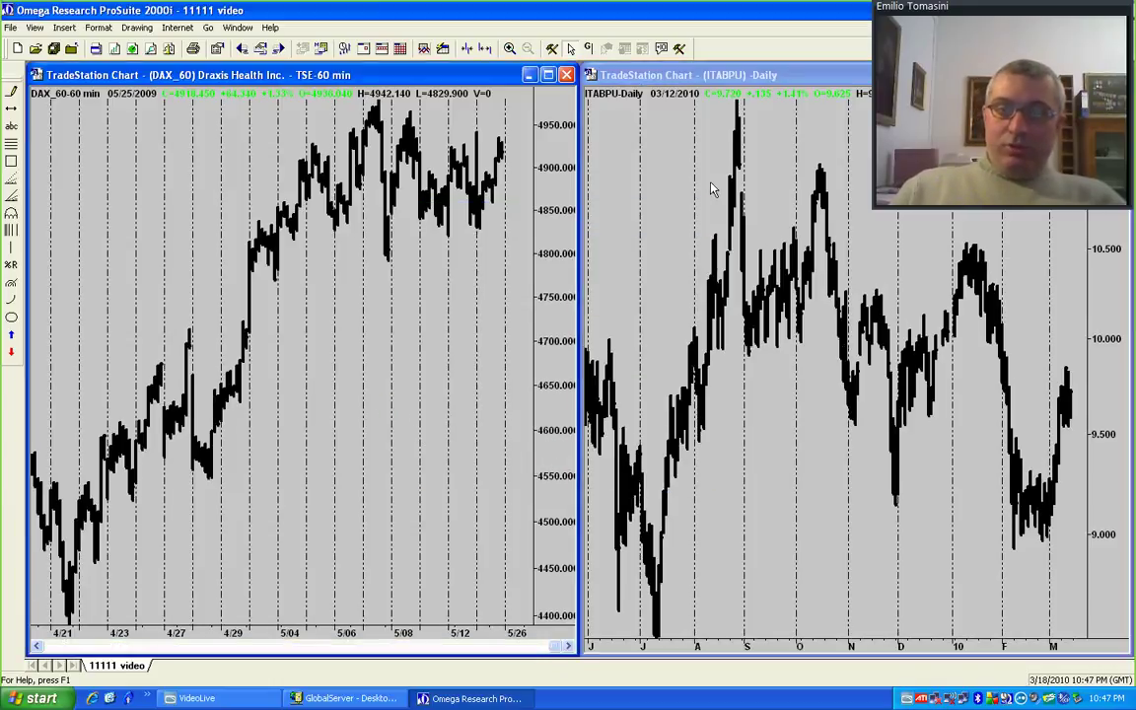
Move the ITABPU daily chart window over the DAX_60 chart and maximize it.
click(646, 162)
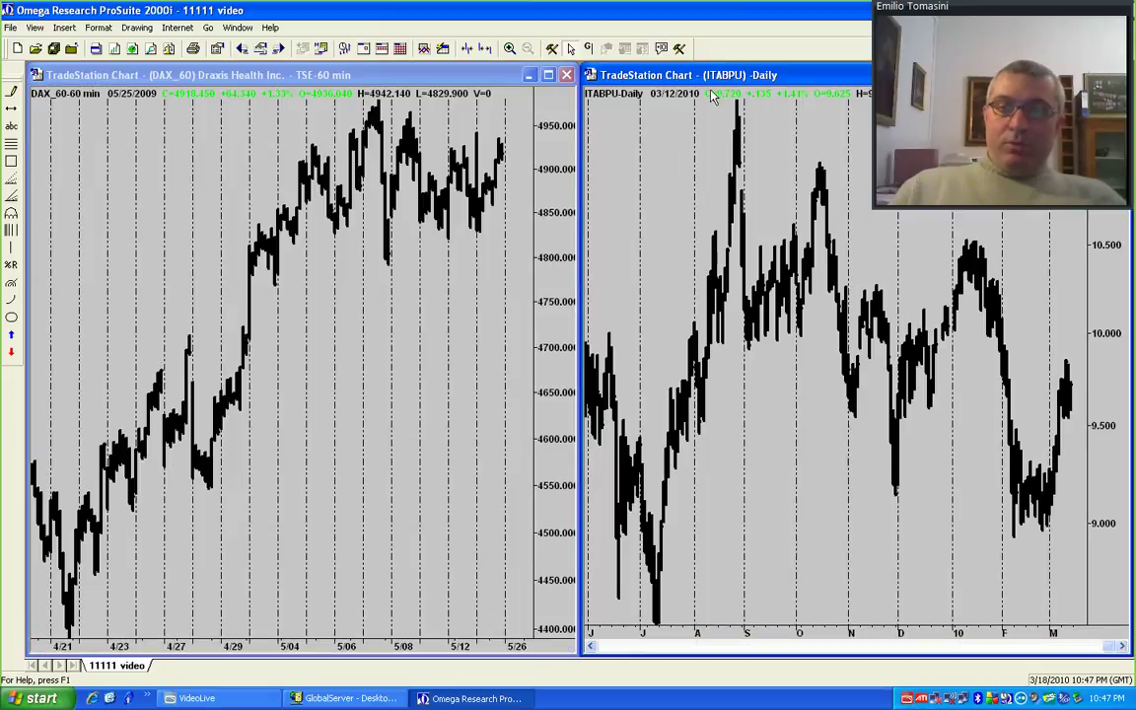
drag(677, 87, 298, 86)
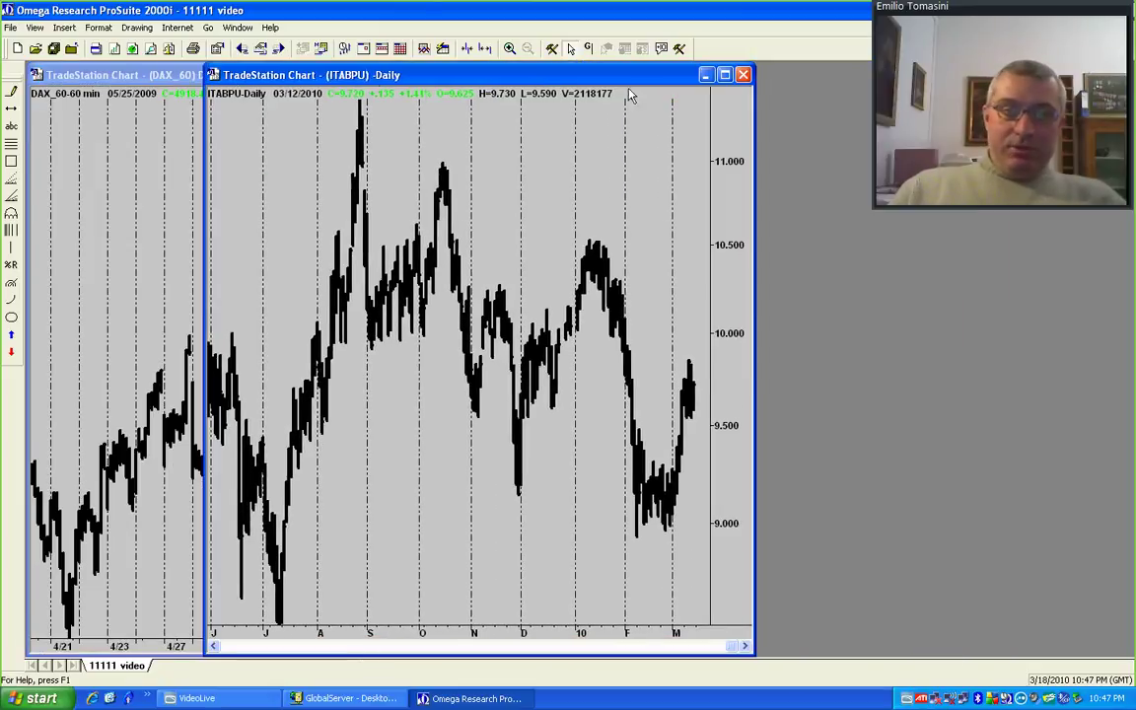
click(723, 76)
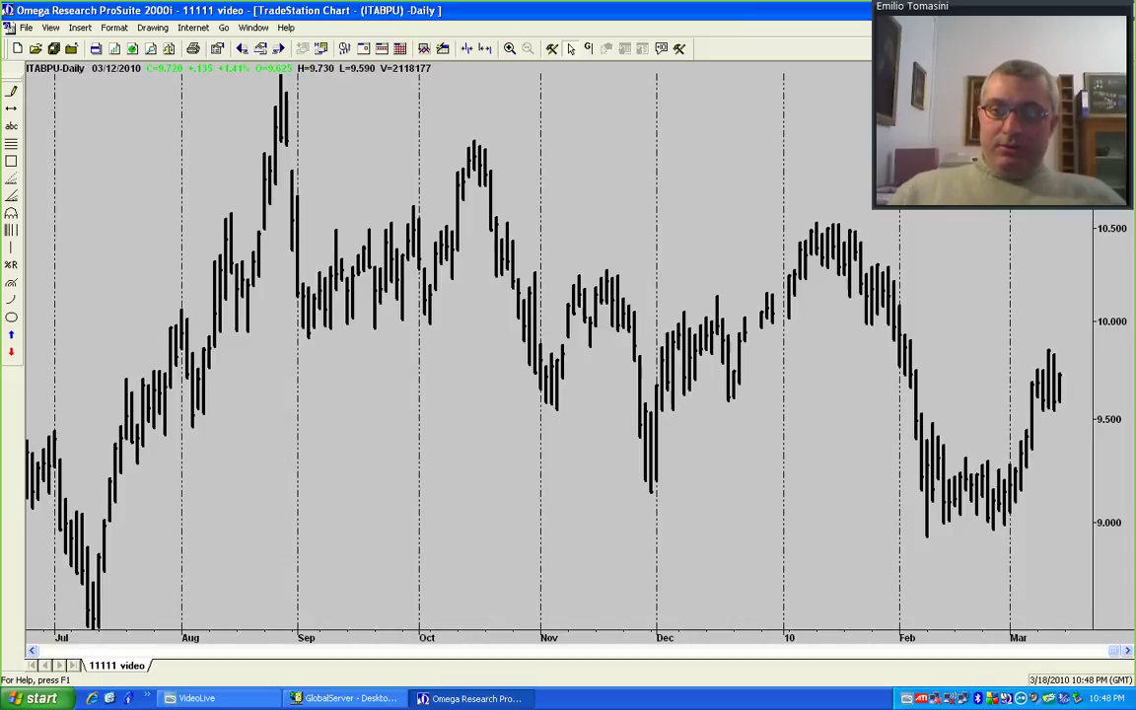
Load successive next symbols in the maximized daily chart until ITAPIA (PIAGGIO) is plotted.
click(279, 49)
click(279, 49)
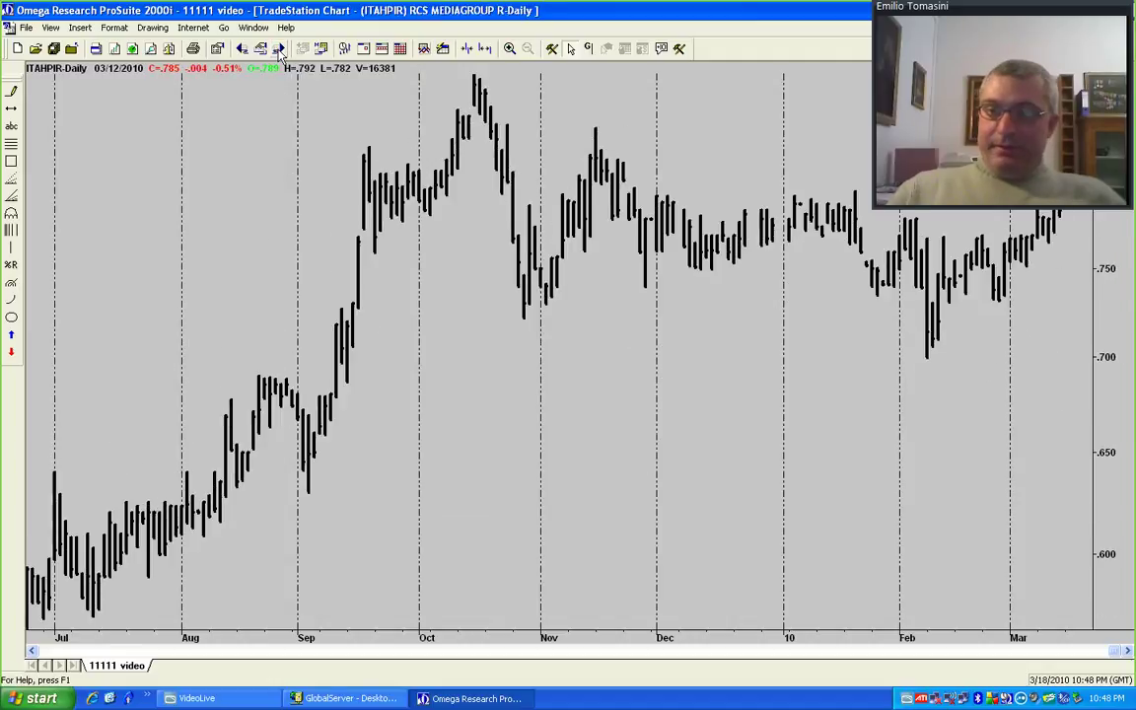
click(279, 50)
click(281, 50)
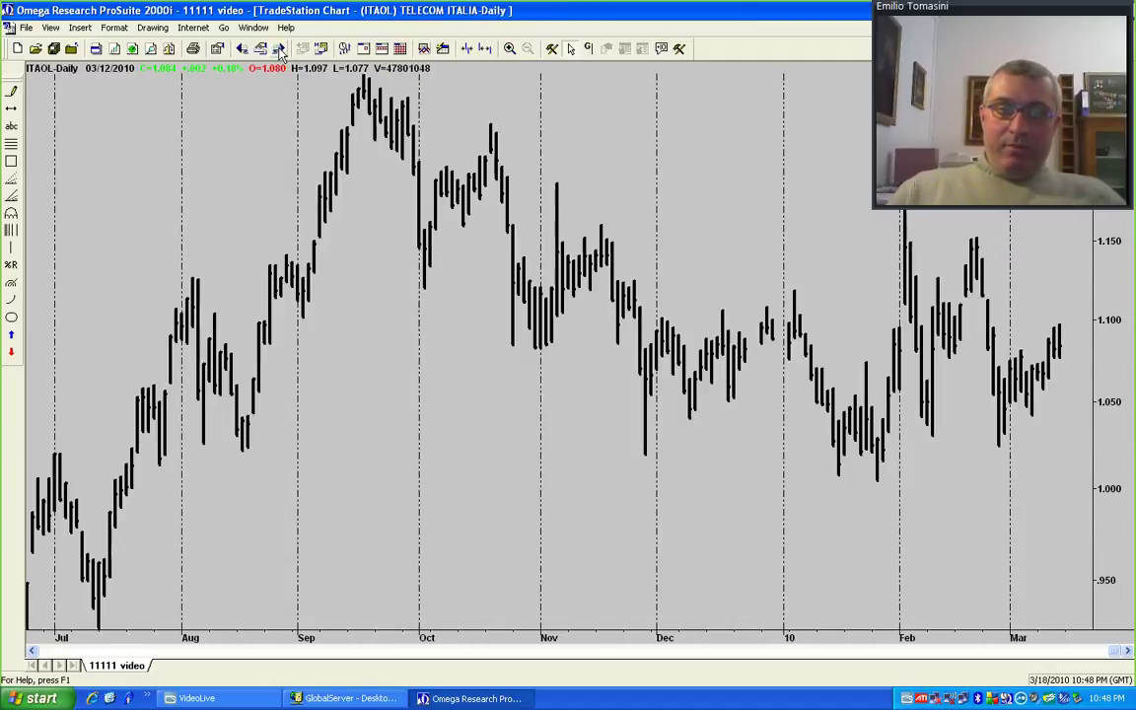
click(280, 50)
click(280, 49)
click(280, 49)
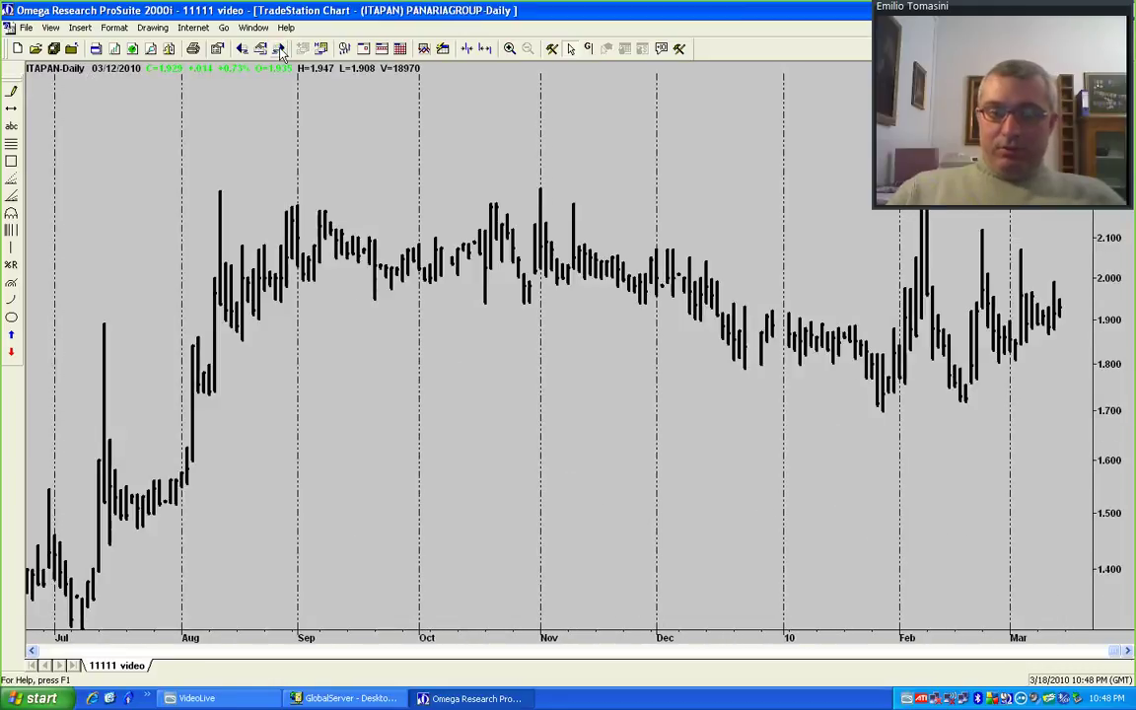
click(280, 49)
click(281, 50)
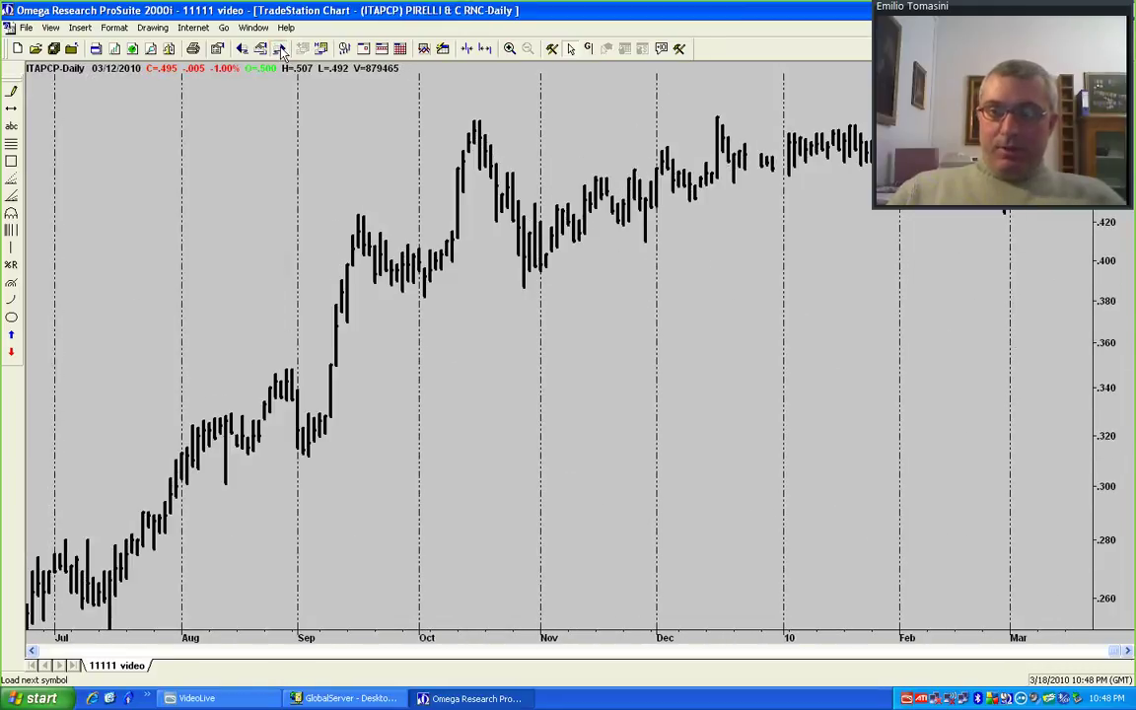
click(280, 49)
click(280, 49)
click(280, 49)
click(280, 49)
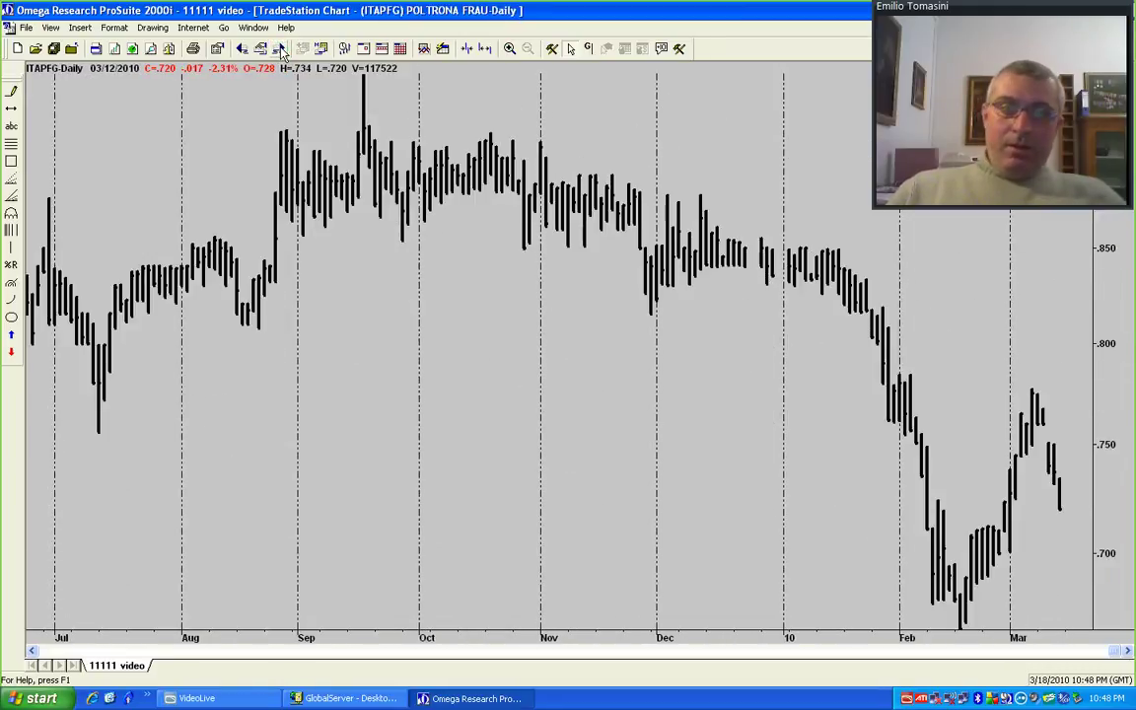
click(280, 49)
click(280, 50)
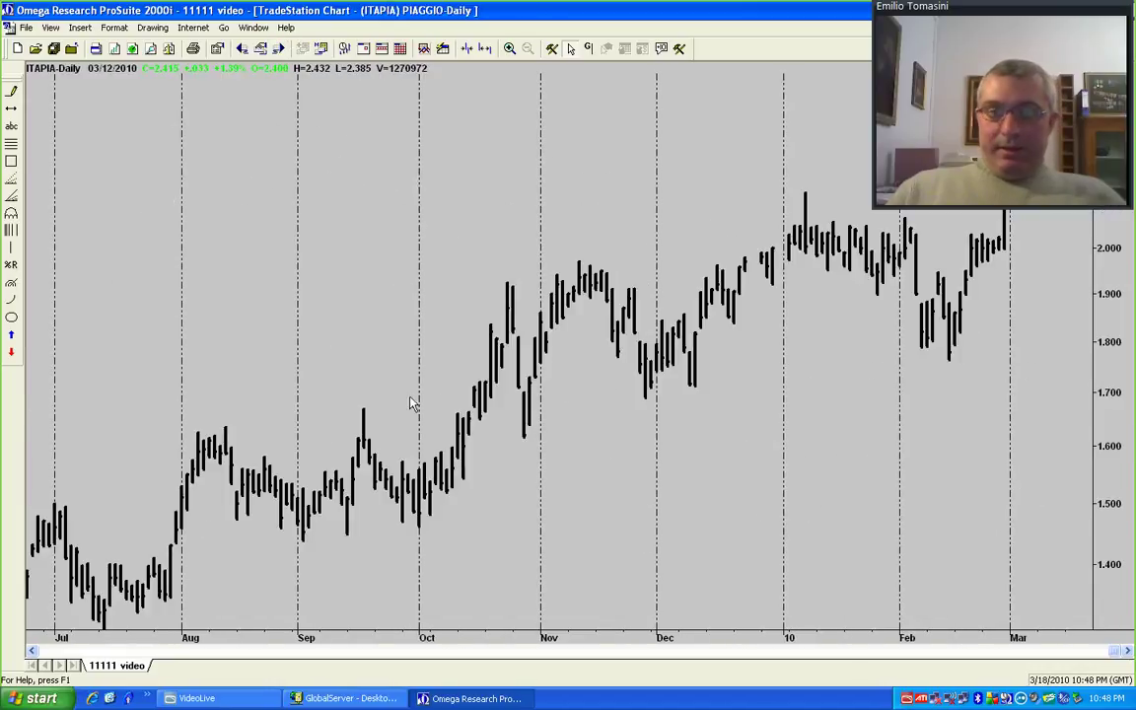
Check the default days back for the available compressions in the chart options and close them.
click(52, 28)
click(82, 138)
click(523, 392)
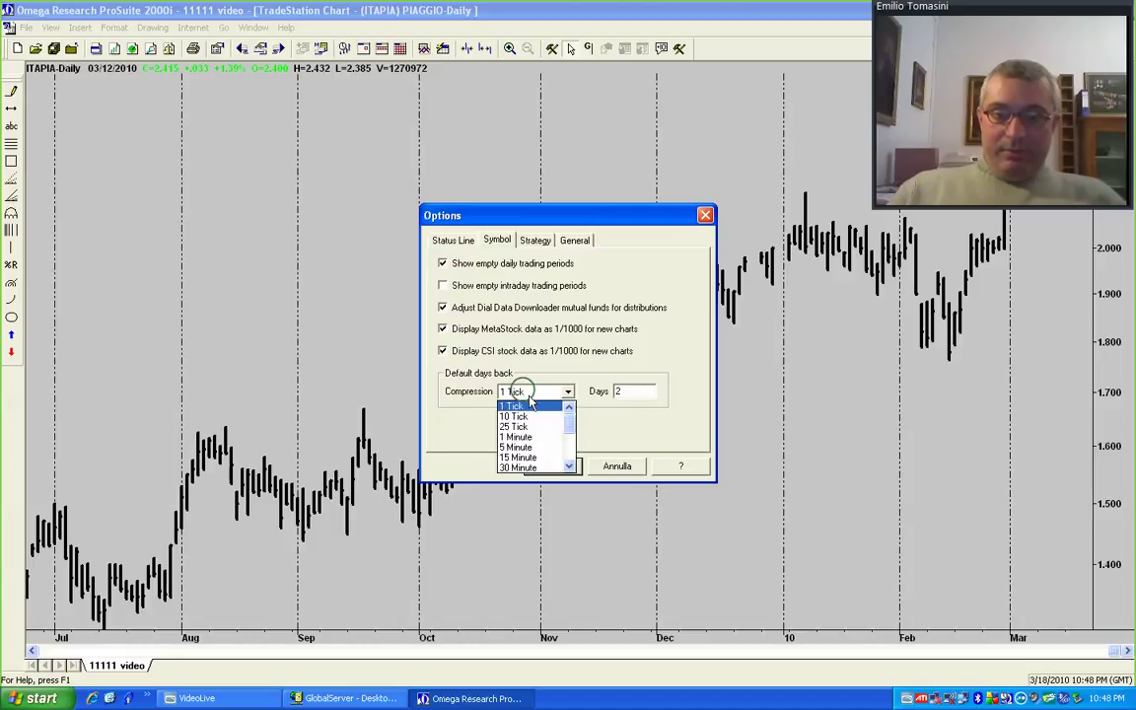
click(569, 461)
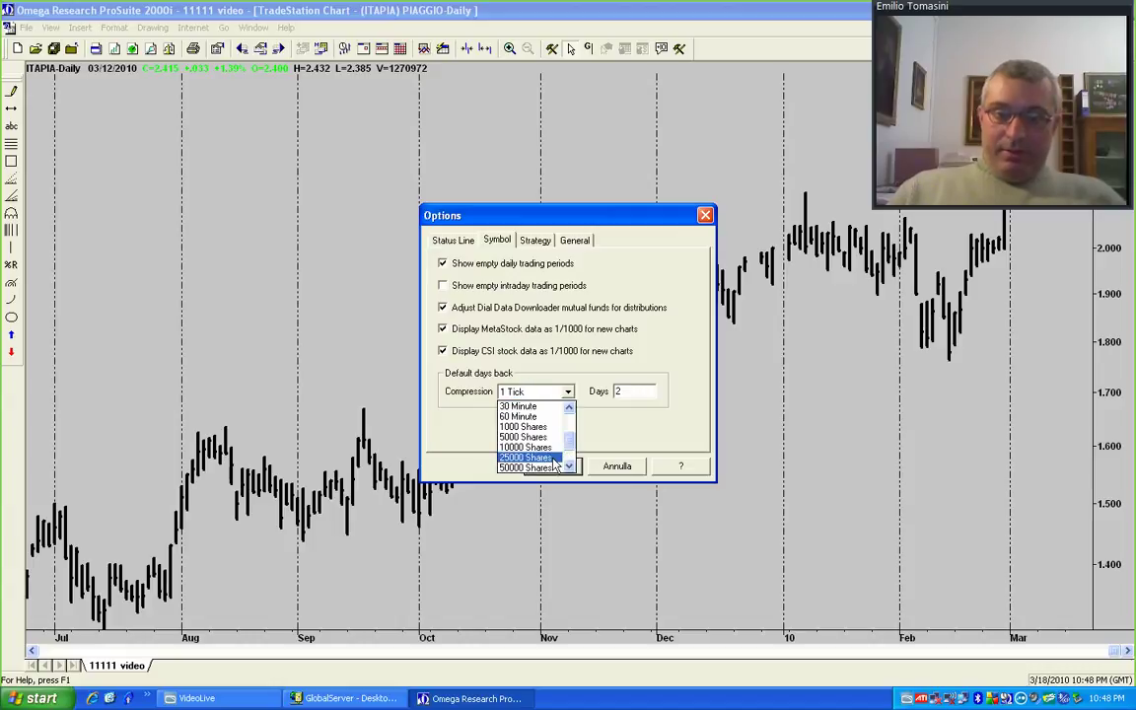
scroll(557, 464, down, 3)
click(522, 447)
click(543, 466)
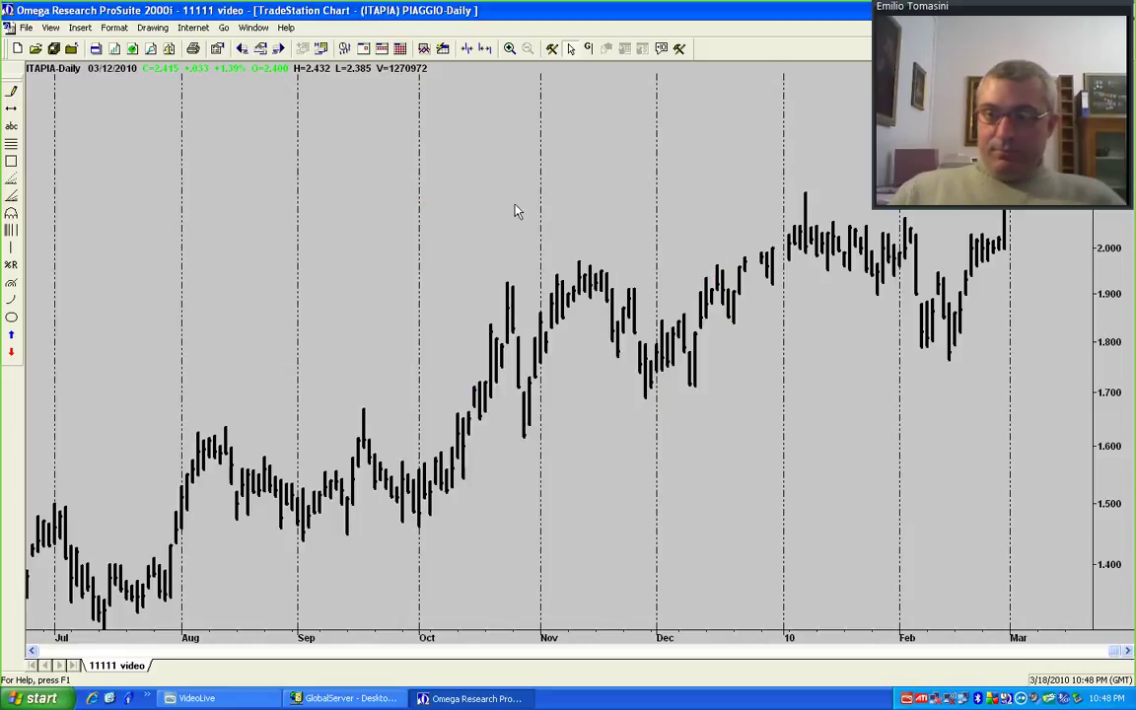
Step back through the symbols to ITAPG (SEAT PAG GIALLE) and insert the MACD indicator with inputs 12, 26, 9.
click(241, 49)
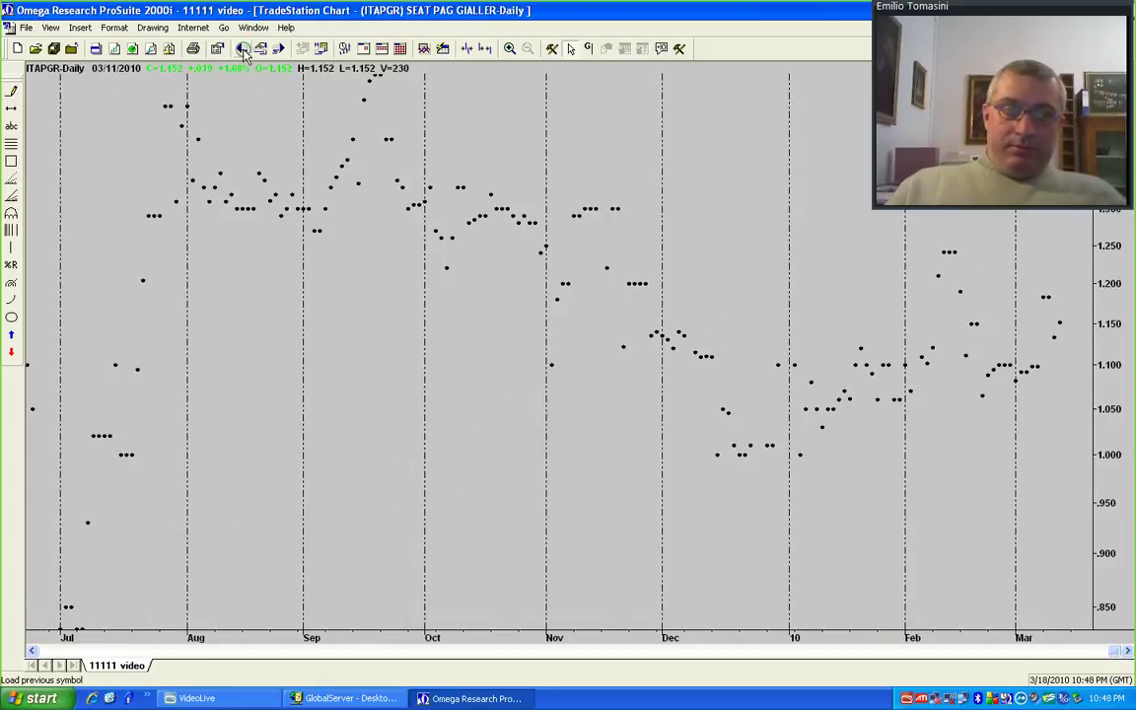
click(80, 28)
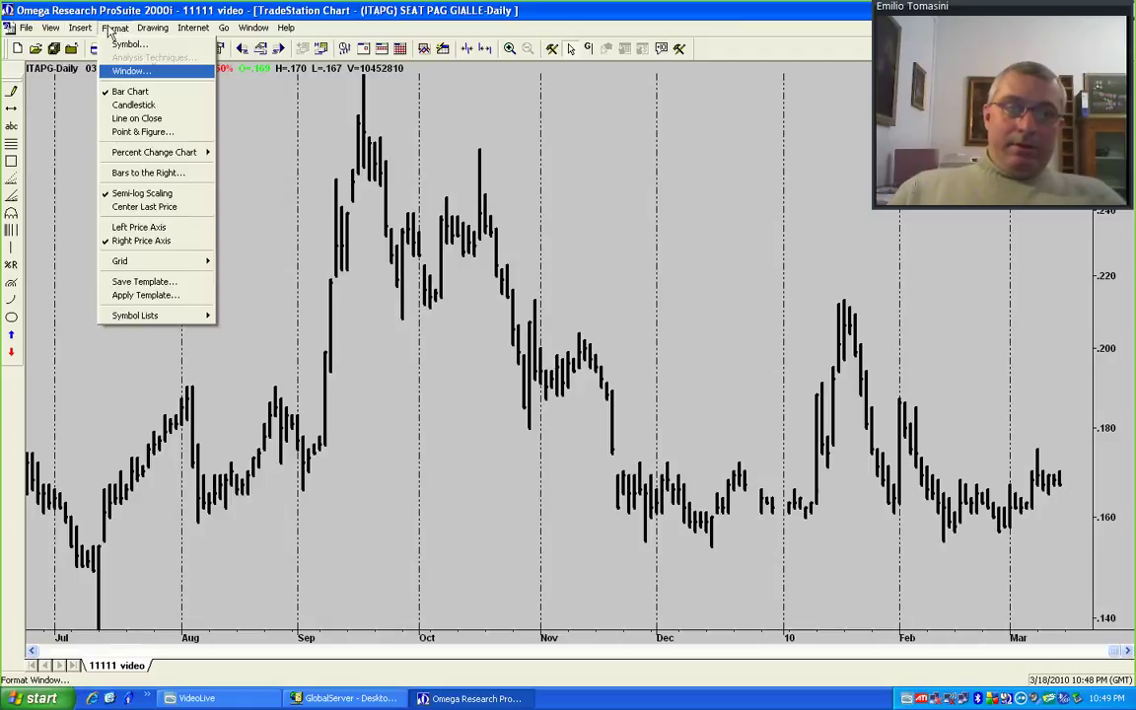
click(95, 64)
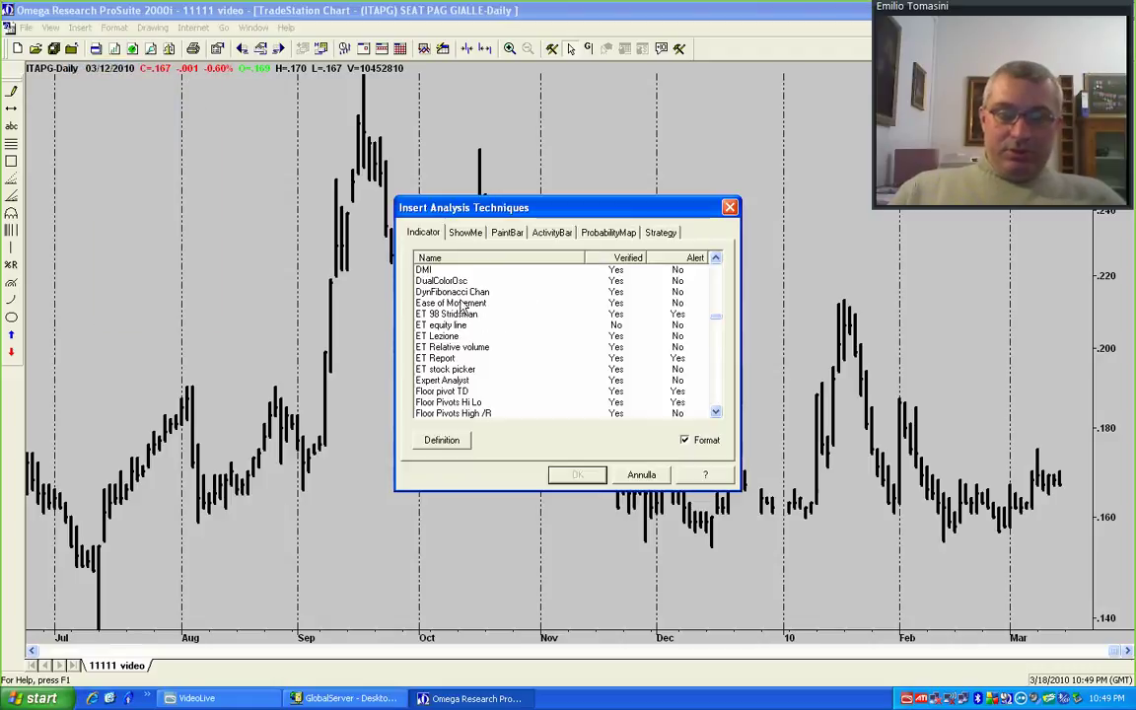
scroll(717, 316, up, 5)
drag(718, 316, 717, 345)
click(510, 369)
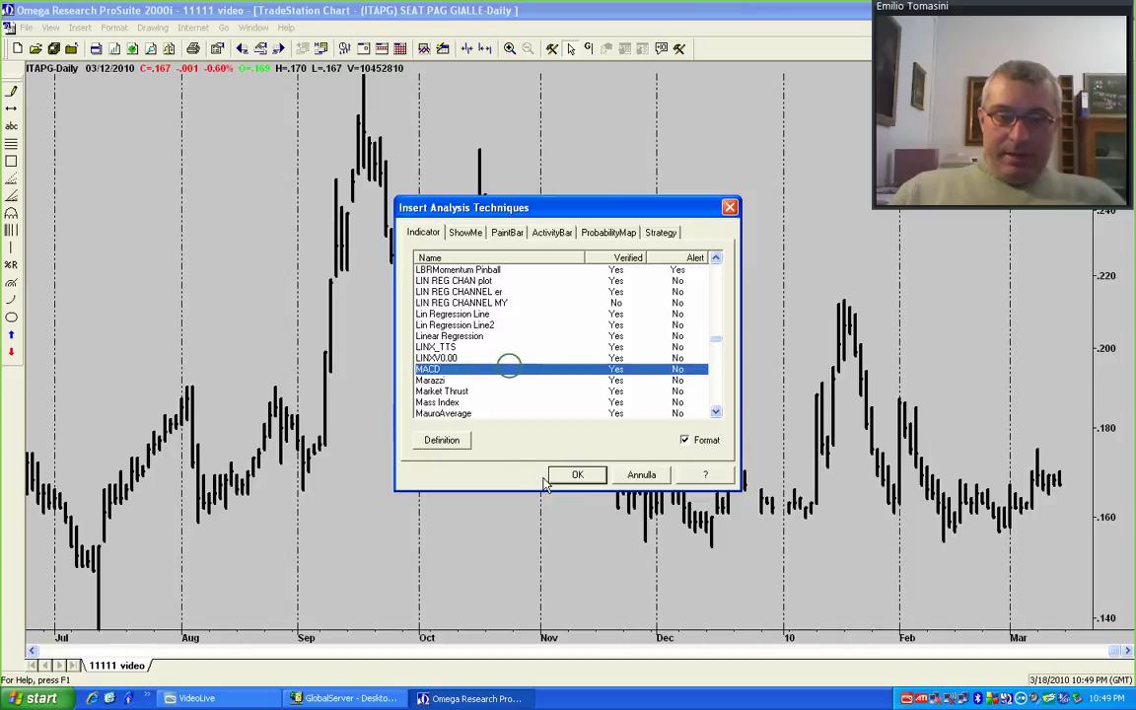
click(579, 477)
click(572, 472)
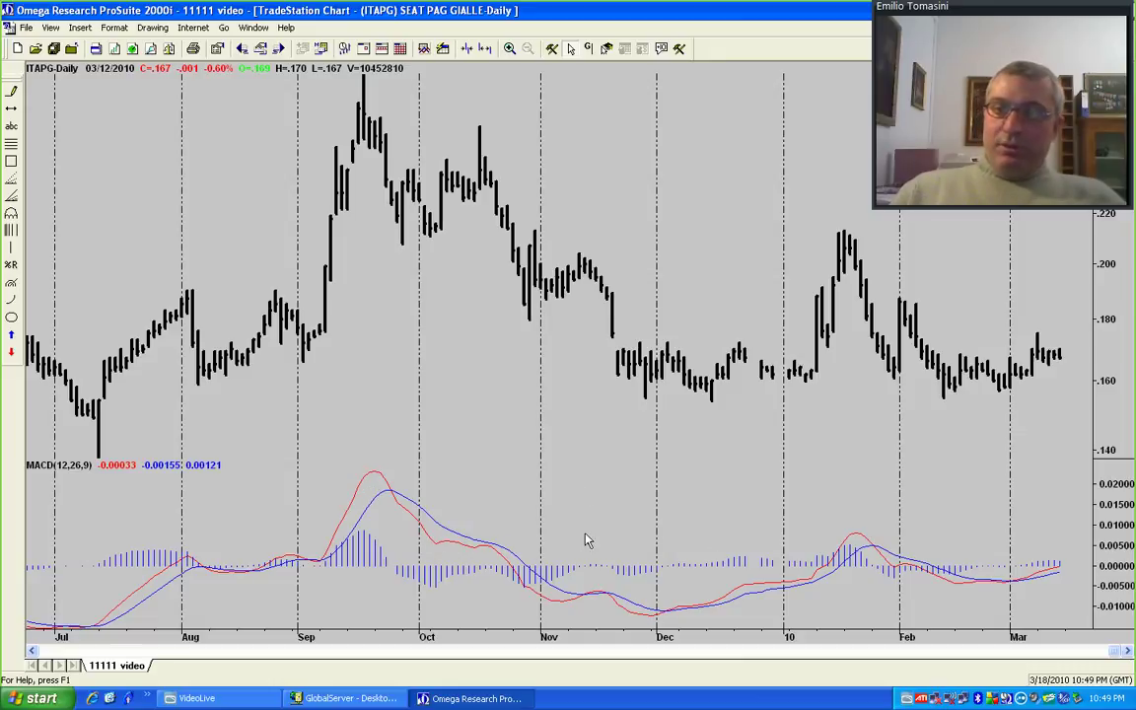
Insert the Key Reversal Down ShowMe study on the ITAPG daily chart with its default formatting.
click(81, 28)
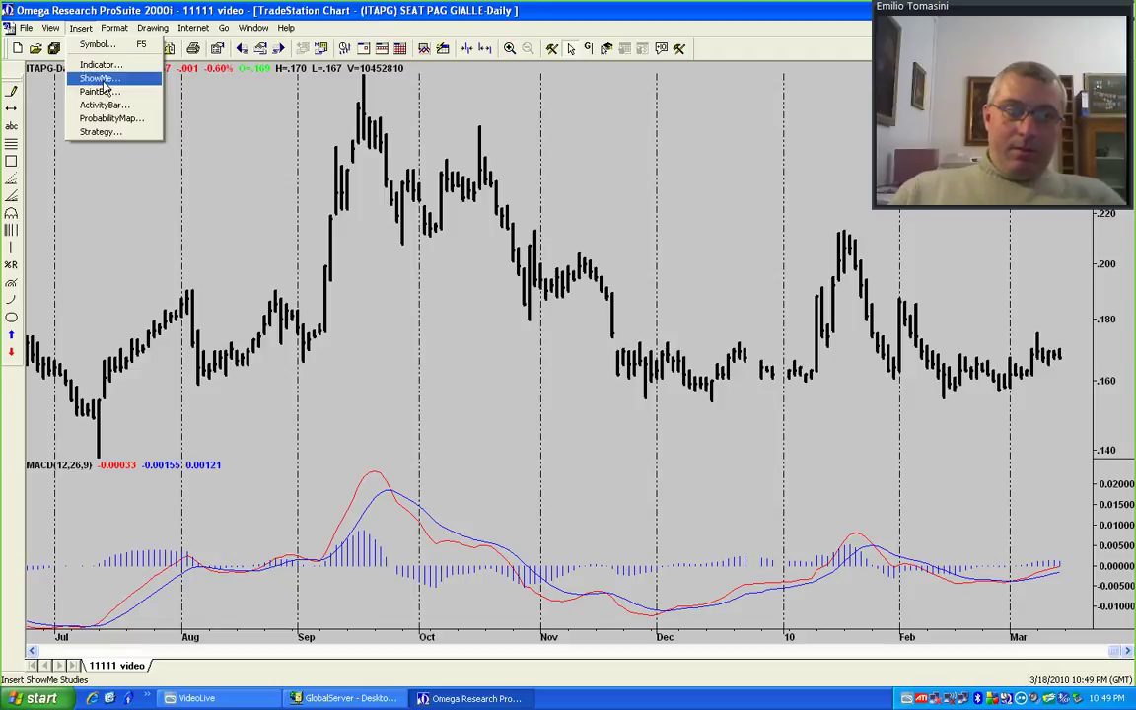
click(99, 78)
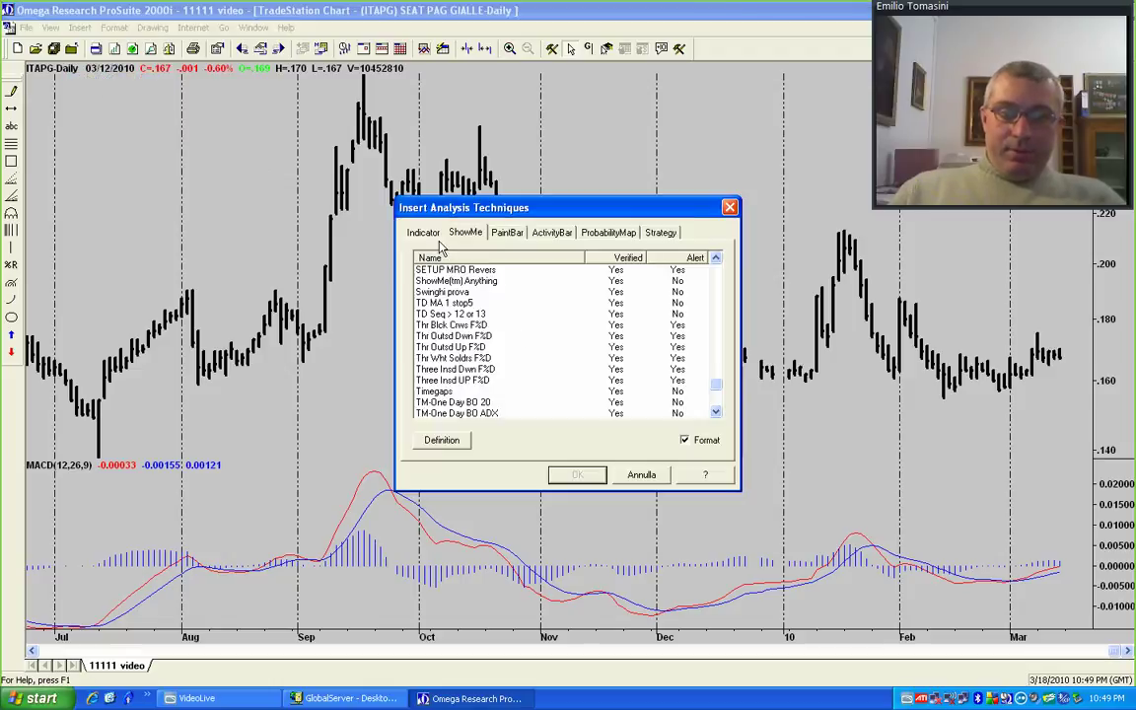
drag(517, 209, 634, 78)
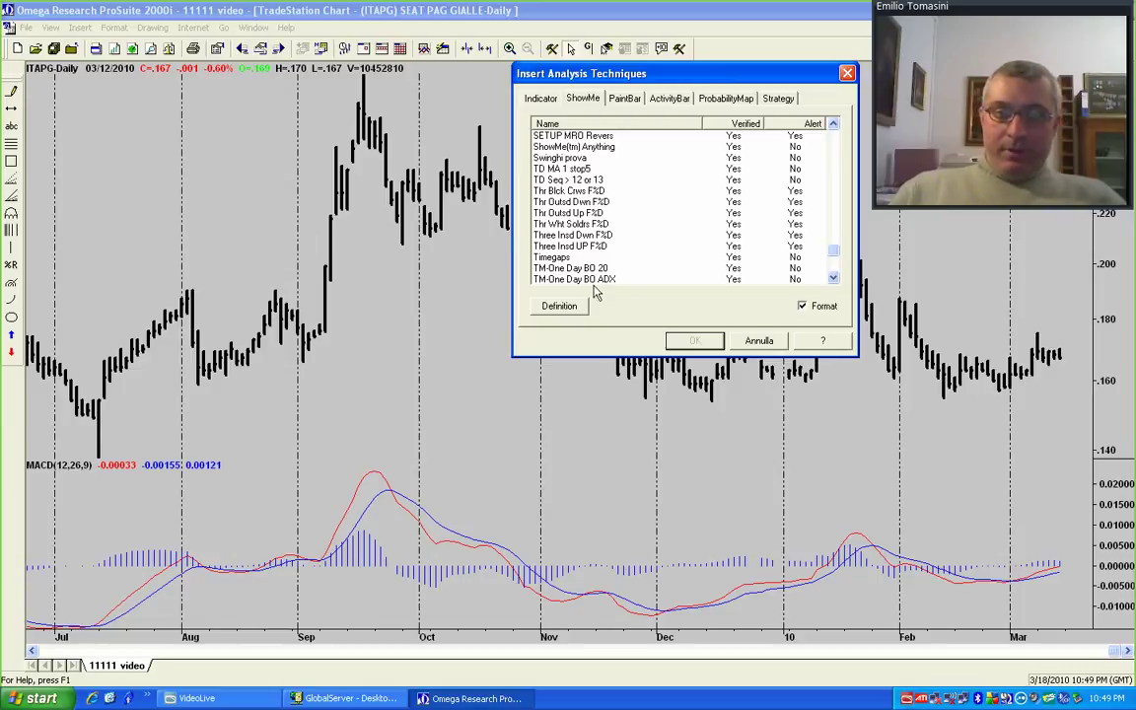
scroll(582, 264, up, 2)
scroll(588, 269, up, 3)
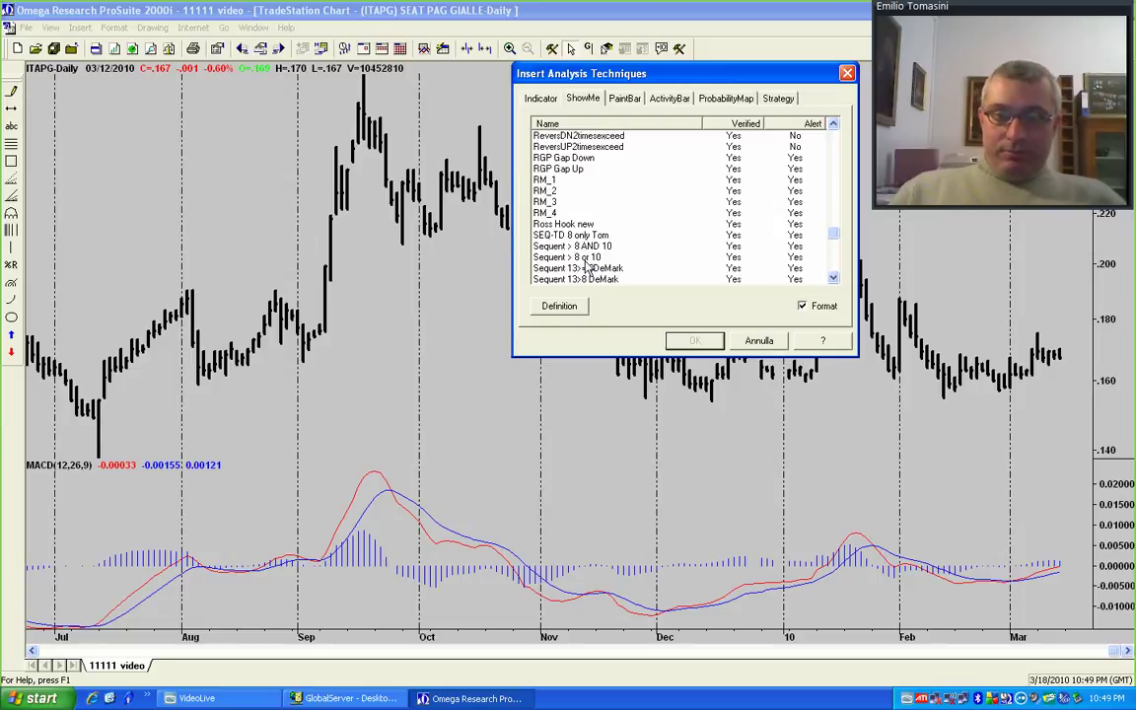
scroll(588, 266, up, 2)
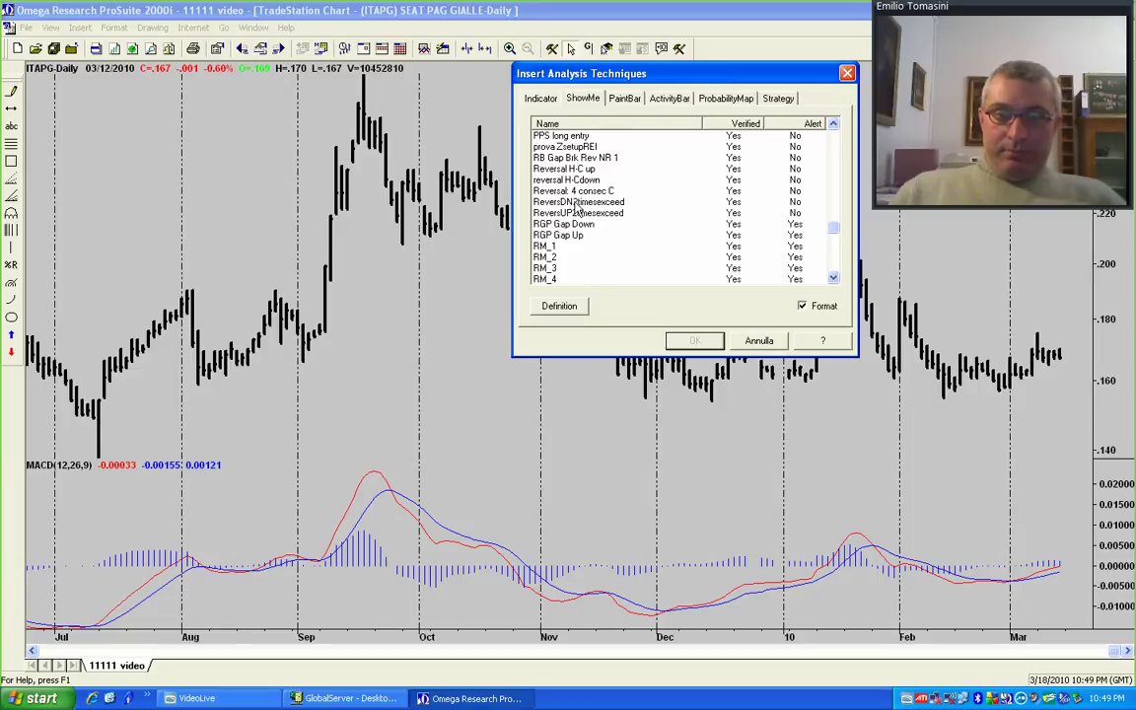
scroll(586, 203, up, 2)
scroll(653, 215, up, 3)
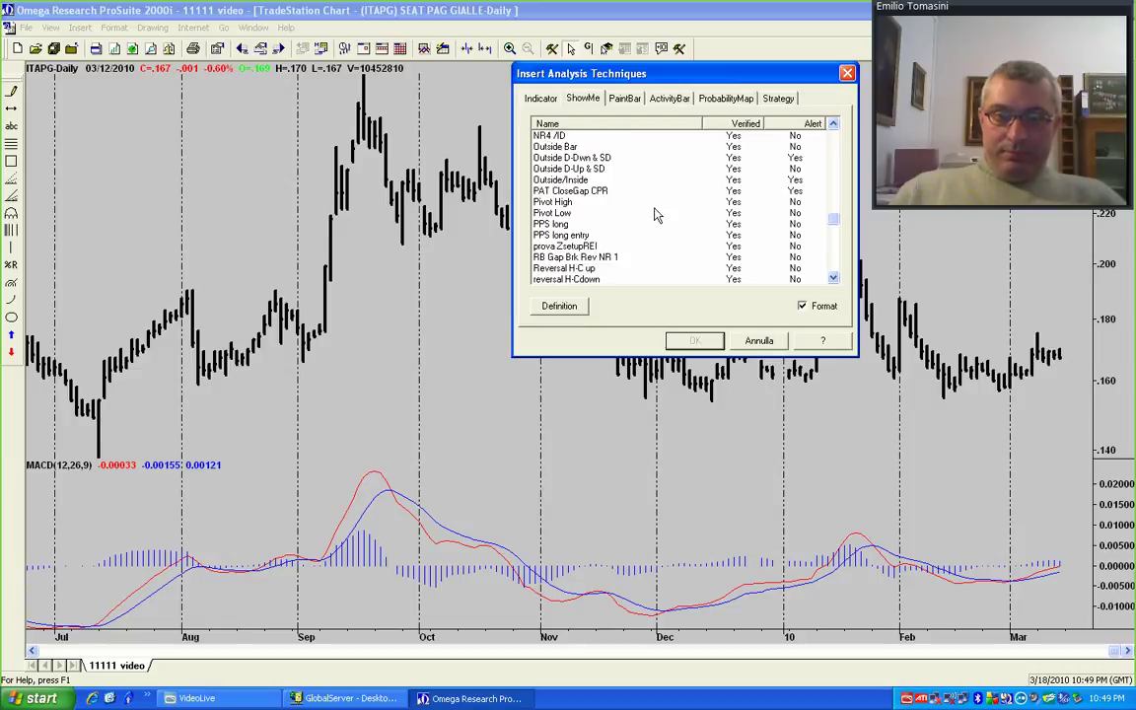
scroll(653, 216, up, 1)
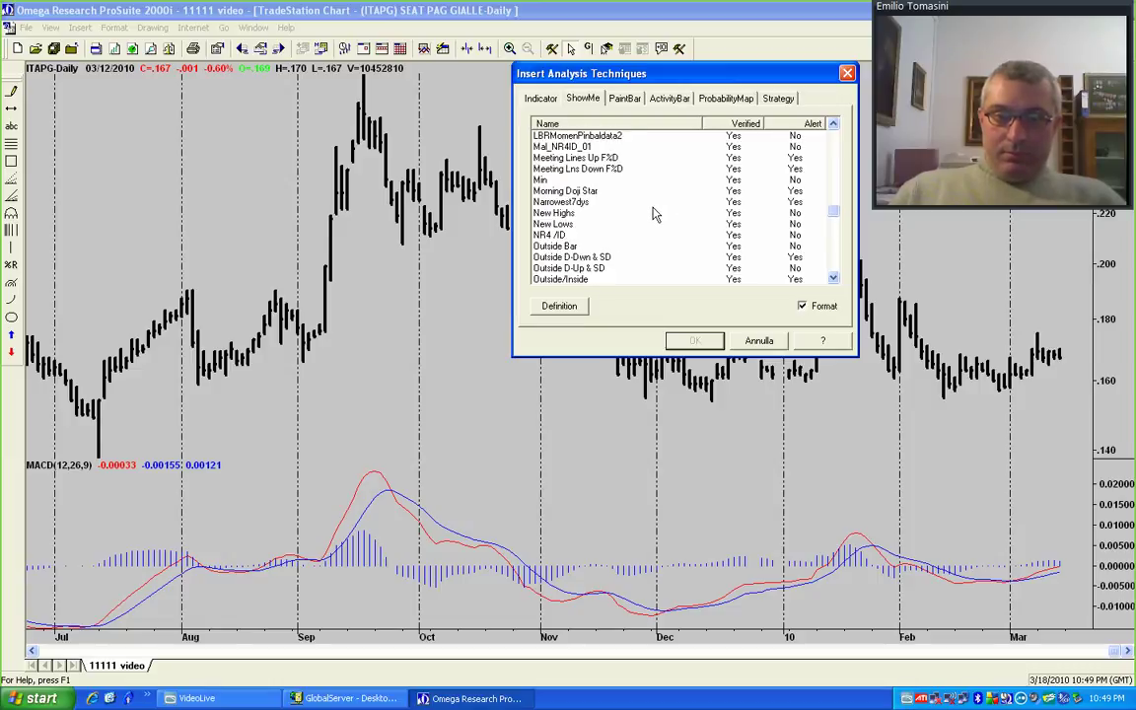
scroll(607, 202, up, 2)
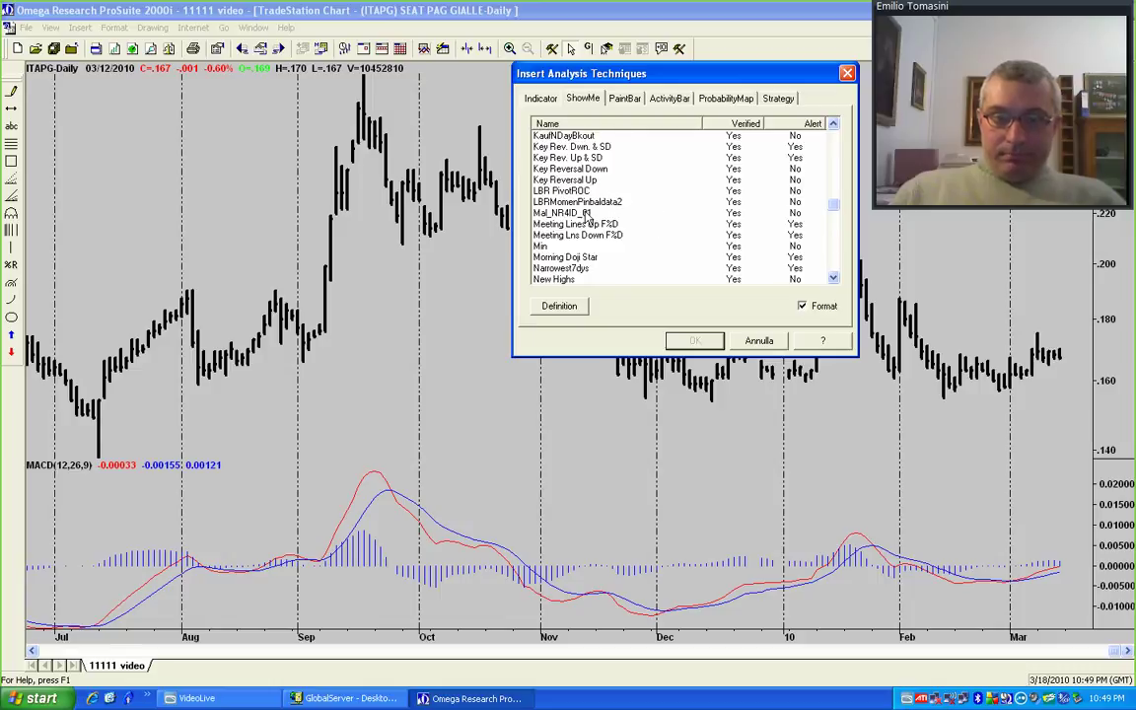
scroll(587, 226, up, 1)
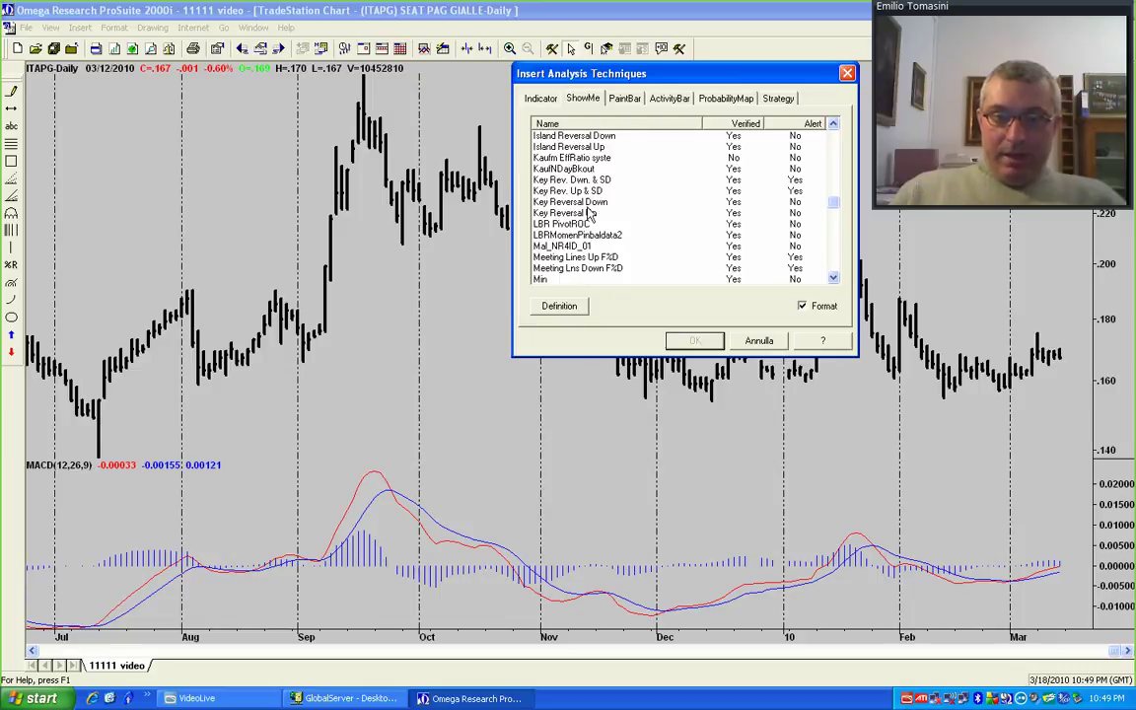
click(535, 202)
click(685, 341)
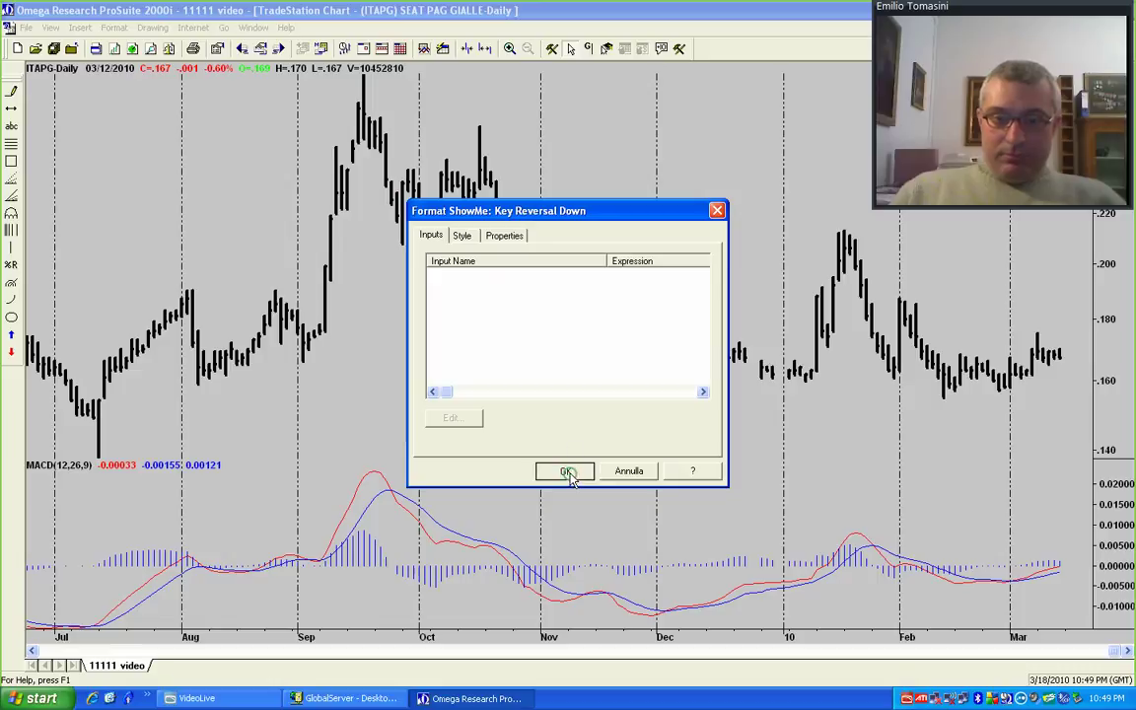
click(571, 472)
click(581, 135)
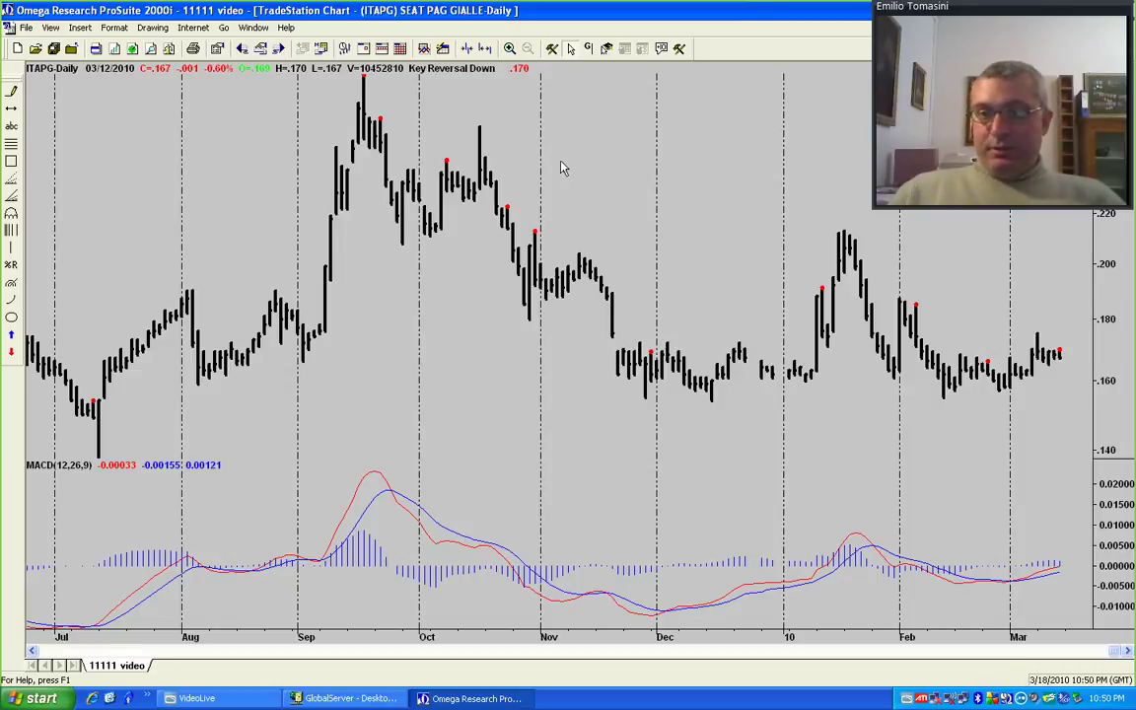
right_click(482, 113)
key(Escape)
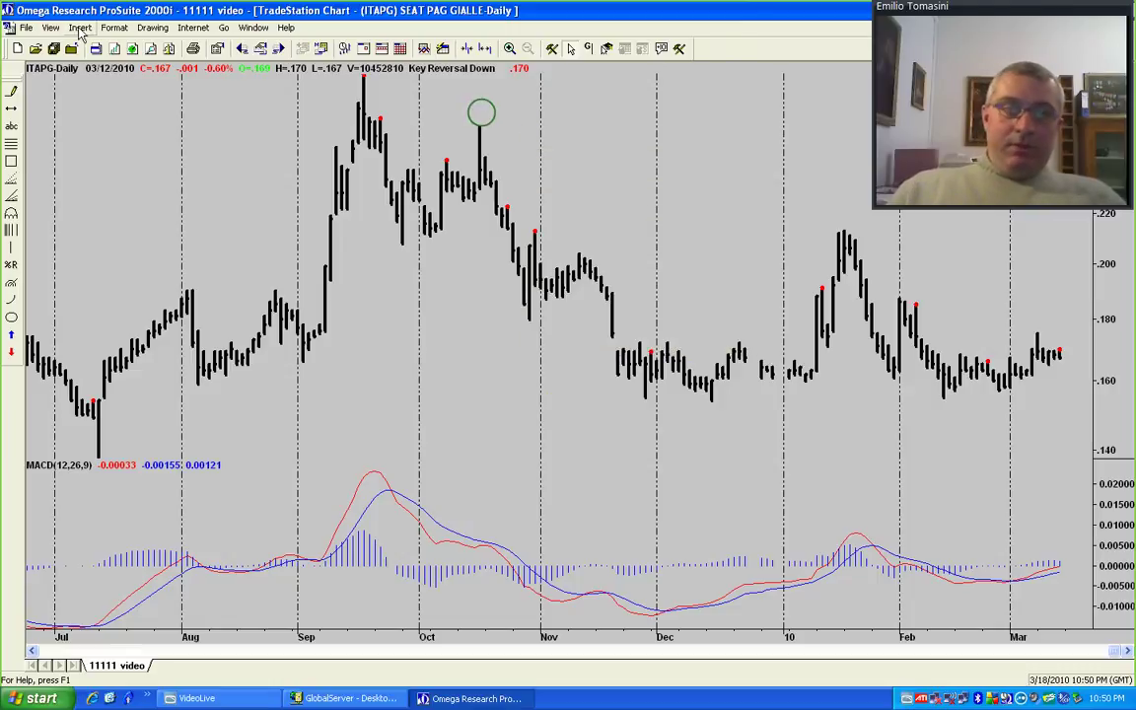
Insert the Mov Avg Crossover PaintBar study on the ITAPG chart with inputs Close, 9, 18, Blue, Red.
click(78, 28)
click(99, 92)
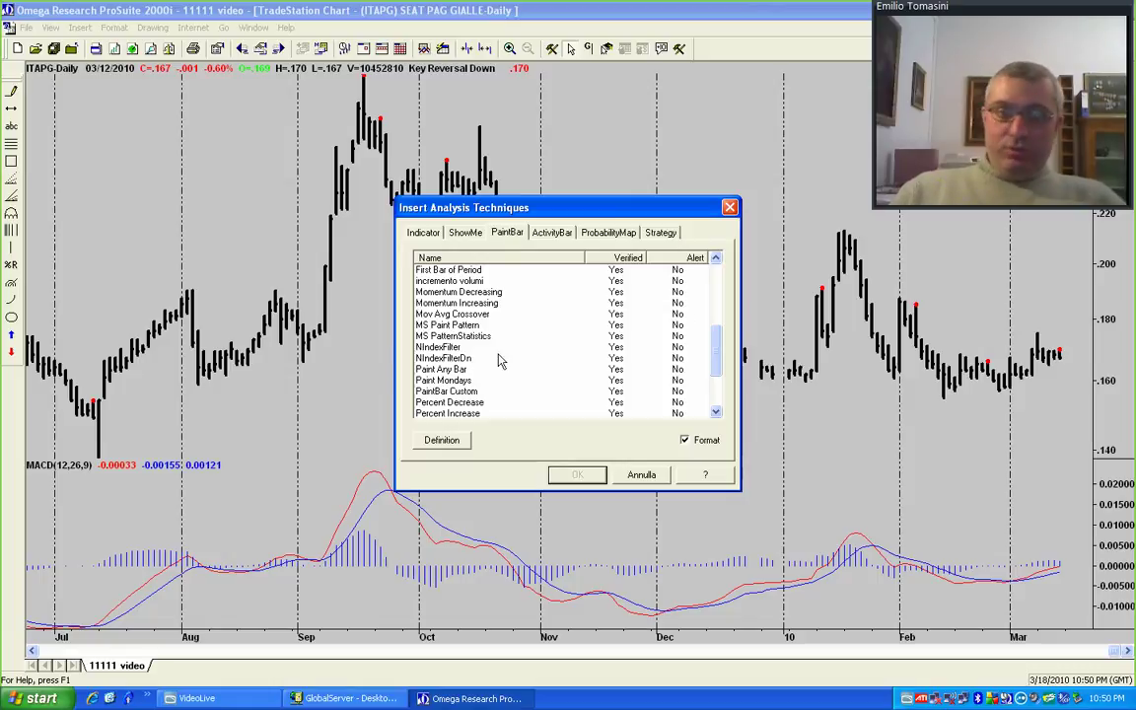
click(454, 313)
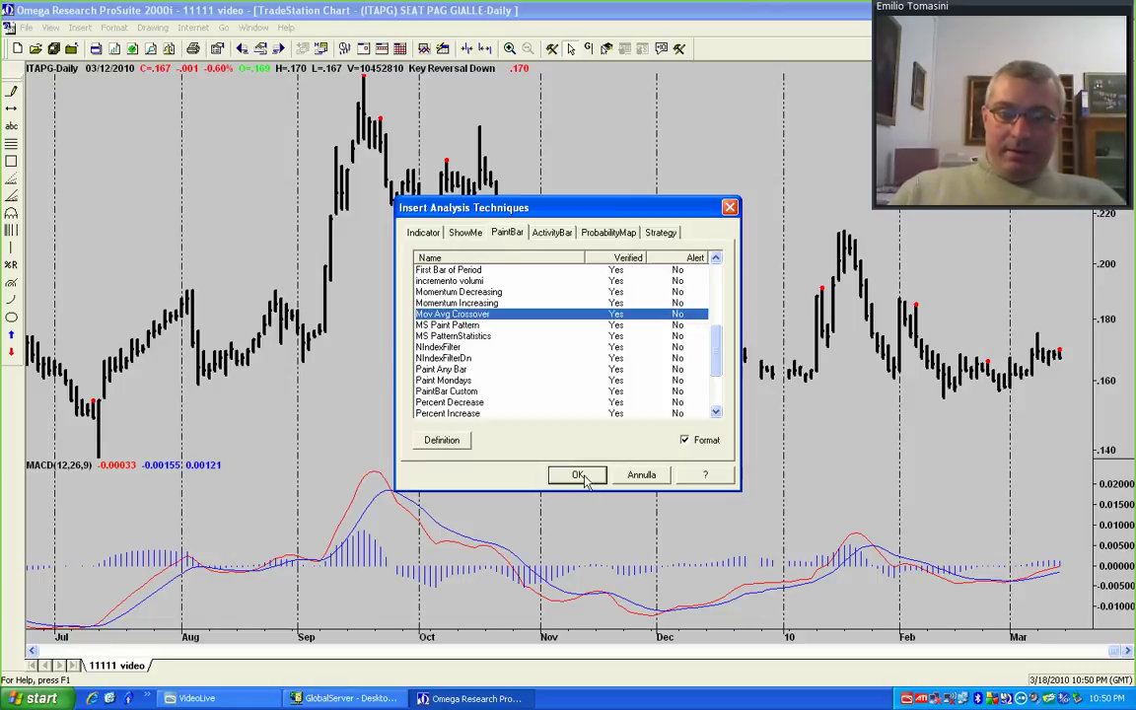
click(582, 476)
click(564, 474)
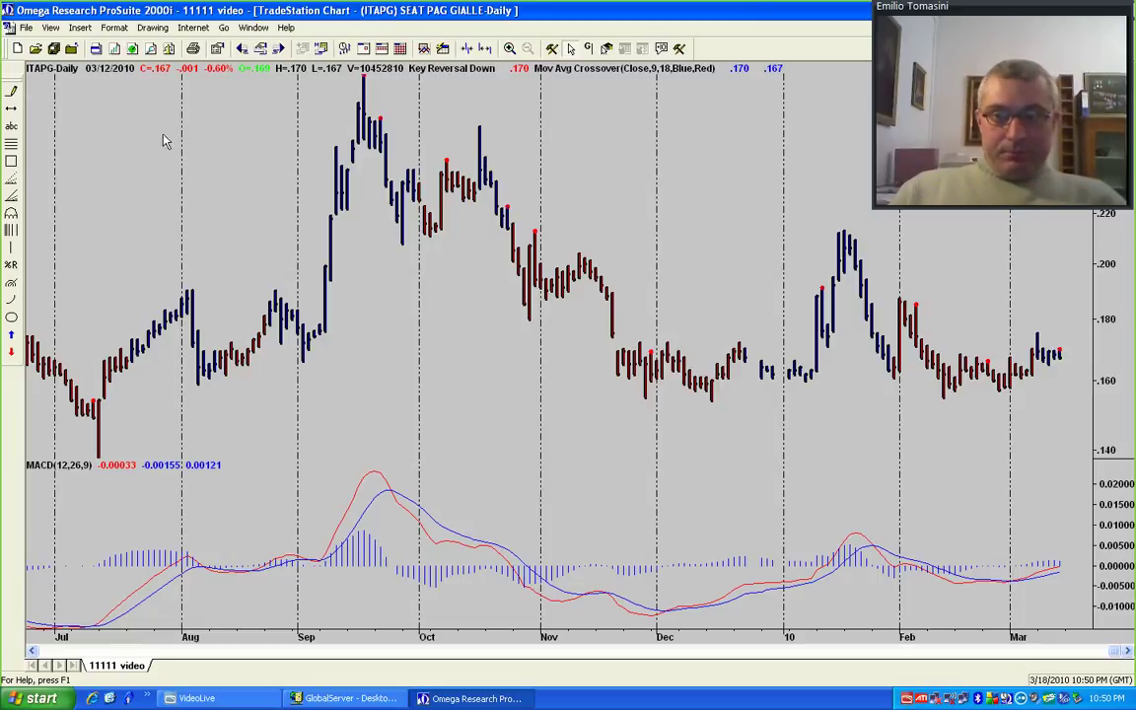
View the list of strategies available for insertion on the chart and close it without inserting any.
click(79, 27)
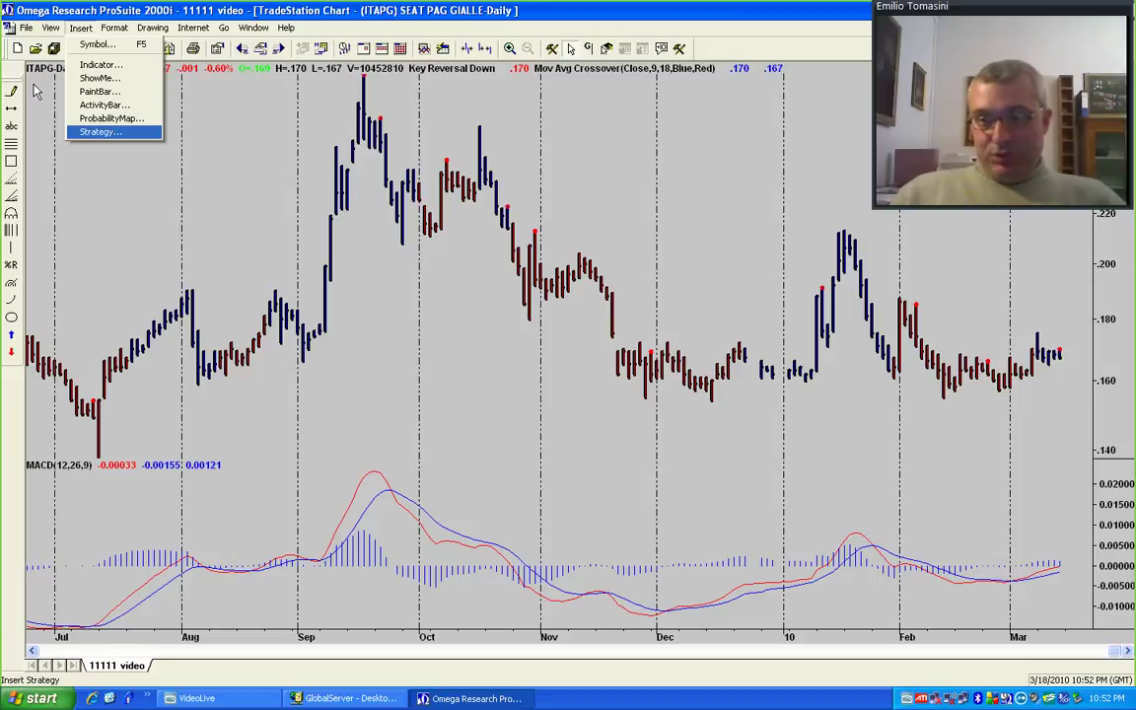
click(44, 8)
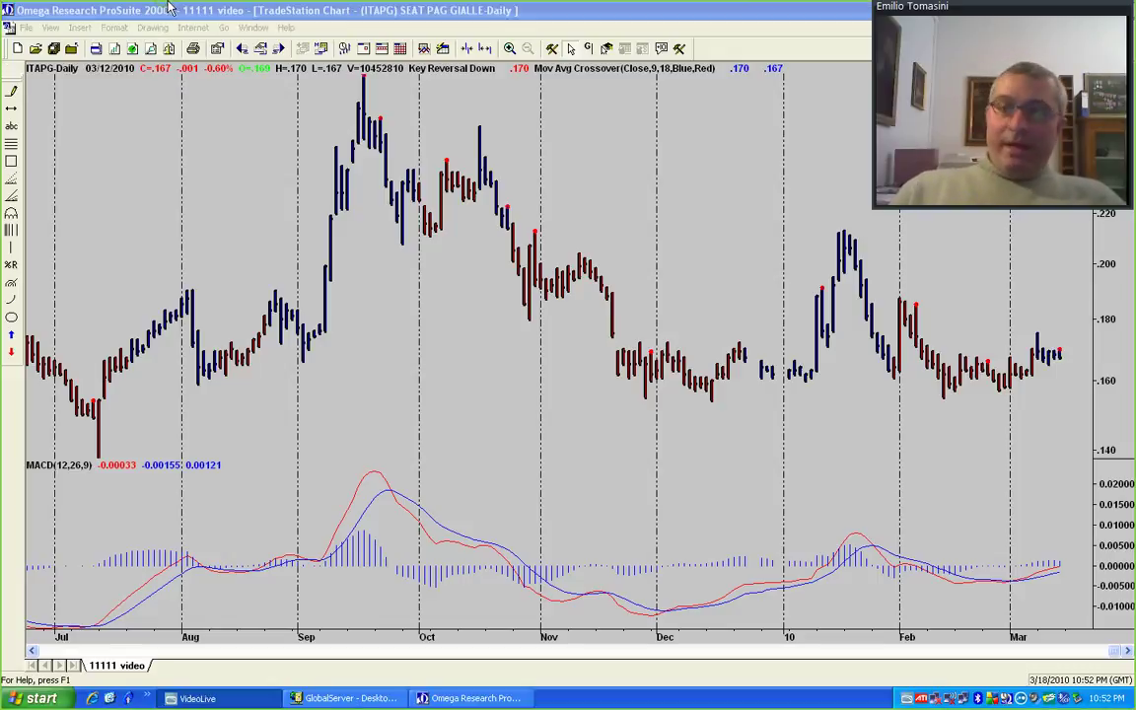
click(79, 27)
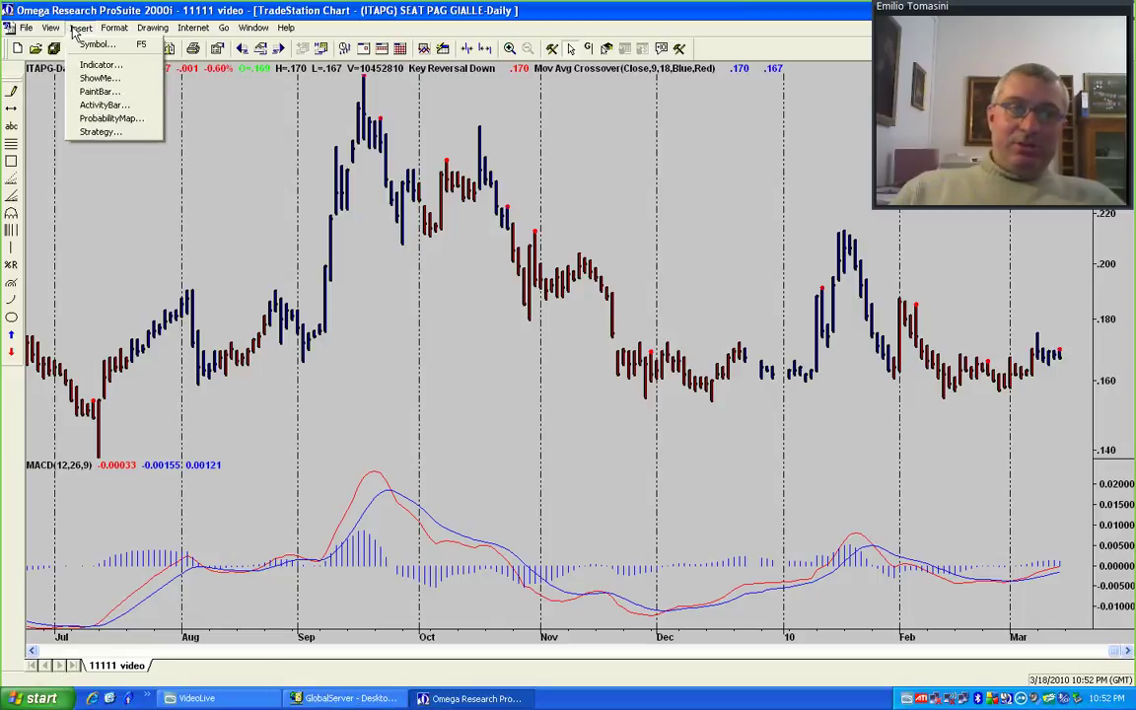
click(103, 133)
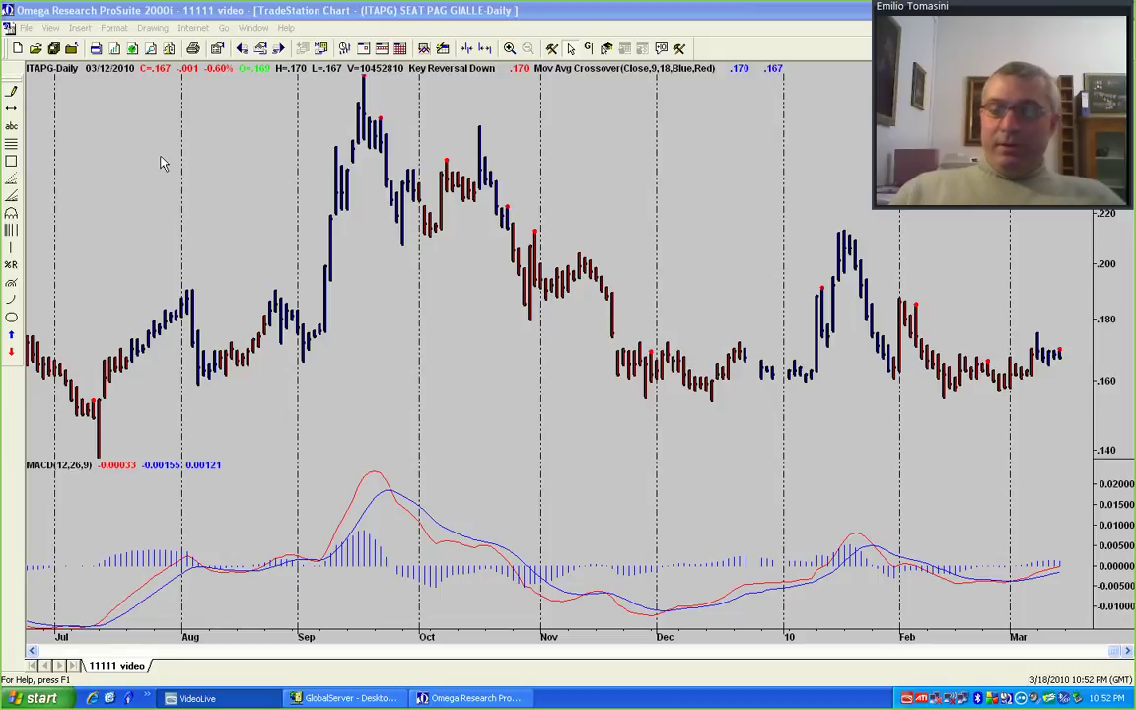
click(55, 30)
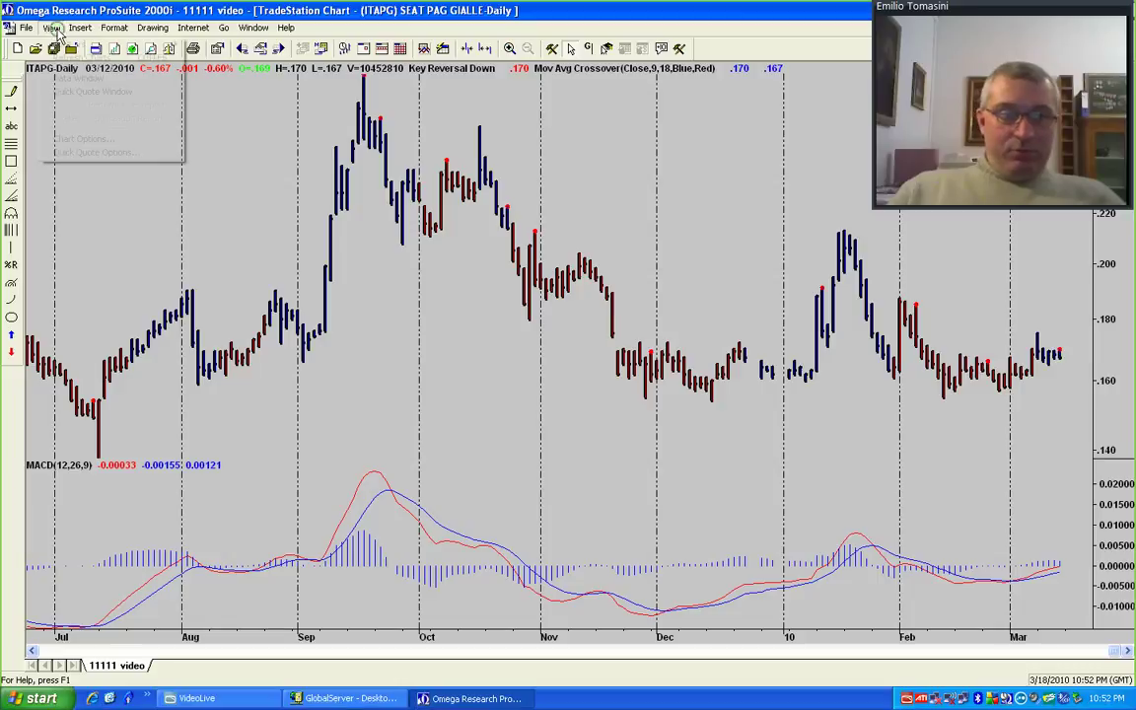
mouse_move(72, 34)
click(100, 131)
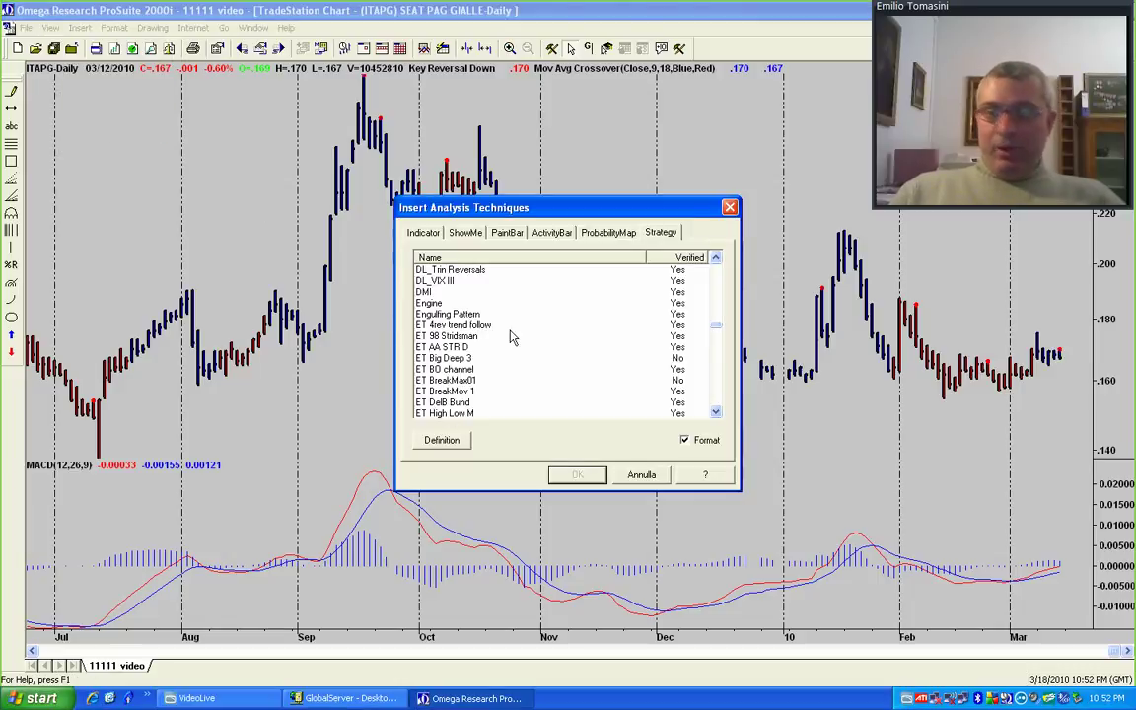
click(646, 474)
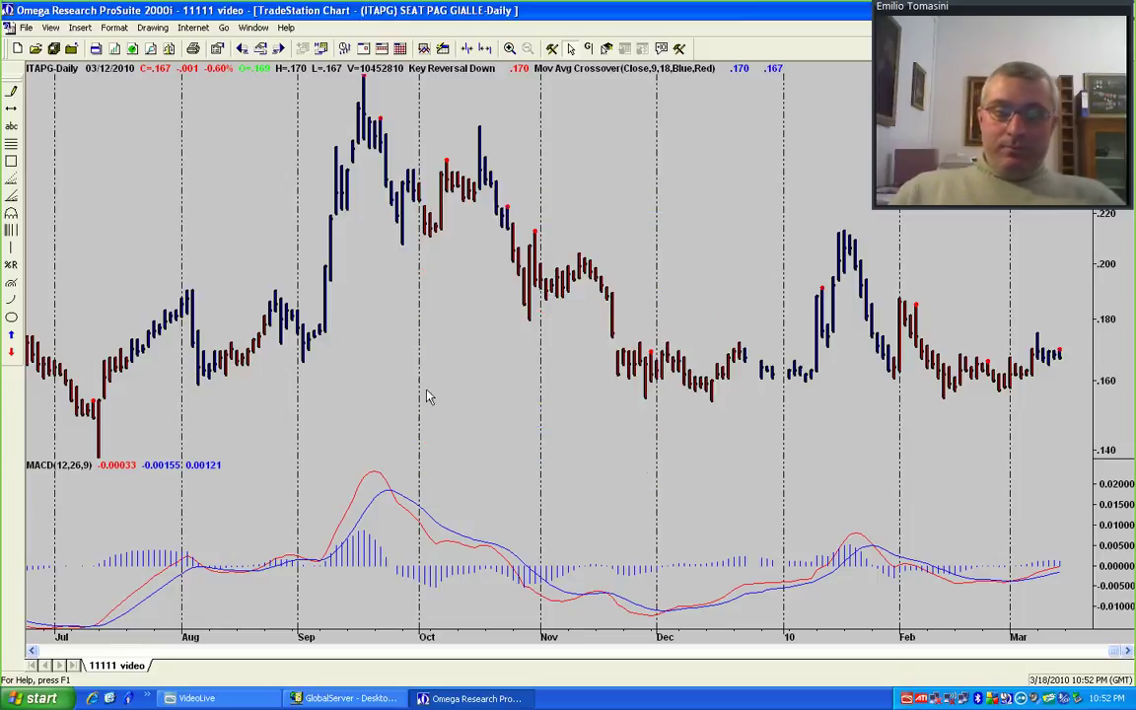
Review the date range and compression settings in the ITAPG symbol's formatting, then cancel.
click(108, 29)
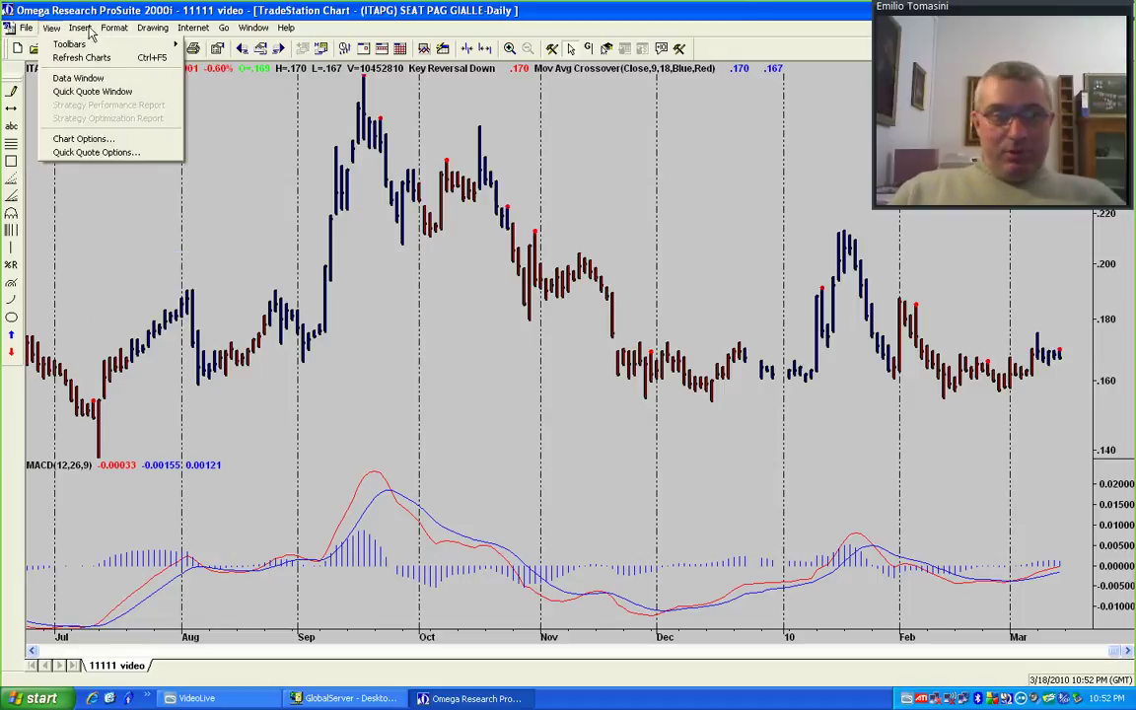
click(105, 41)
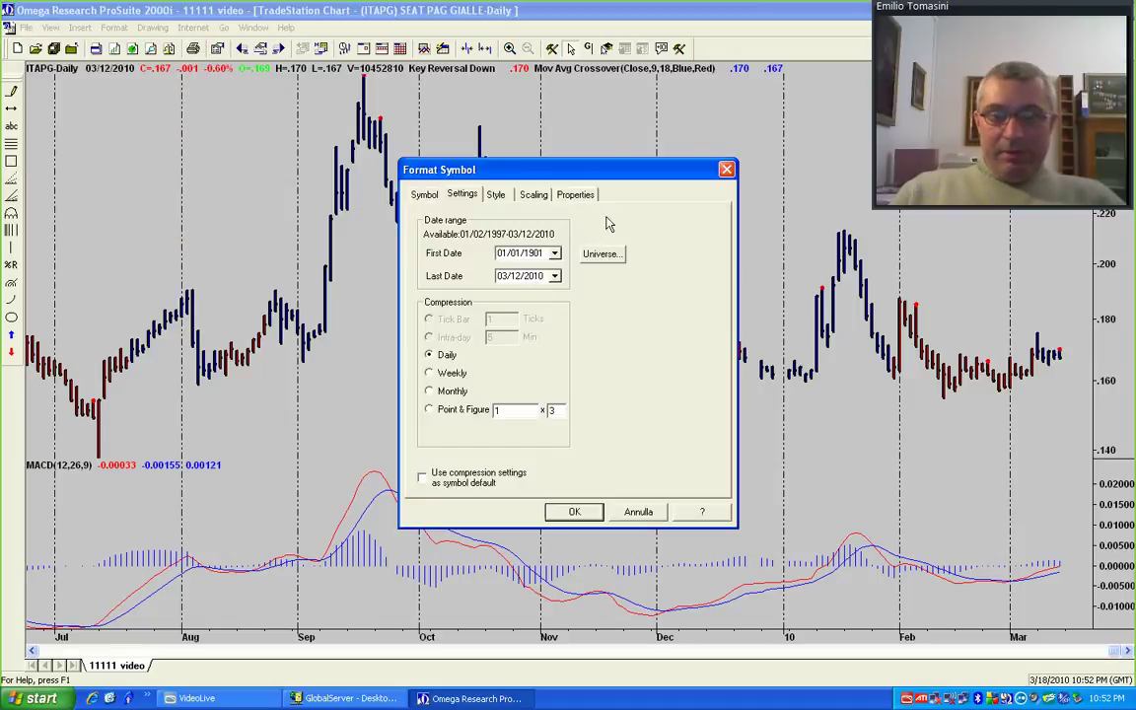
click(641, 511)
Review the inputs, style, properties and subgraph options of the Key Reversal Down ShowMe study and accept them without changes.
click(115, 28)
click(128, 56)
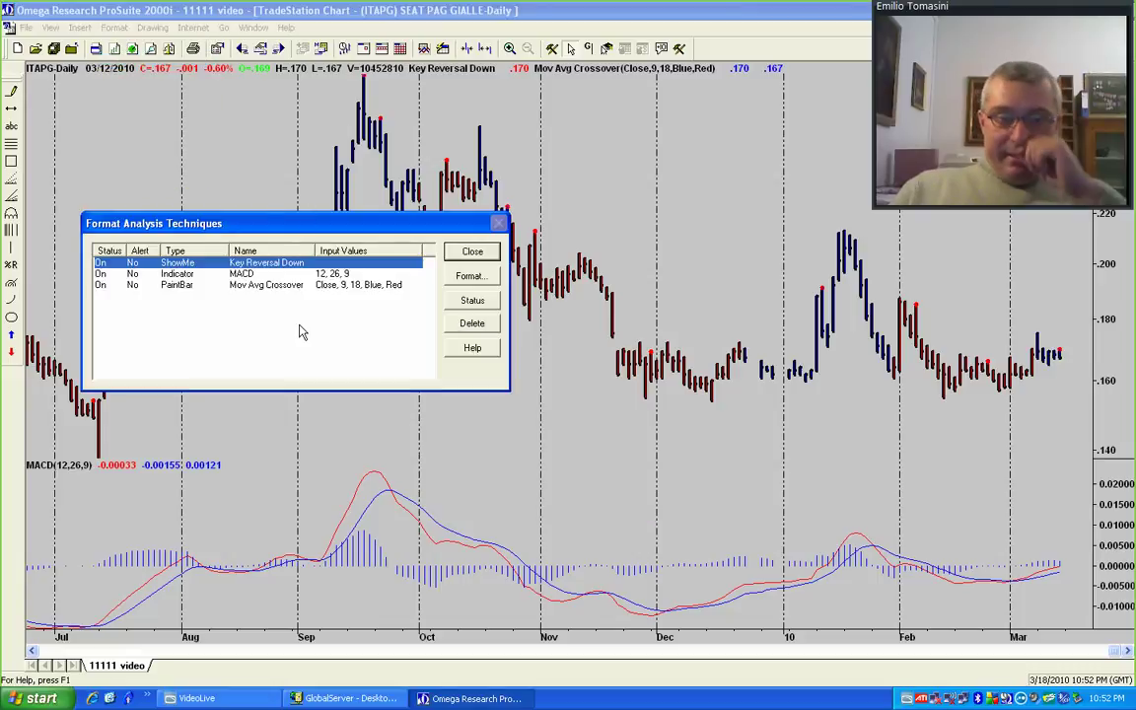
click(473, 281)
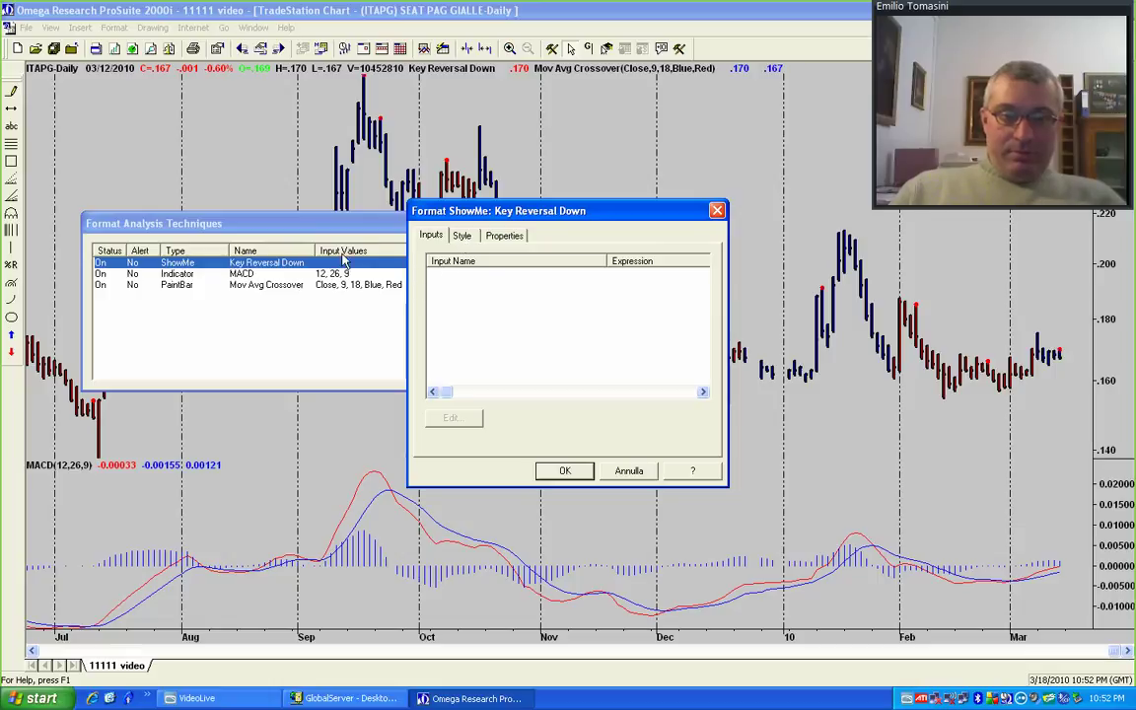
click(461, 235)
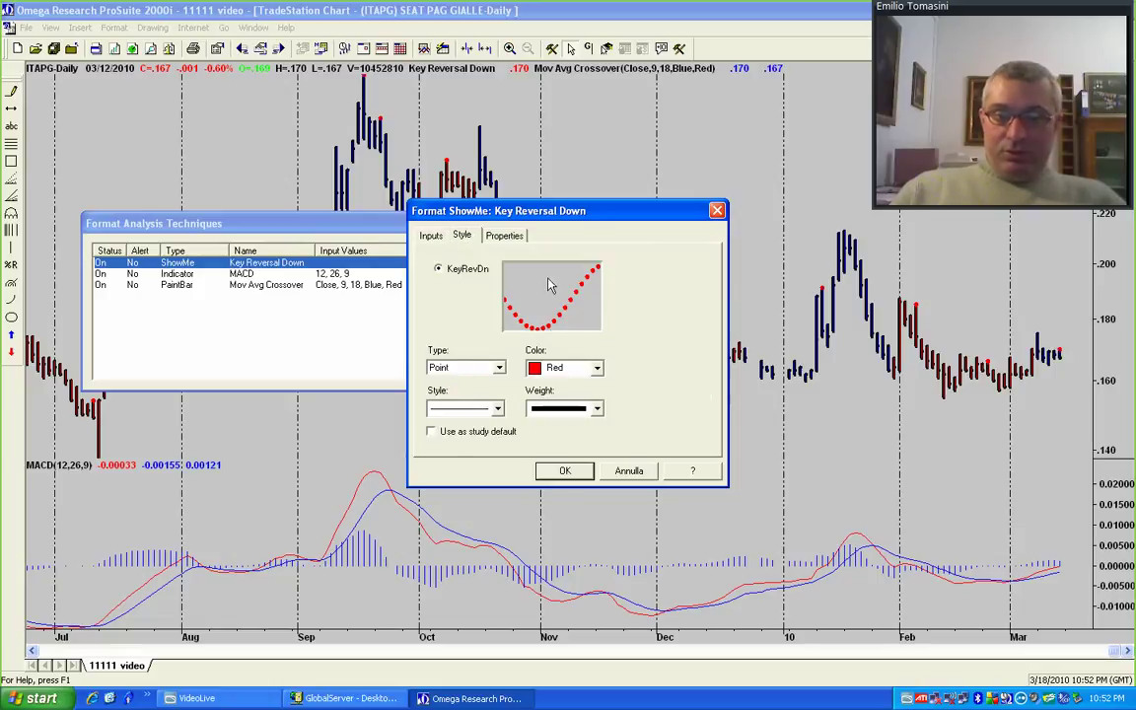
click(504, 235)
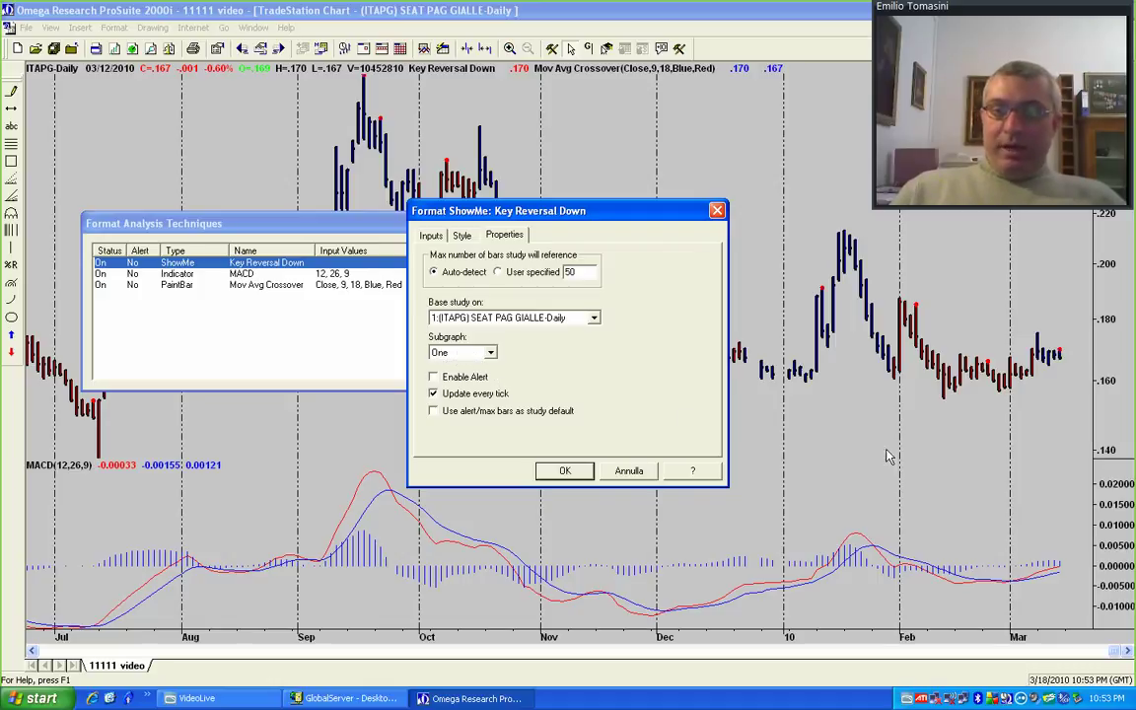
click(473, 353)
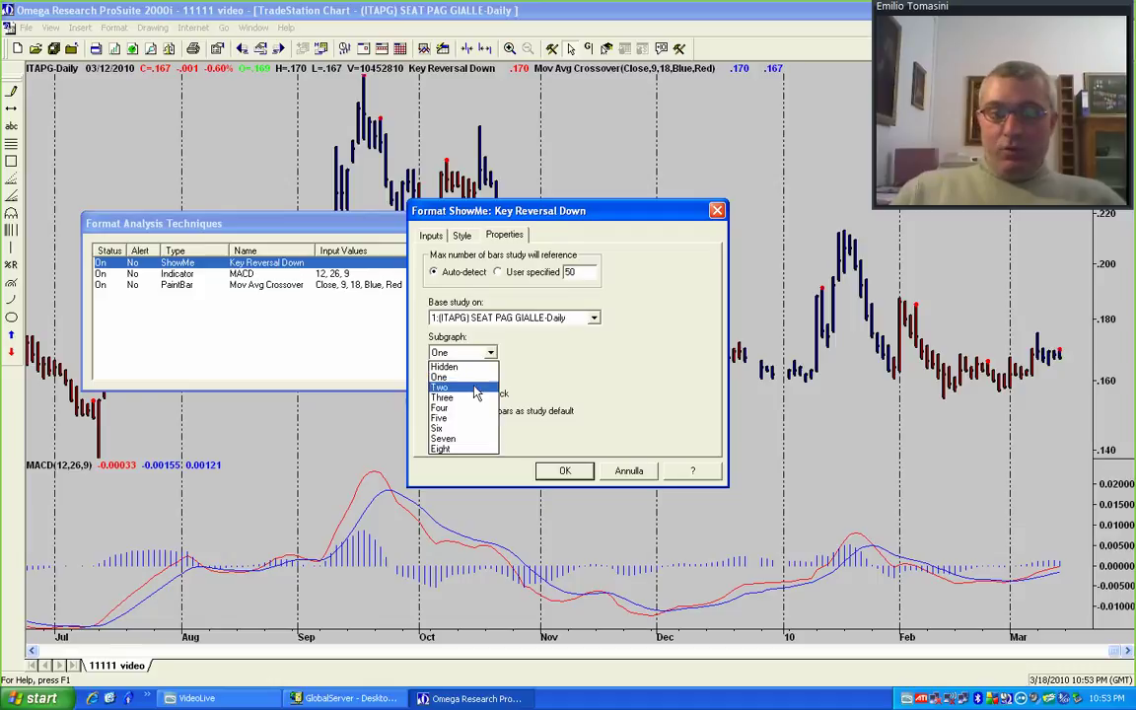
click(694, 329)
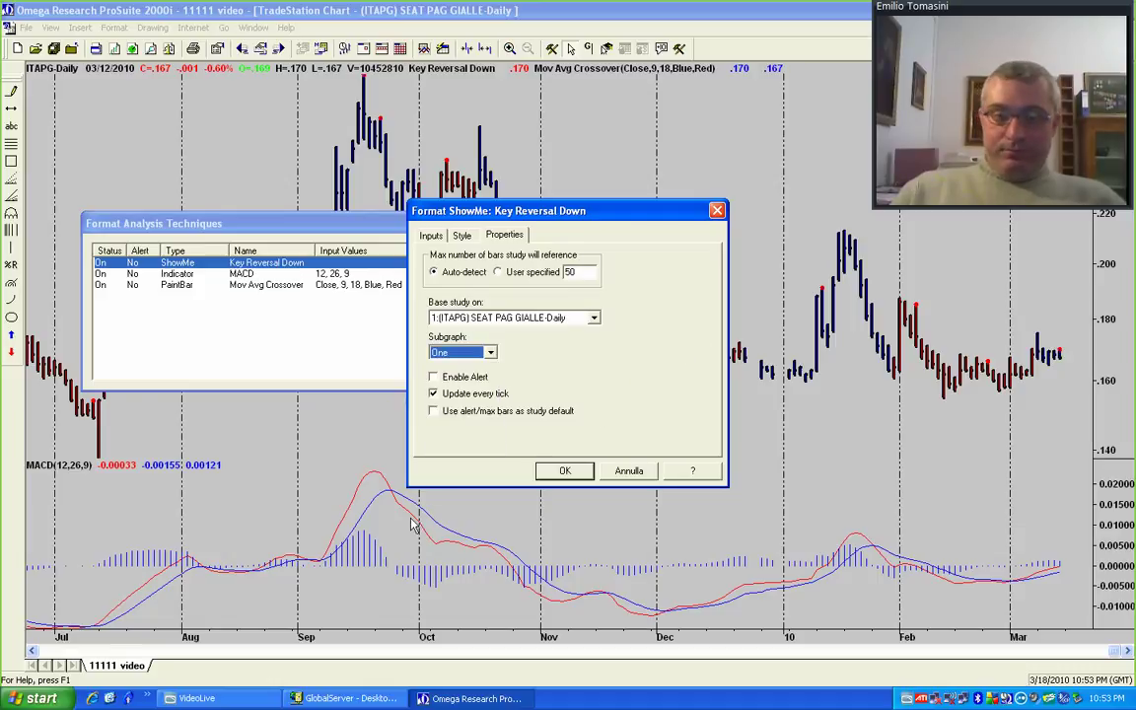
click(566, 472)
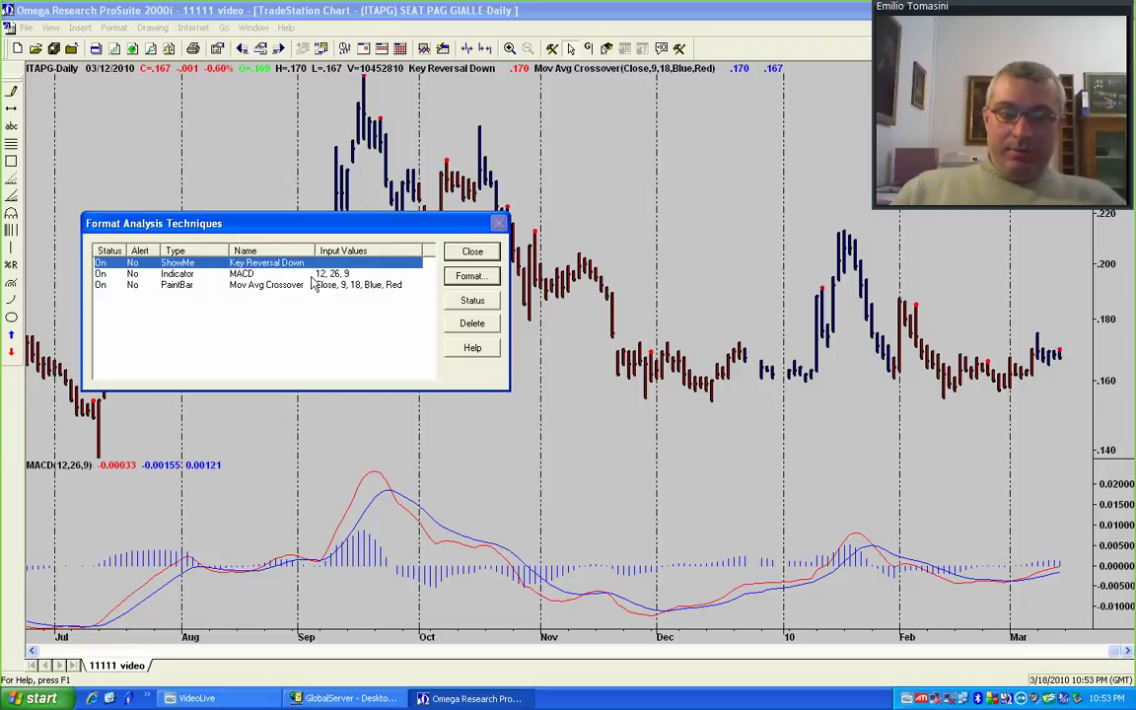
Try a user-specified maximum of 51 reference bars for the MACD indicator, then cancel and close the analysis techniques formatting.
click(251, 273)
click(469, 275)
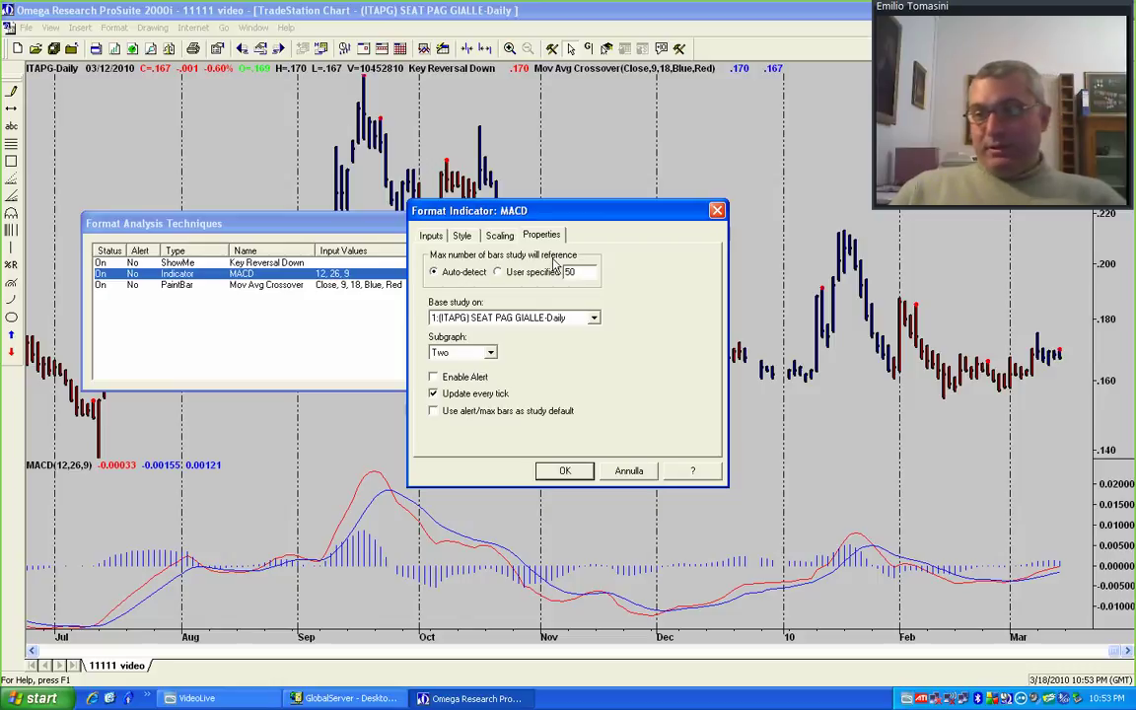
click(499, 273)
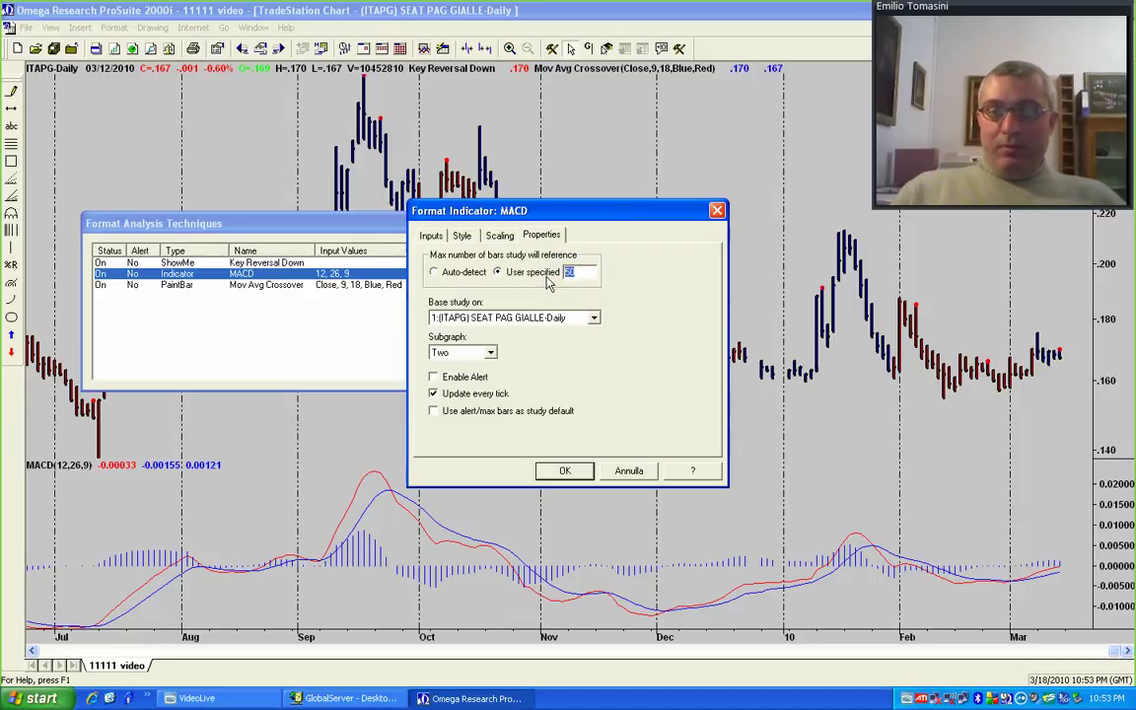
text(51)
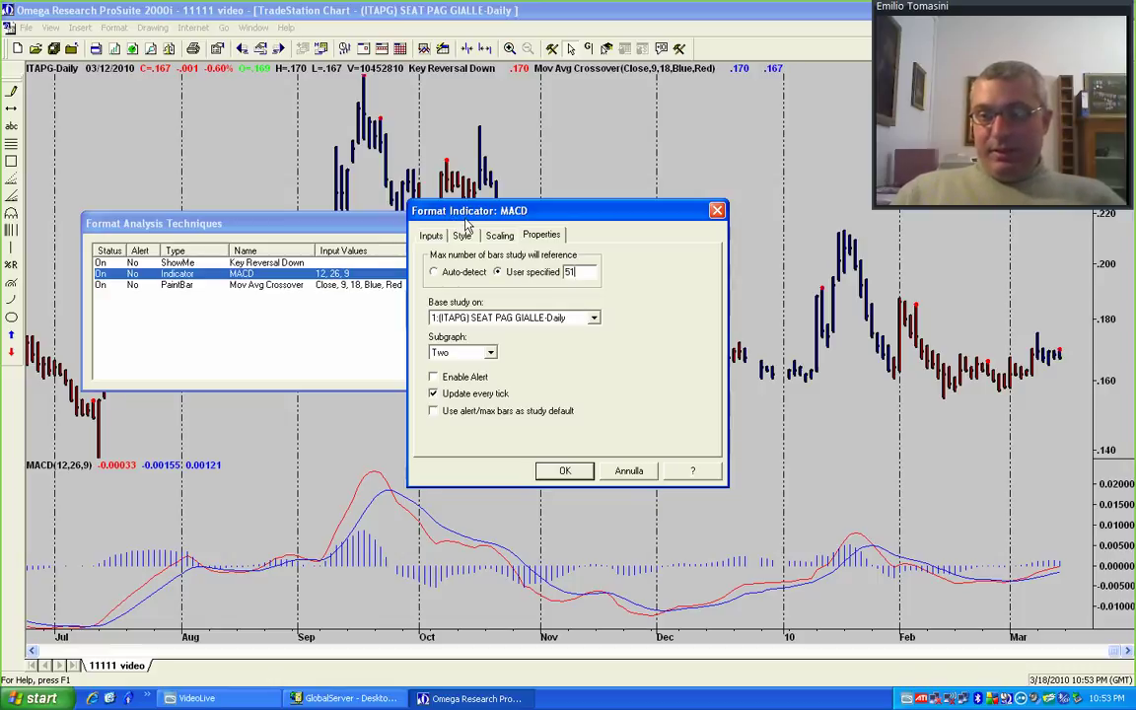
click(630, 471)
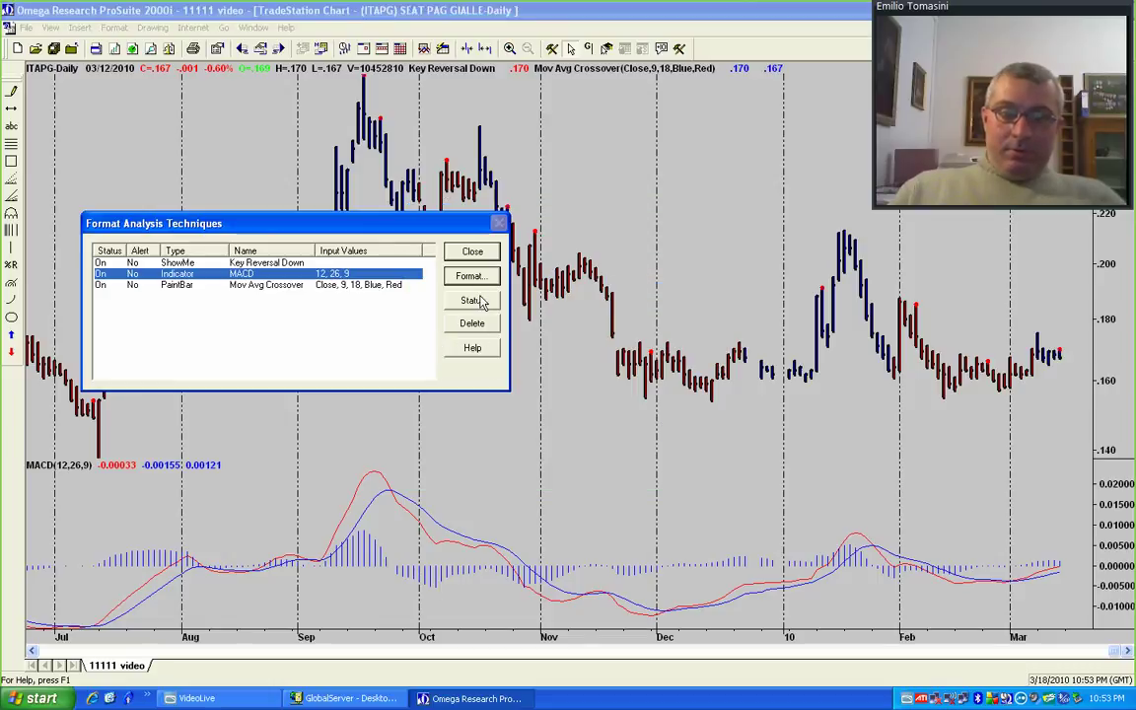
click(479, 252)
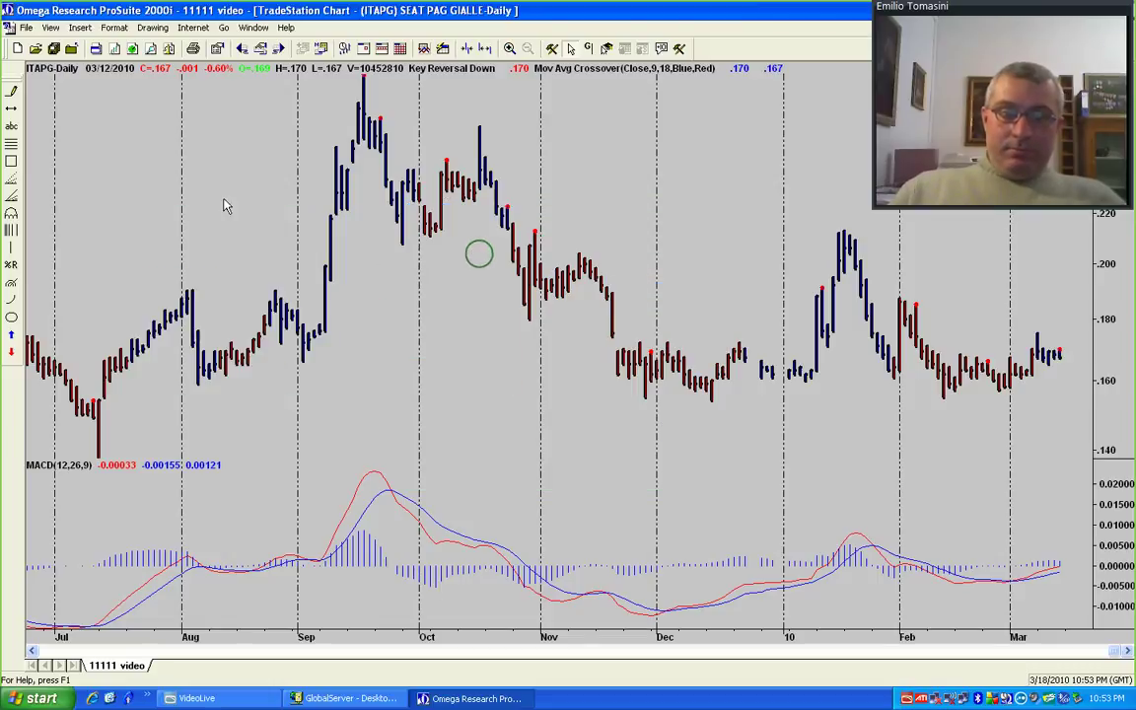
View the chart's Bars to the Right setting and cancel without changing it.
click(115, 28)
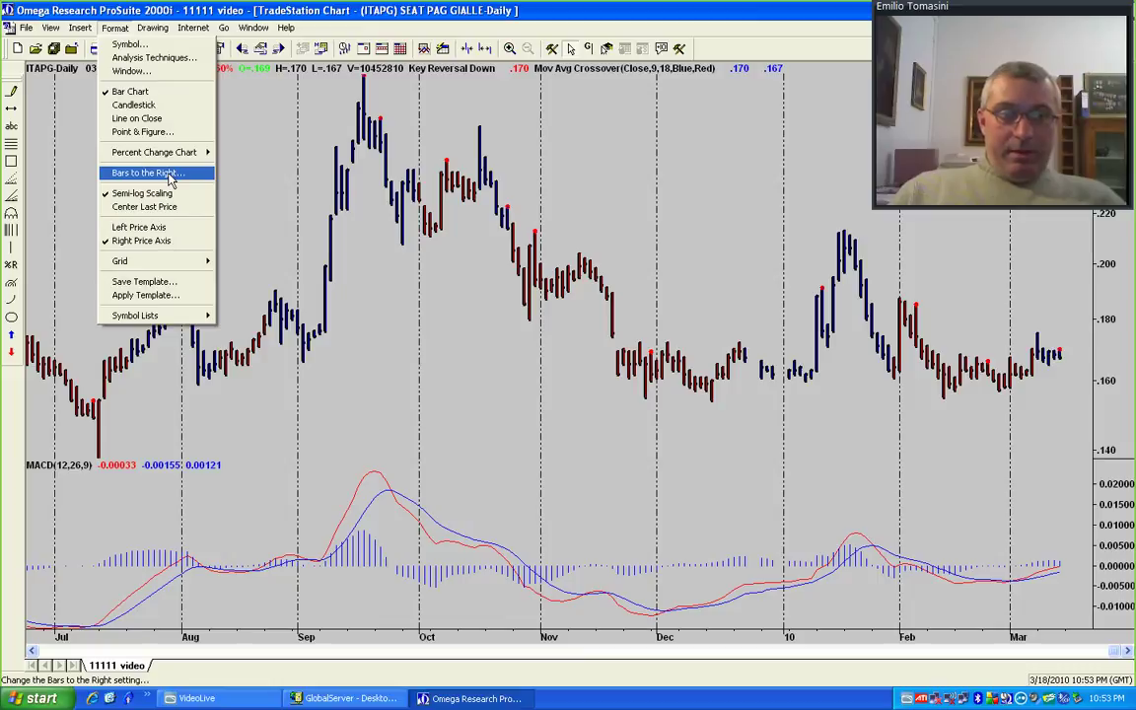
click(148, 173)
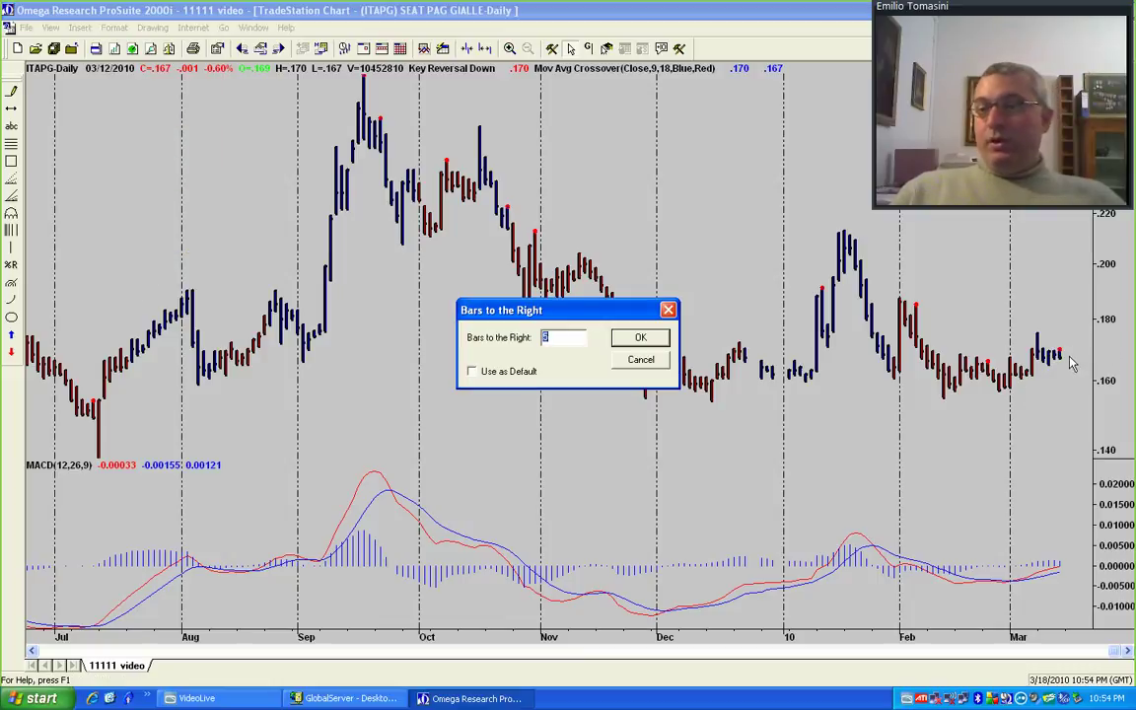
click(621, 360)
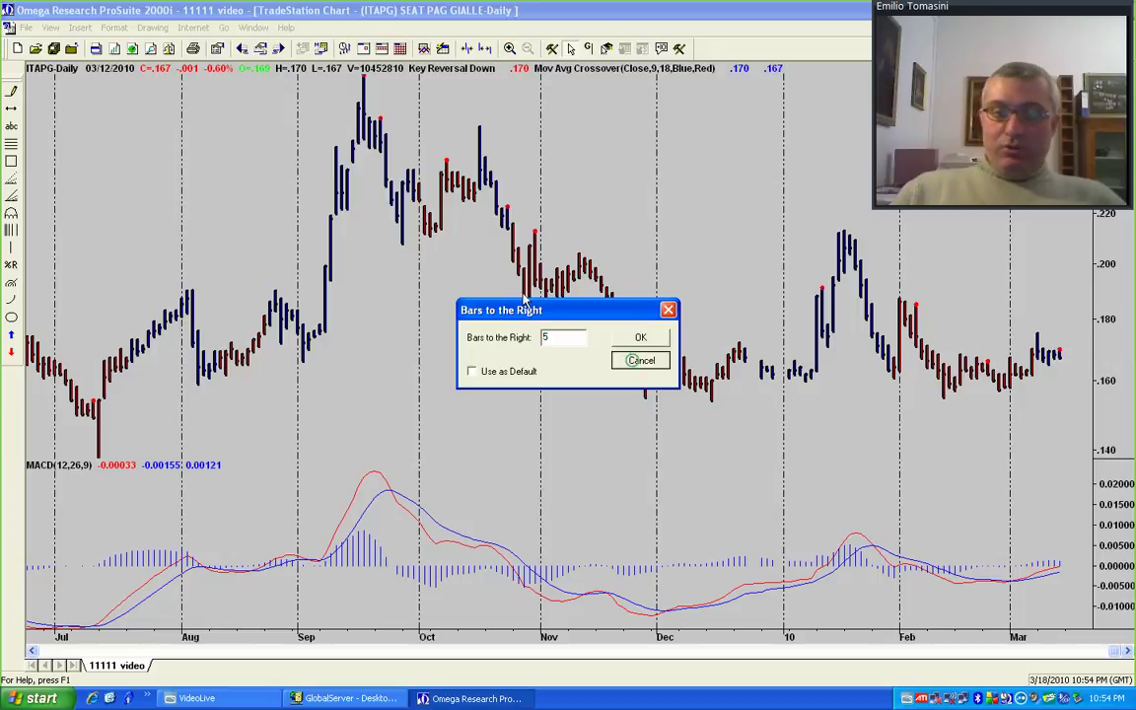
Draw two converging trendlines on the price chart, a descending one above and an ascending one below the February to March bars.
click(11, 91)
drag(900, 274, 1088, 318)
click(11, 90)
drag(882, 427, 1038, 377)
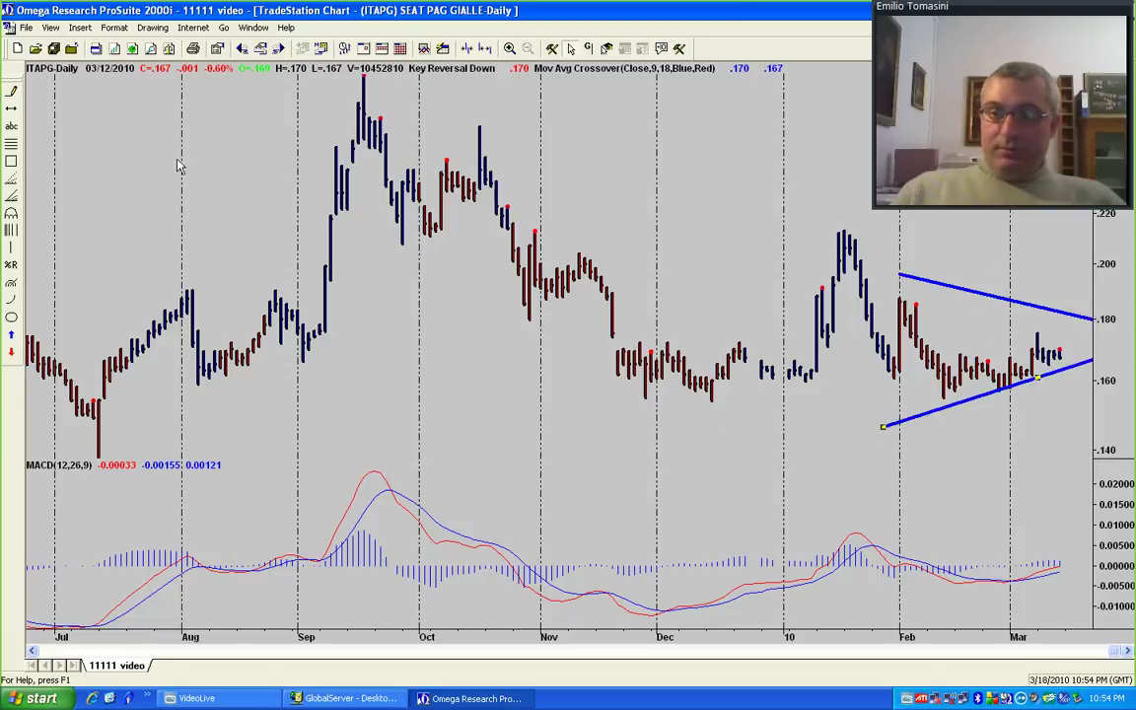
Increase the Bars to the Right setting to leave room beyond the last price bar for the trendlines to meet.
click(114, 28)
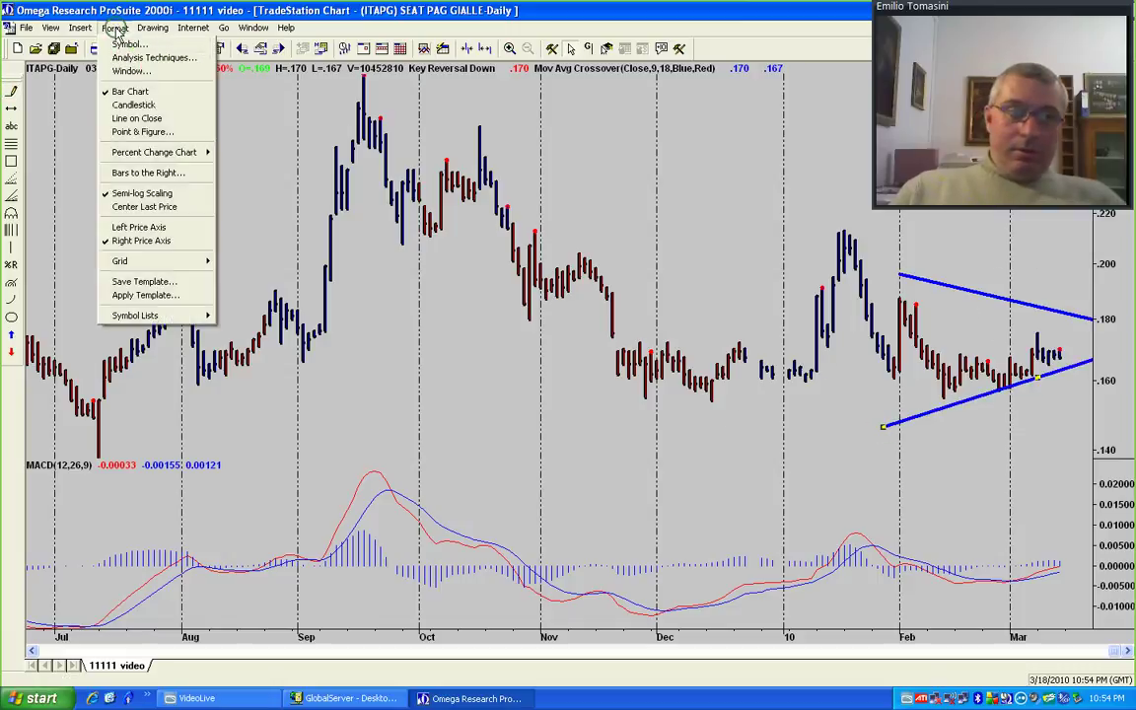
click(148, 173)
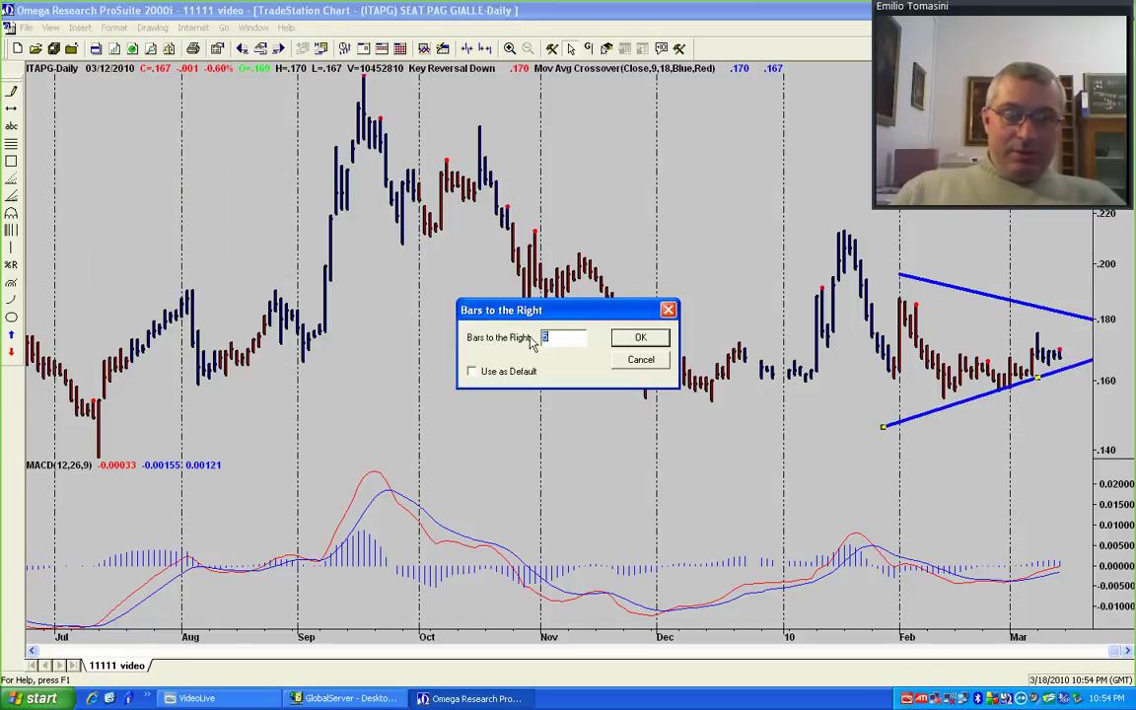
click(622, 339)
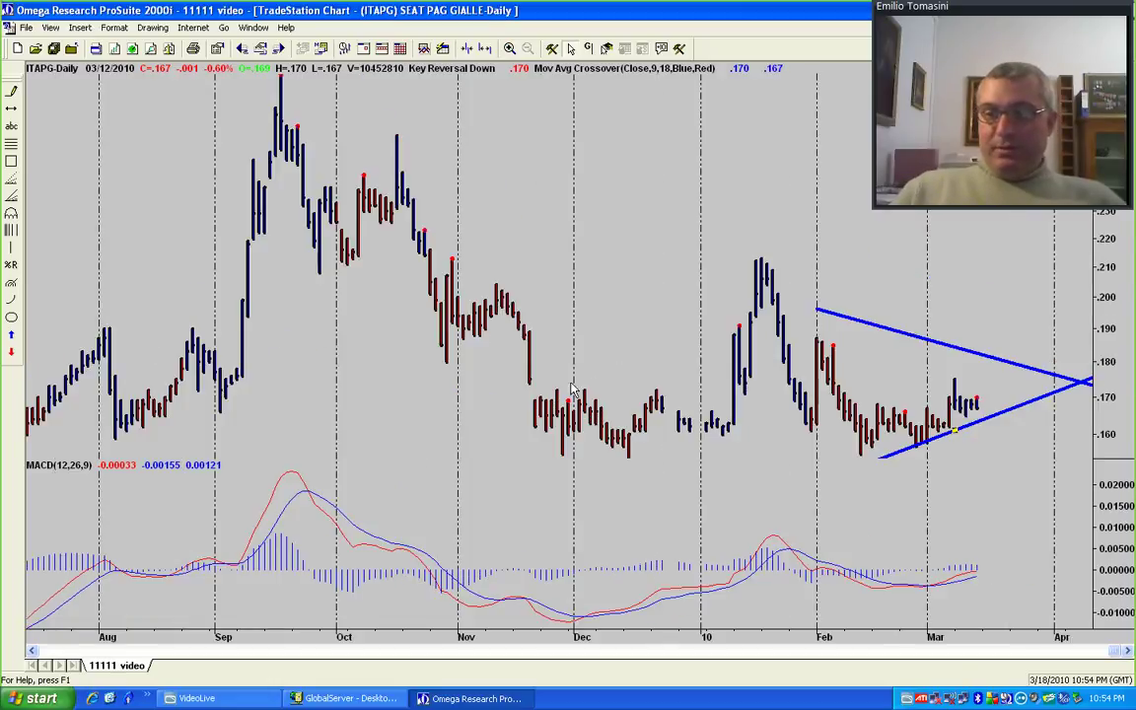
Turn semi-log scaling off for the ITAPG chart and turn it back on.
click(114, 27)
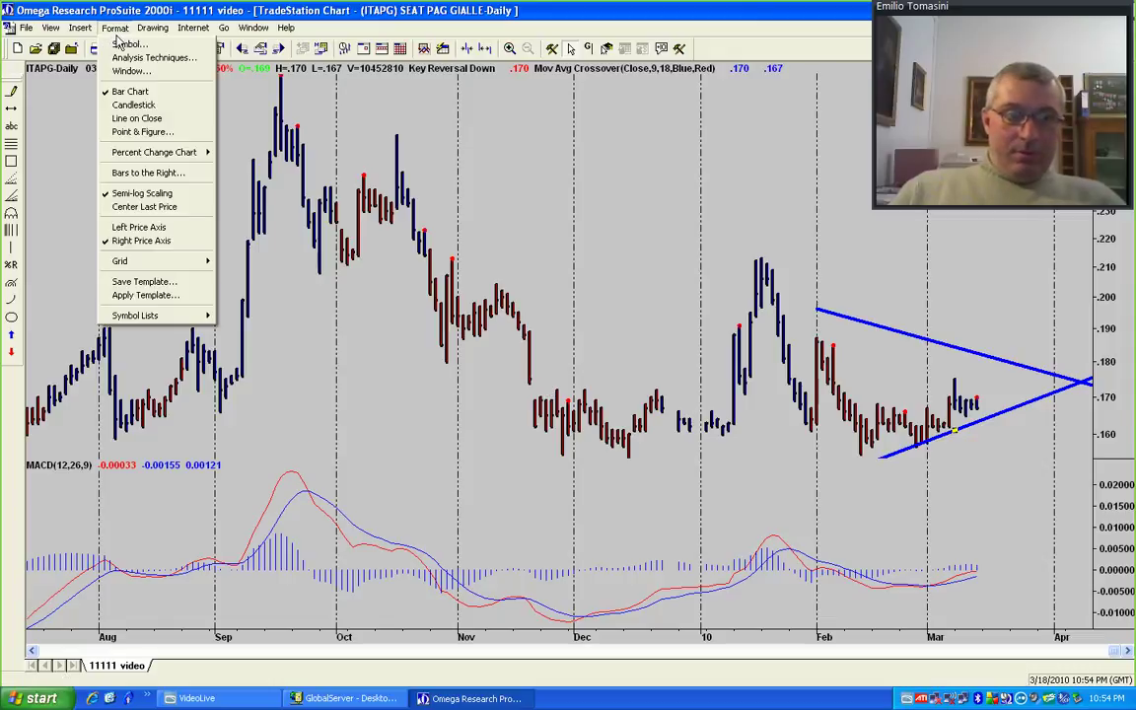
click(156, 197)
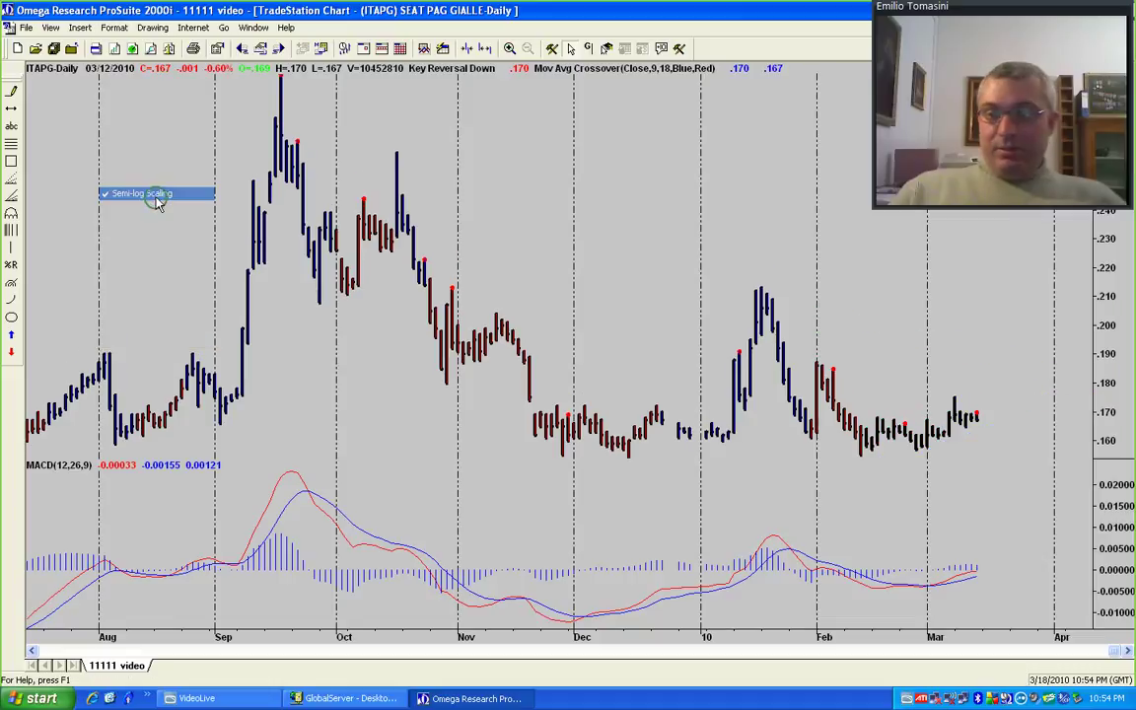
click(114, 28)
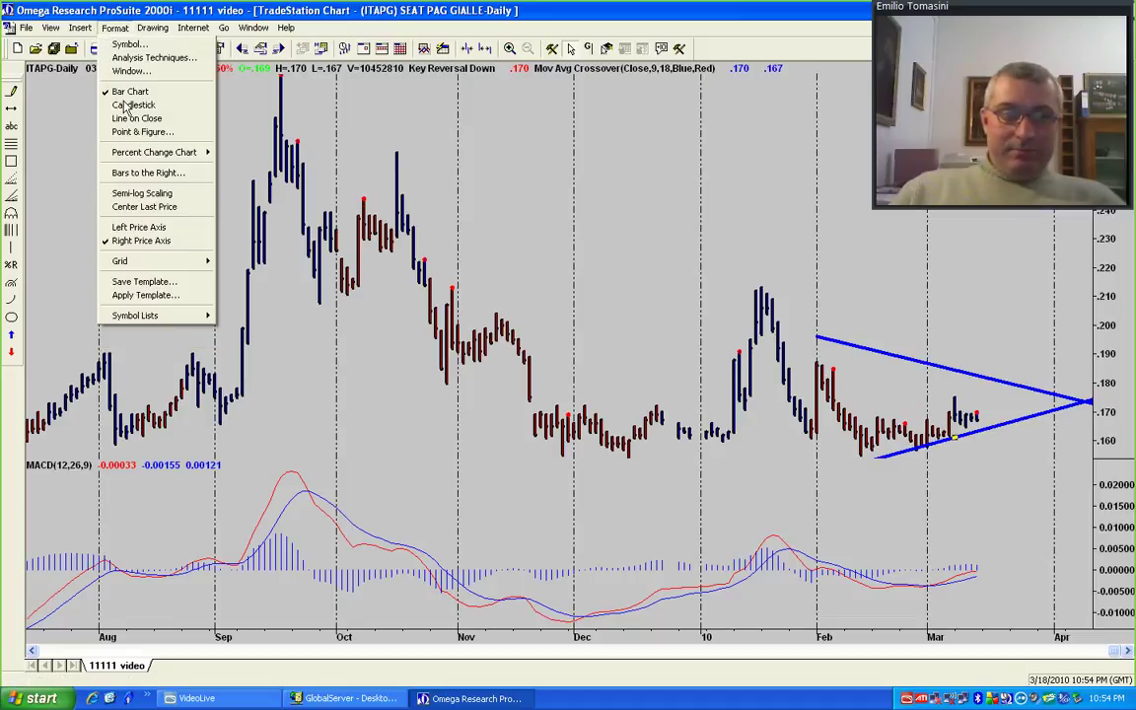
click(150, 195)
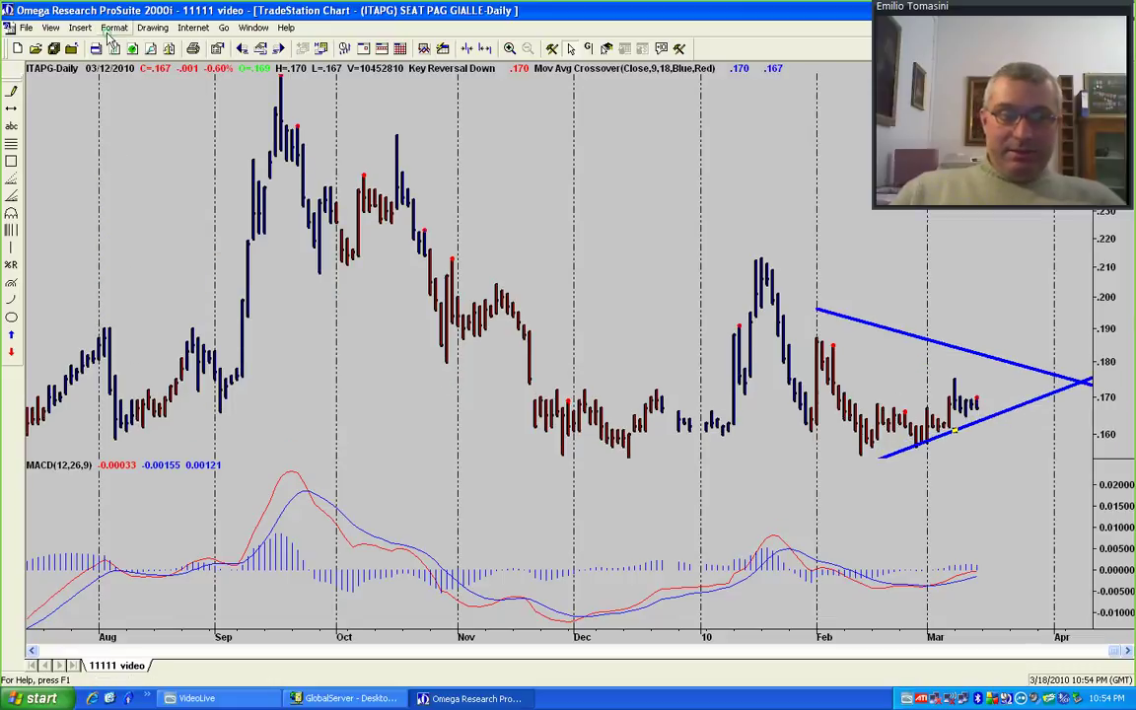
Apply a Horizontal grid to the ITAPG chart, then set the grid back to None.
click(110, 29)
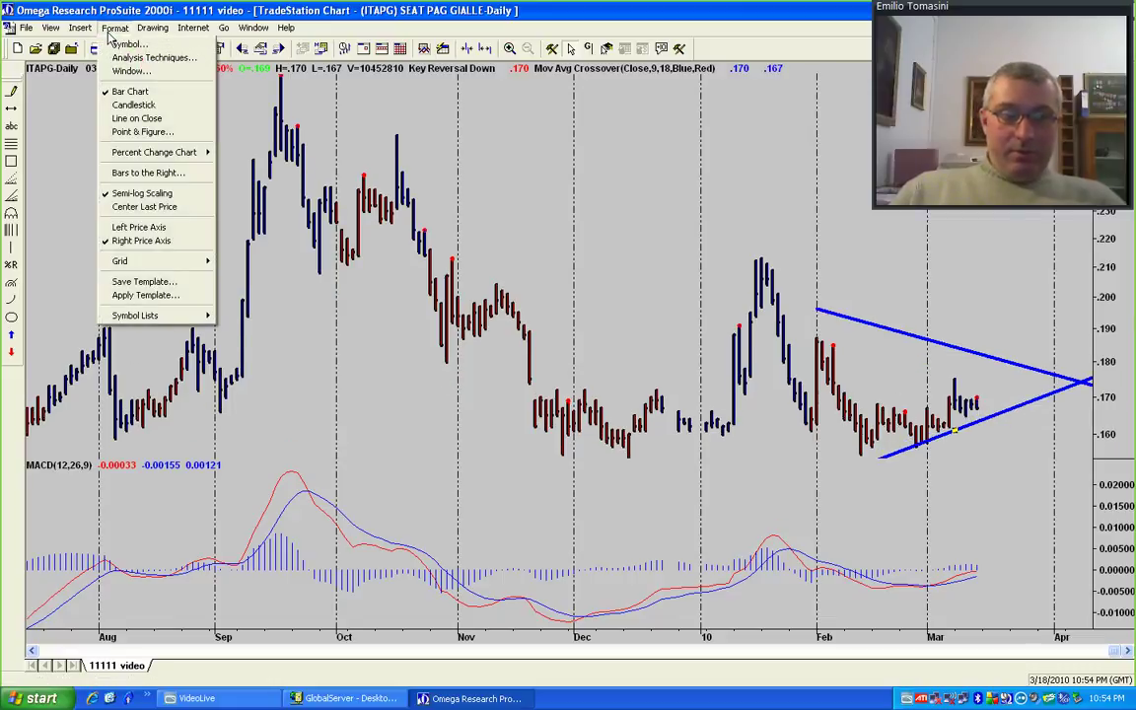
click(140, 263)
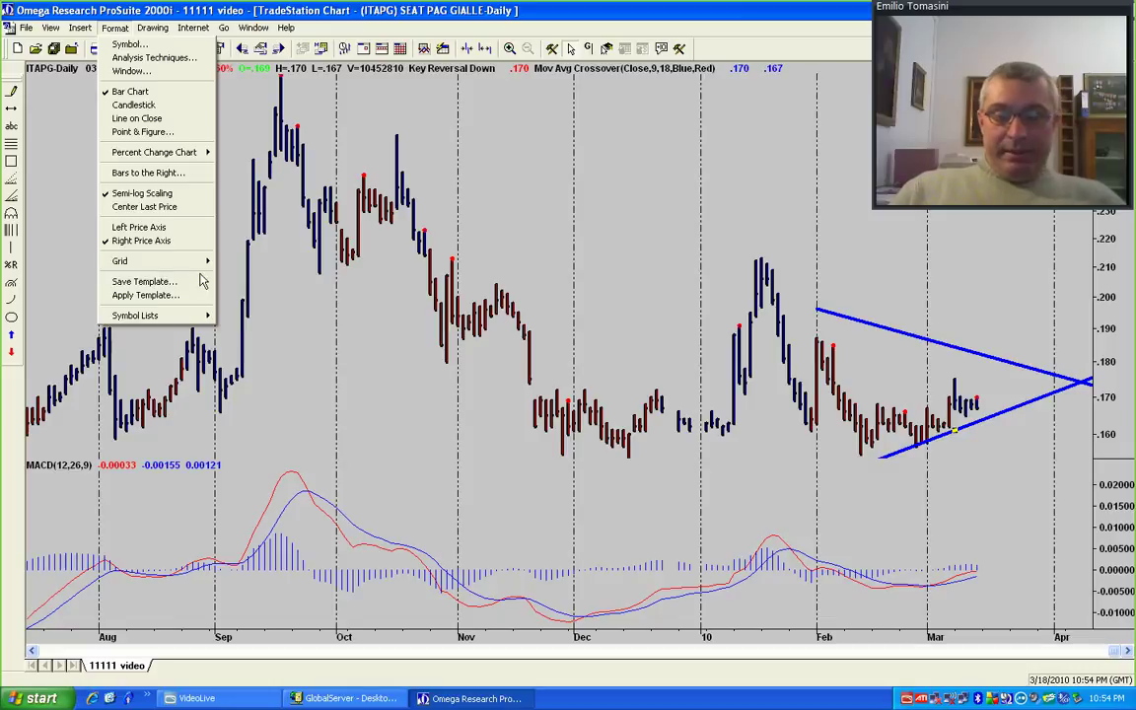
click(148, 262)
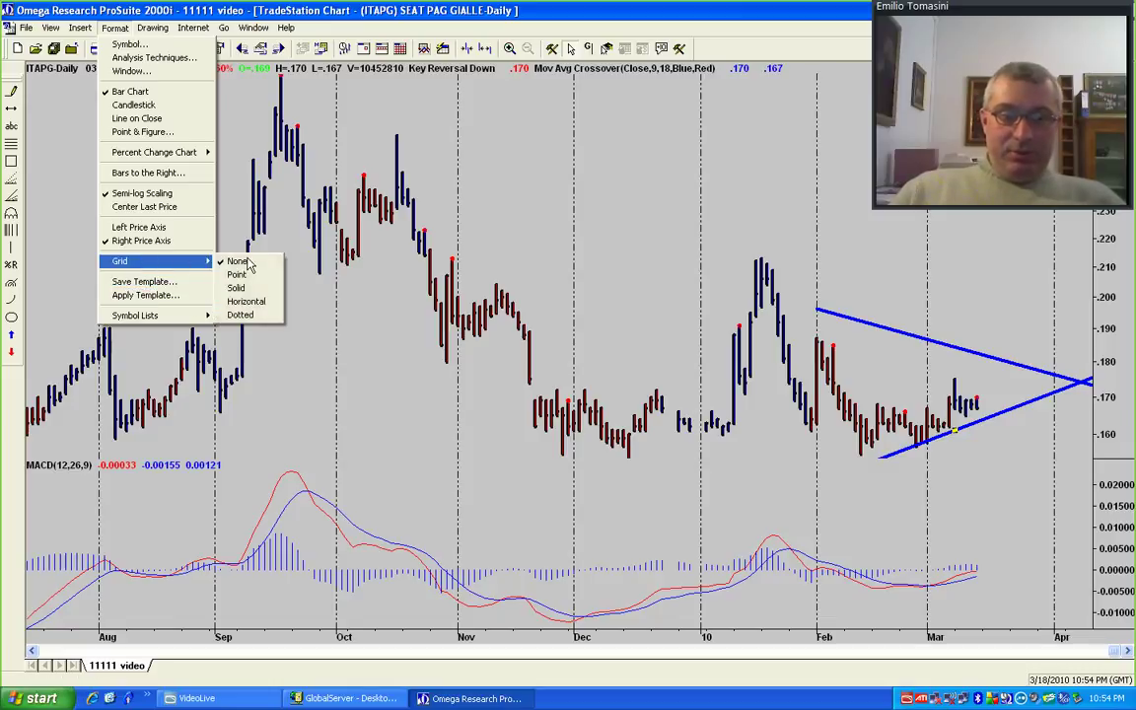
click(253, 303)
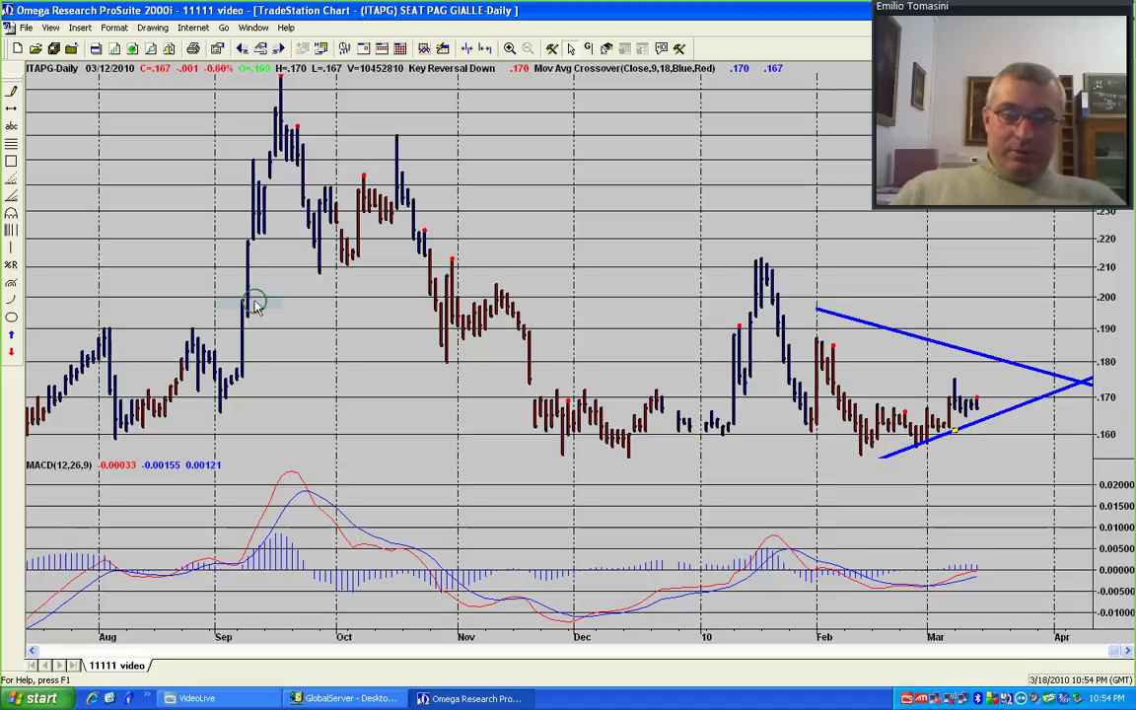
click(108, 29)
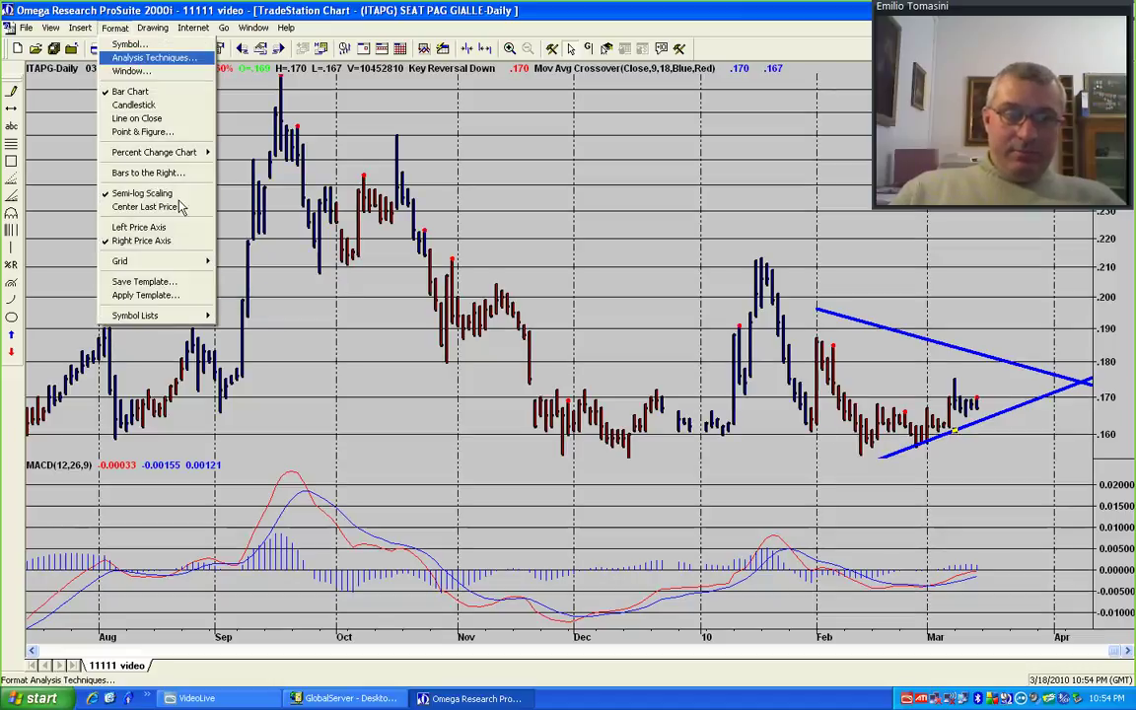
mouse_move(162, 261)
click(237, 261)
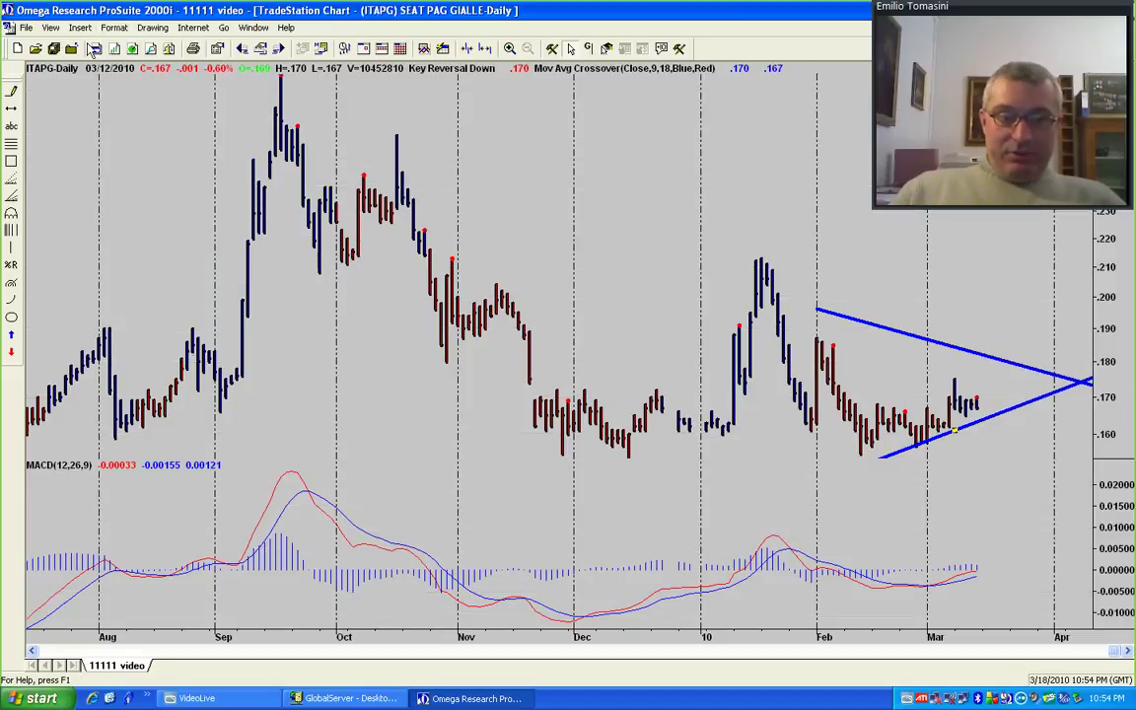
Save the ITAPG chart's analysis setup as a template named 1111video.
click(115, 29)
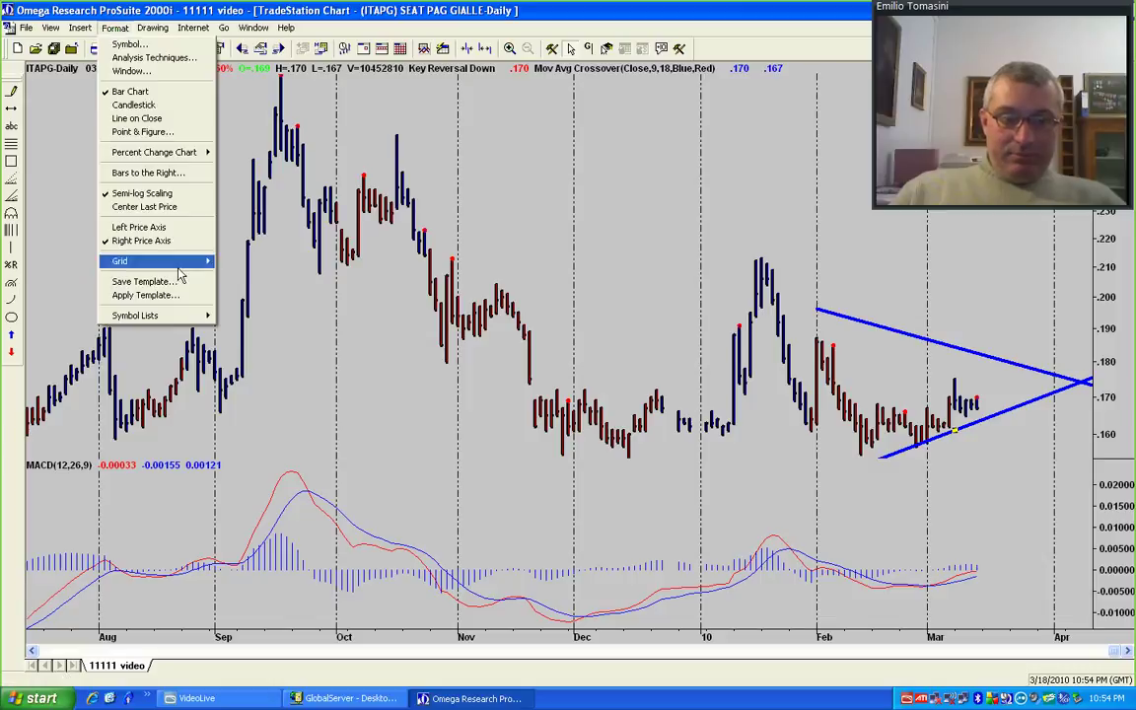
click(459, 164)
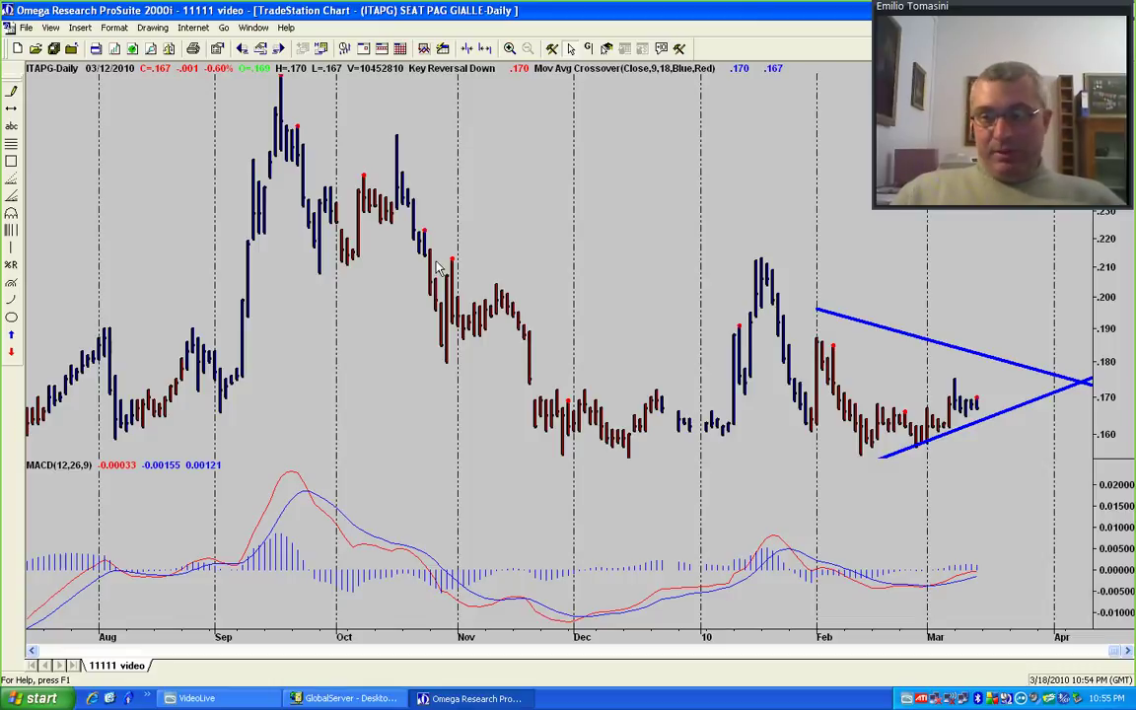
right_click(499, 155)
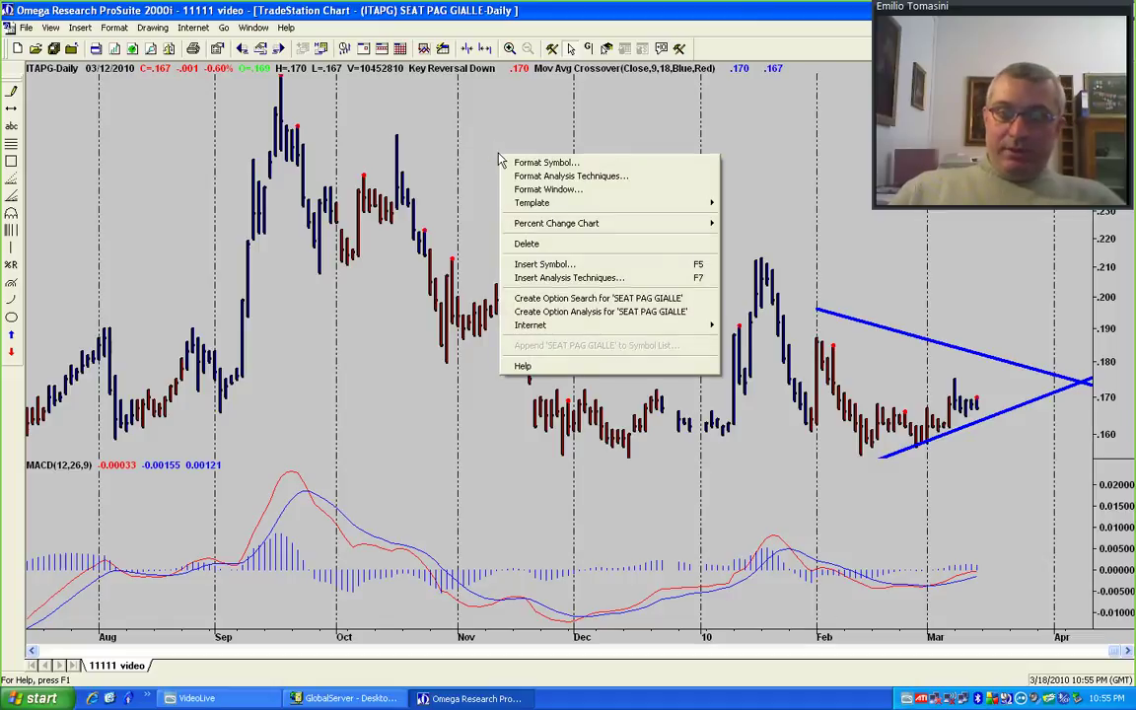
mouse_move(525, 205)
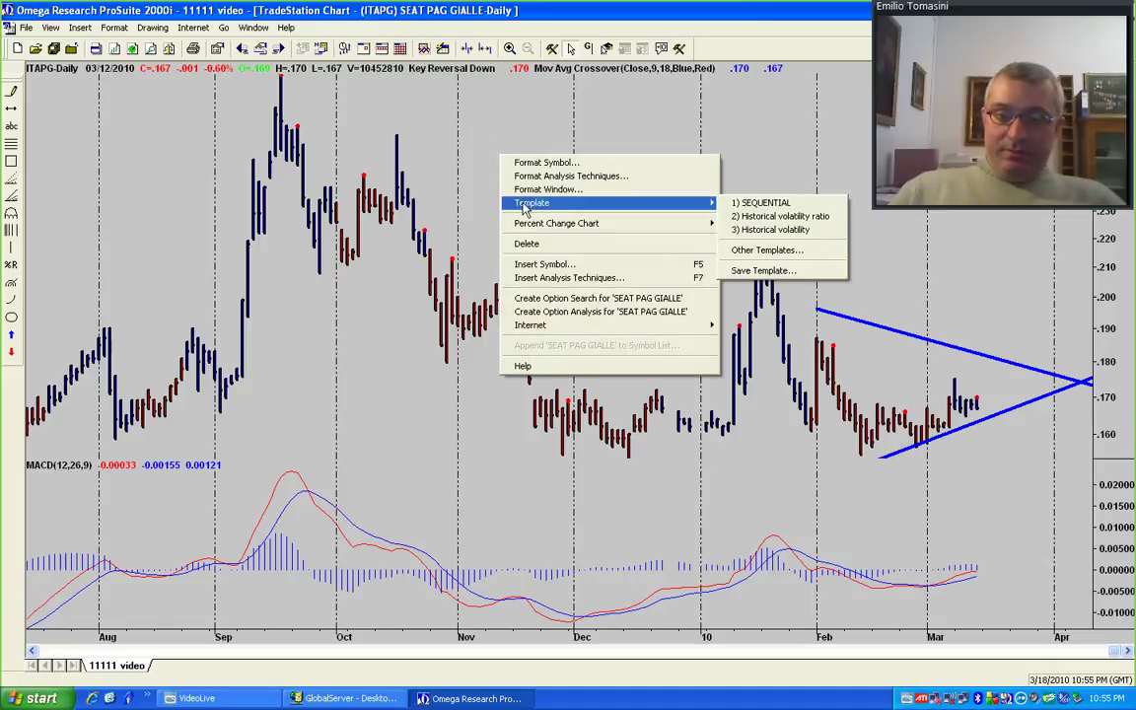
click(773, 272)
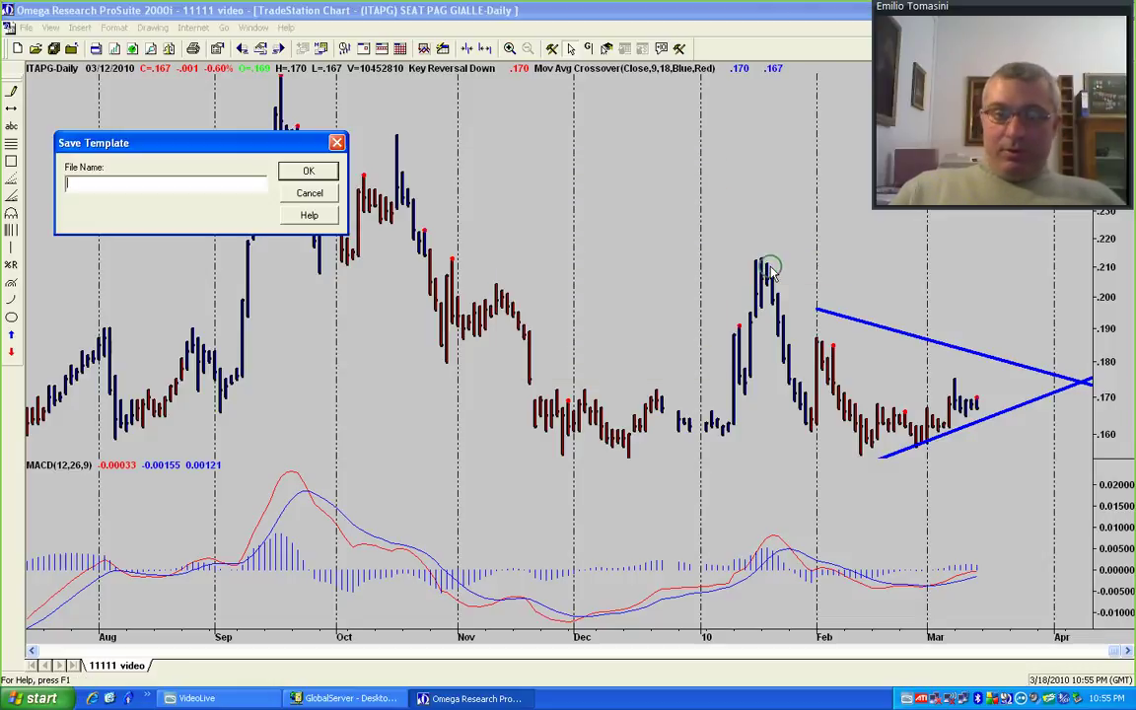
text(1111 v)
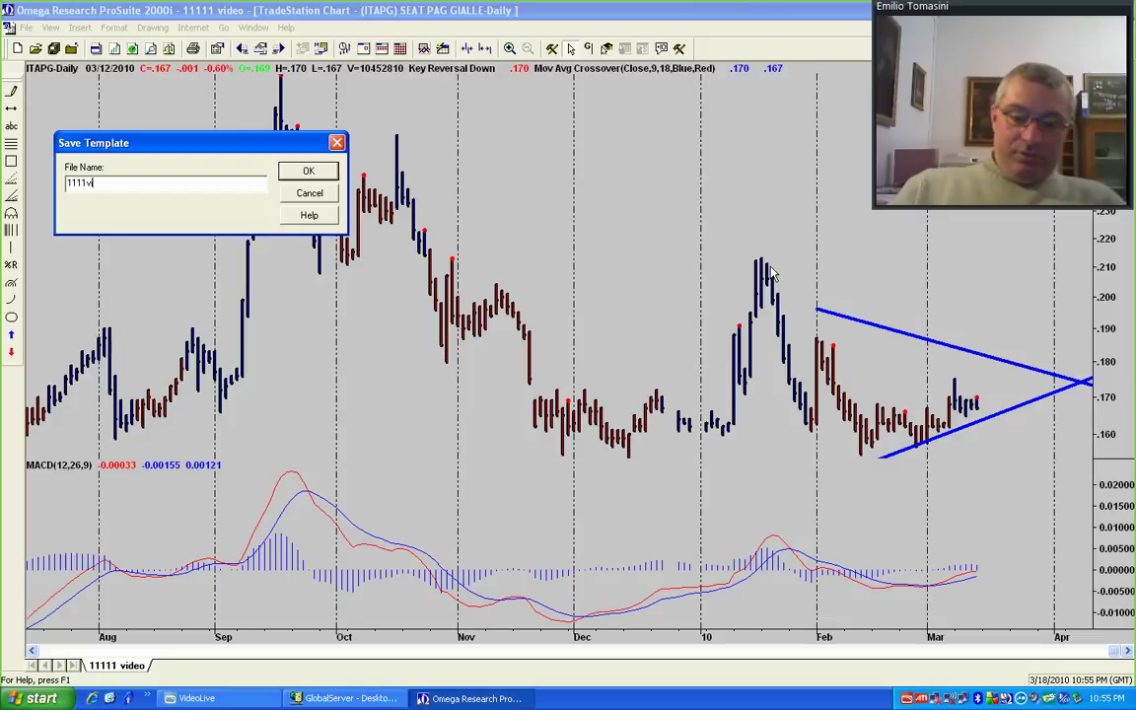
text(ideo)
key(Return)
Delete the Key Reversal Down, MACD and Mov Avg Crossover analysis techniques from the ITAPG chart.
right_click(533, 154)
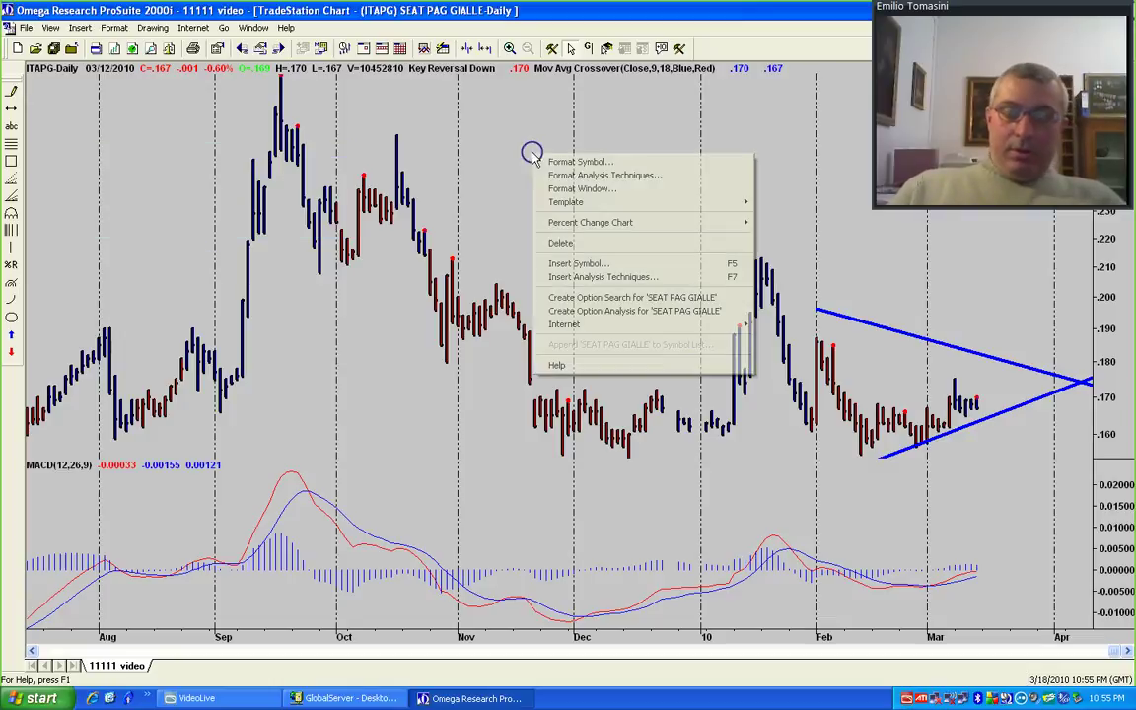
click(579, 177)
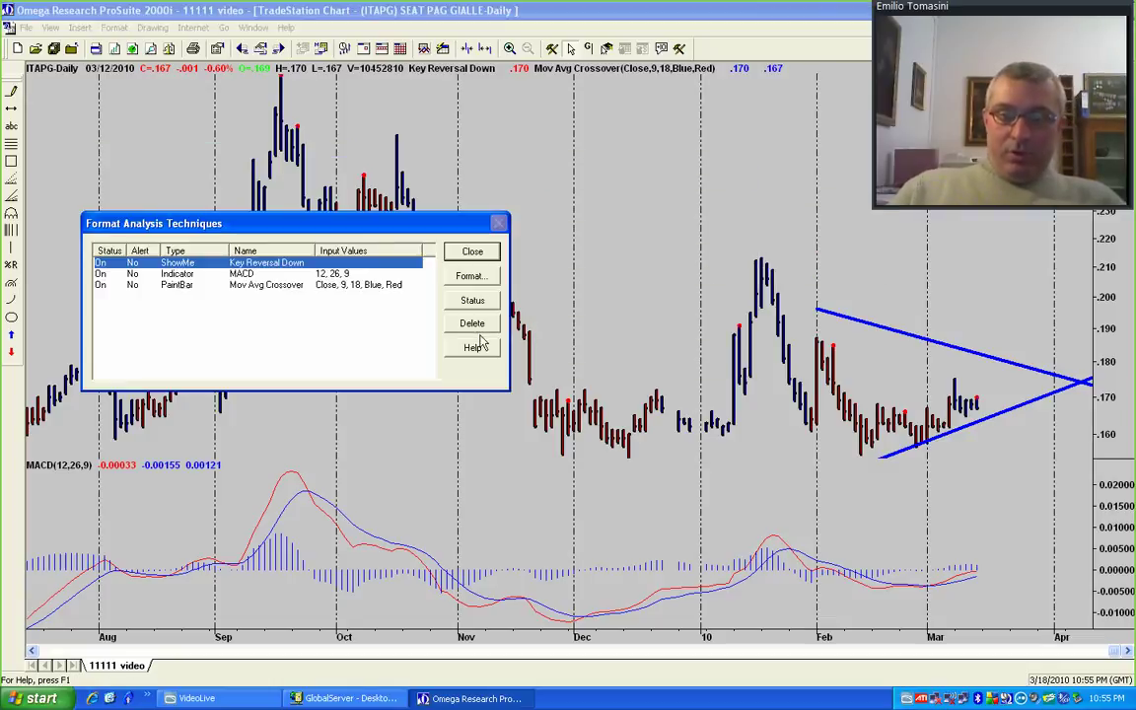
click(476, 325)
click(477, 324)
click(477, 324)
click(472, 253)
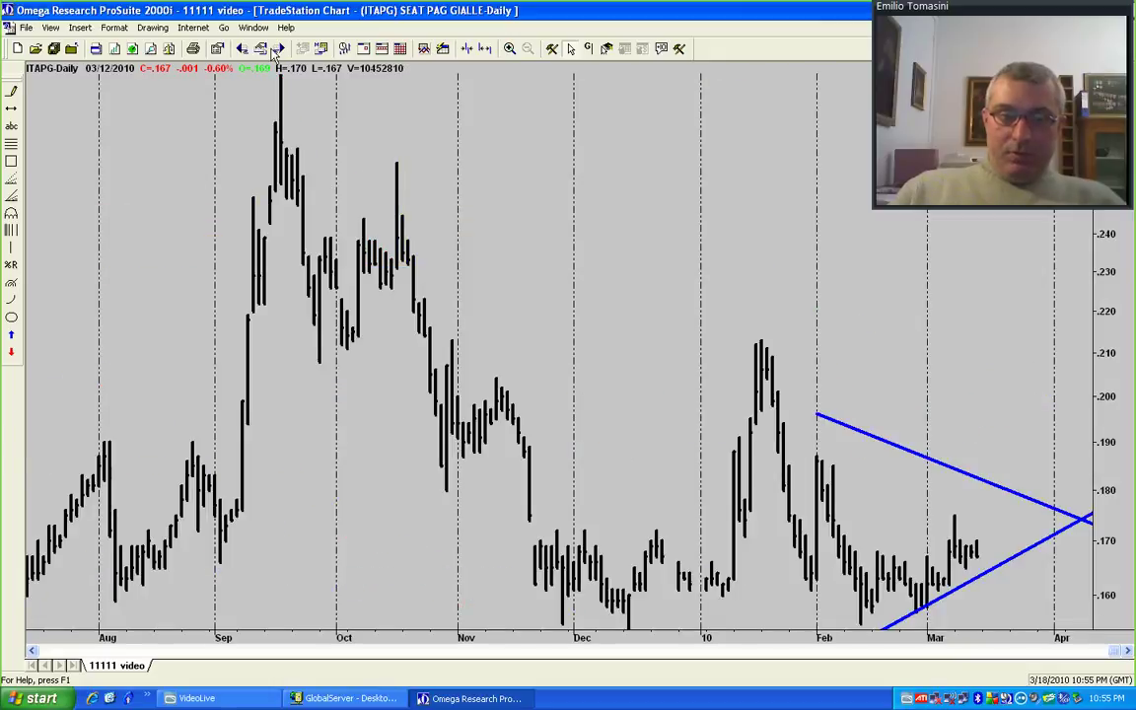
Advance the chart to the PININFARINA (ITAPINF) symbol and apply the 1111video template to it.
click(281, 48)
click(281, 47)
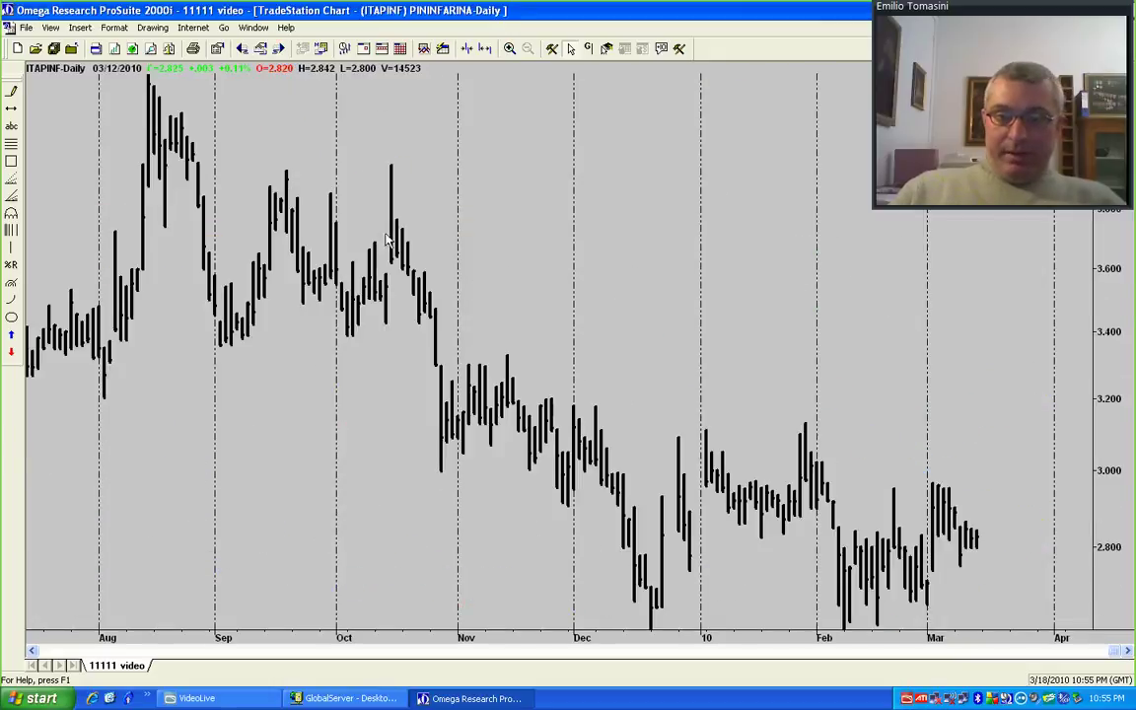
right_click(600, 167)
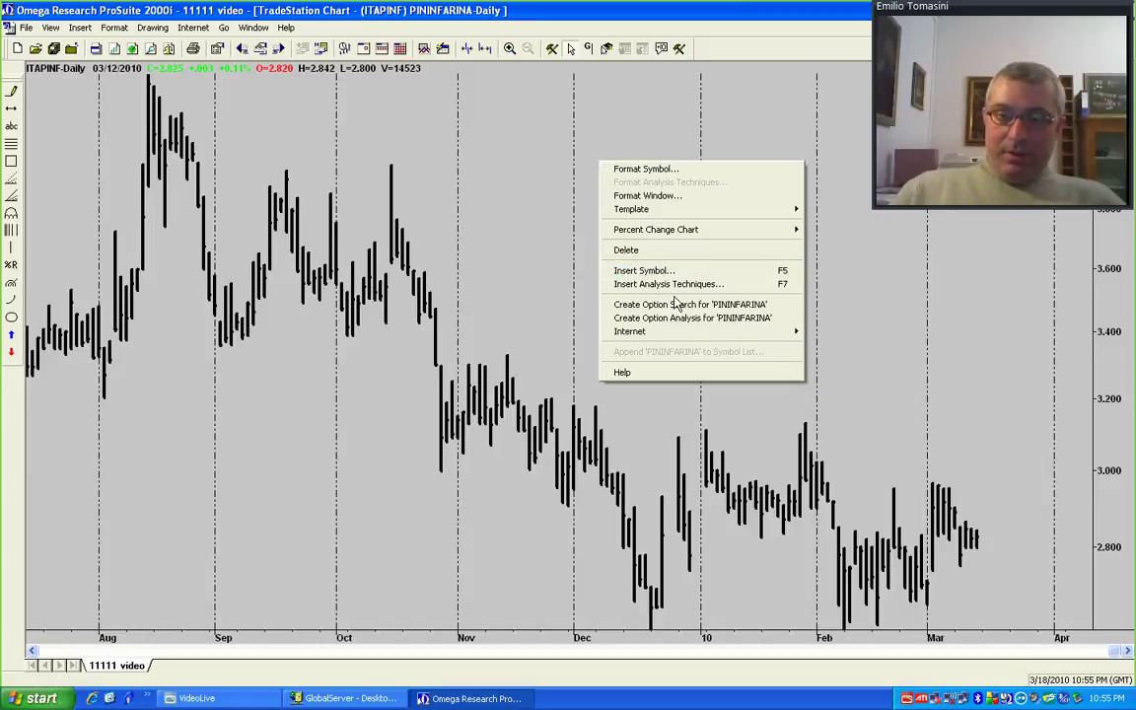
mouse_move(769, 211)
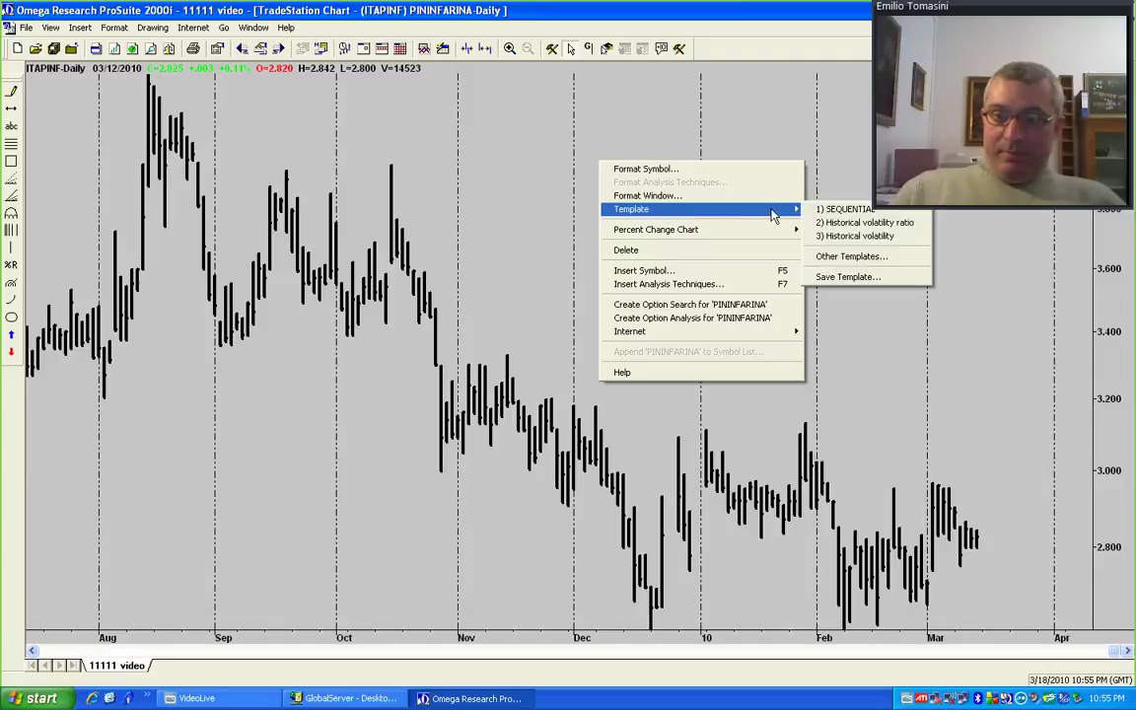
click(872, 259)
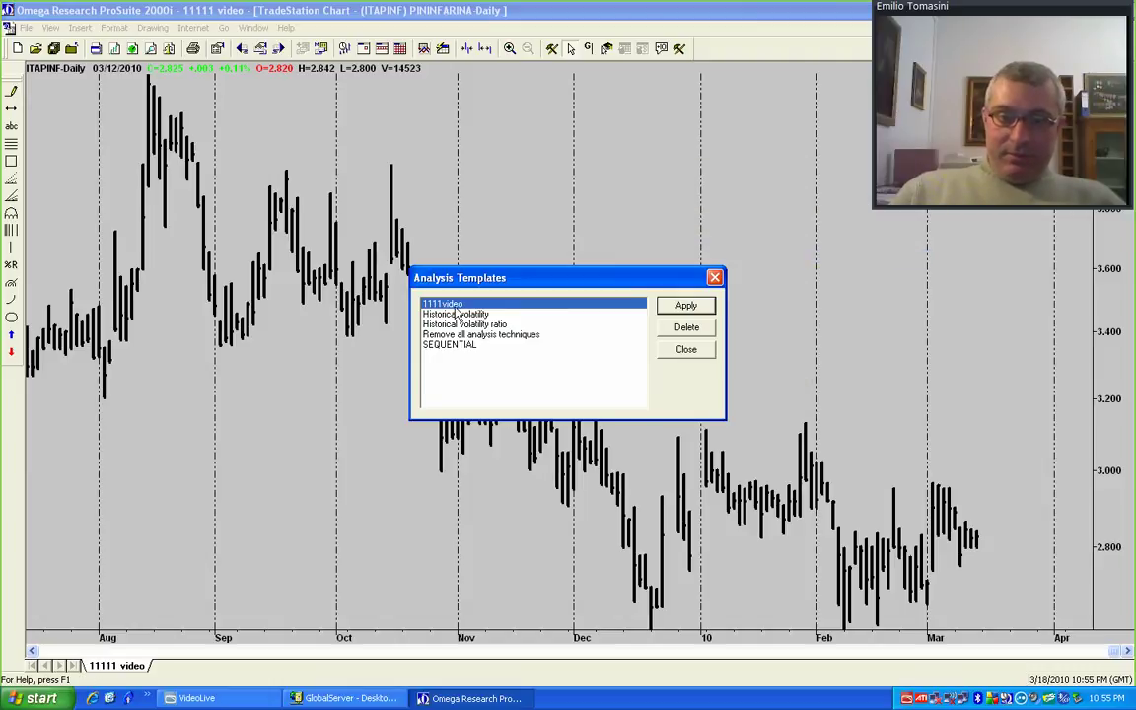
click(680, 302)
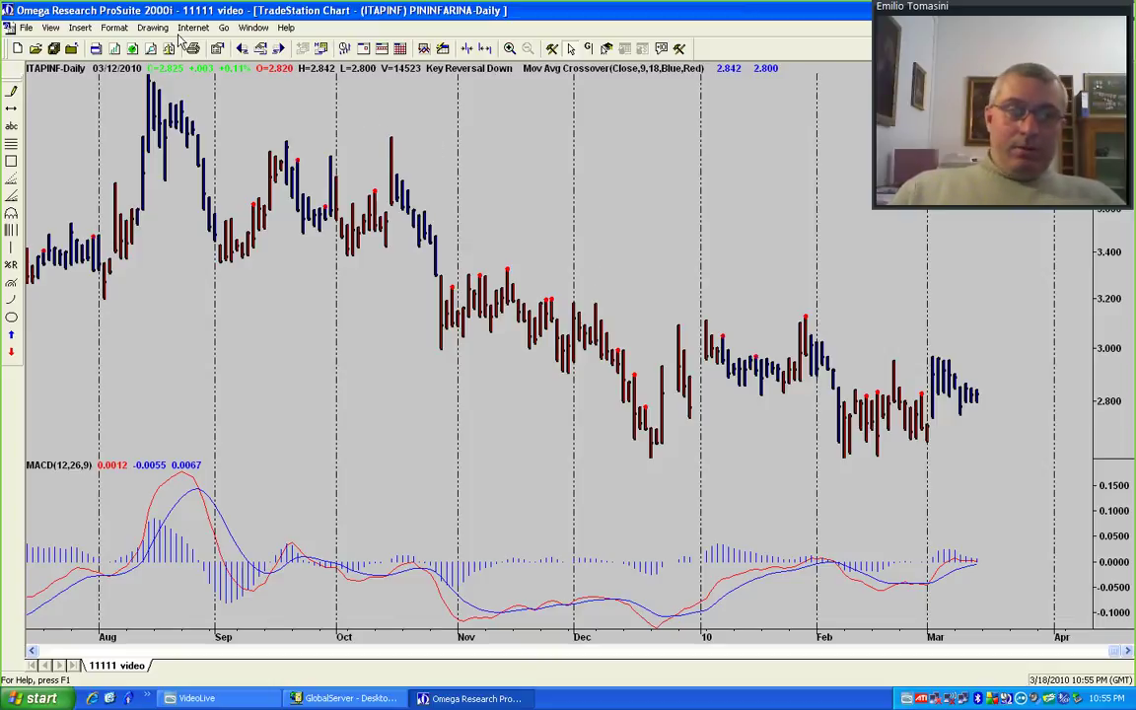
Draw a rectangle above the late November to early February bars and a small Speed/Resistance Arc on the mid-October bars.
click(152, 28)
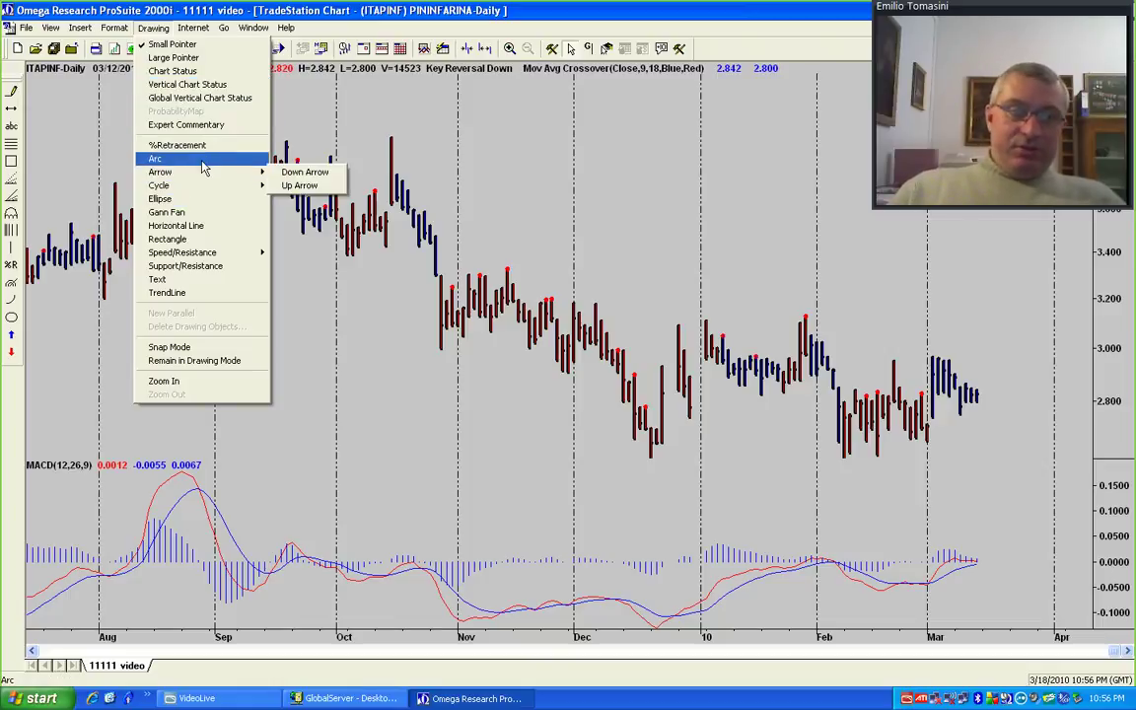
click(179, 238)
drag(552, 181, 817, 322)
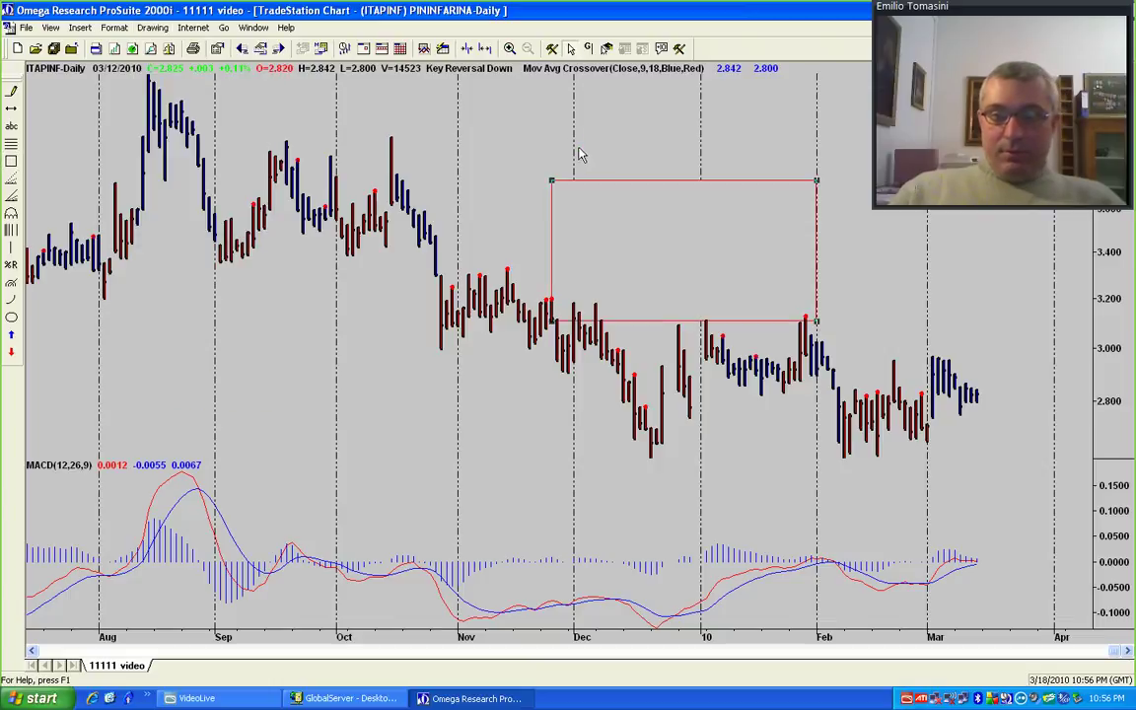
click(153, 28)
mouse_move(212, 252)
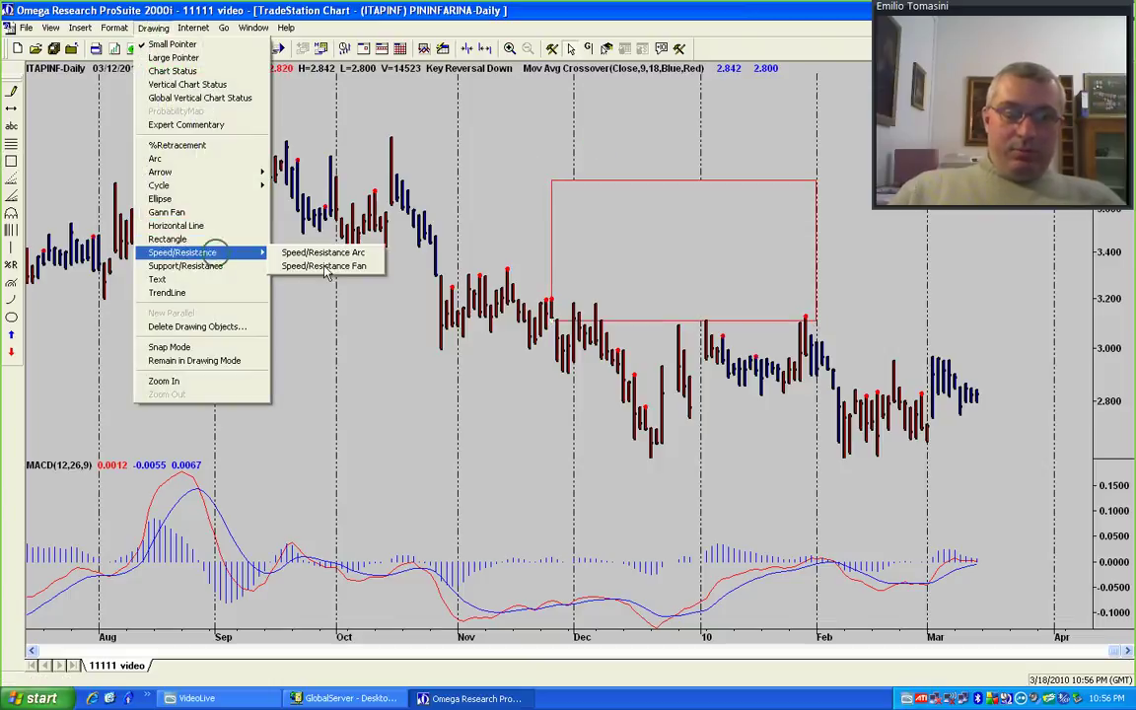
click(323, 253)
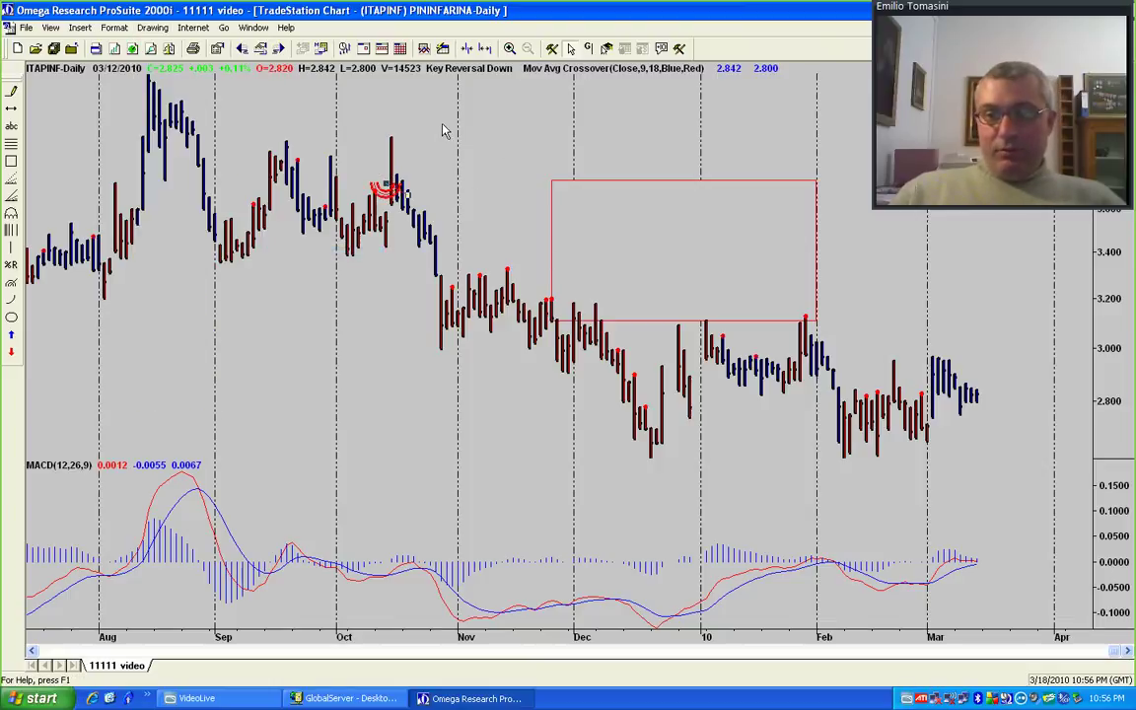
Delete the rectangle and the Speed/Resistance Arc from the PININFARINA chart.
click(610, 185)
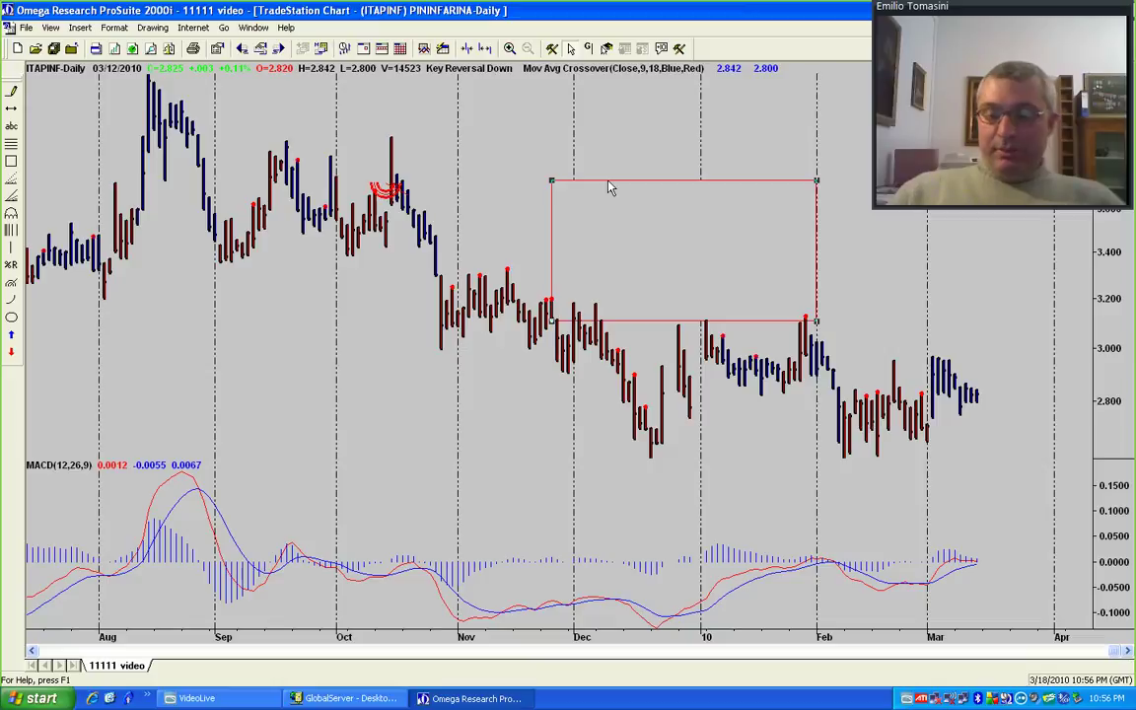
key(Delete)
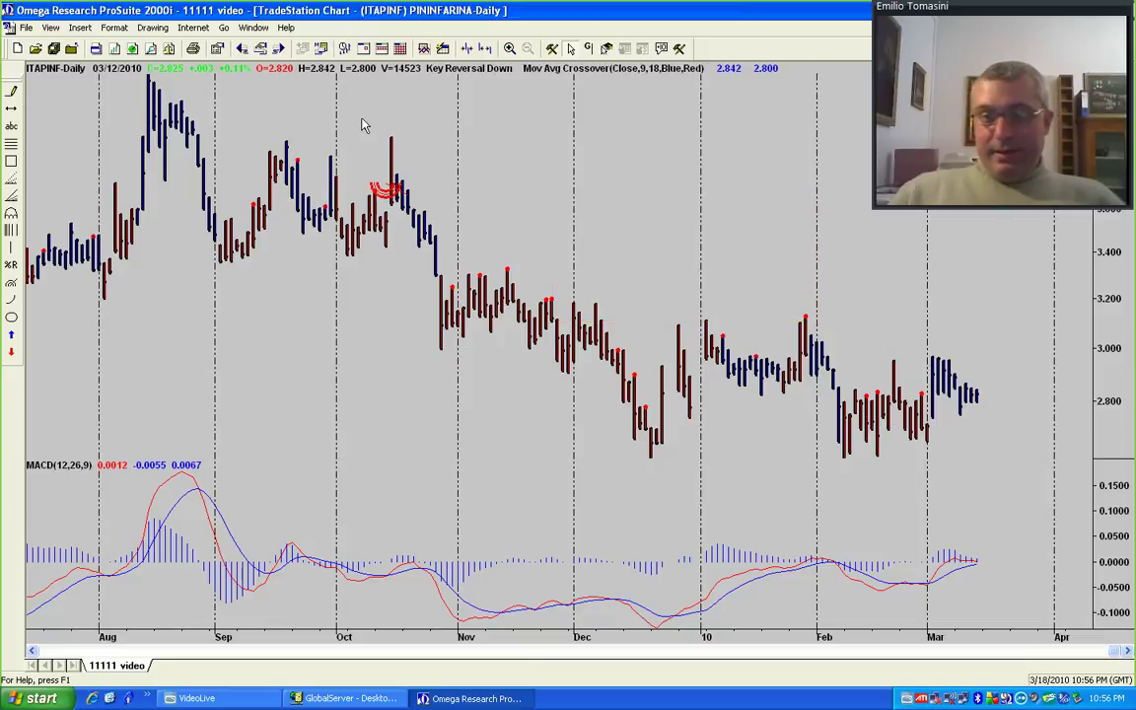
click(390, 193)
key(Delete)
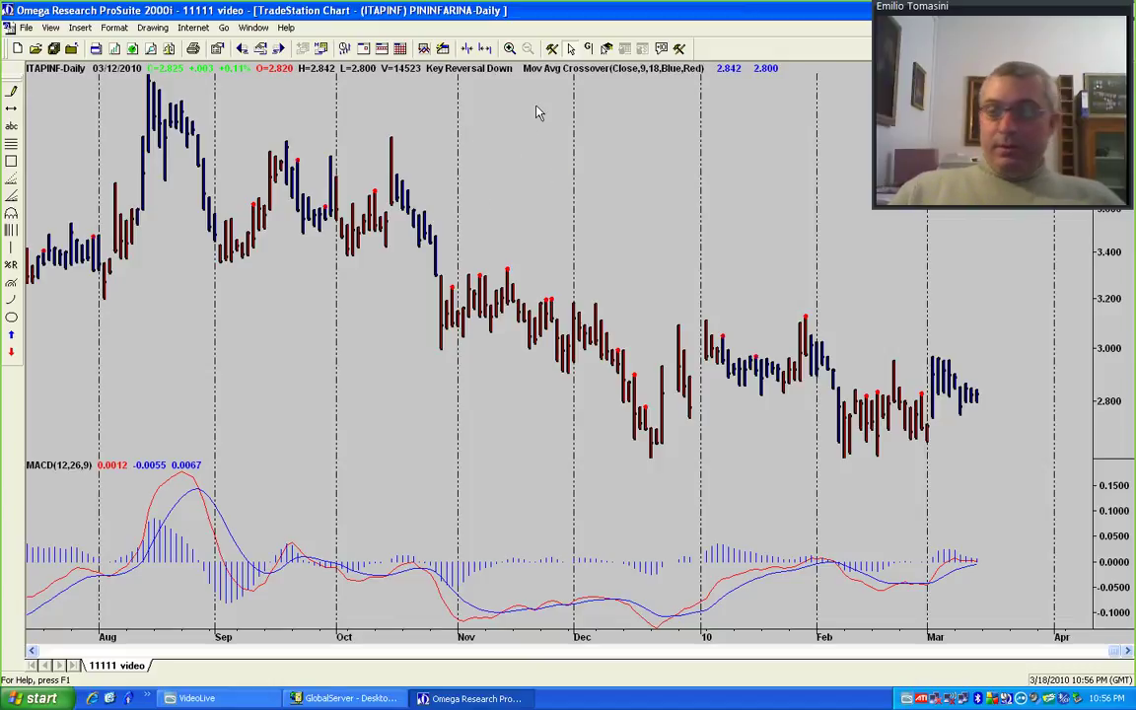
View the available strategies in TradeStation StrategyBuilder and close it.
click(154, 27)
mouse_move(190, 35)
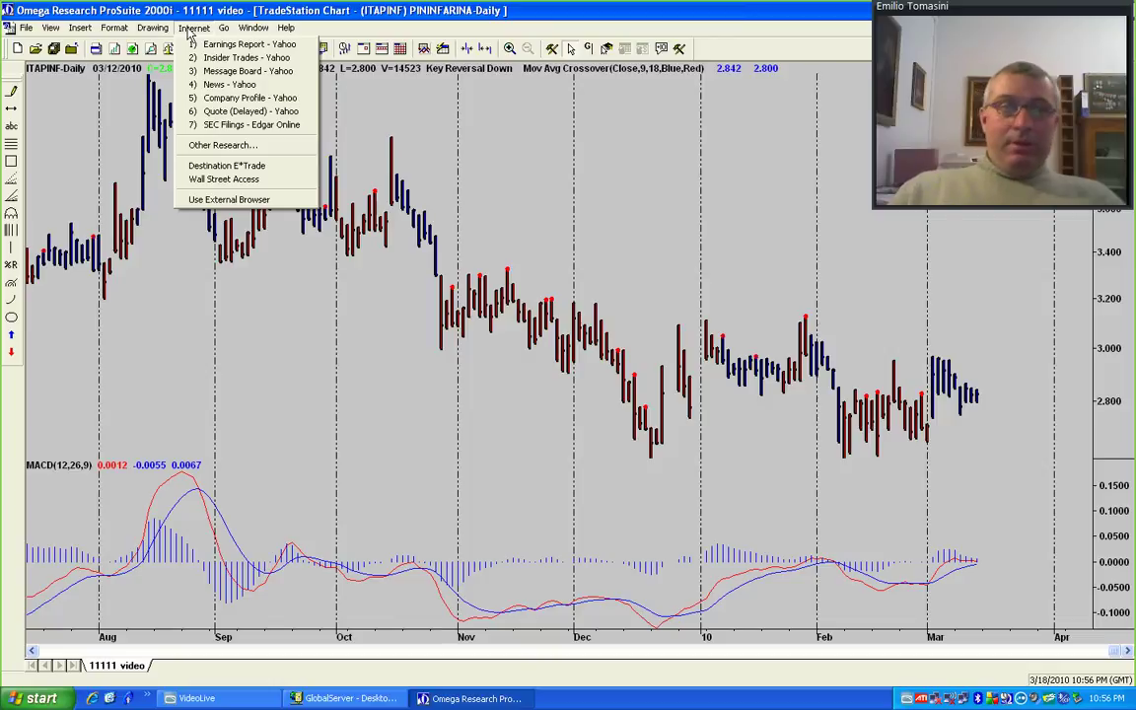
mouse_move(231, 35)
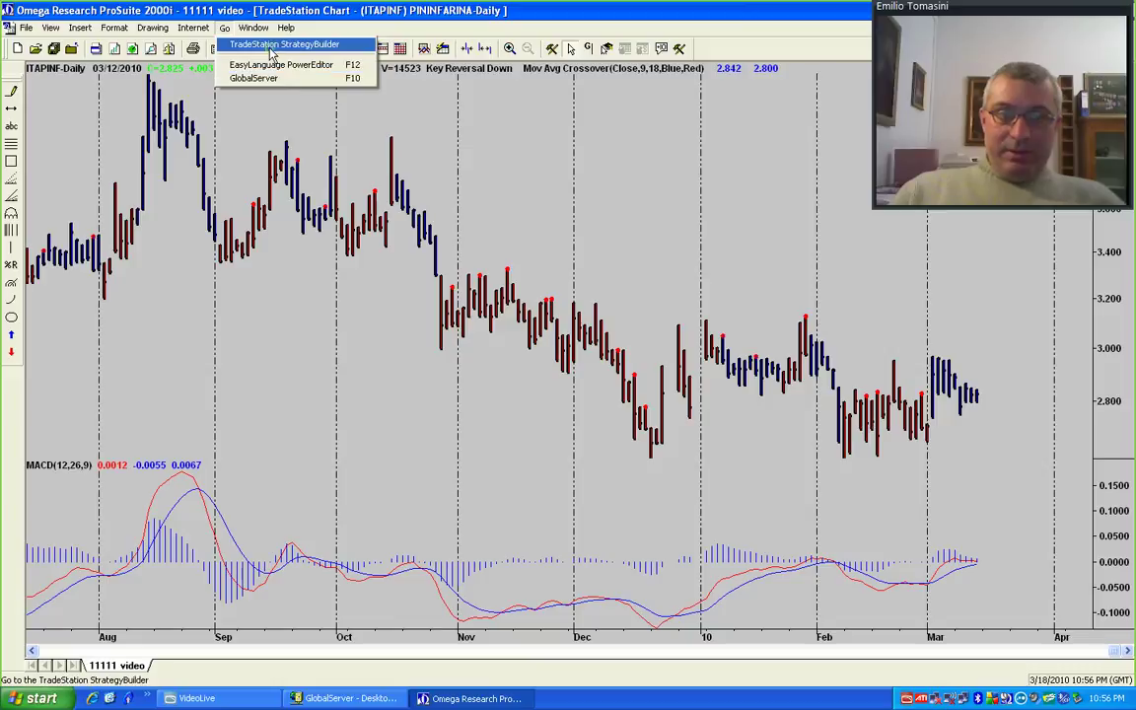
click(270, 49)
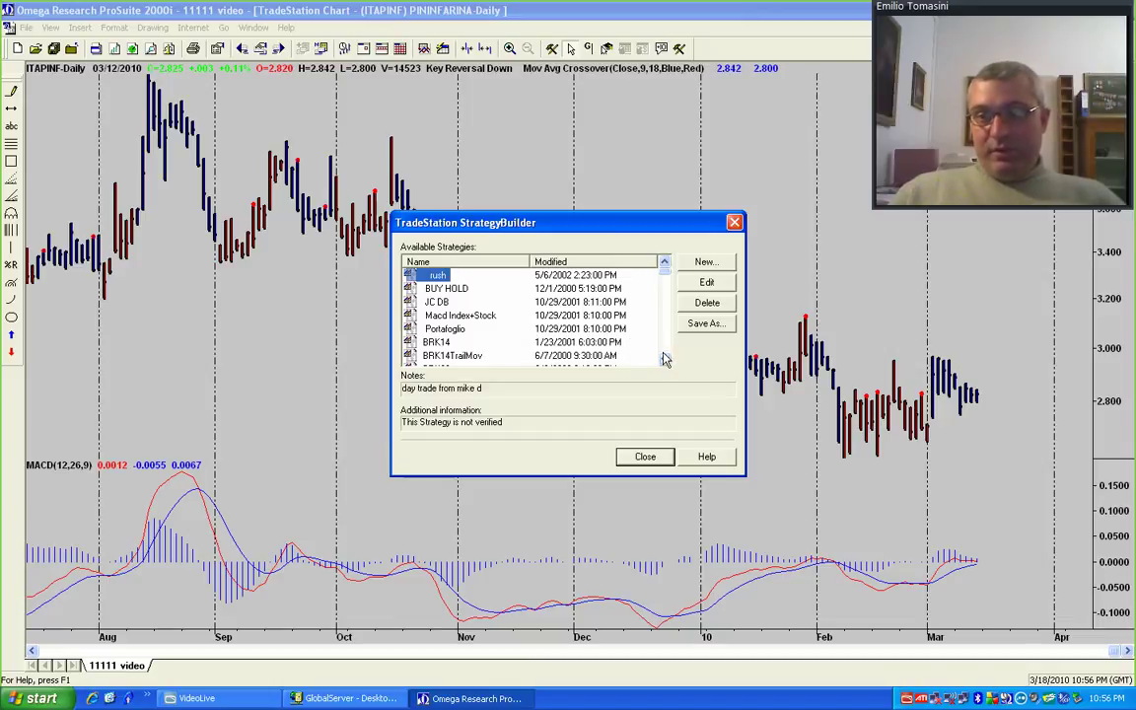
click(644, 457)
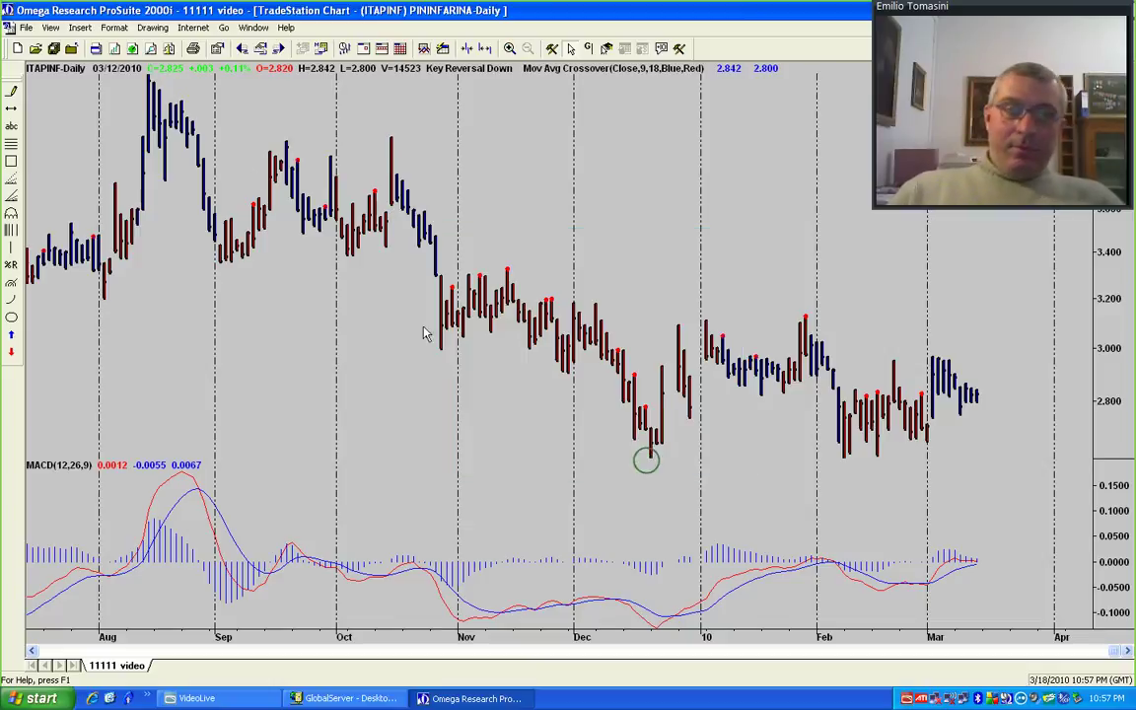
Arrange the PININFARINA and DAX_60 chart windows side by side.
click(254, 27)
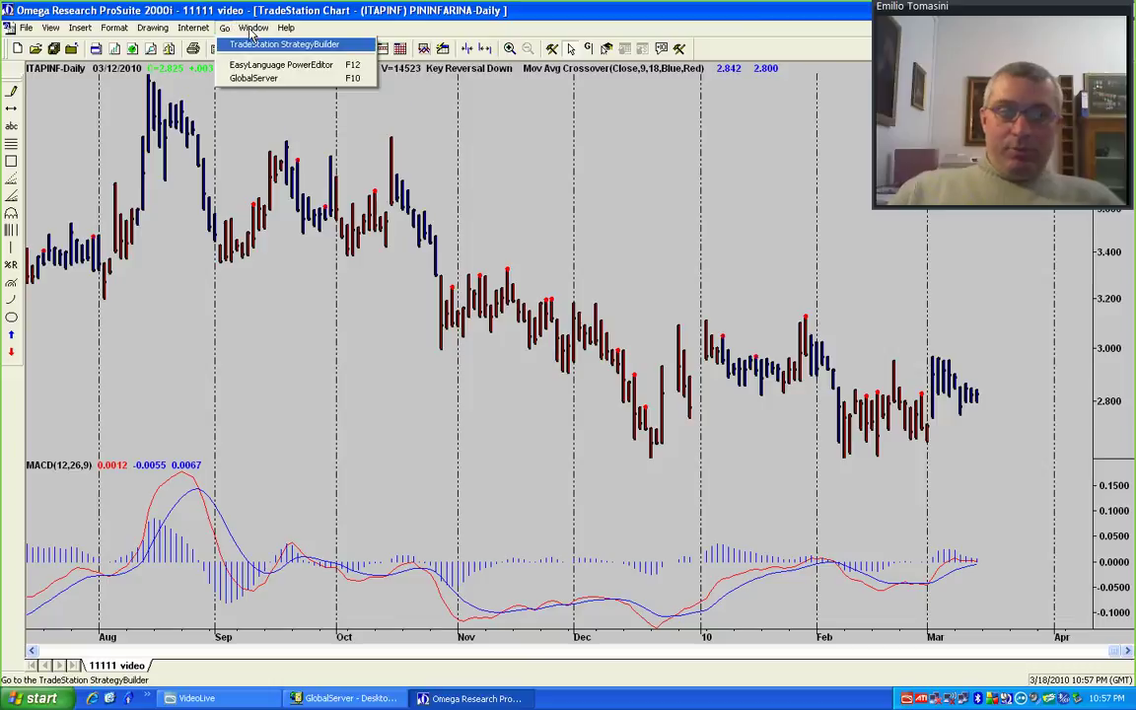
click(278, 71)
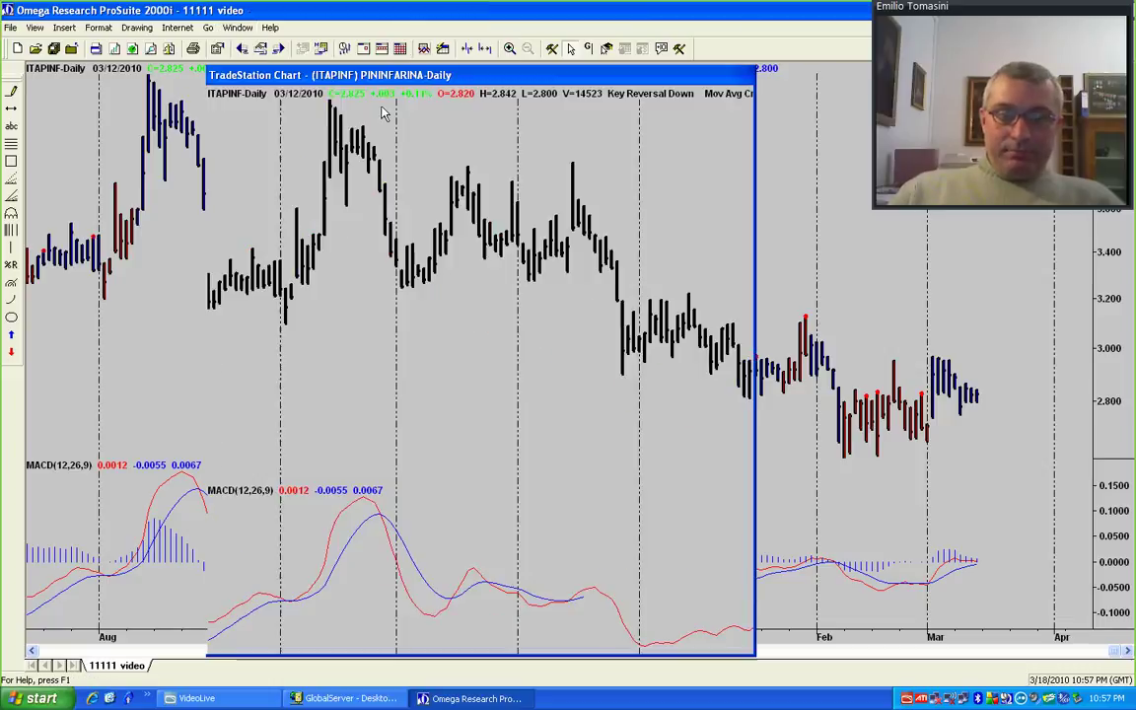
Open the Omega Research Online User Manual and look through its contents, search and index sections.
click(270, 27)
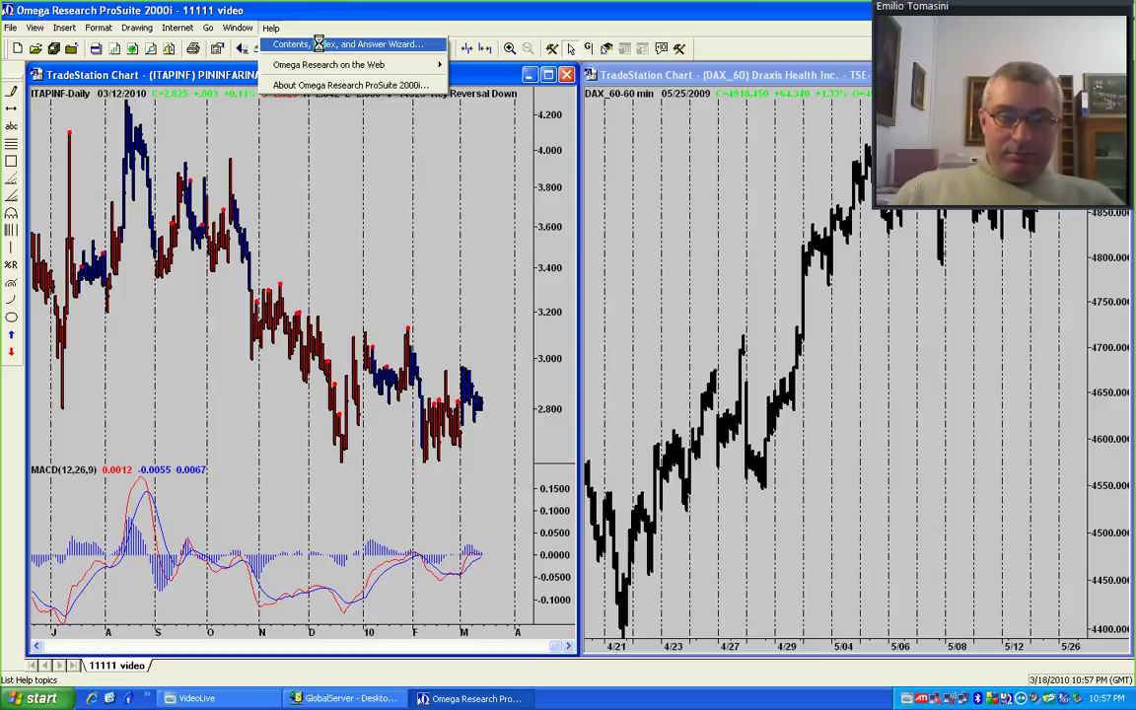
click(538, 148)
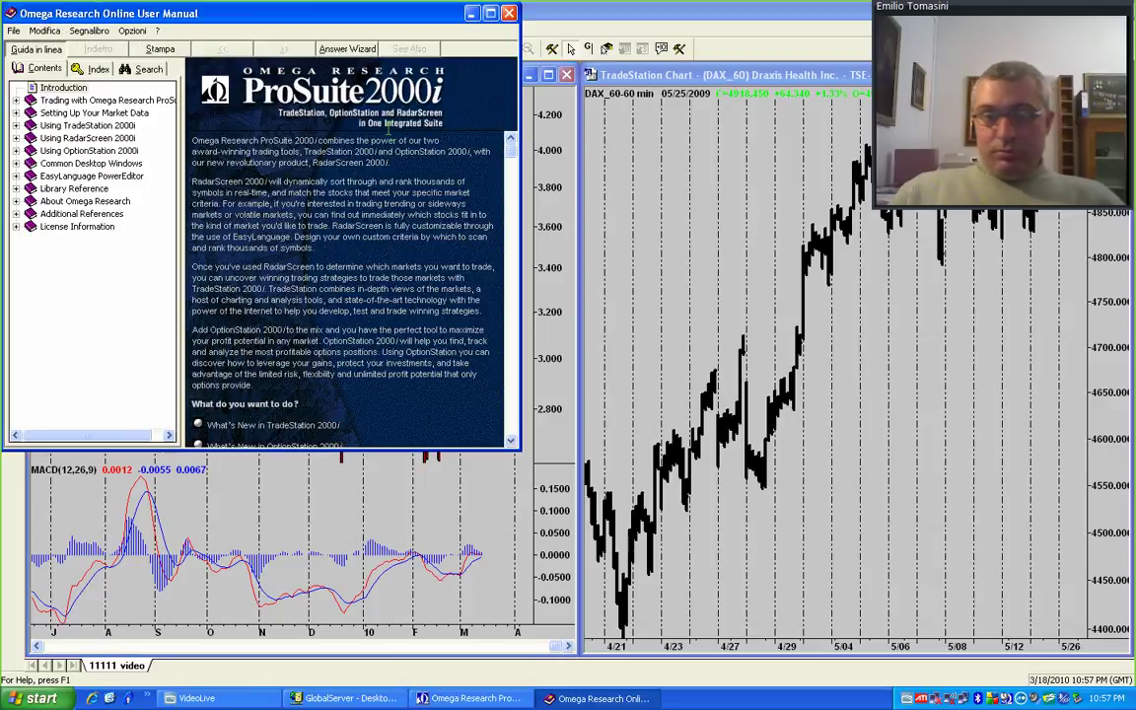
click(98, 68)
click(146, 68)
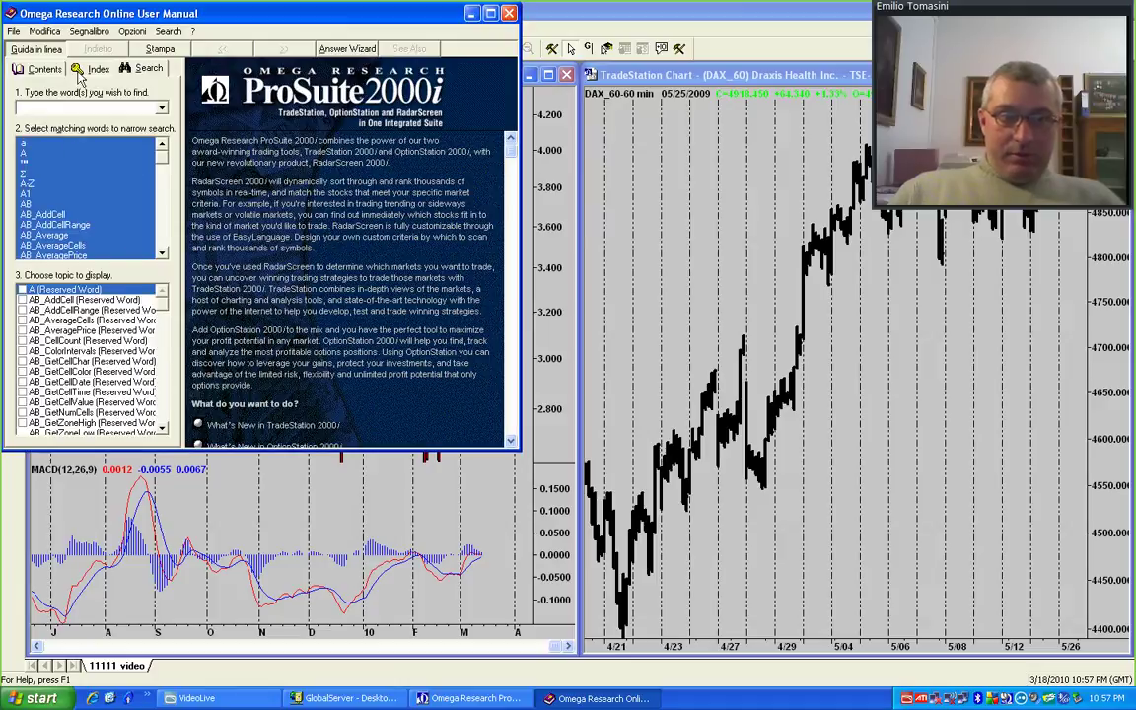
click(46, 69)
click(81, 67)
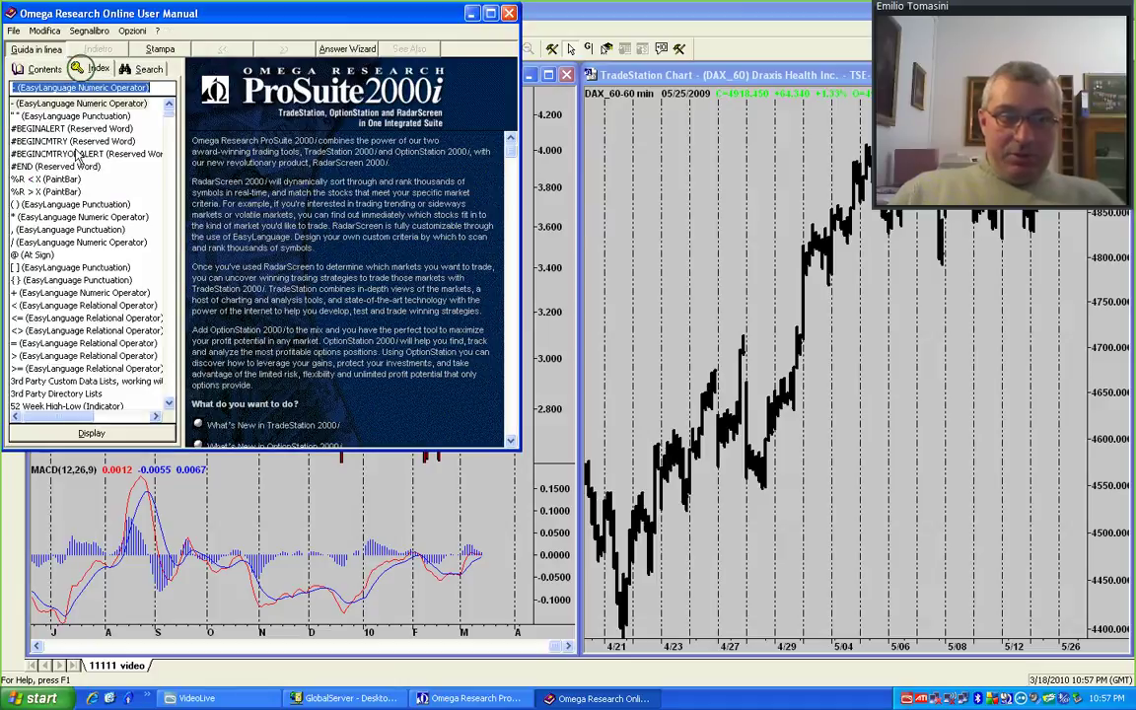
Read the manual's index topics on relational operators, AB_StdDev, AbsValue, Accum Distribution and Above, and close the manual.
click(83, 332)
double_click(83, 333)
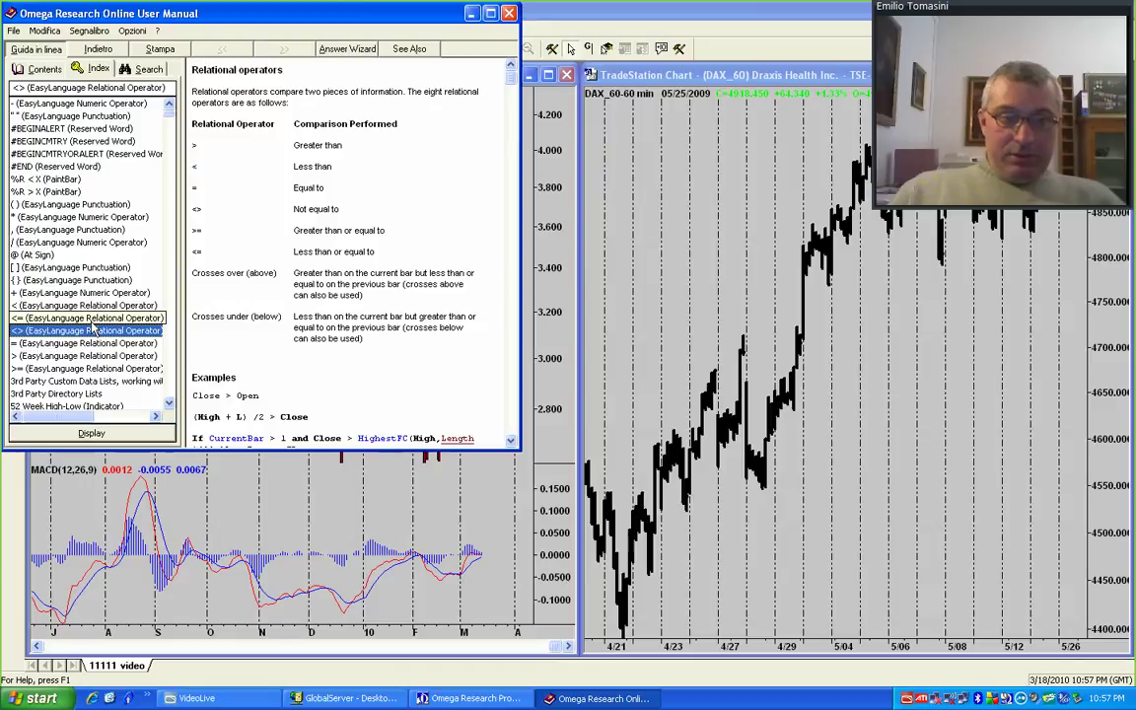
scroll(165, 337, down, 15)
double_click(52, 304)
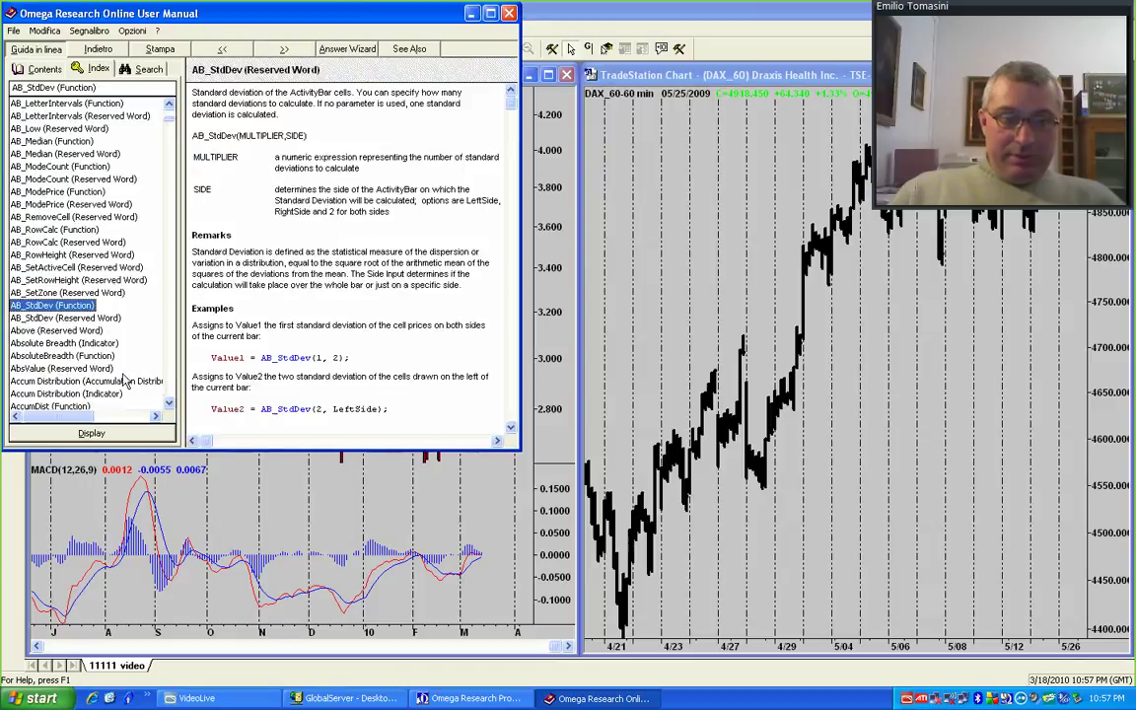
double_click(65, 368)
double_click(65, 393)
double_click(61, 331)
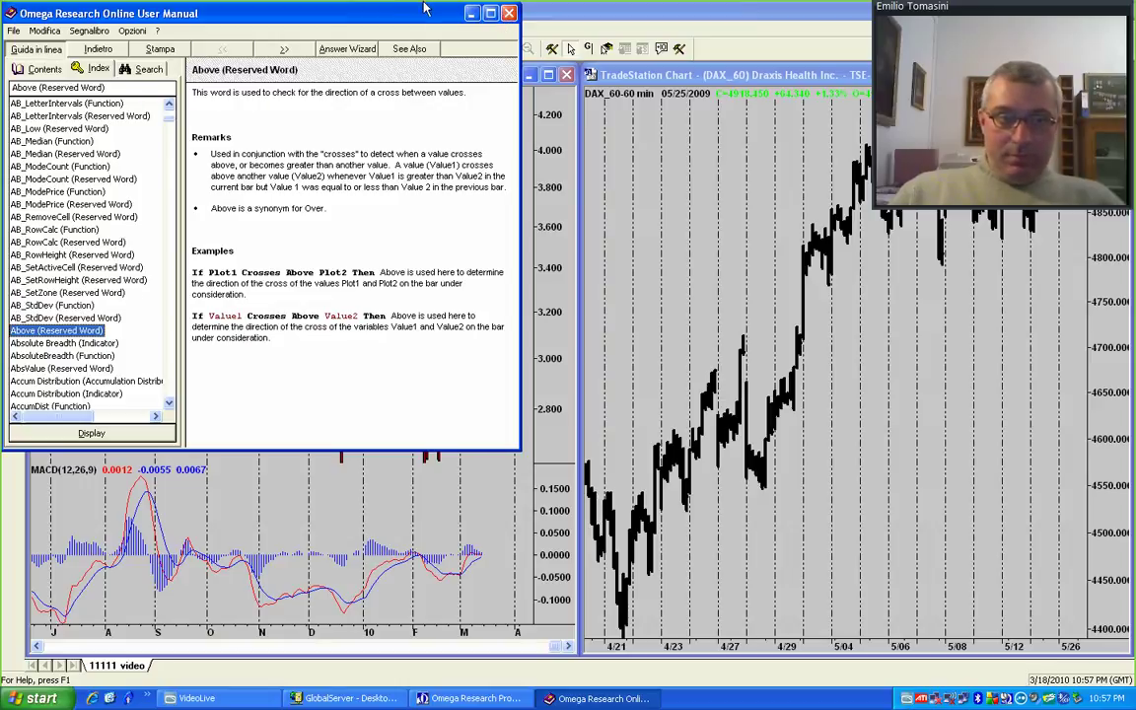
key(alt+F4)
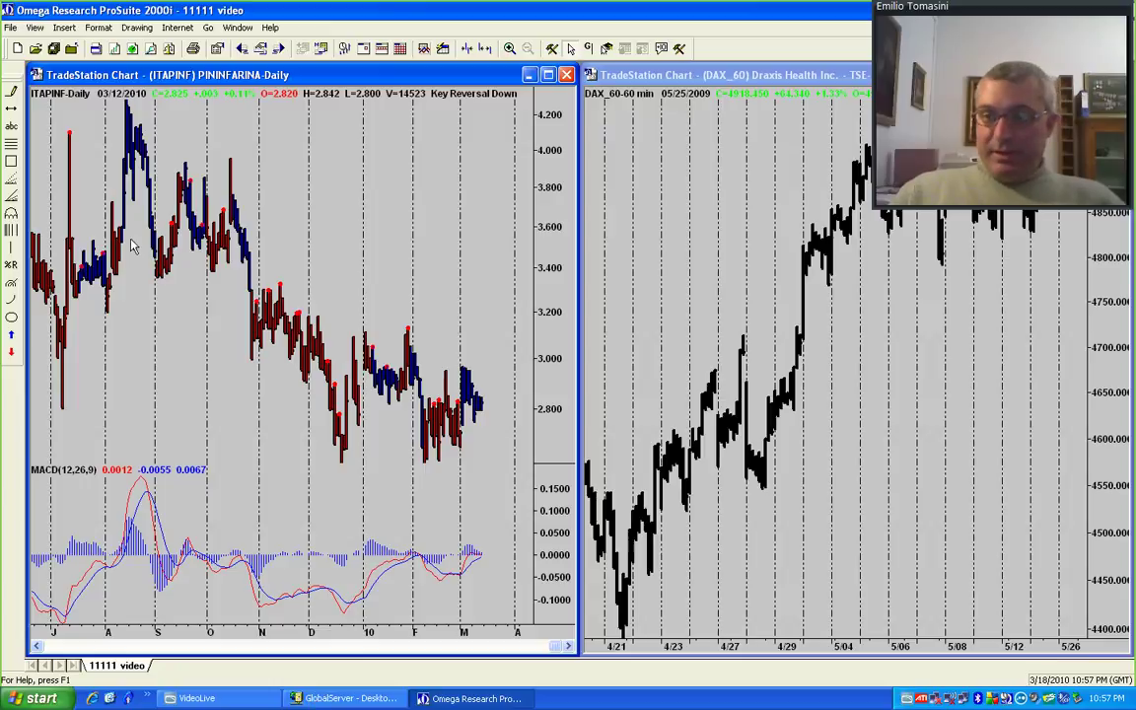
Switch to the EasyLanguage PowerEditor and shrink its error output pane to enlarge the editing area.
click(208, 28)
click(226, 77)
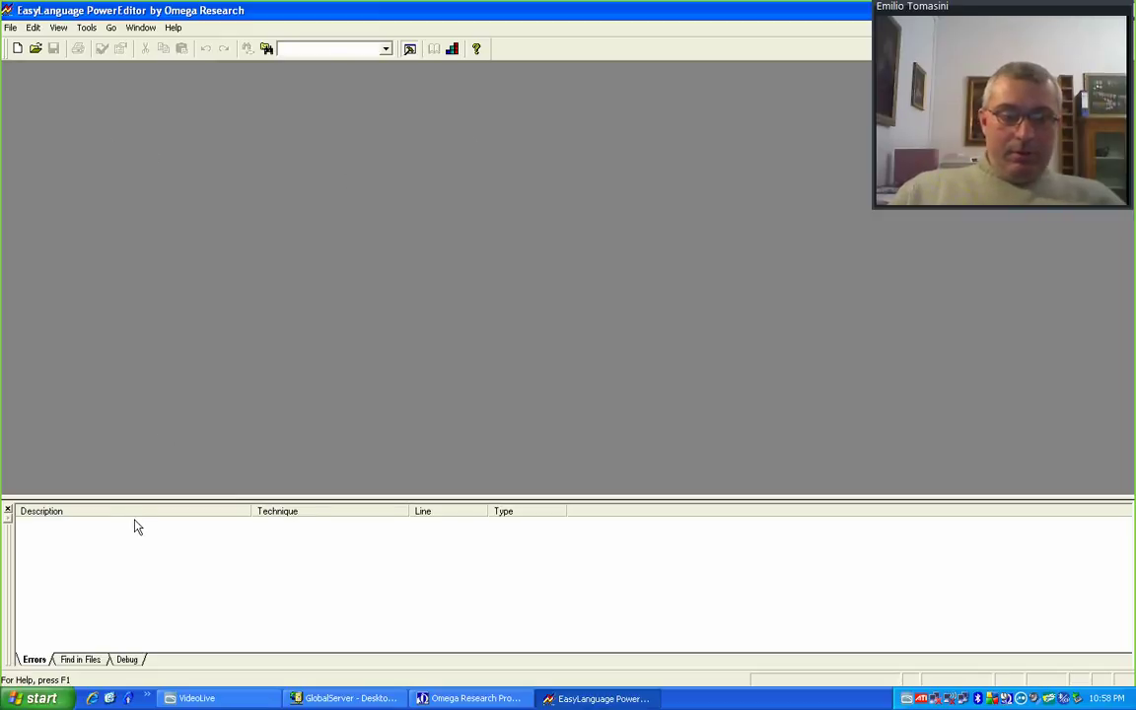
drag(217, 497, 210, 577)
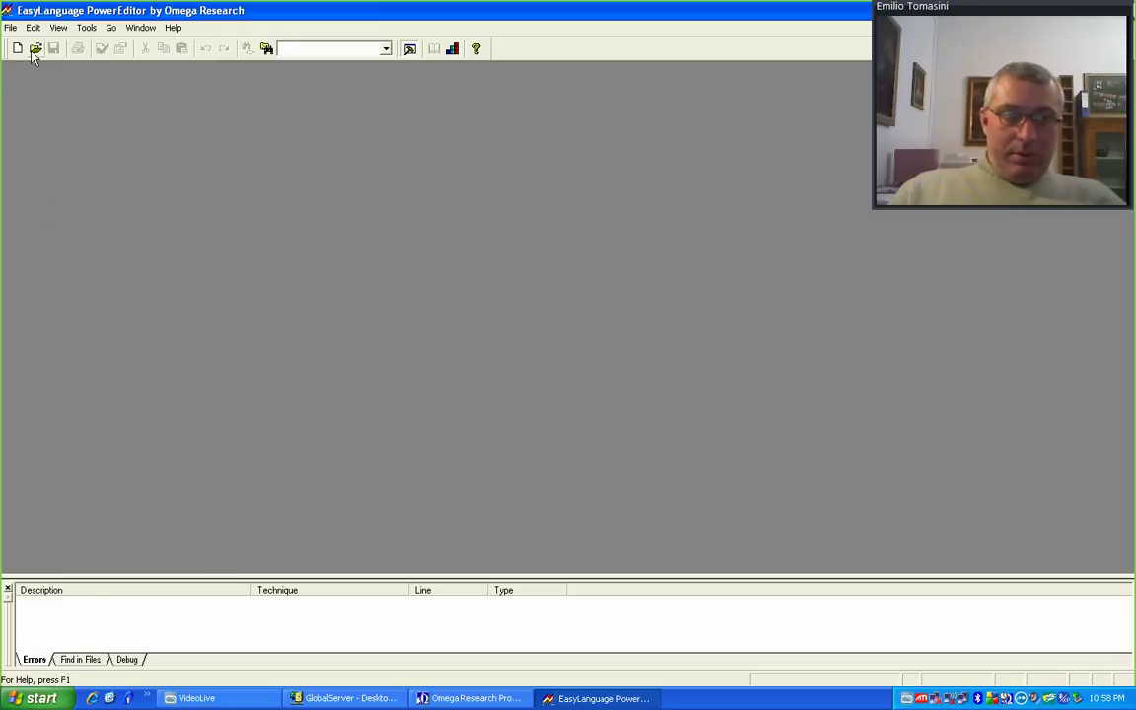
click(9, 28)
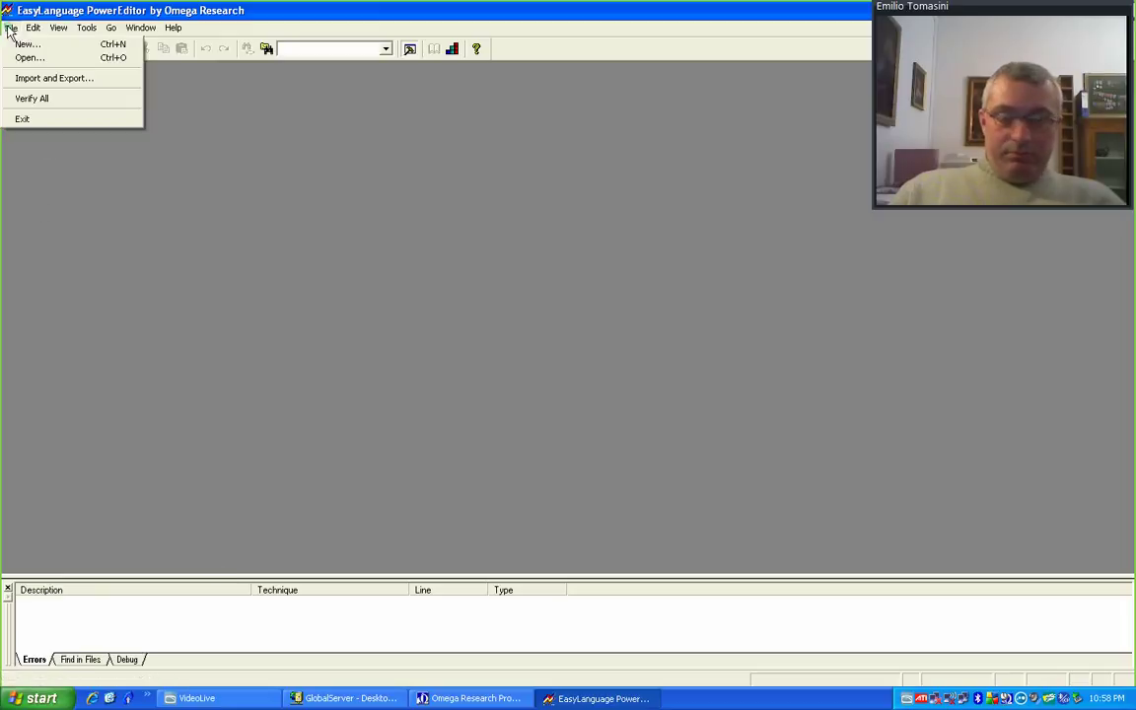
click(183, 8)
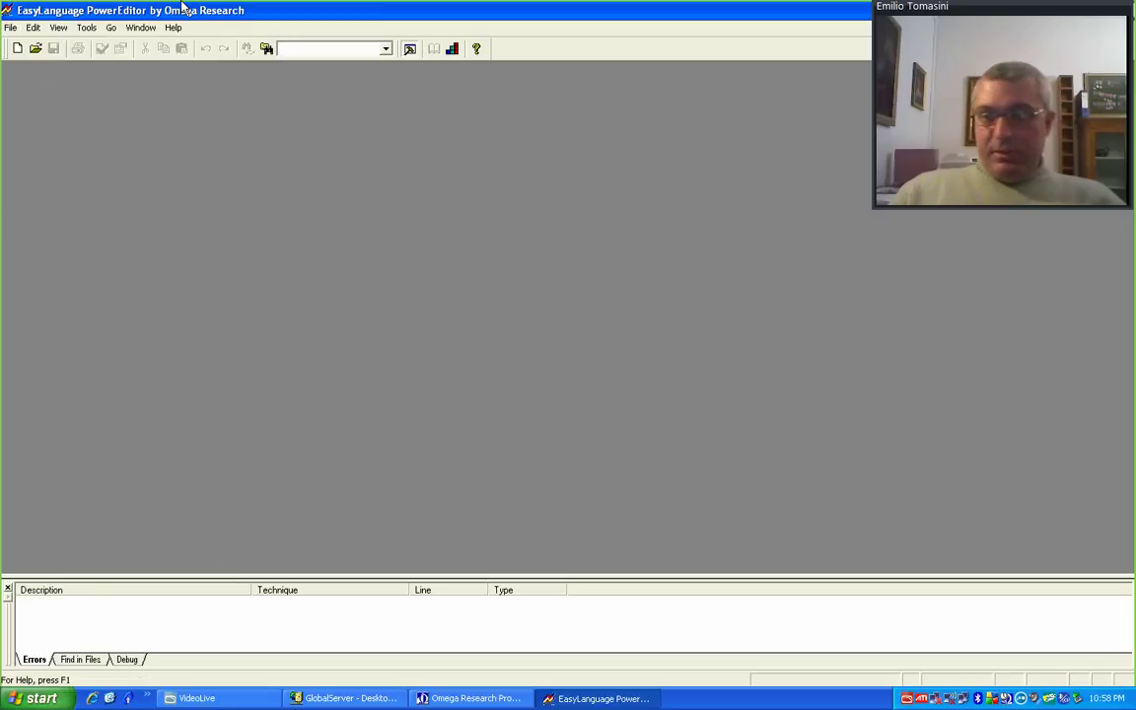
Create a new Signal named "1111 video".
click(10, 28)
click(24, 46)
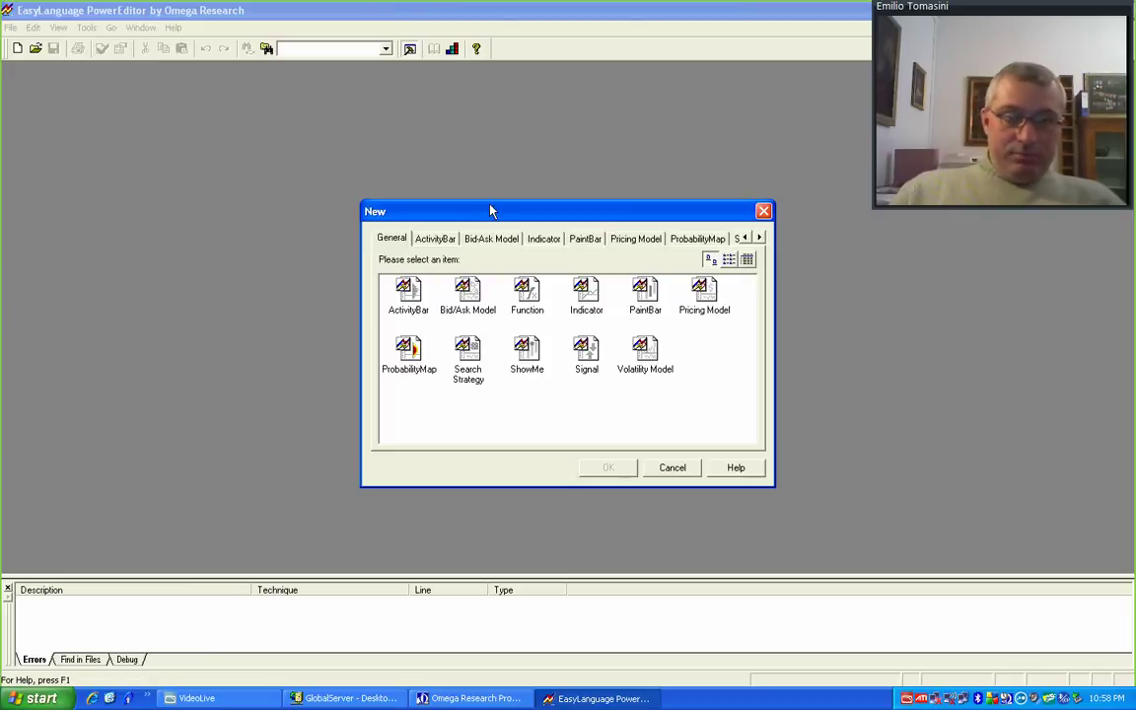
click(587, 355)
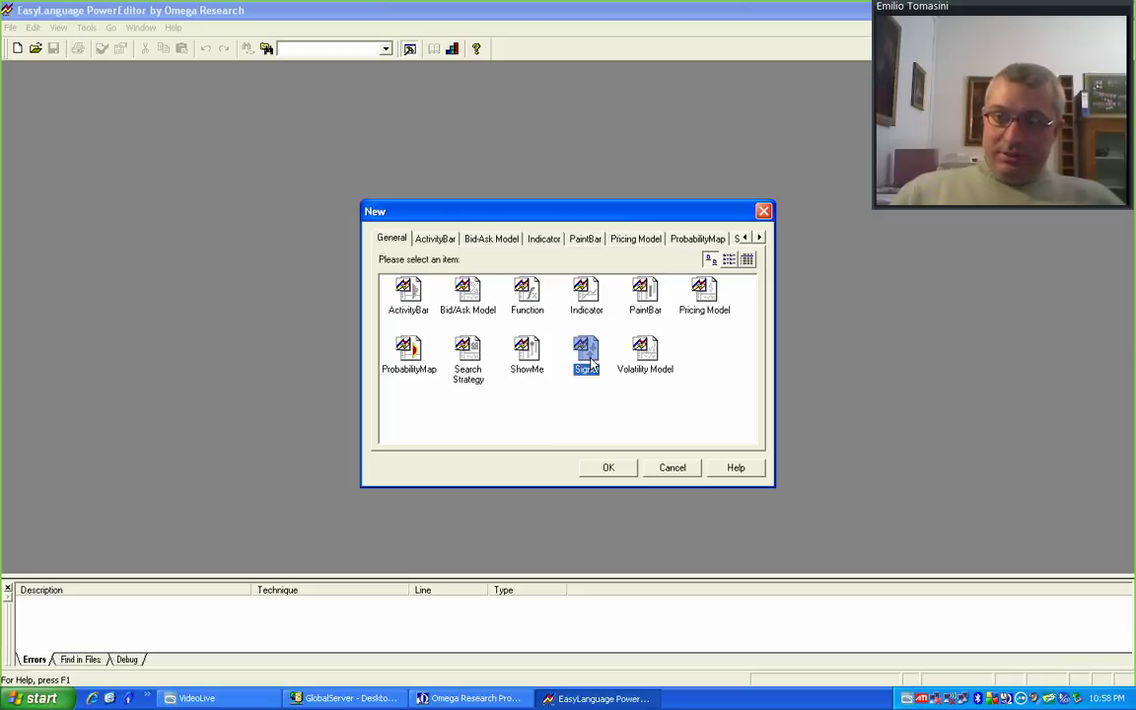
double_click(587, 360)
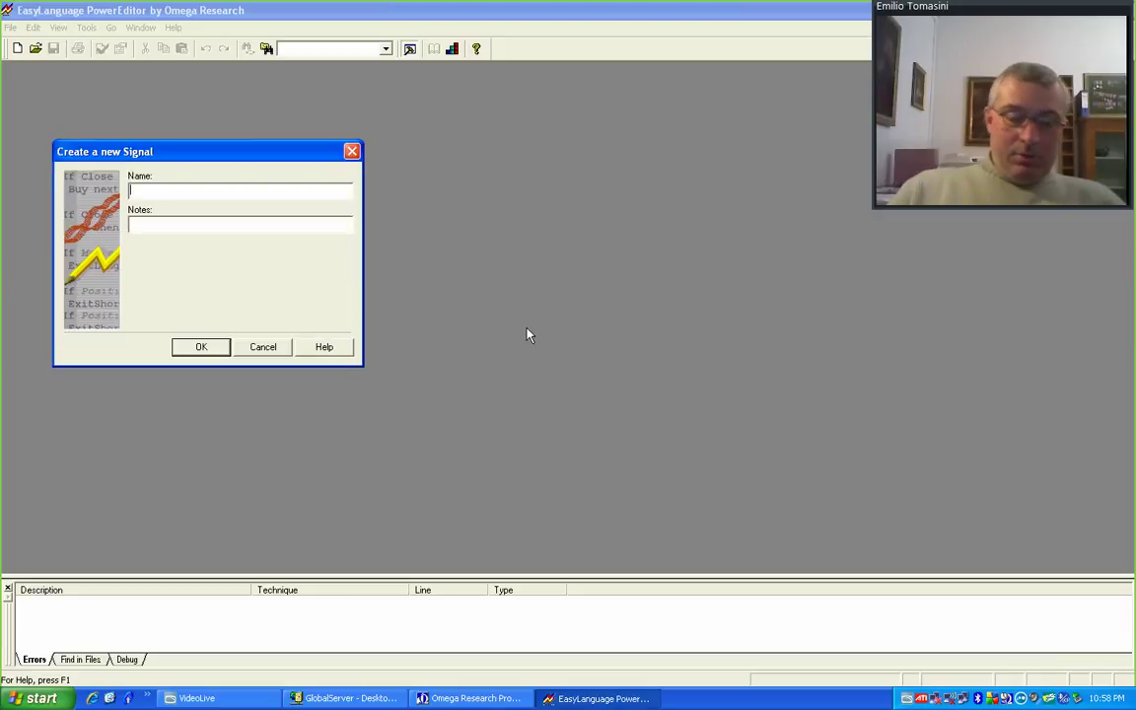
text(1111 ciao)
key(BackSpace)
key(BackSpace)
key(BackSpace)
key(BackSpace)
text(video)
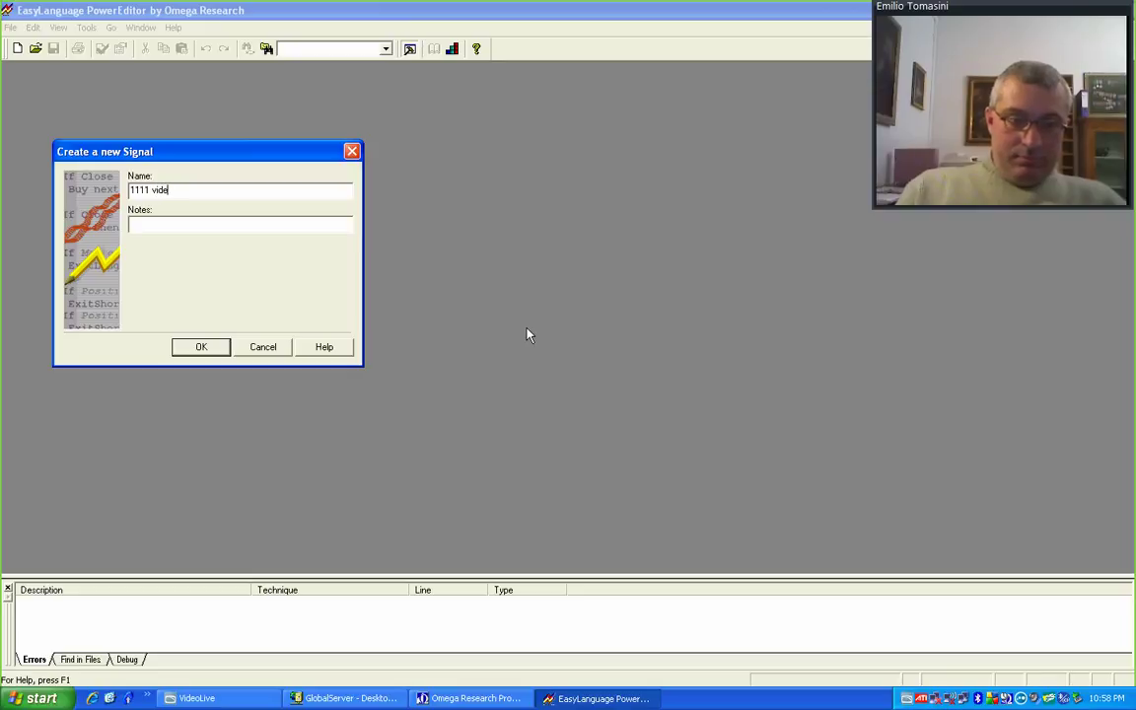
key(Return)
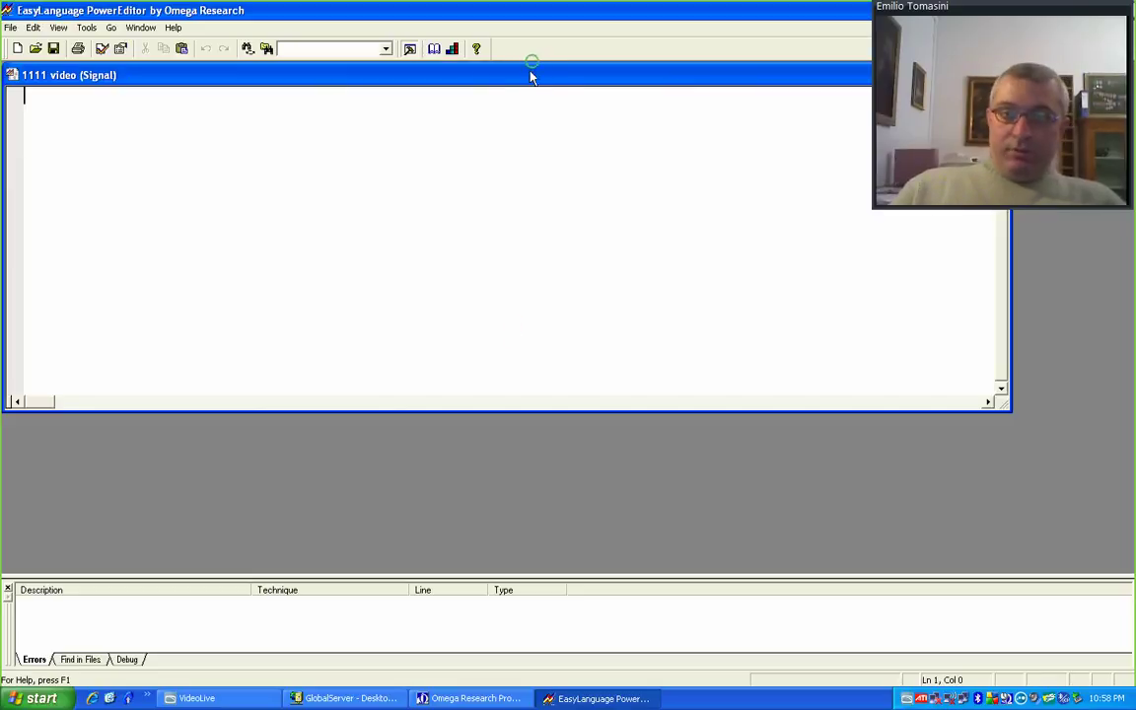
Bring up the saved techniques to open, filter them to the Signal analysis type and browse the list.
click(35, 49)
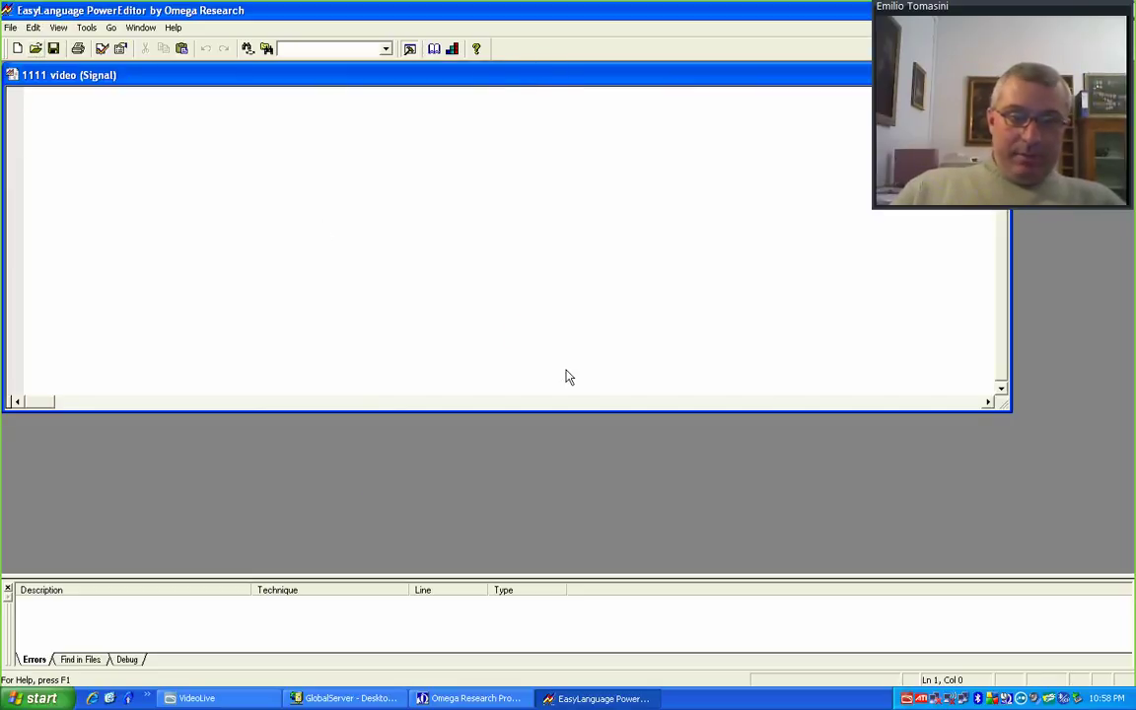
click(562, 234)
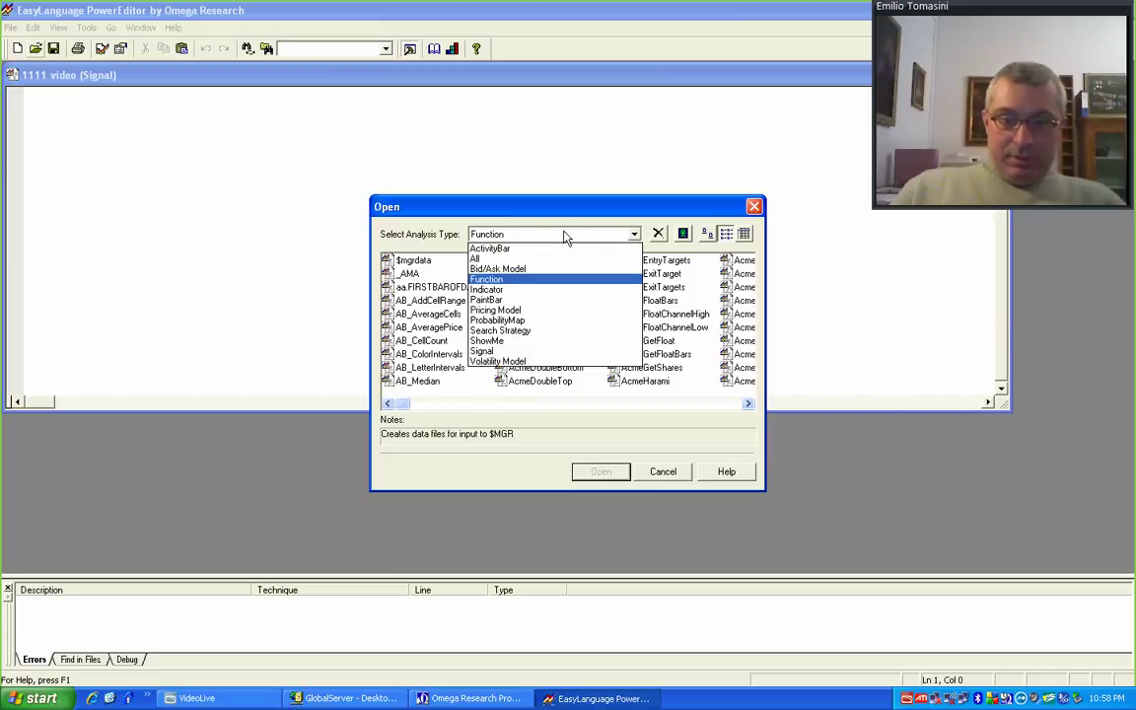
click(559, 353)
click(697, 404)
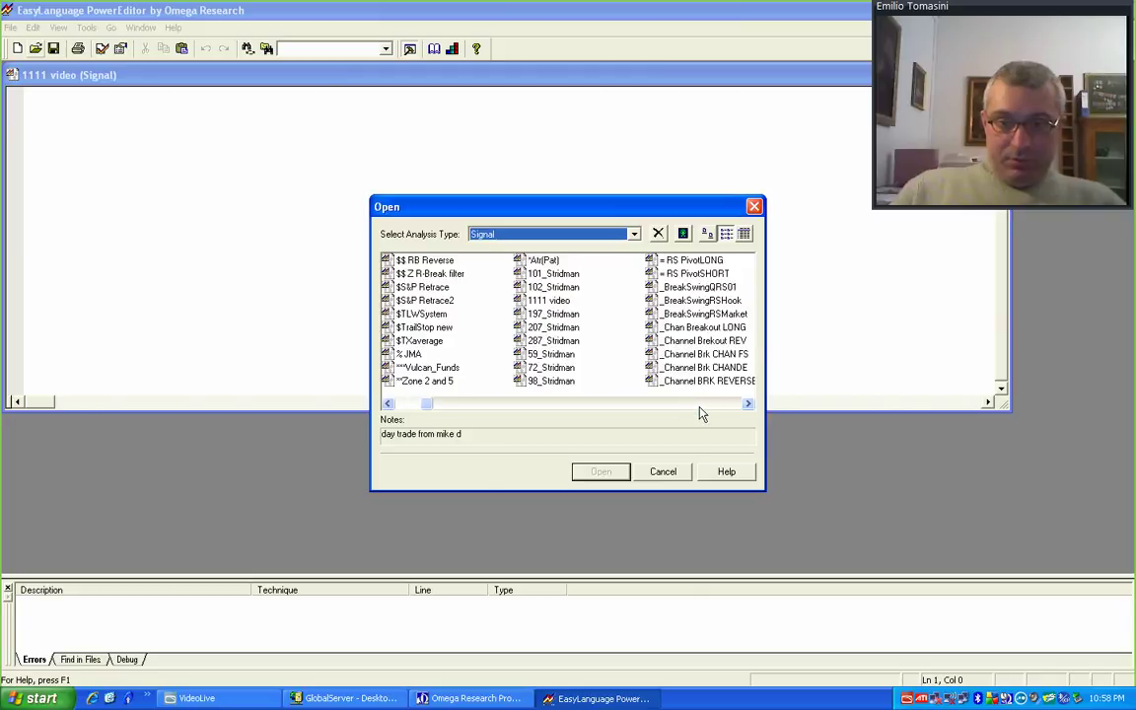
click(697, 404)
click(697, 404)
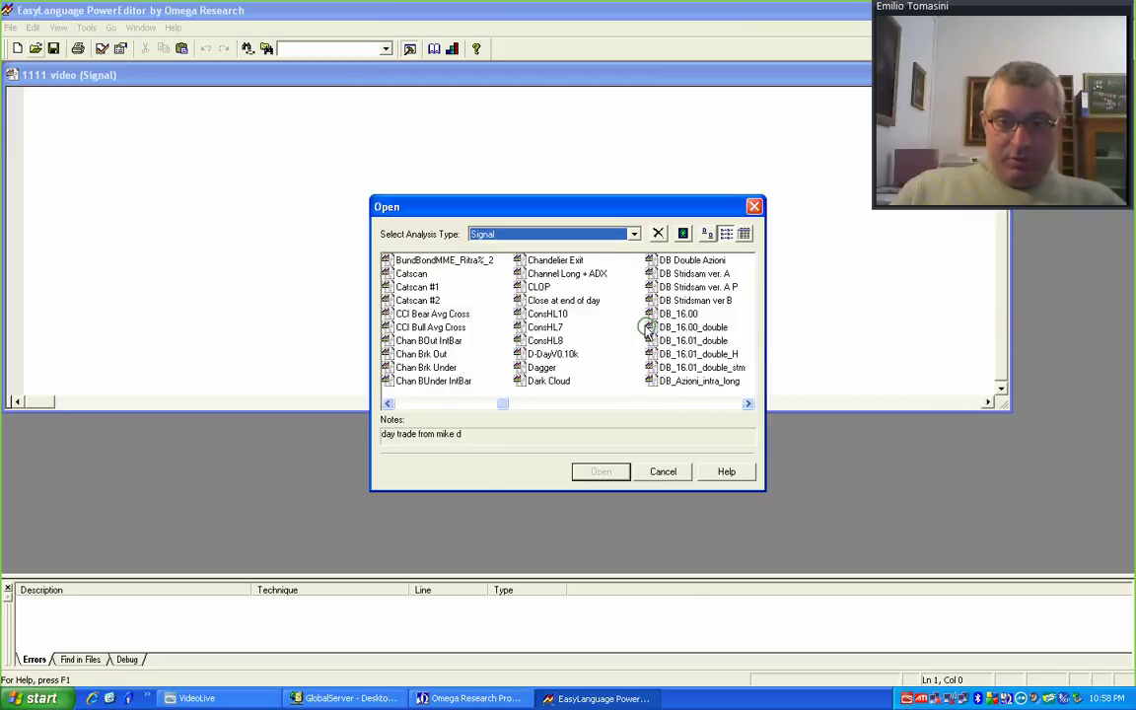
Open the "SL: Pivots" signal and maximize its code window.
click(656, 327)
key(s)
key(l)
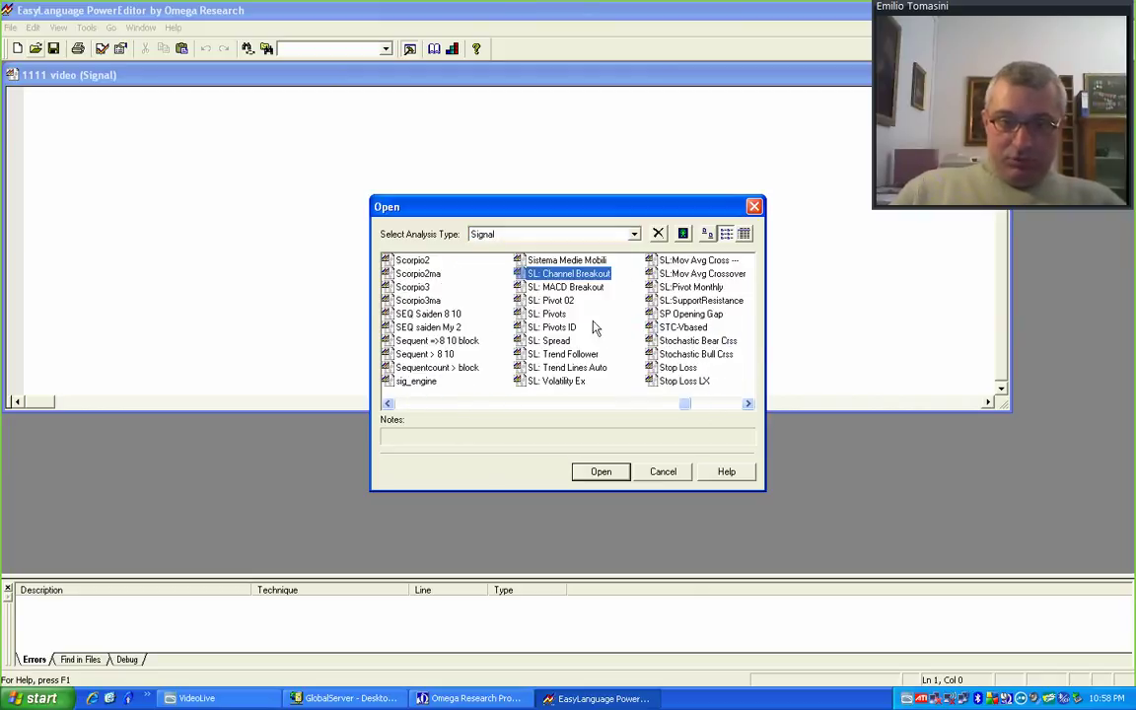
click(533, 314)
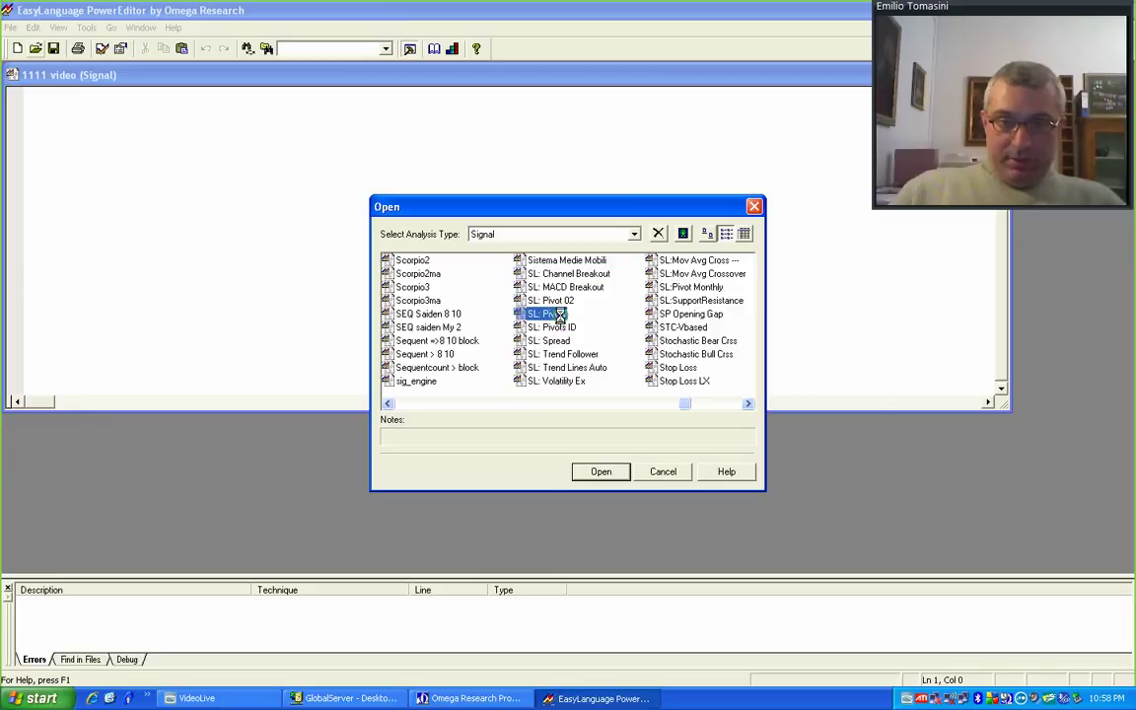
double_click(560, 317)
drag(580, 90, 506, 253)
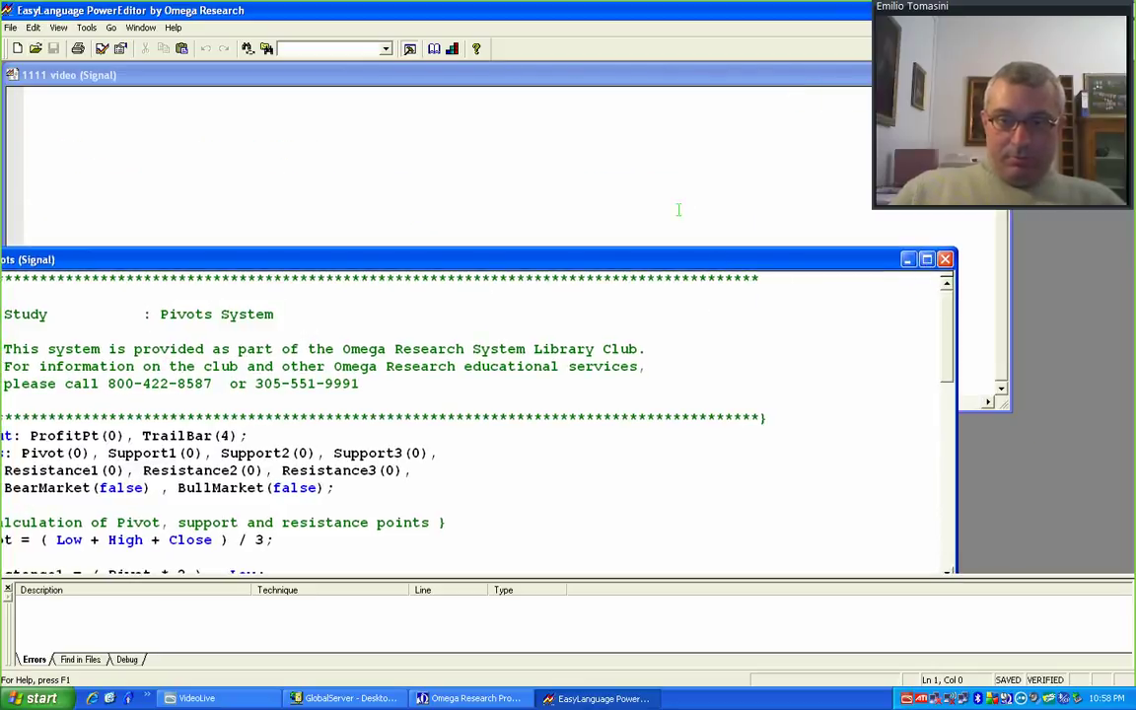
double_click(832, 259)
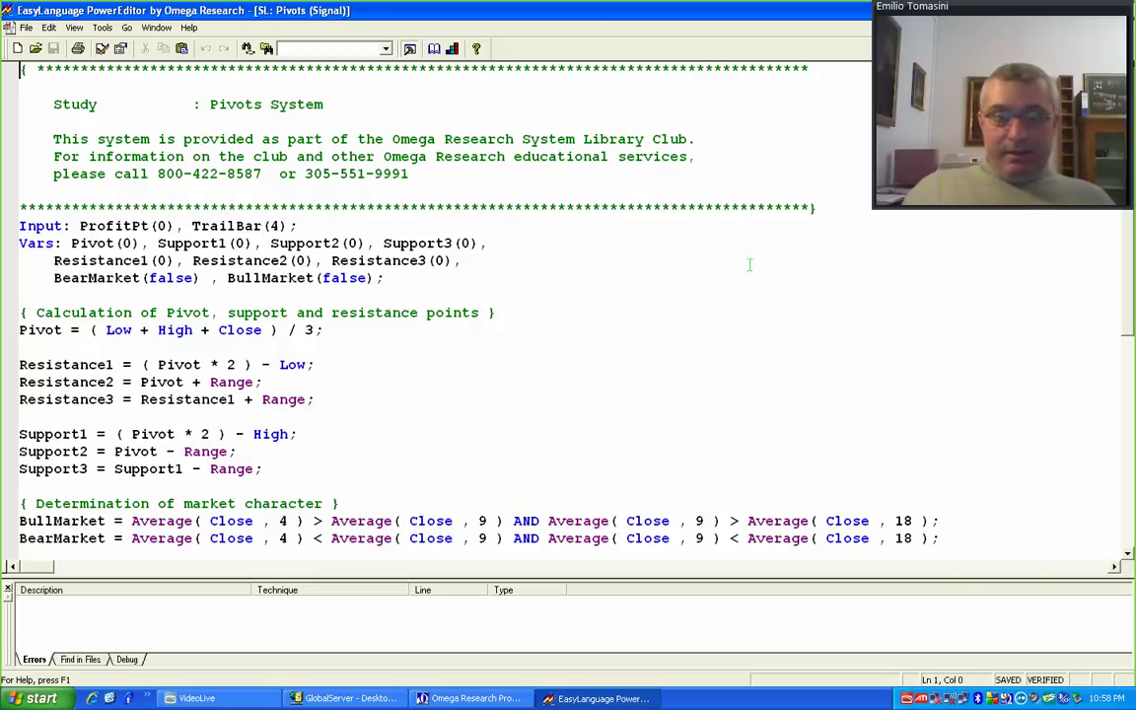
Highlight the descriptive comment block at the start of the Pivots code to examine it.
click(815, 207)
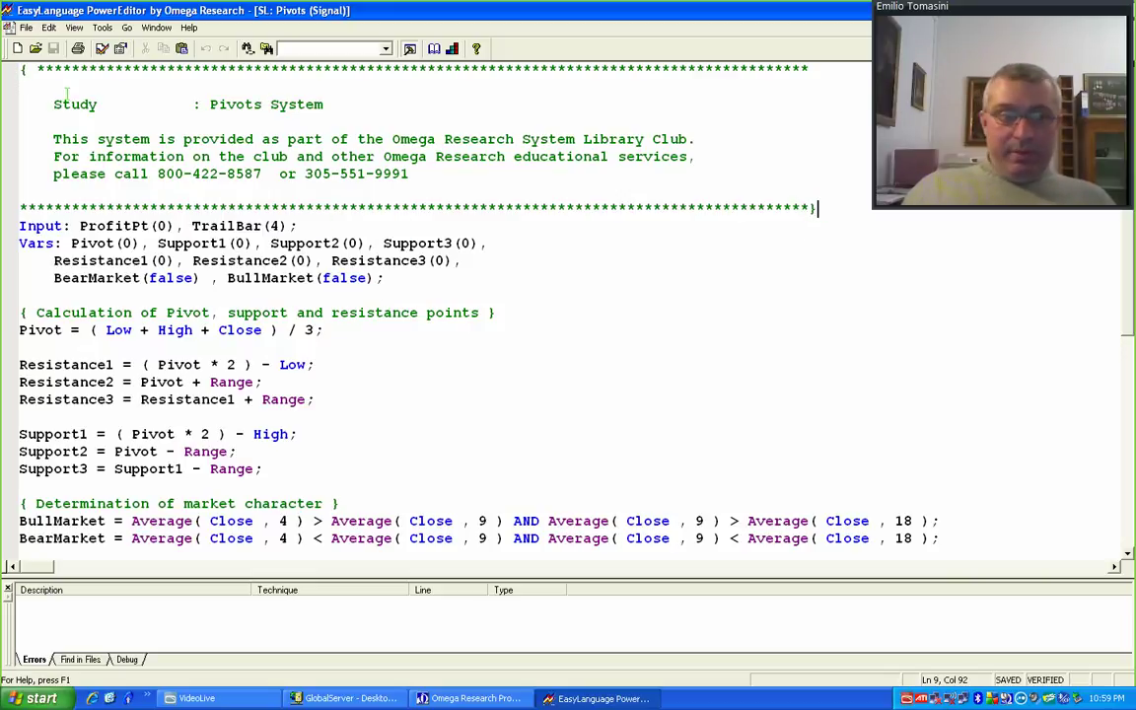
drag(21, 73, 747, 225)
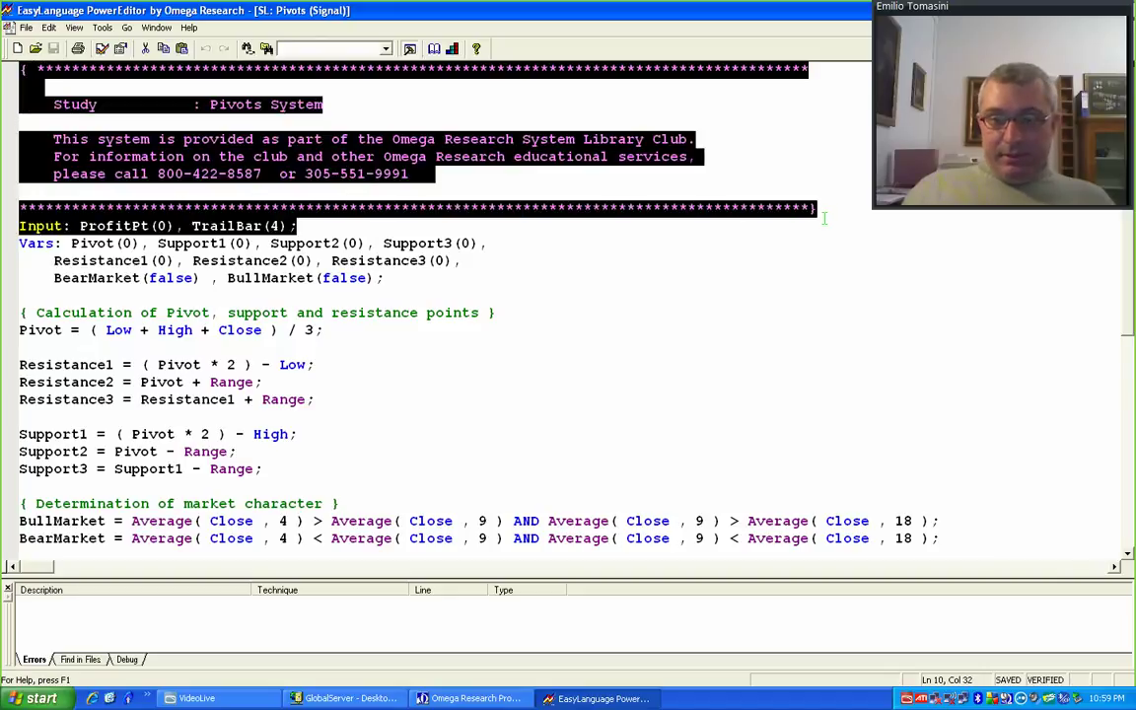
click(325, 188)
Examine the Input declaration by highlighting the ProfitPt and TrailBar inputs and their default values.
drag(19, 226, 288, 226)
click(297, 226)
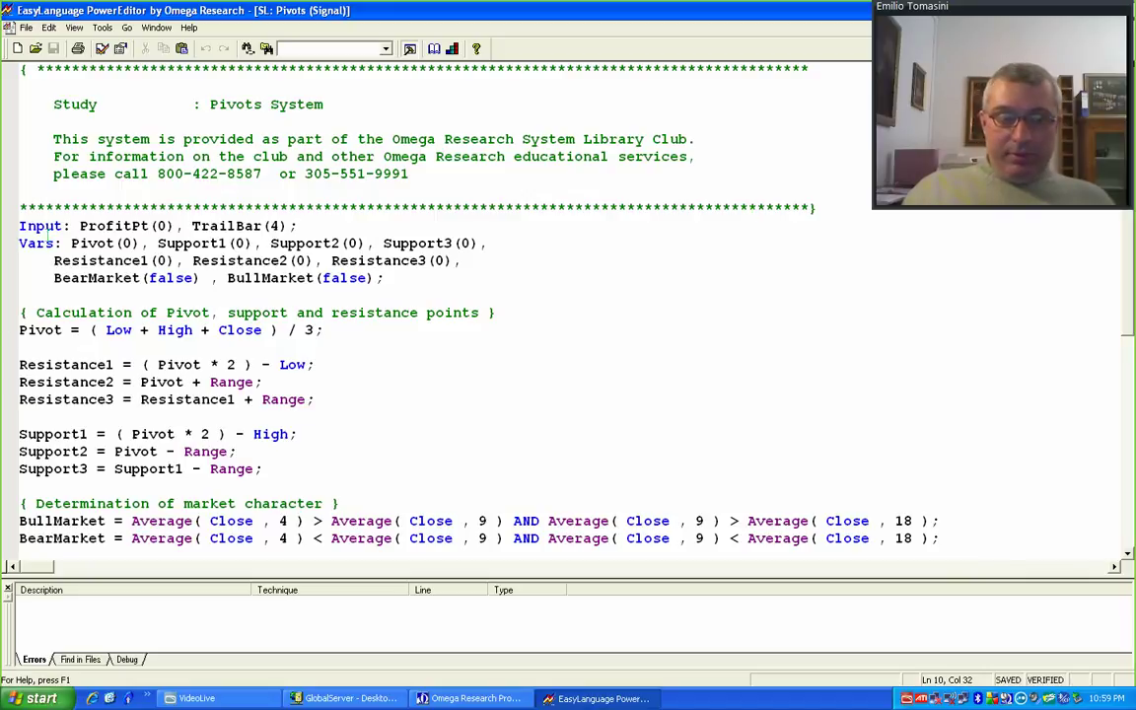
click(80, 226)
drag(81, 226, 115, 226)
click(154, 226)
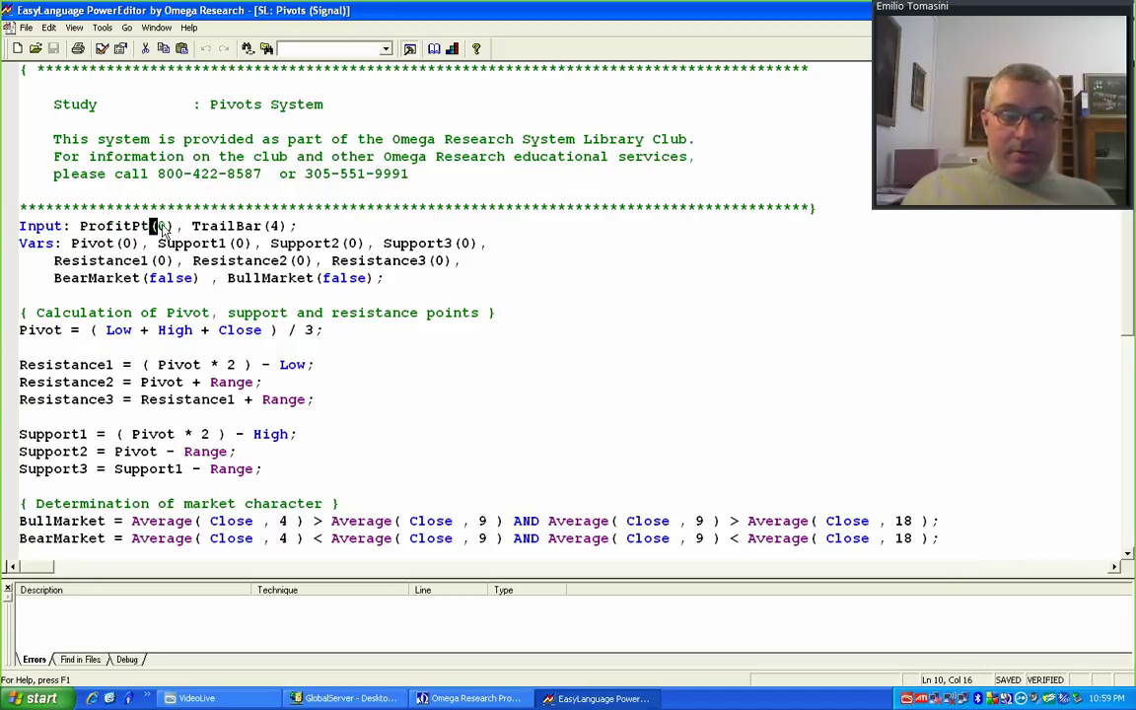
double_click(161, 226)
double_click(271, 226)
click(269, 226)
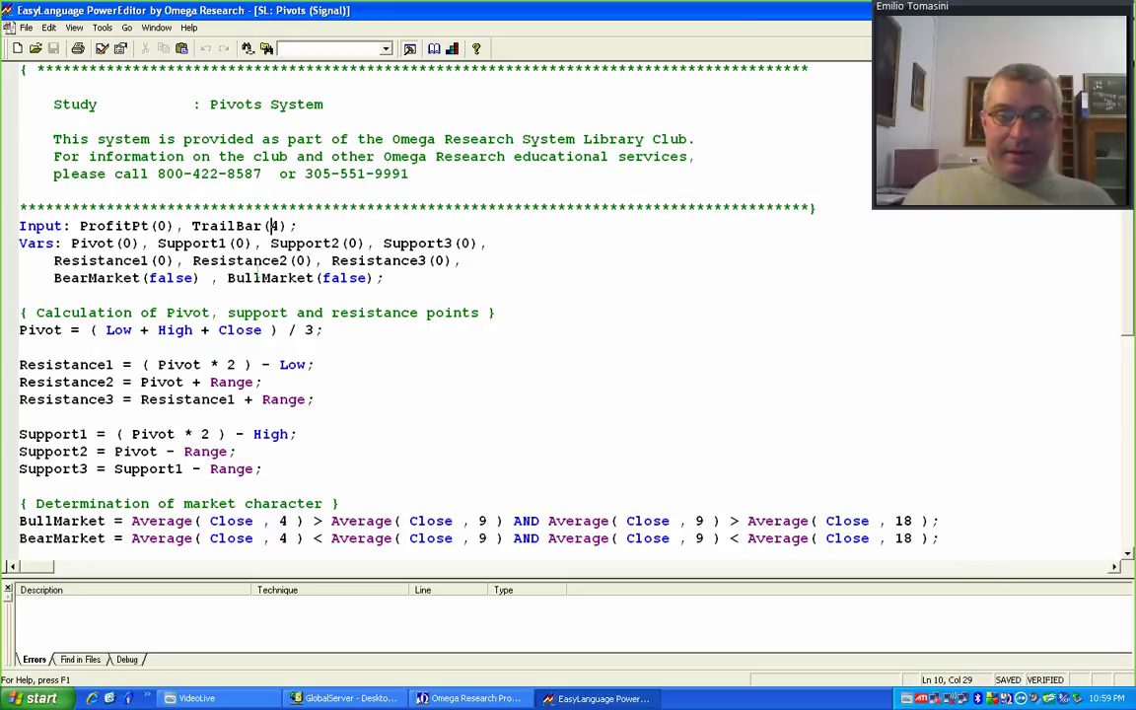
double_click(161, 226)
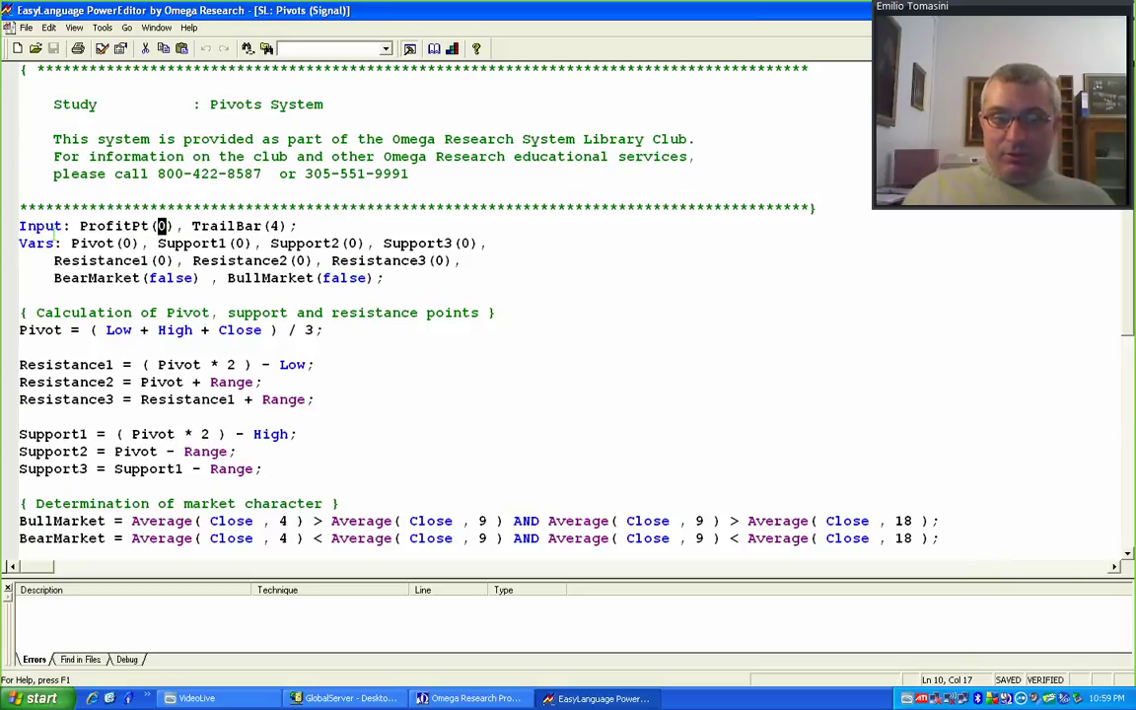
drag(79, 226, 148, 226)
double_click(160, 226)
double_click(274, 226)
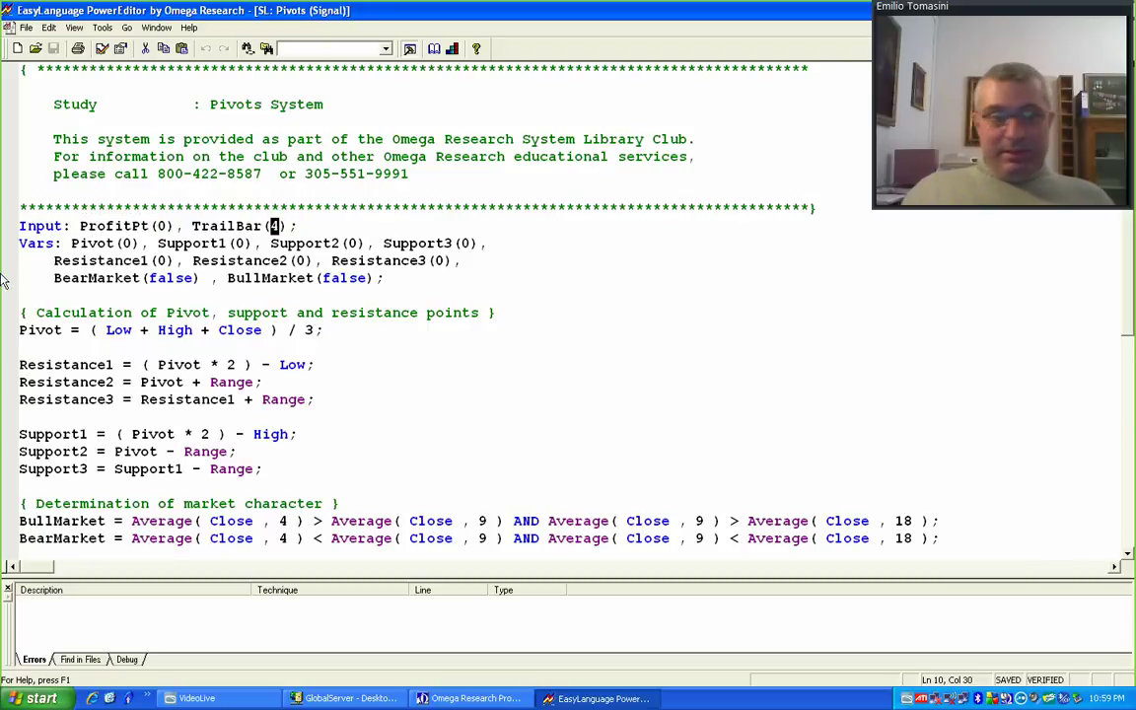
Highlight the Vars declaration and the pivot, resistance and support formulas to examine them.
click(15, 243)
drag(15, 244, 384, 279)
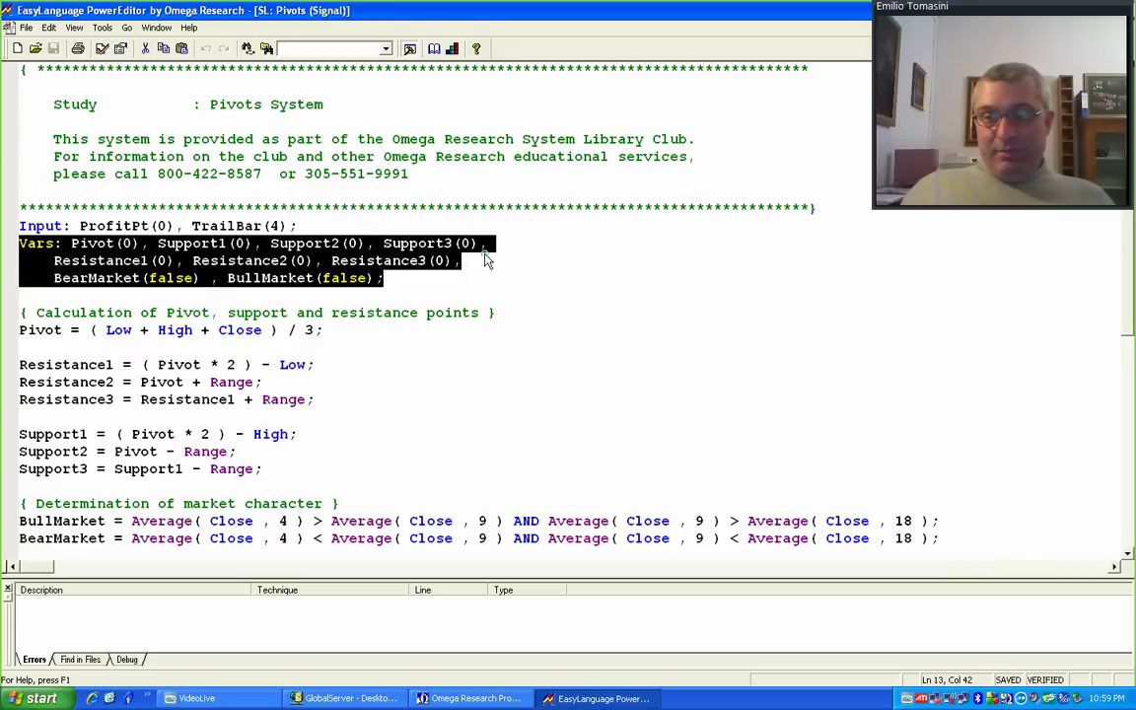
click(483, 255)
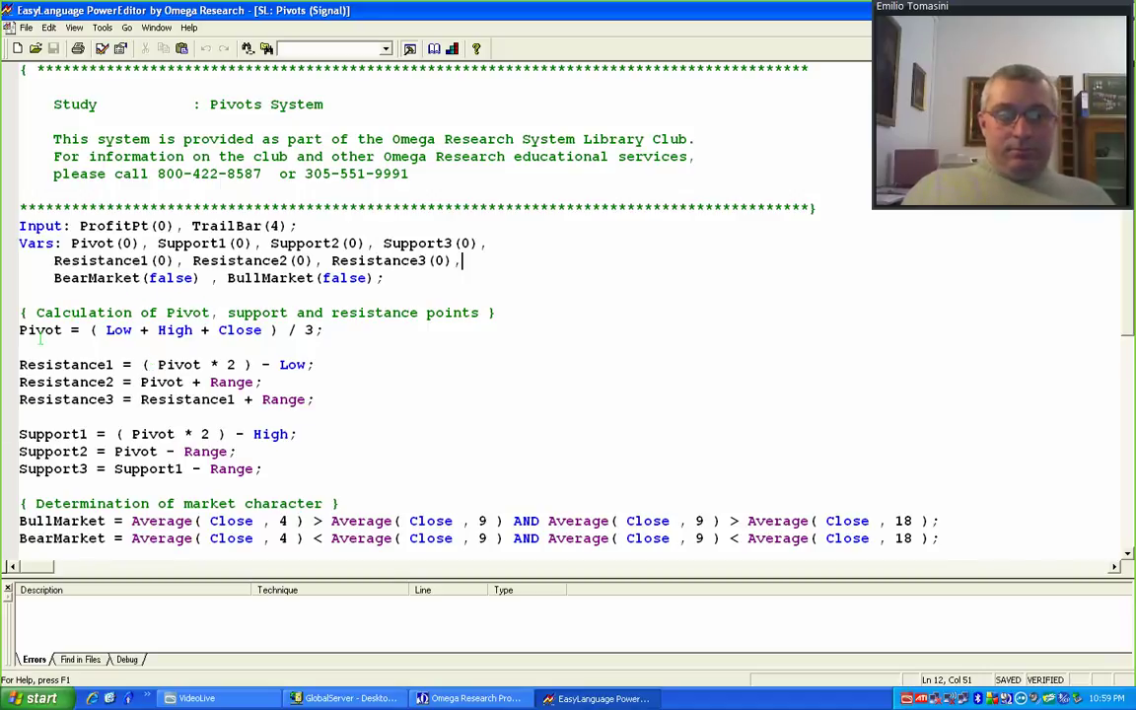
drag(20, 331, 263, 470)
click(291, 401)
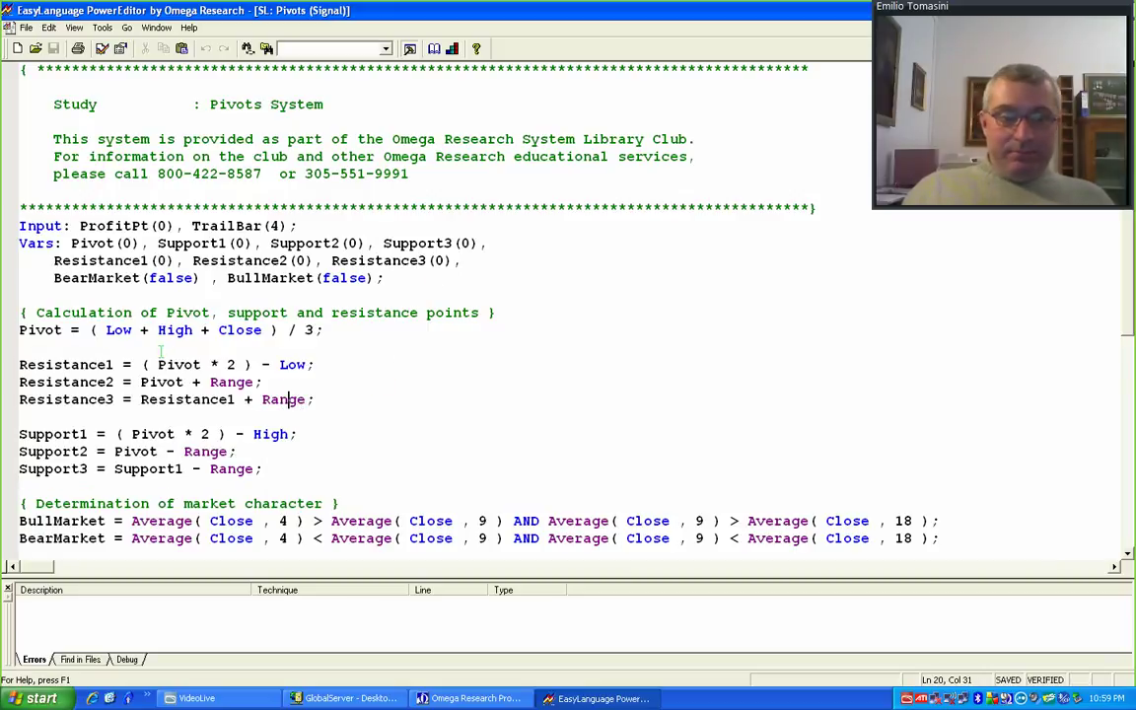
Open the Range function from the Resistance2 formula to view its code, and return to the Pivots signal.
scroll(366, 344, down, 3)
double_click(229, 242)
right_click(239, 247)
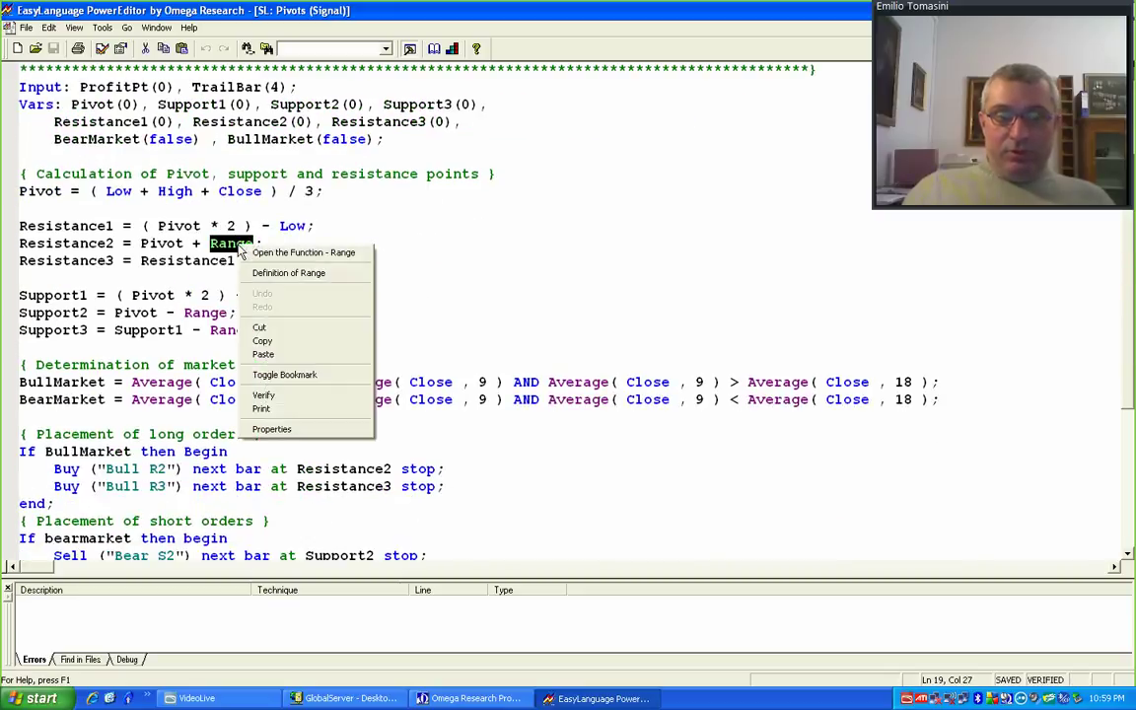
click(278, 254)
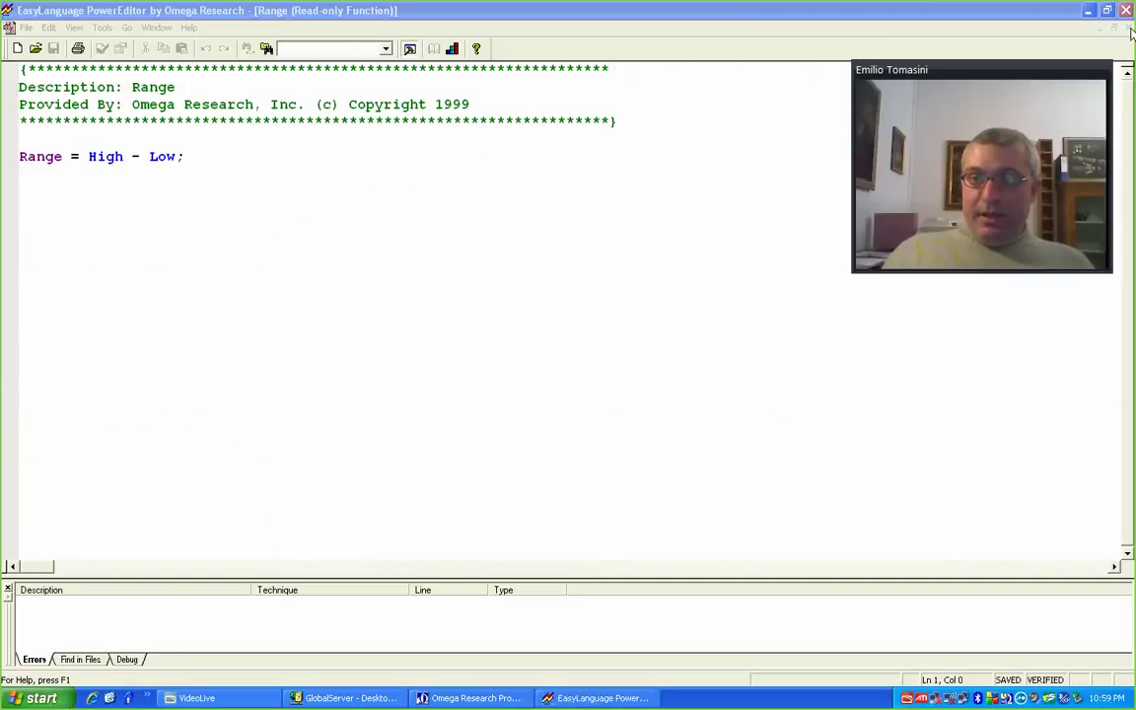
click(1132, 33)
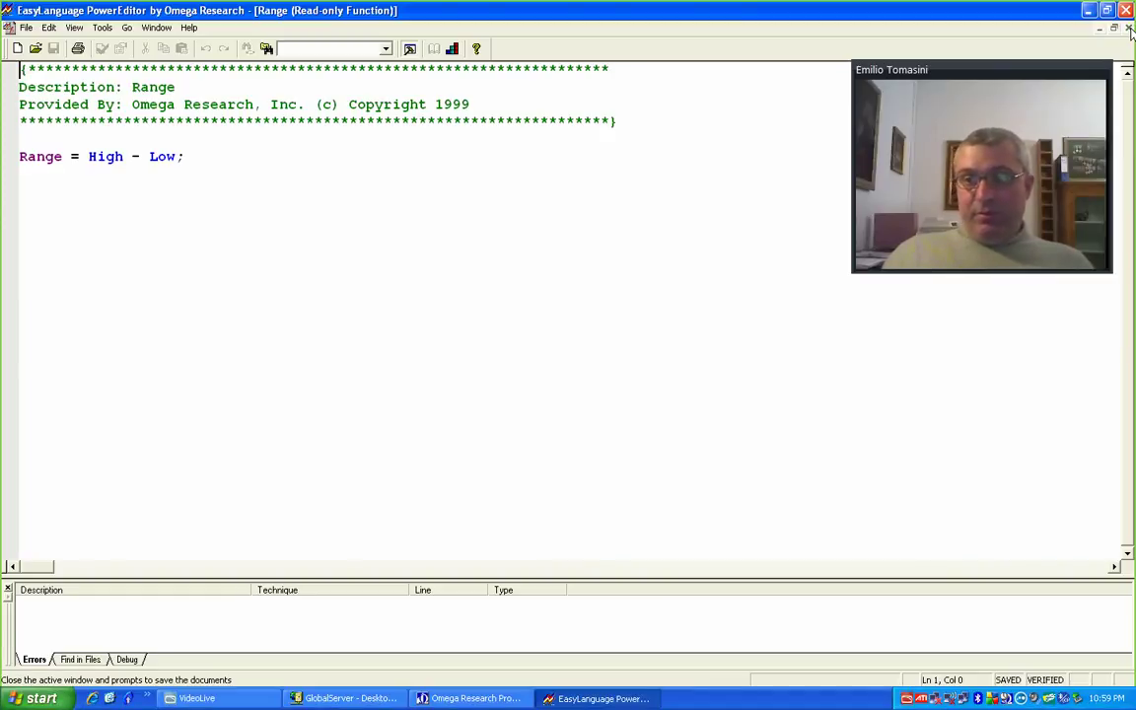
click(1131, 30)
click(333, 258)
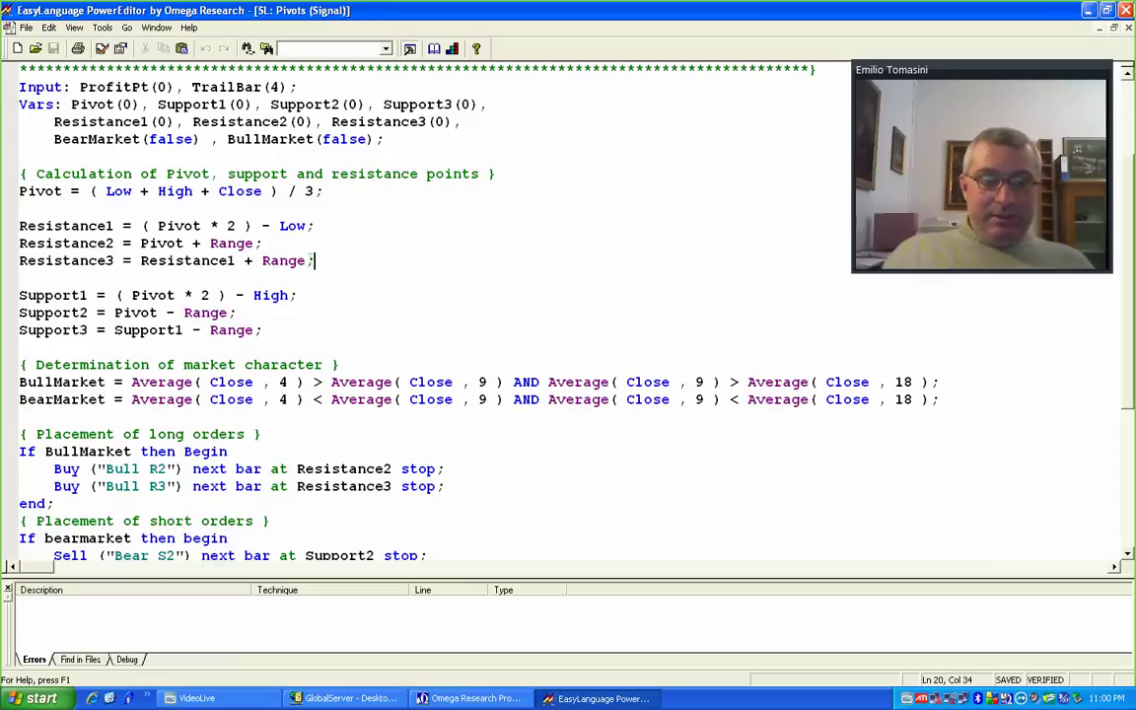